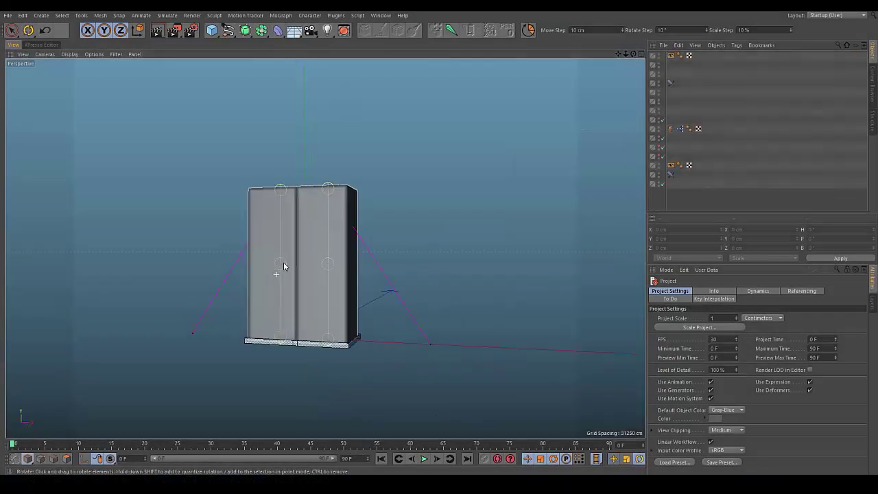
Try moving a base controller of the existing two-part rig to test its deformation, and undo the changes
alt+drag(284, 266, 406, 245)
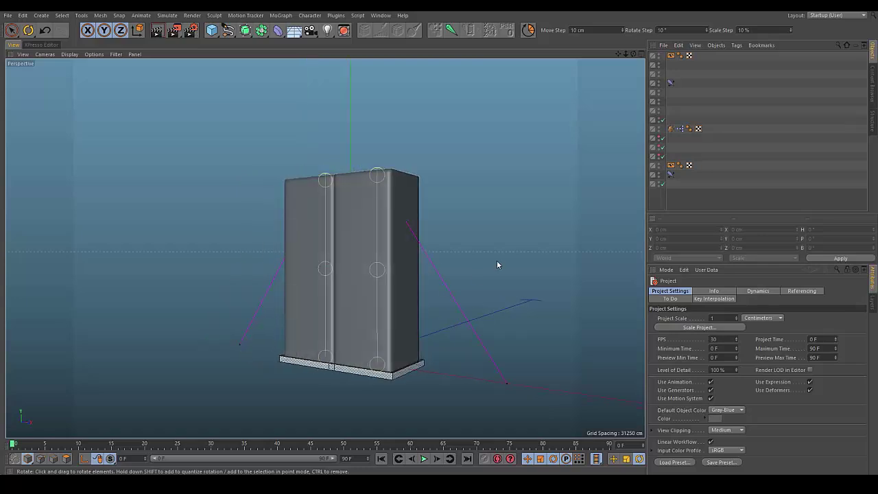
alt+drag(501, 263, 435, 274)
click(431, 373)
key(e)
drag(442, 315, 354, 275)
key(ctrl+z)
click(193, 207)
key(ctrl+z)
key(ctrl+z)
Test the rig from a different side by moving a controller near its base, and undo the move
click(169, 176)
alt+drag(169, 176, 514, 171)
click(261, 385)
click(250, 385)
drag(207, 321, 386, 252)
key(ctrl+z)
click(438, 155)
alt+drag(438, 155, 197, 178)
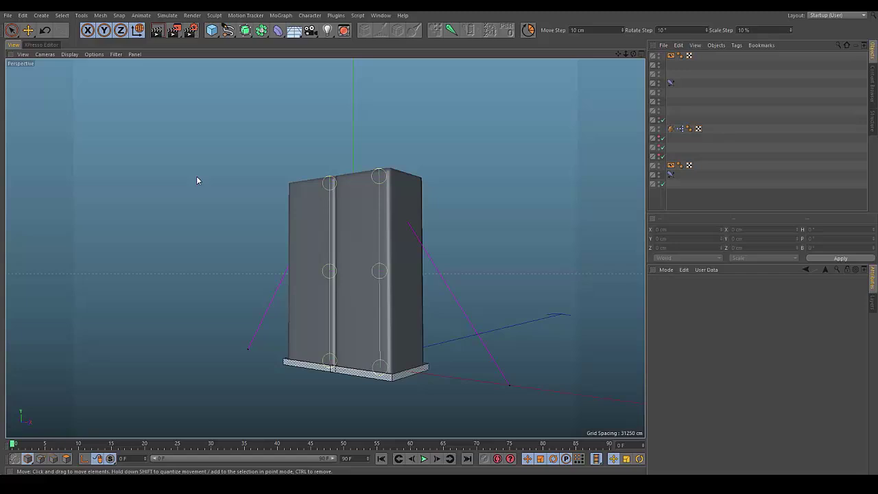
Start a new empty project
key(ctrl+n)
alt+drag(244, 156, 232, 161)
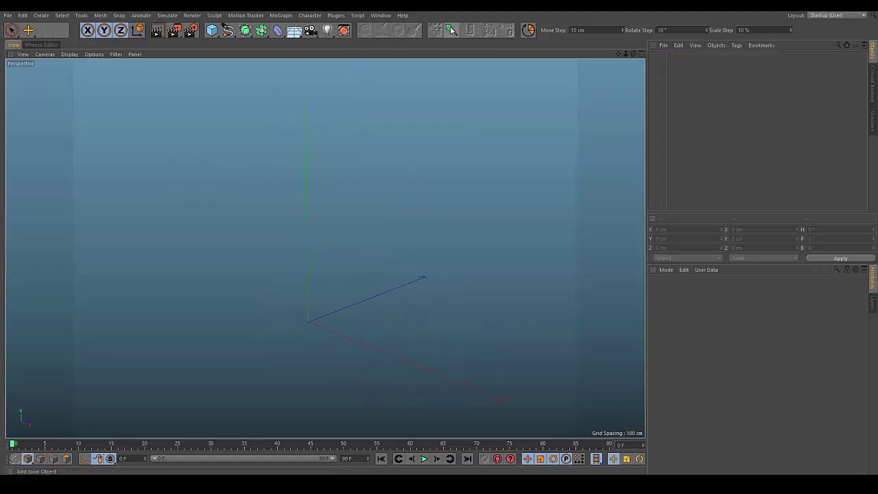
click(312, 16)
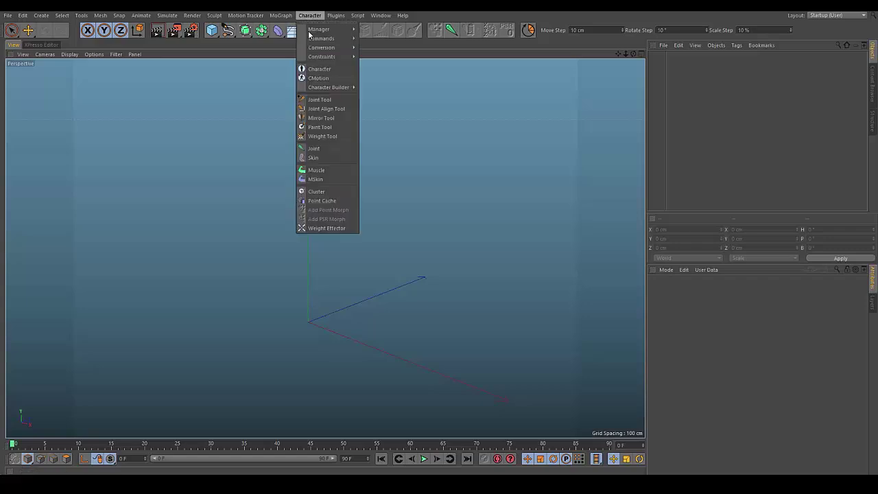
click(417, 117)
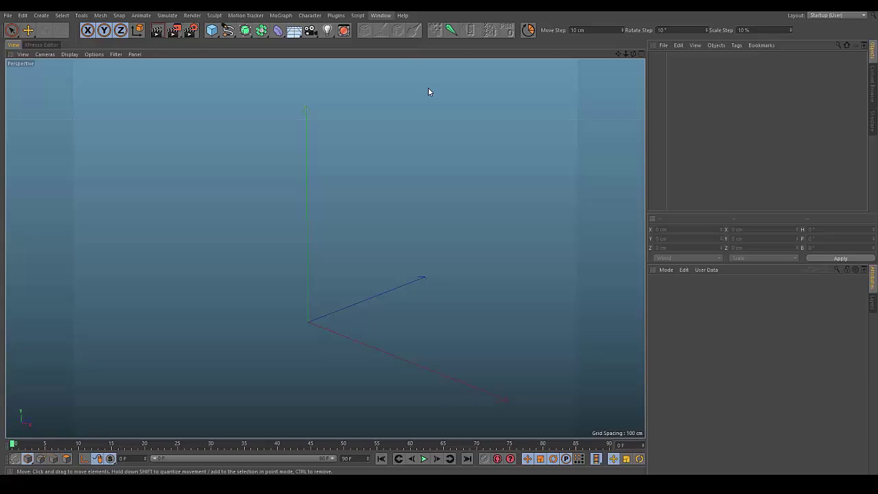
Open the command customization window and filter the commands by the name "quan"
key(shift+F12)
drag(245, 66, 367, 89)
click(380, 15)
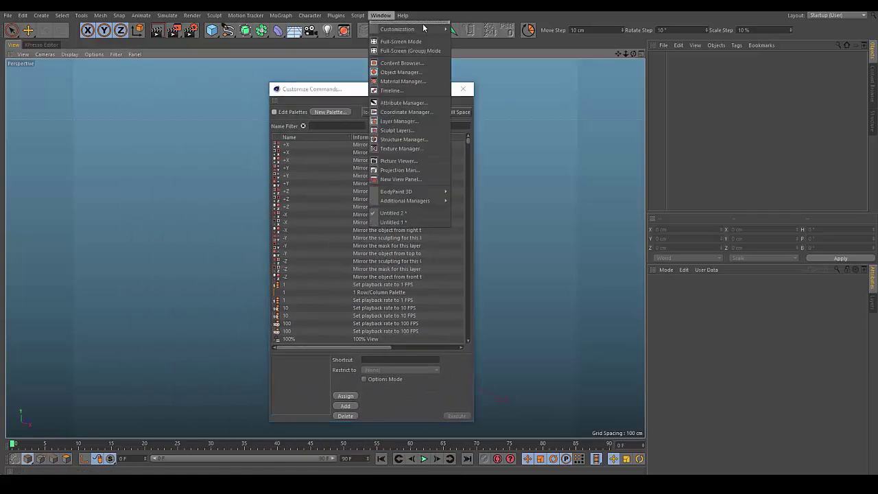
mouse_move(423, 28)
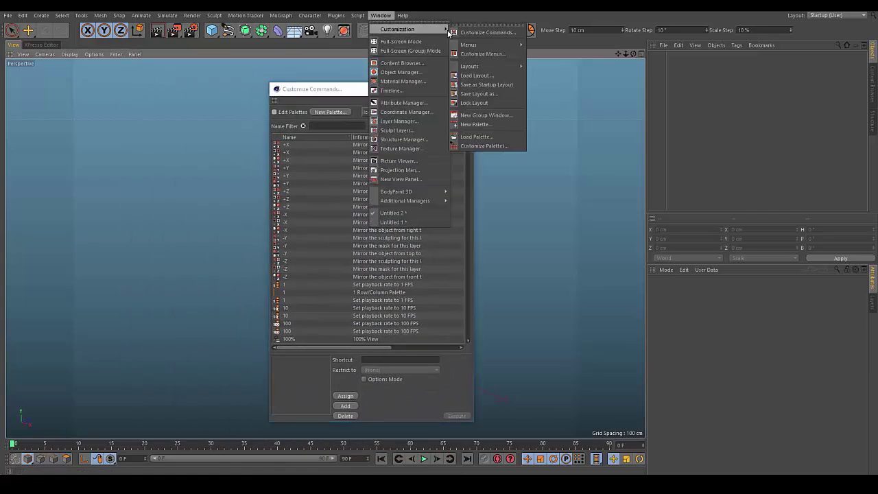
click(568, 121)
mouse_move(325, 89)
mouse_down()
mouse_move(314, 87)
mouse_move(342, 92)
mouse_move(335, 79)
mouse_up()
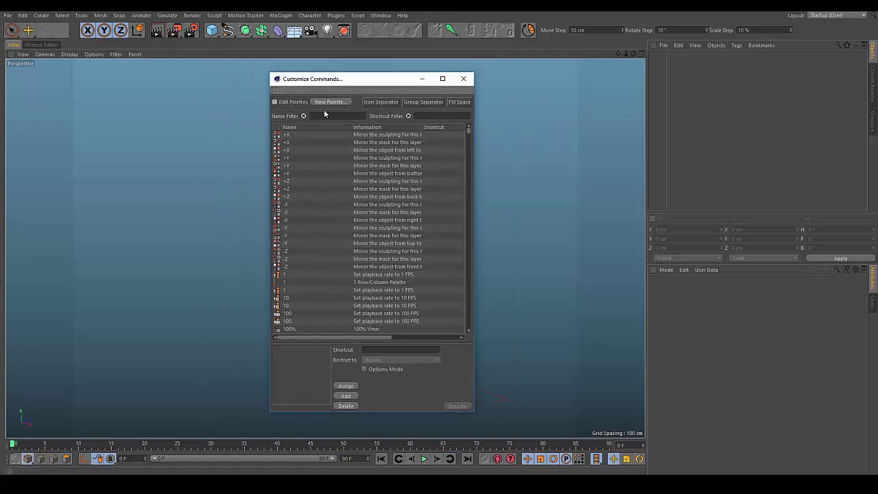
text(quan)
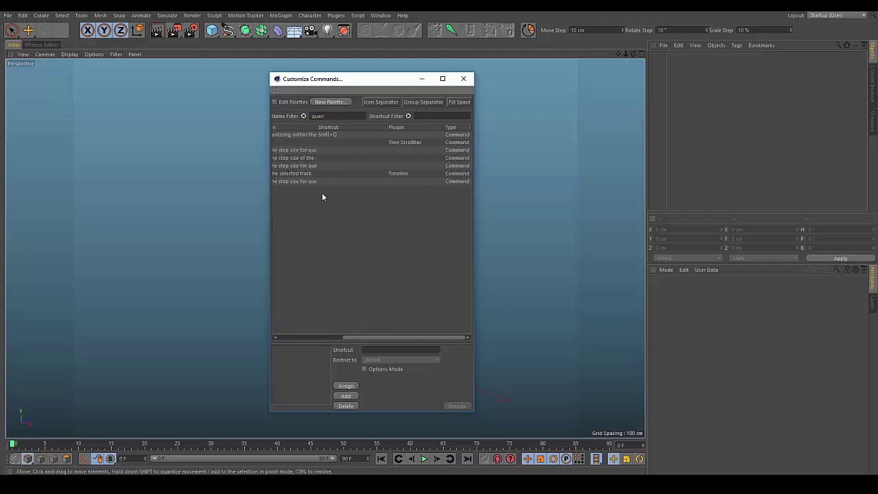
scroll(384, 312, left, 3)
Examine the Enable Quantizing shortcut and the Quantize Move, Rotate and Scale Slider commands, and close the window
click(315, 137)
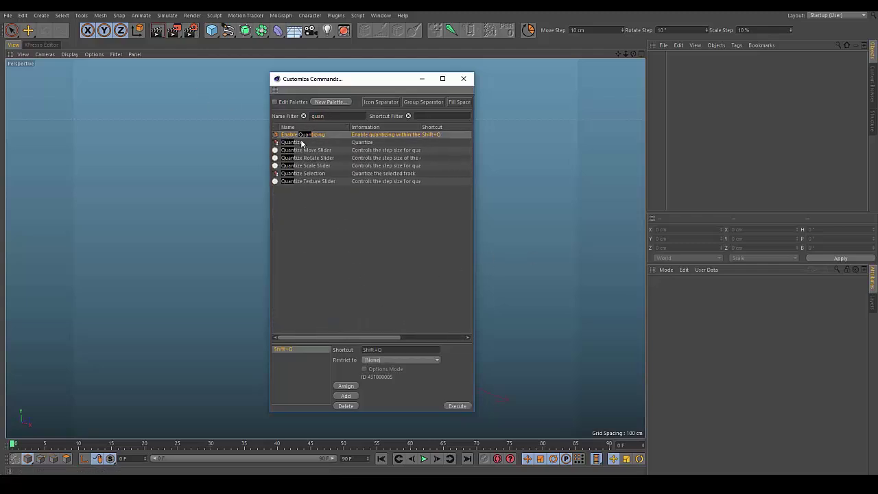
click(294, 151)
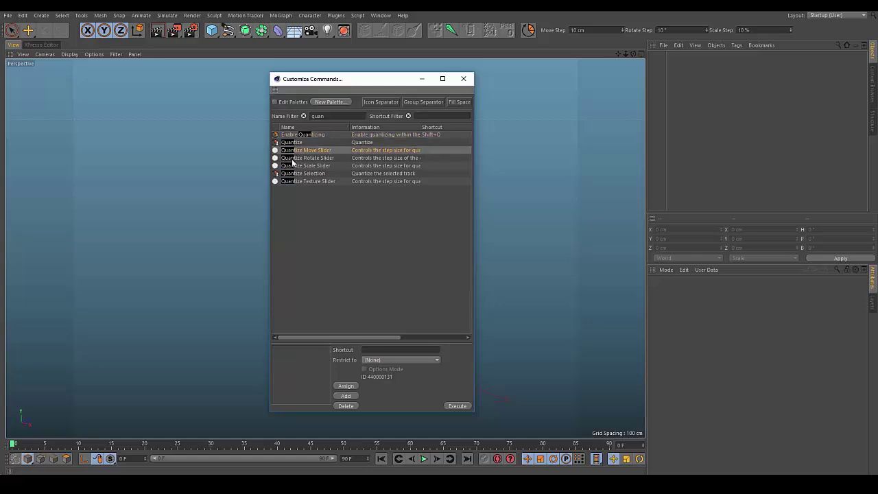
click(292, 158)
click(325, 166)
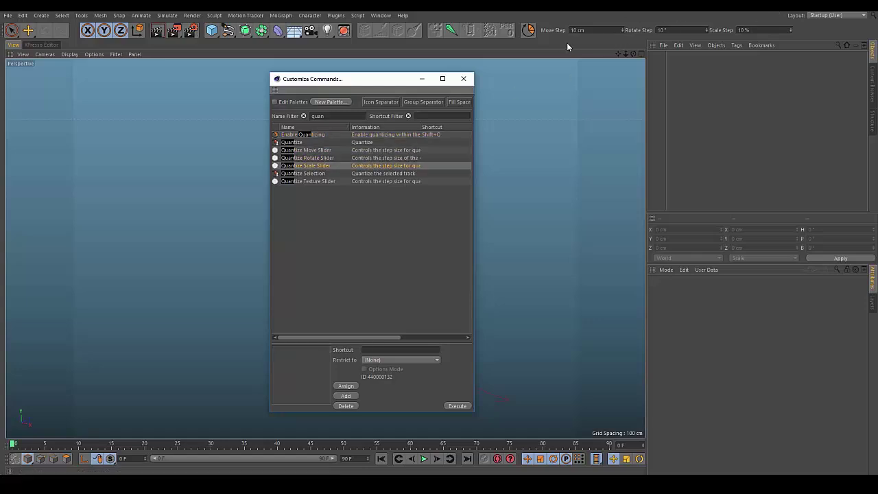
click(297, 151)
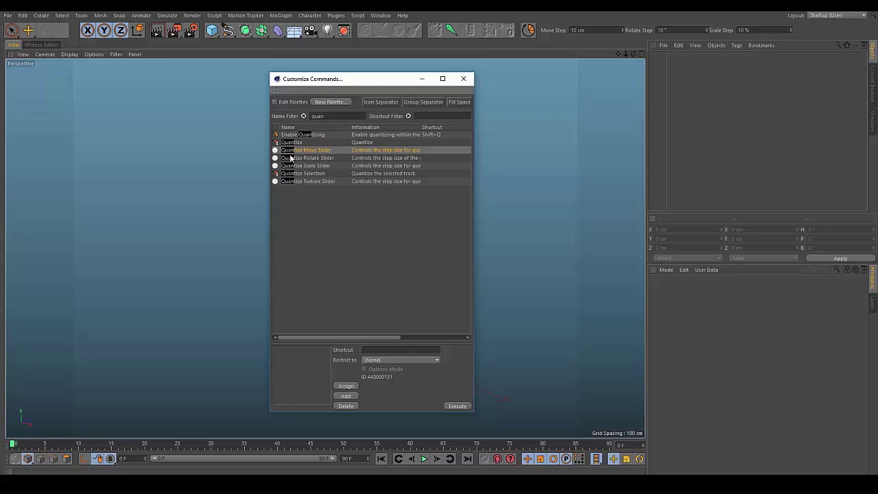
click(302, 159)
click(287, 137)
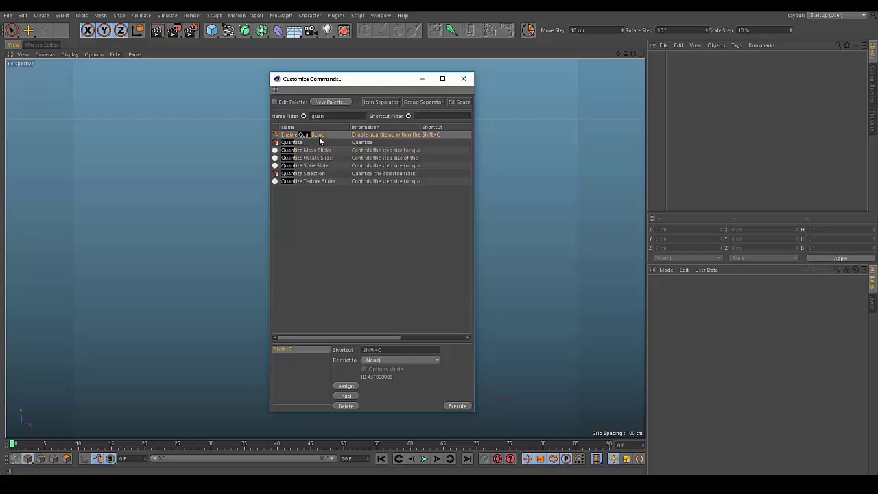
drag(350, 83, 262, 64)
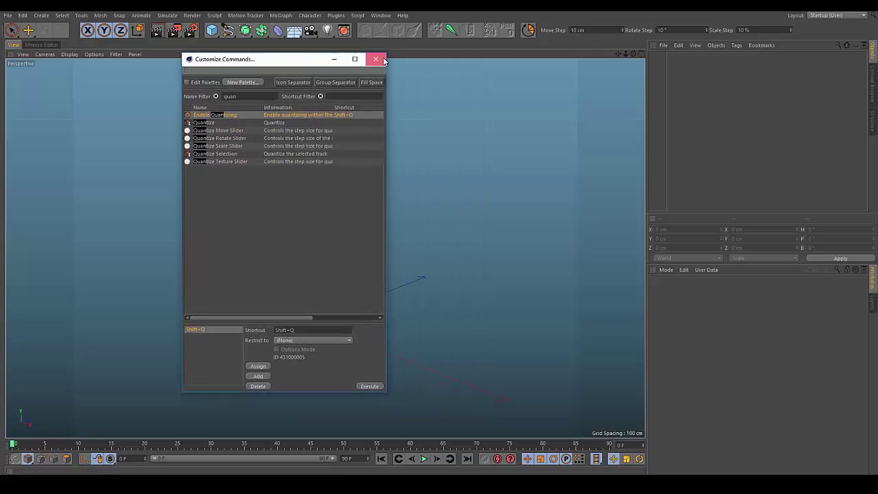
click(377, 60)
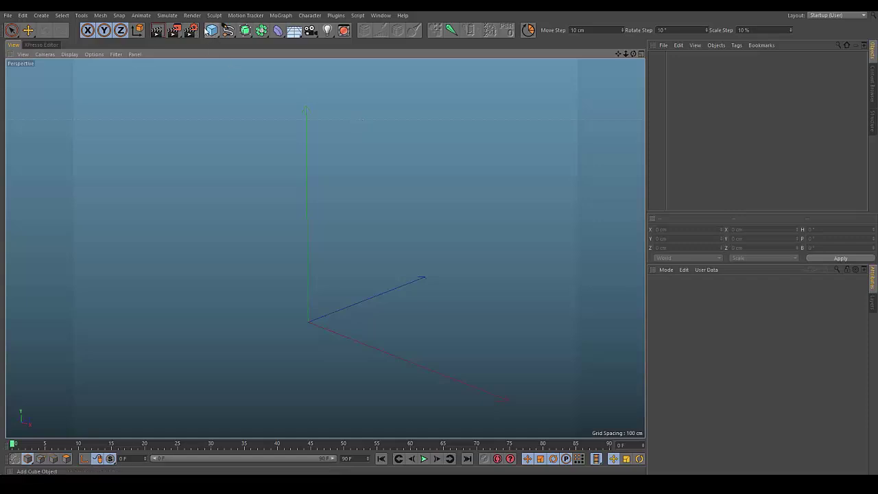
Add a cube primitive to the scene and show its object properties
drag(212, 31, 295, 45)
alt+drag(358, 240, 209, 220)
alt+middle_drag(194, 191, 277, 194)
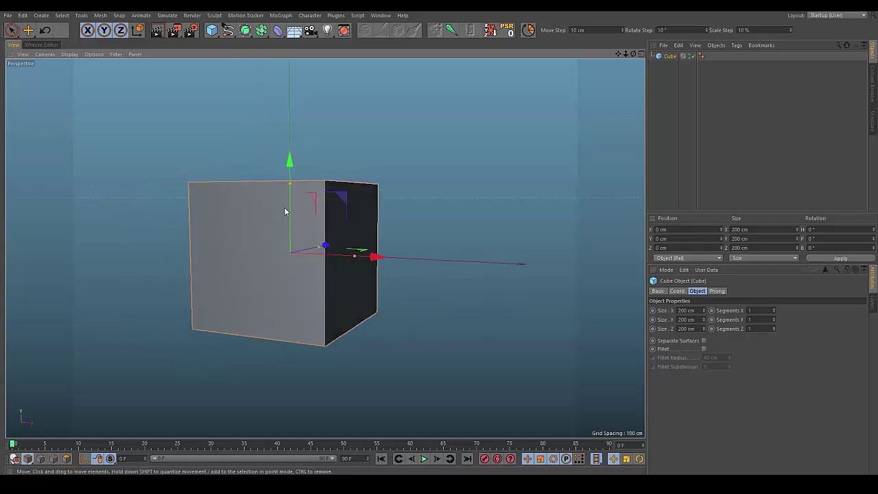
alt+middle_drag(531, 238, 323, 210)
click(698, 295)
click(681, 95)
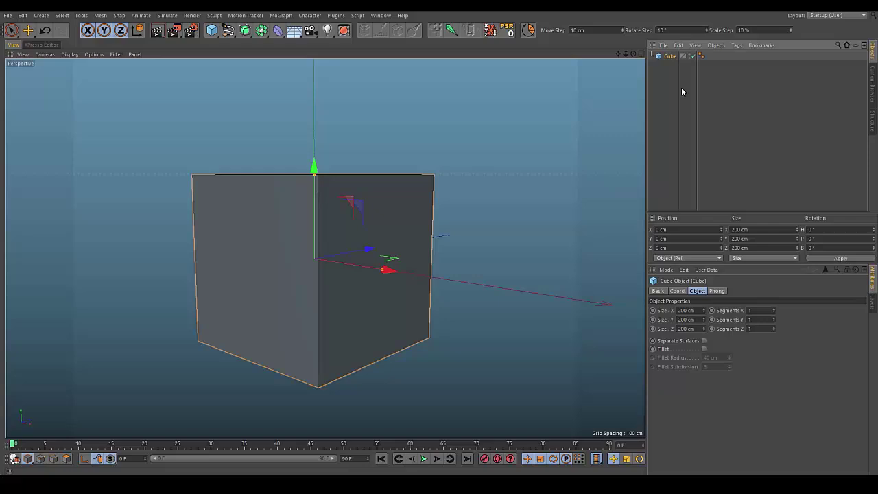
click(669, 57)
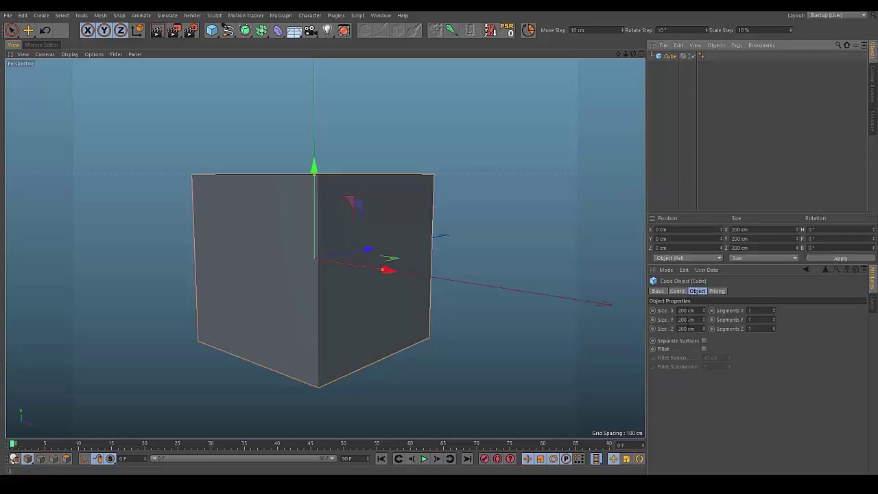
click(695, 293)
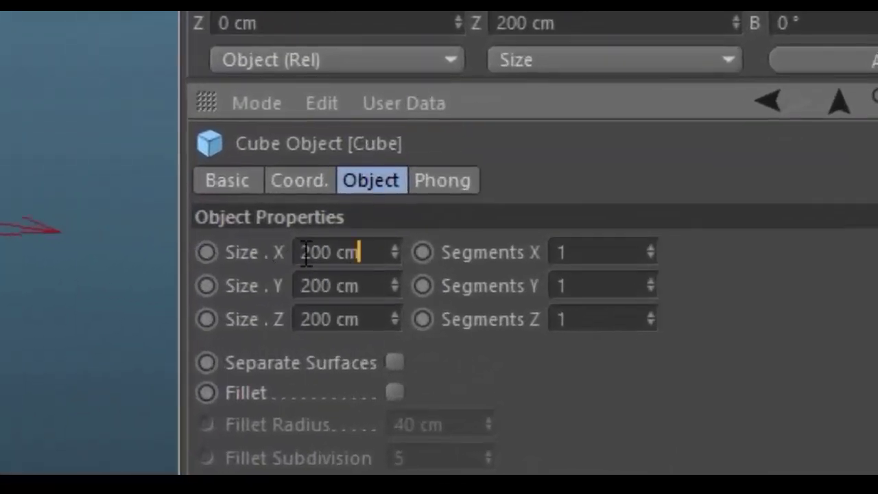
Set the cube's size to 25 cm in X, 75 cm in Y and 25 cm in Z
double_click(306, 252)
text(2)
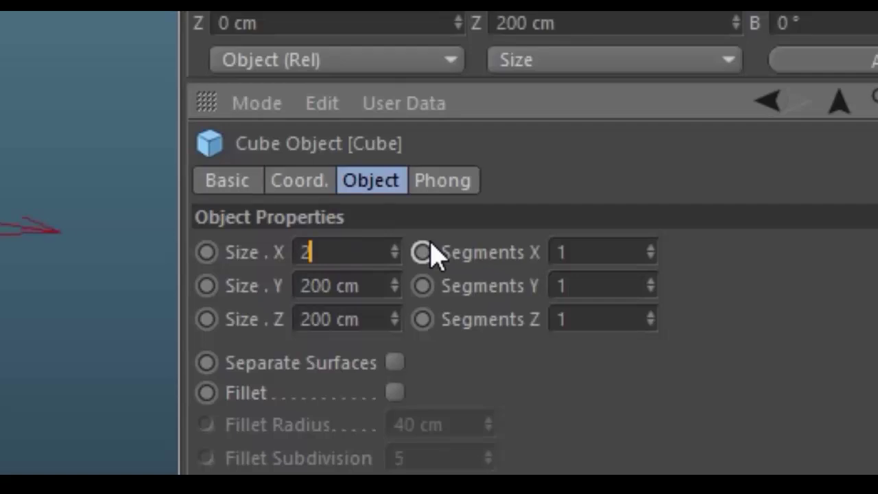
text(5)
key(Tab)
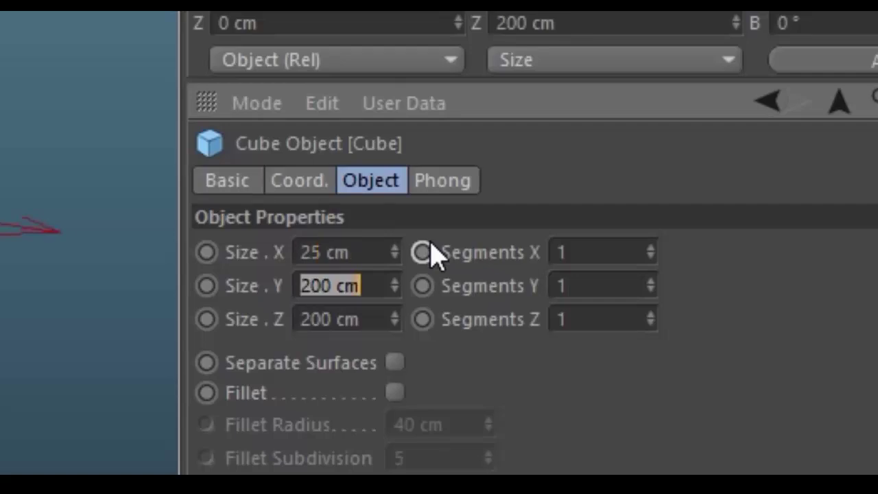
text(75)
key(Tab)
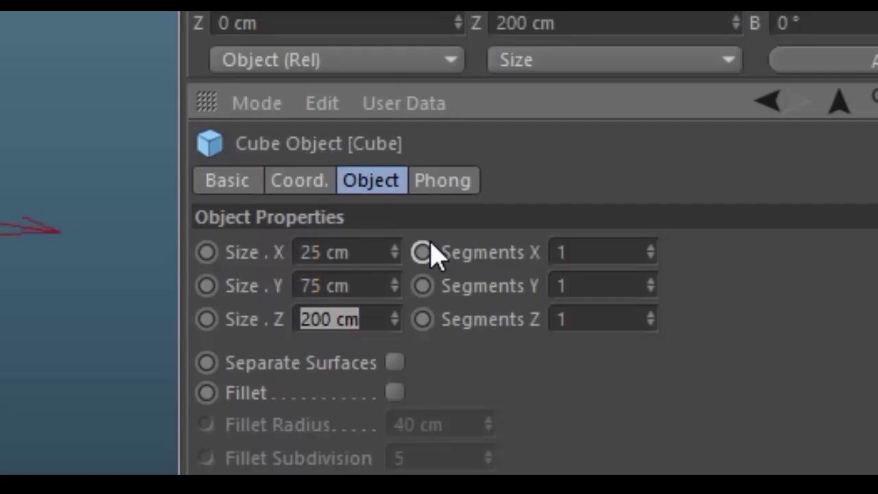
text(25)
key(Return)
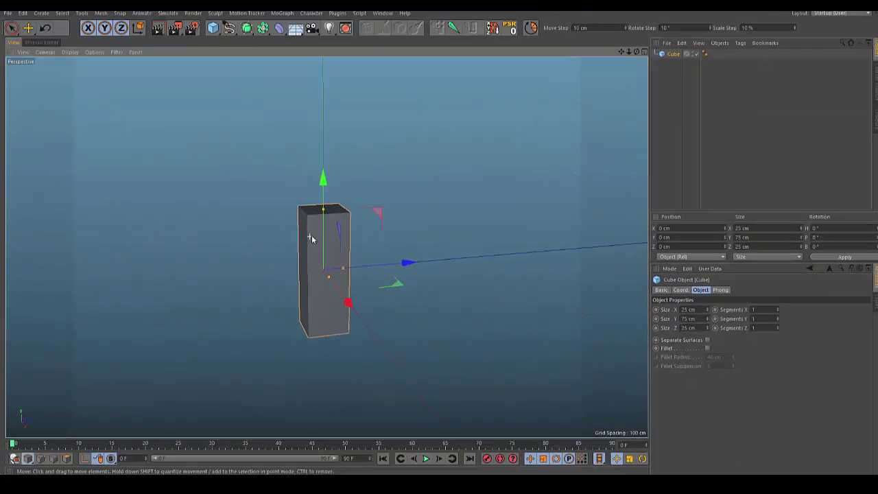
alt+drag(312, 238, 395, 165)
mouse_move(400, 203)
mouse_down()
mouse_move(360, 209)
mouse_move(391, 210)
mouse_up()
key(ctrl+z)
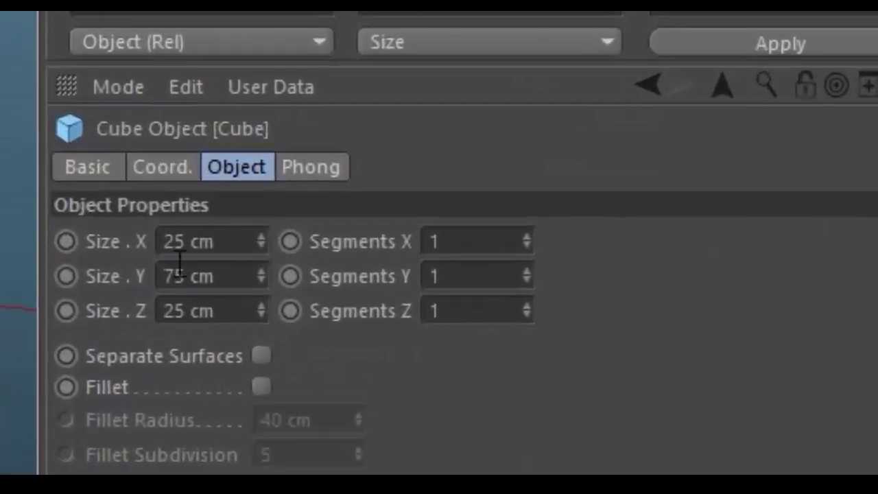
Set the cube's segments to 4 in X, 12 in Y and 4 in Z
click(225, 245)
click(439, 242)
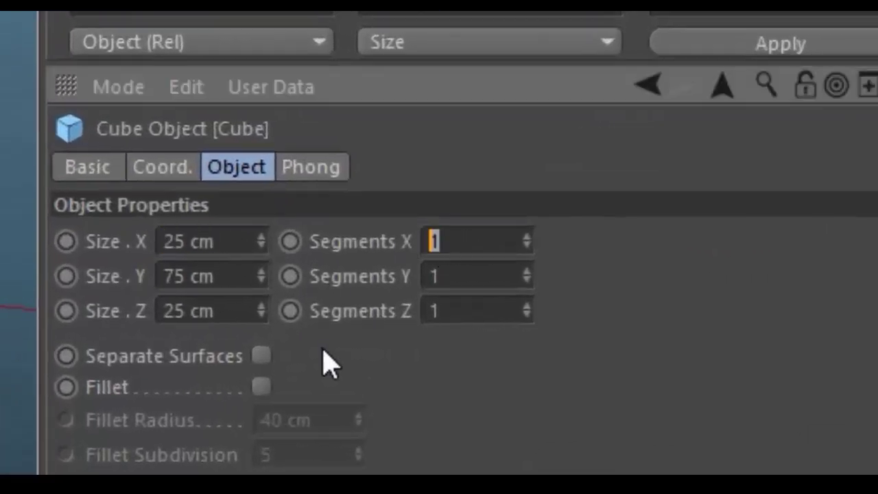
text(4)
key(Return)
click(426, 276)
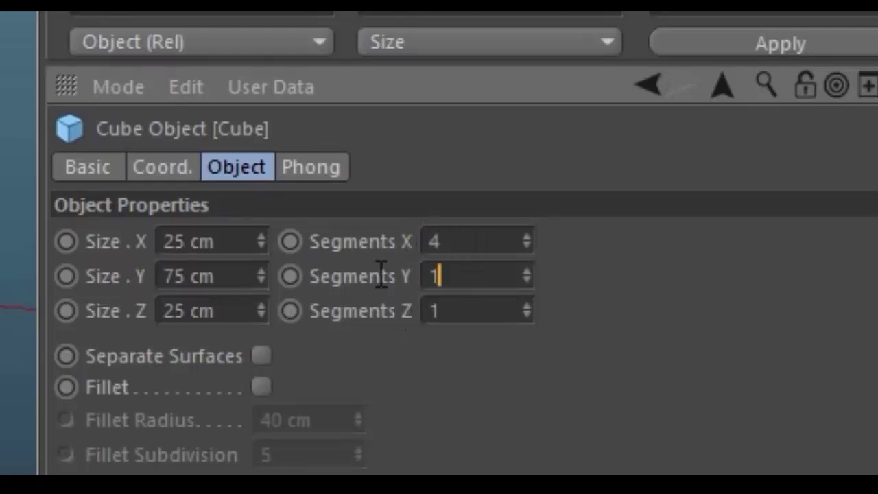
text(12)
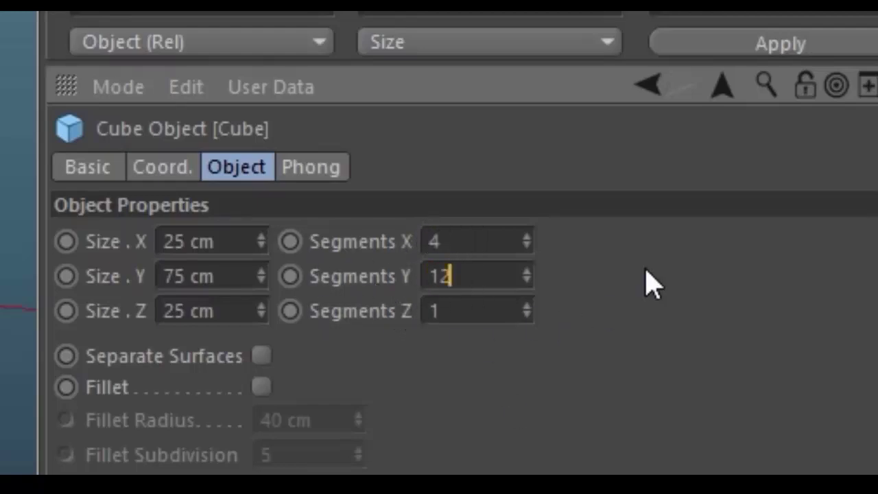
key(Return)
click(465, 312)
drag(308, 322, 416, 419)
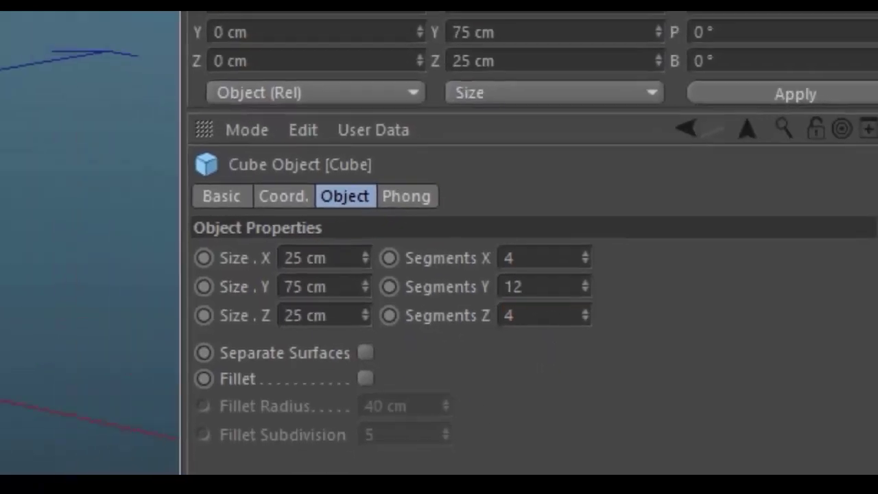
Convert the cube to an editable polygon object and enable quantizing
alt+drag(210, 124, 483, 208)
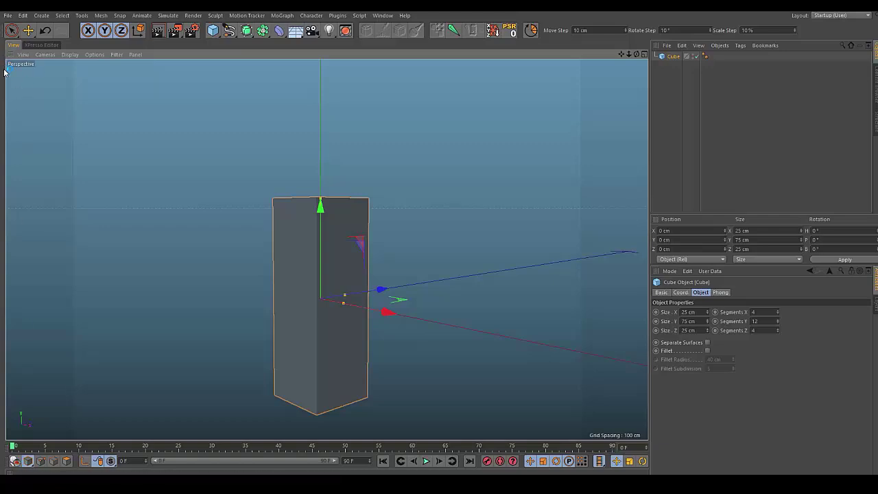
key(c)
alt+drag(210, 180, 227, 185)
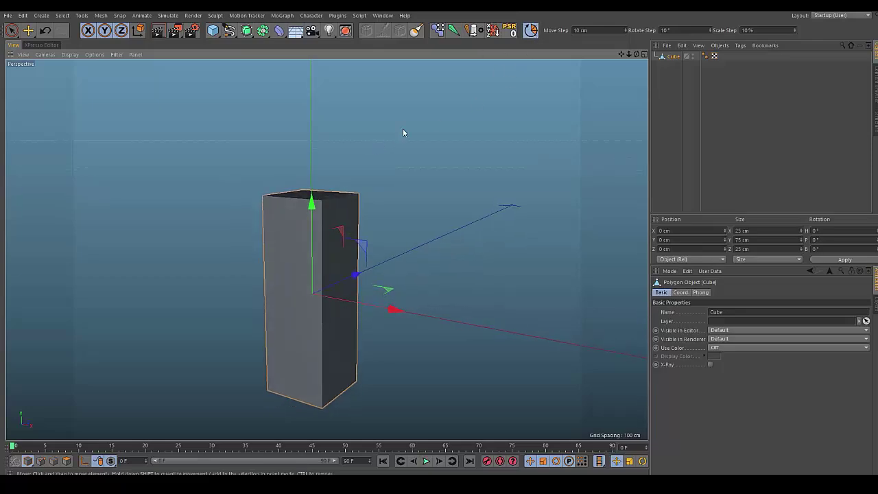
Set the quantize move step to 3.125 cm
click(589, 30)
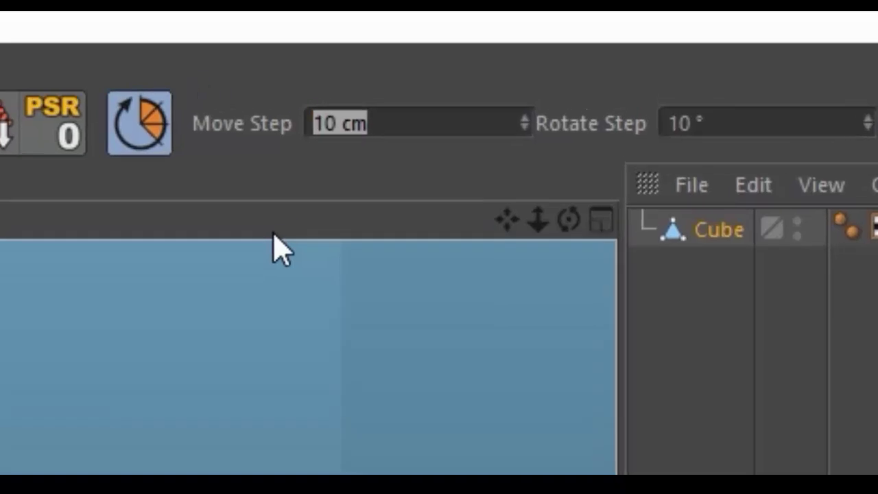
text(3.125)
key(Return)
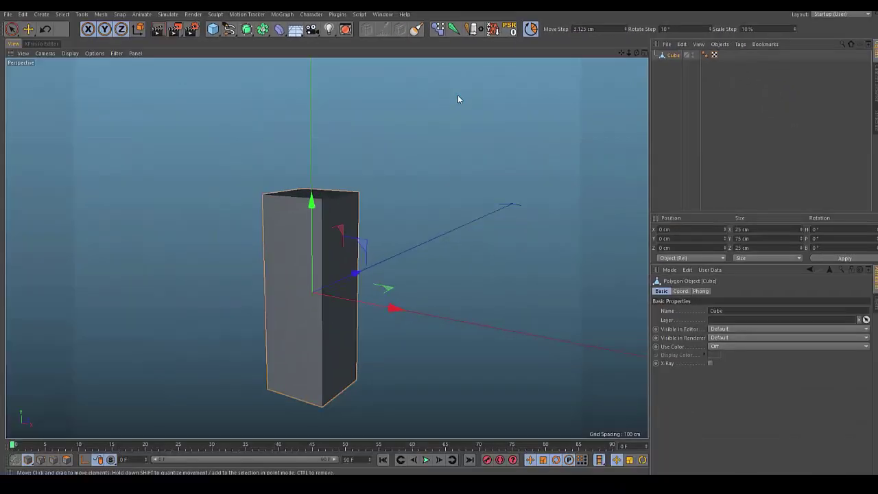
Raise the cube along the Y axis to 37.5 cm so its base sits on the world origin plane
alt+drag(371, 152, 374, 144)
alt+drag(350, 181, 288, 194)
scroll(289, 194, up, 2)
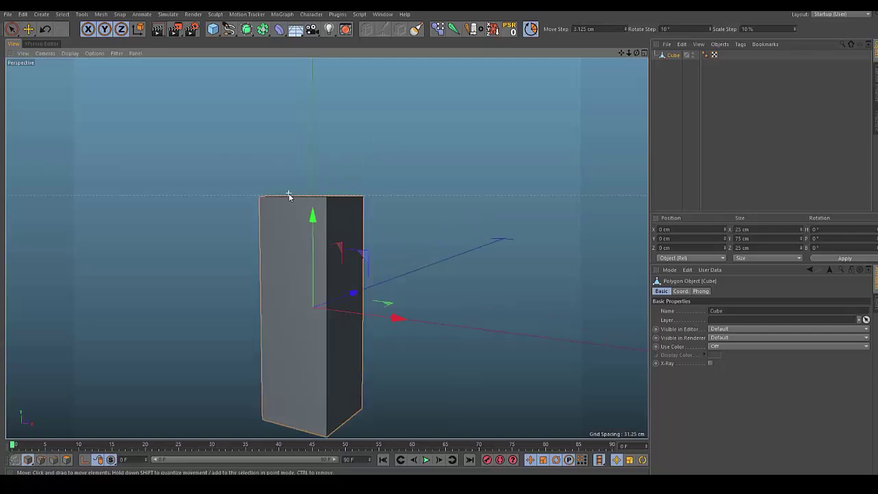
drag(314, 227, 304, 209)
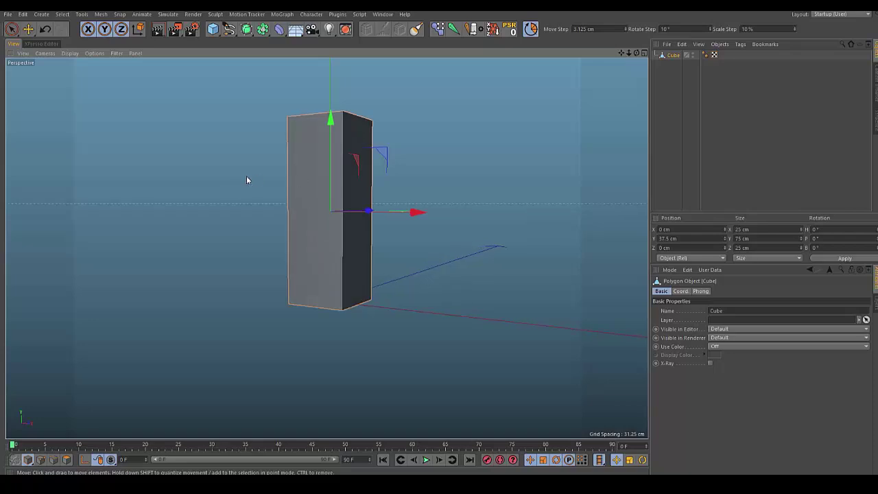
Add a joint and, in the front view, raise it along Y to 75 cm at the cube's top
click(645, 54)
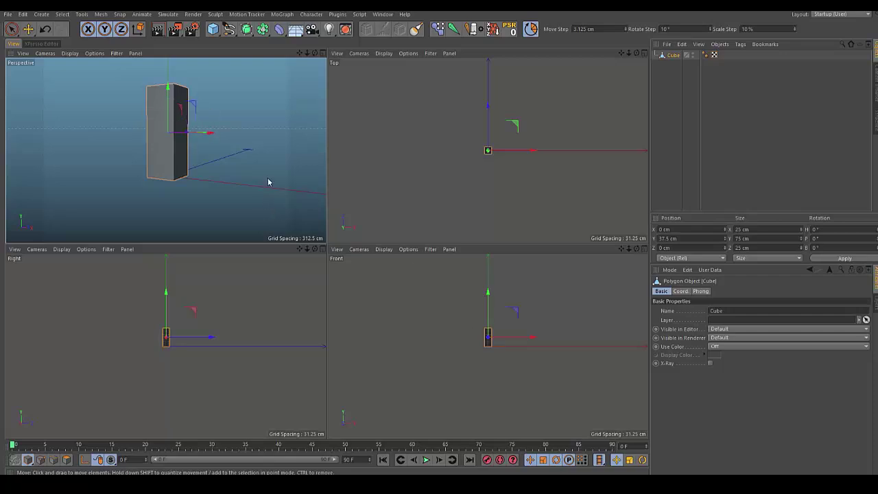
click(645, 250)
scroll(323, 225, up, 10)
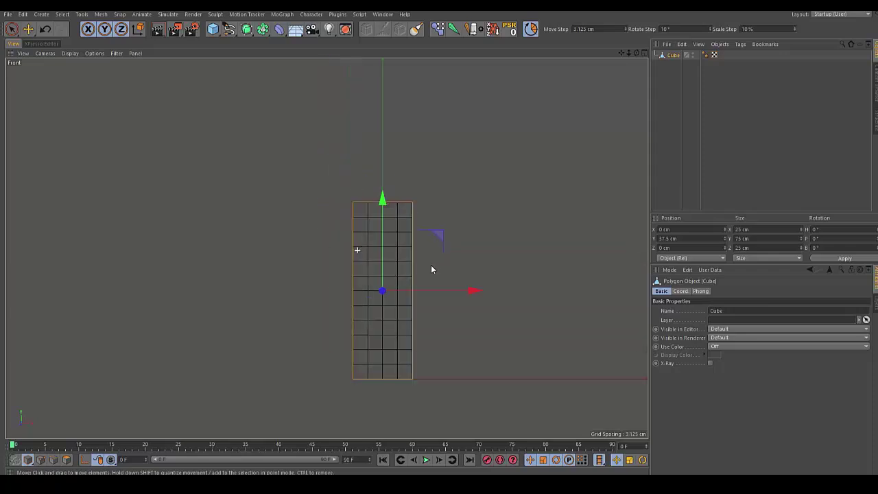
scroll(341, 251, down, 4)
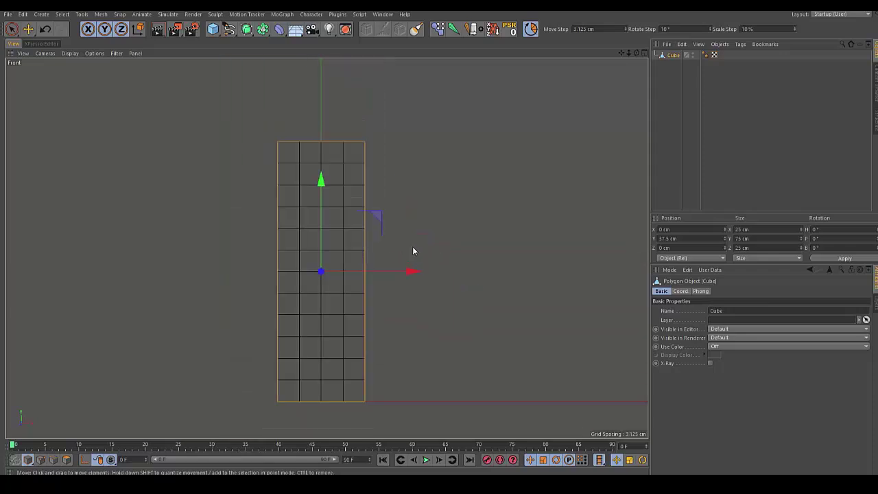
click(458, 30)
alt+middle_drag(465, 201, 462, 165)
click(311, 14)
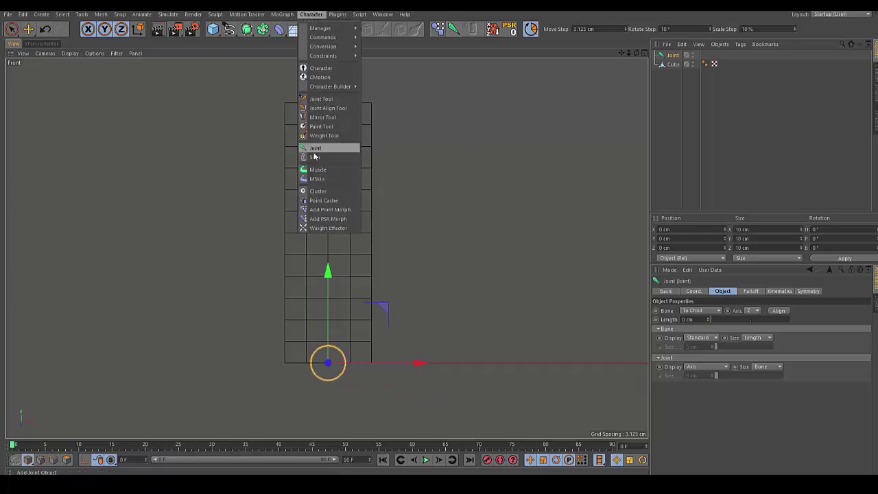
click(437, 169)
alt+middle_drag(387, 237, 387, 240)
drag(328, 277, 328, 17)
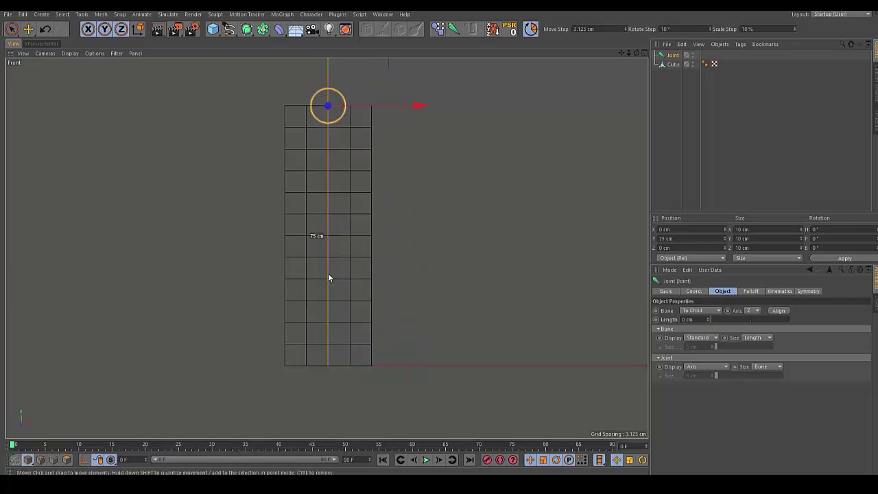
Duplicate the top joint 37.5 cm straight down to the middle of the cube
alt+middle_drag(371, 176, 371, 216)
alt+right_drag(333, 142, 329, 164)
scroll(357, 142, up, 2)
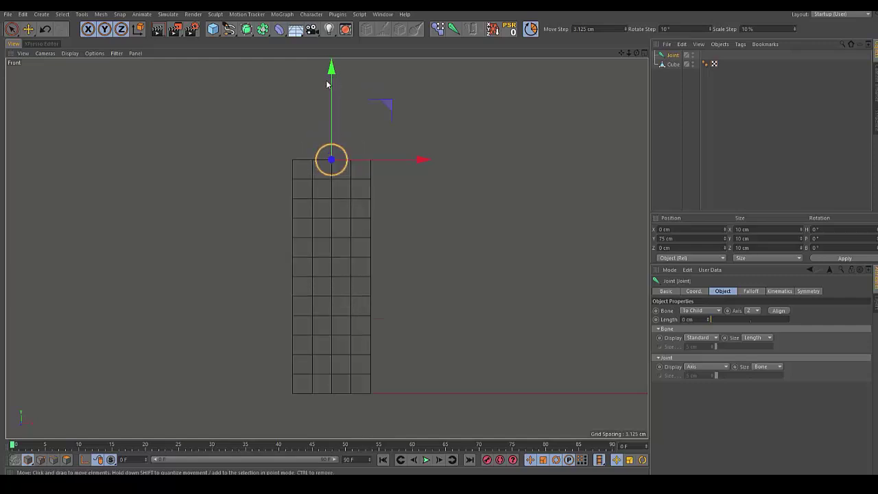
ctrl+drag(333, 70, 327, 192)
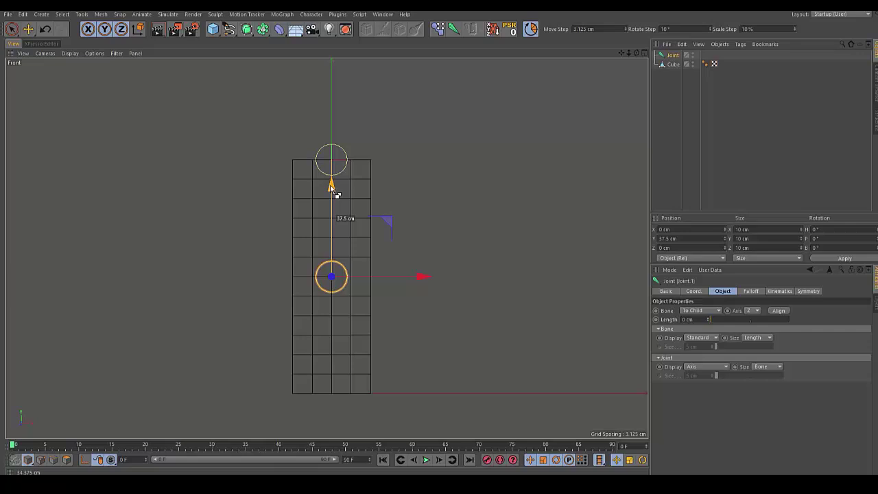
ctrl+drag(331, 185, 331, 186)
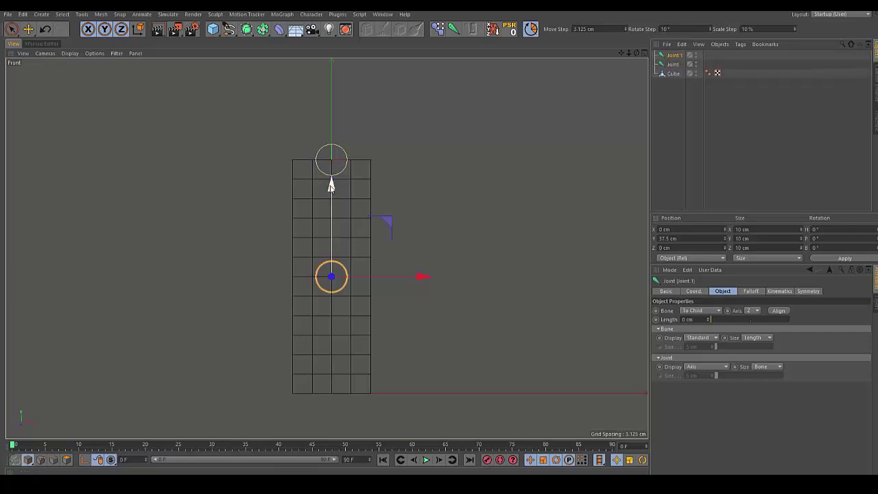
Duplicate the middle joint straight down to Y 0 cm at the cube's base
scroll(249, 274, up, 3)
alt+middle_drag(139, 250, 263, 262)
scroll(287, 258, down, 5)
scroll(275, 258, up, 2)
alt+middle_drag(257, 236, 277, 224)
ctrl+drag(317, 199, 313, 300)
scroll(318, 404, up, 3)
alt+middle_drag(246, 378, 212, 362)
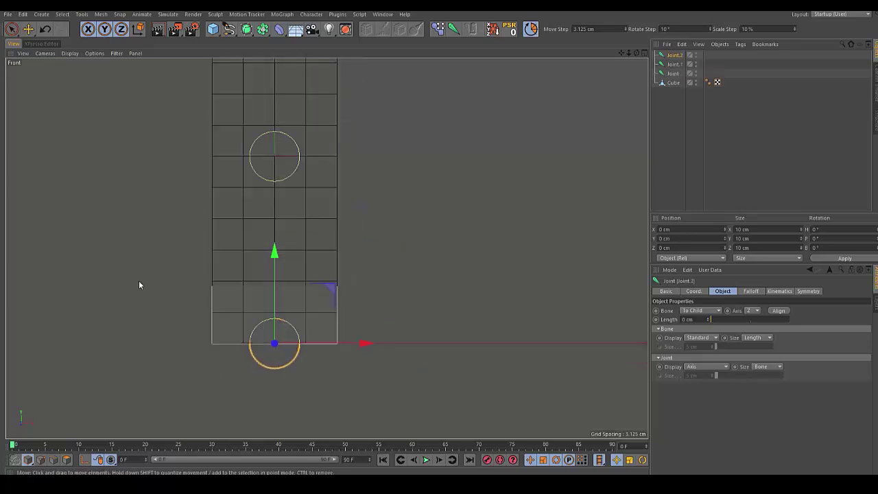
Nest the joints into a chain, with the bottom joint under the middle one and the middle joint under the top one
middle_click(404, 171)
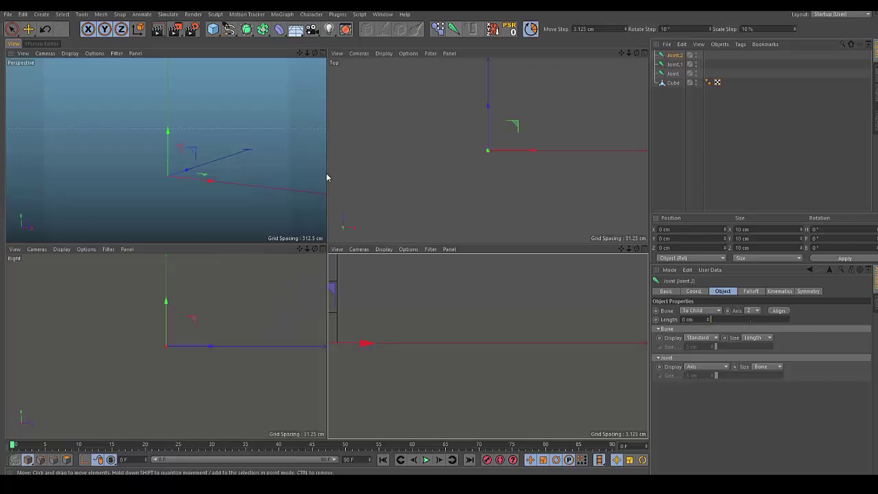
middle_click(262, 177)
alt+drag(426, 199, 374, 207)
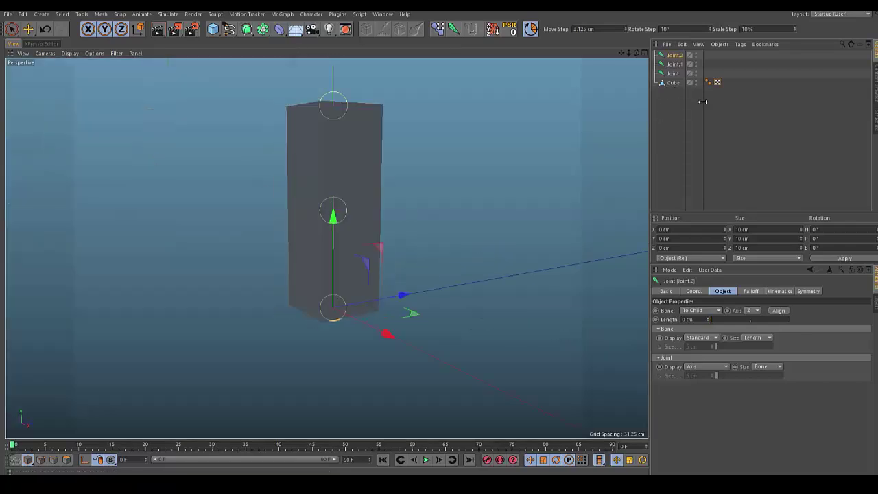
drag(702, 101, 768, 101)
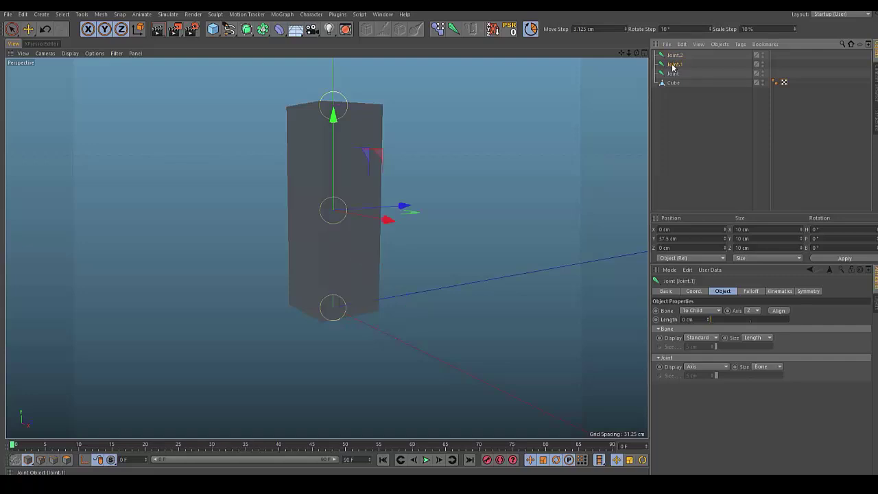
drag(674, 66, 680, 74)
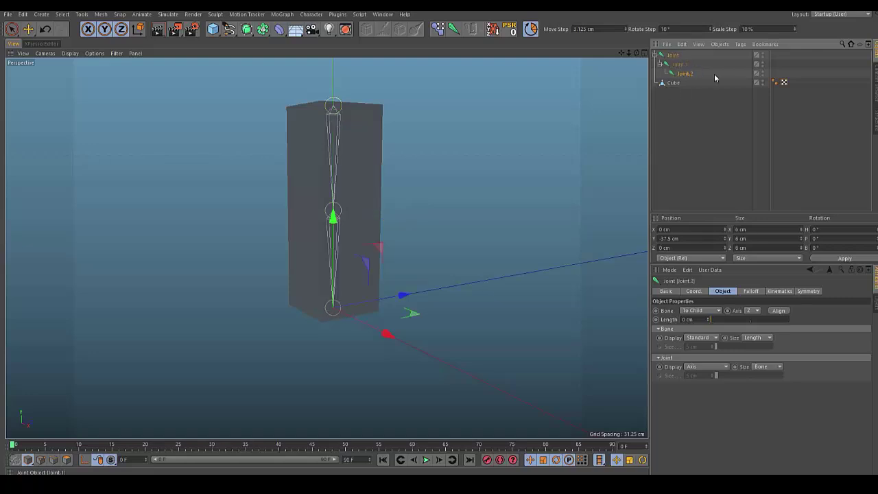
key(ctrl+a)
click(701, 70)
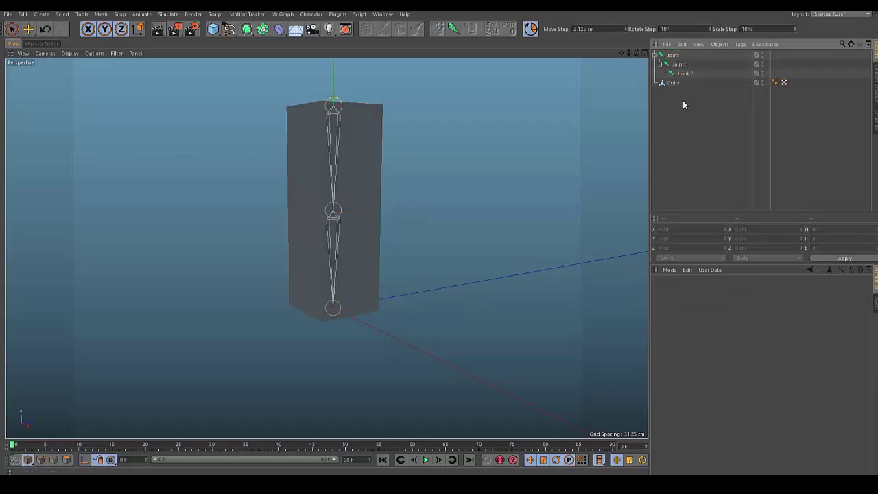
Rename the joints from the top of the chain down as Leg, Knee and Foot
click(673, 54)
double_click(674, 55)
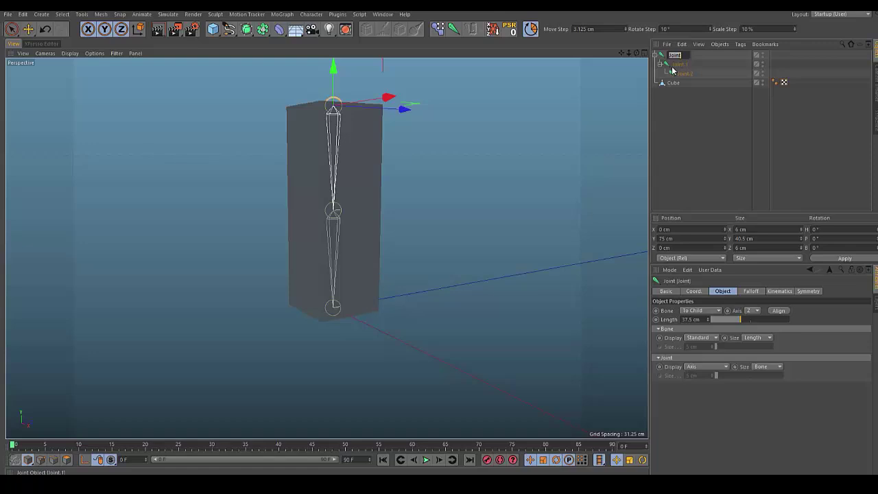
text(Leg)
double_click(680, 63)
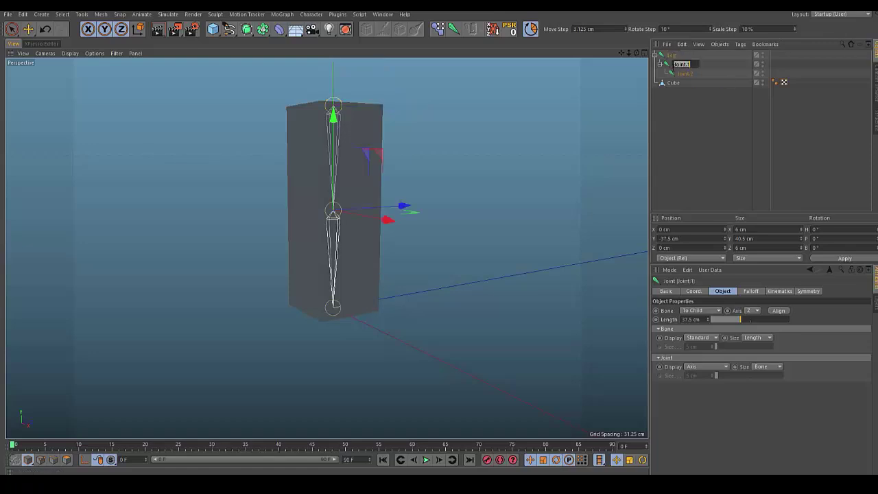
text(Knee)
key(Return)
click(676, 72)
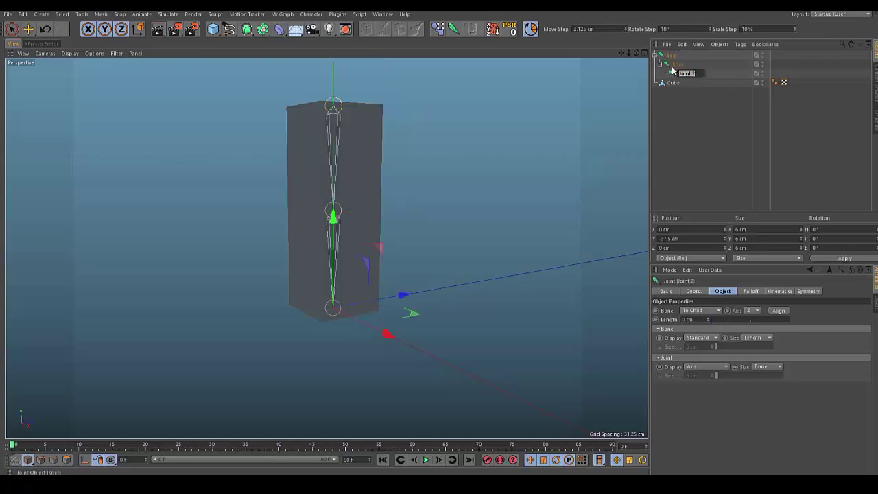
double_click(676, 72)
text(Foot)
key(Return)
Rename the cube object as Leg Mesh
click(673, 83)
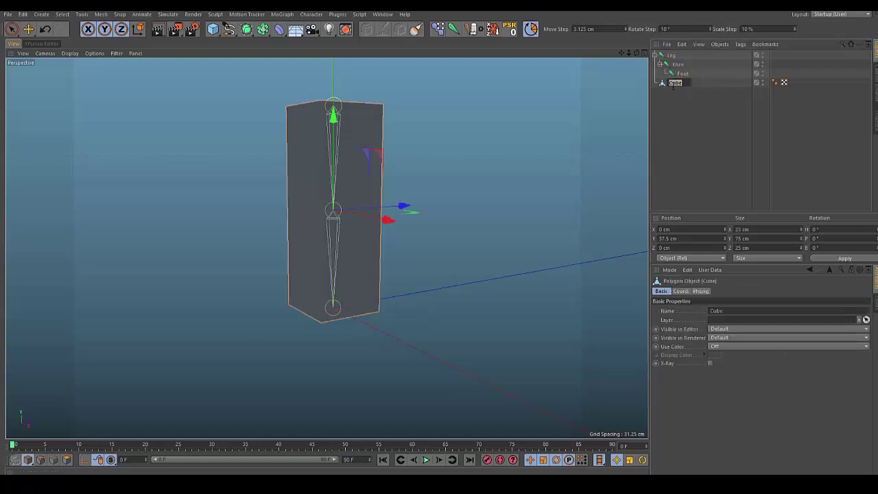
text(Leg)
key(Return)
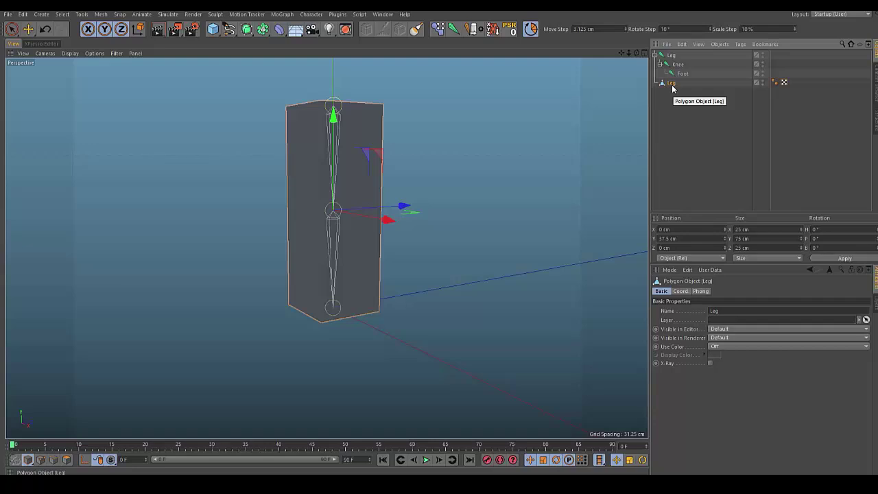
double_click(672, 84)
text(L)
text(g)
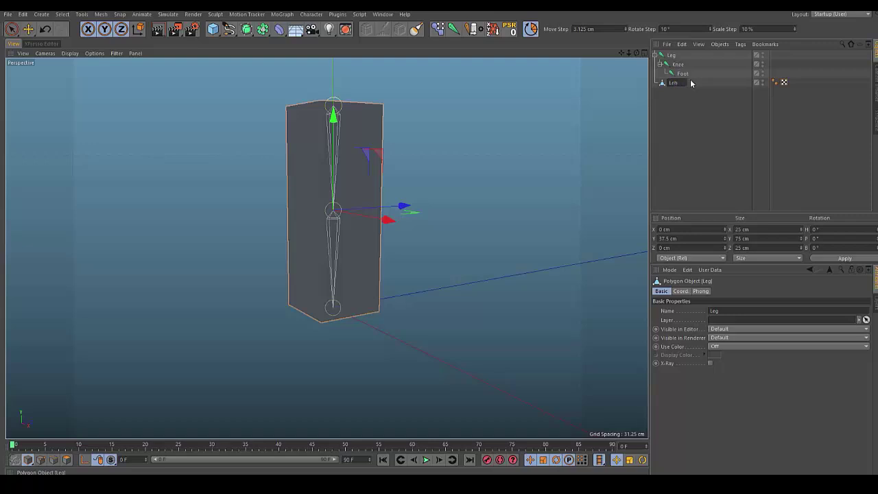
text(g Mesh)
key(Return)
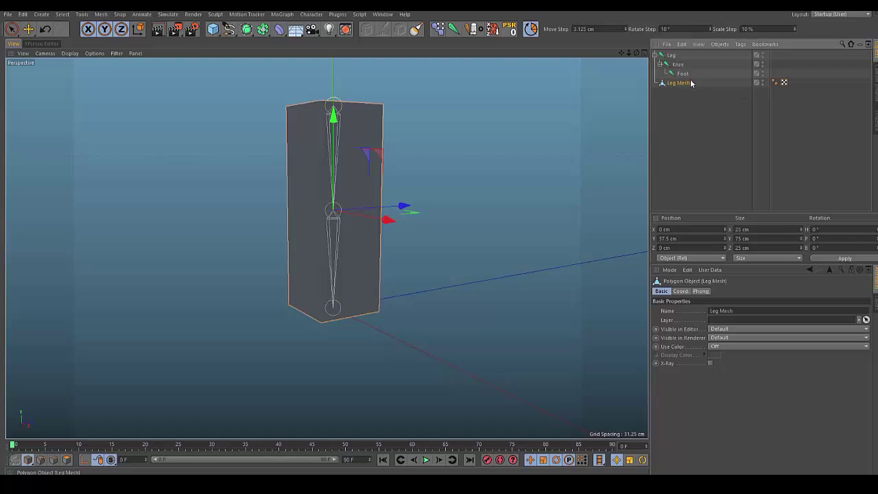
click(665, 91)
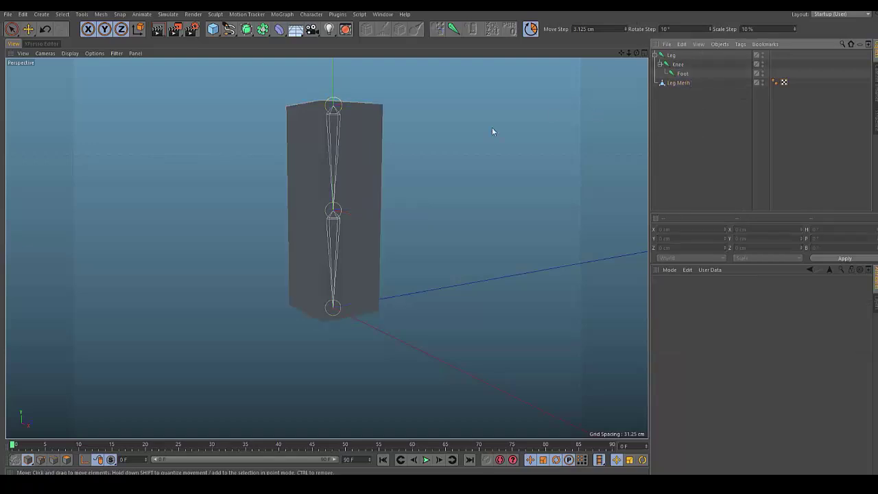
Set the bone display of the Leg, Knee and Foot joints to Stick
alt+middle_drag(294, 257, 325, 247)
click(683, 83)
click(472, 122)
alt+drag(472, 122, 513, 132)
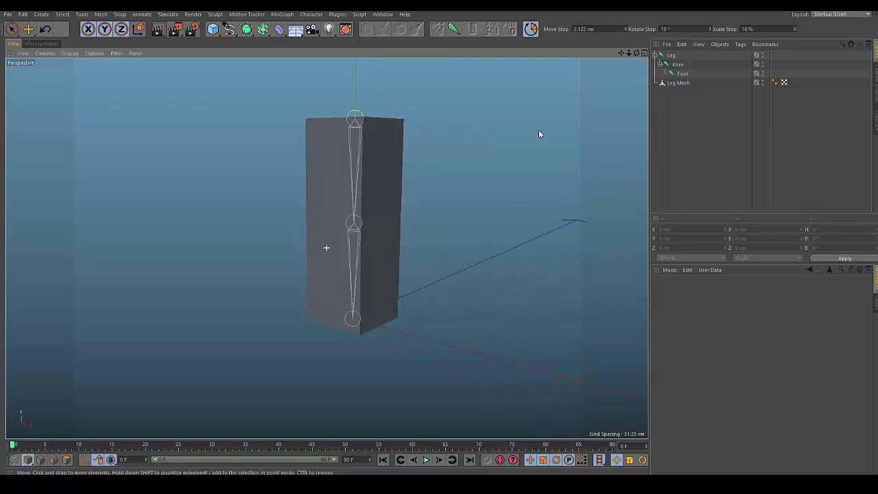
drag(696, 72, 669, 54)
scroll(350, 161, up, 2)
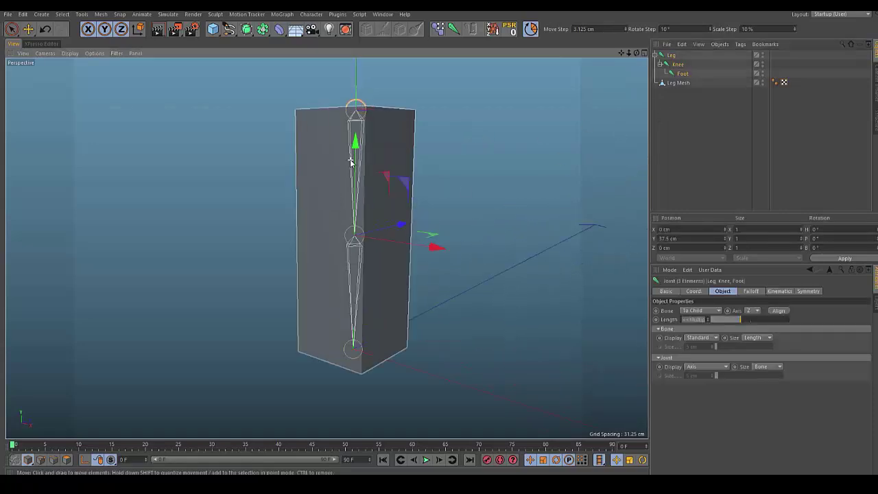
alt+drag(345, 175, 347, 197)
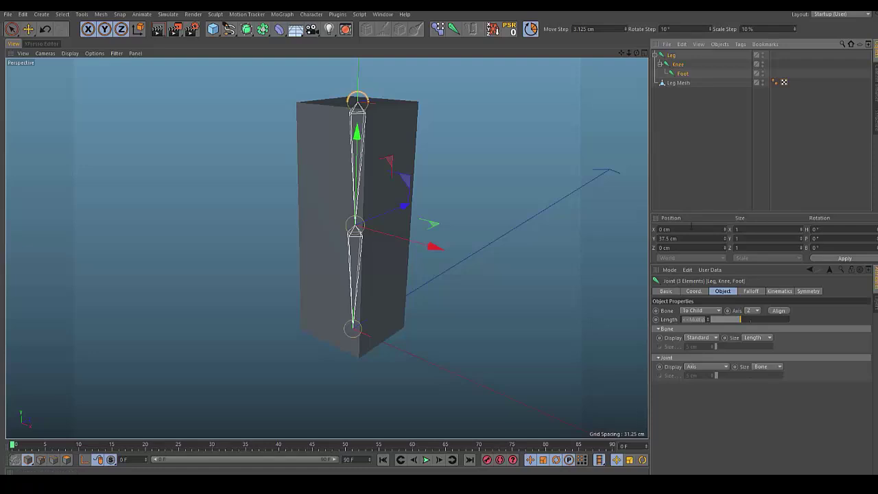
click(703, 339)
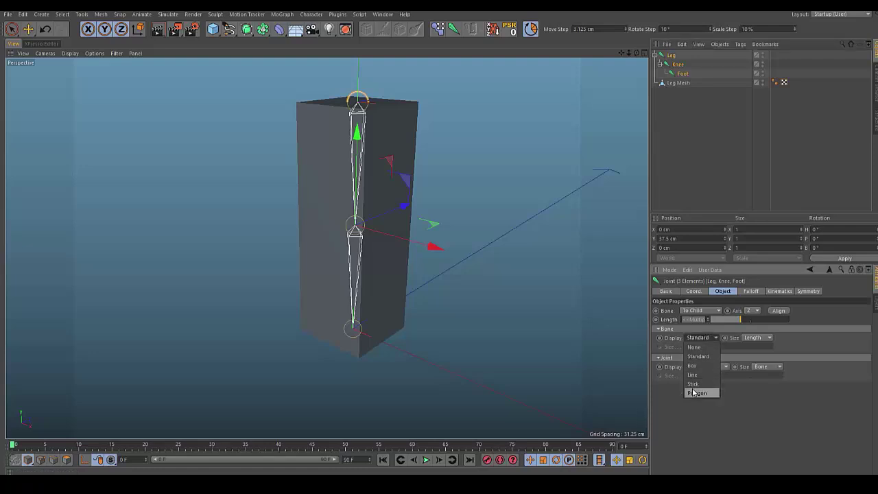
click(693, 384)
click(484, 151)
mouse_move(483, 151)
alt+mouse_down()
mouse_move(458, 126)
mouse_move(504, 148)
mouse_move(457, 149)
mouse_move(472, 165)
mouse_move(486, 135)
alt+mouse_up()
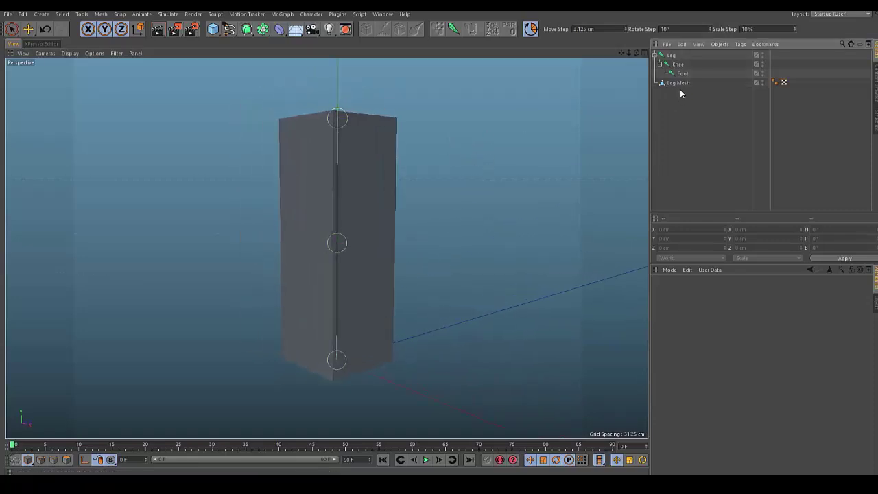
Move only the axis of Leg Mesh up to Y 75 cm, onto the top joint, and leave axis modification
click(372, 168)
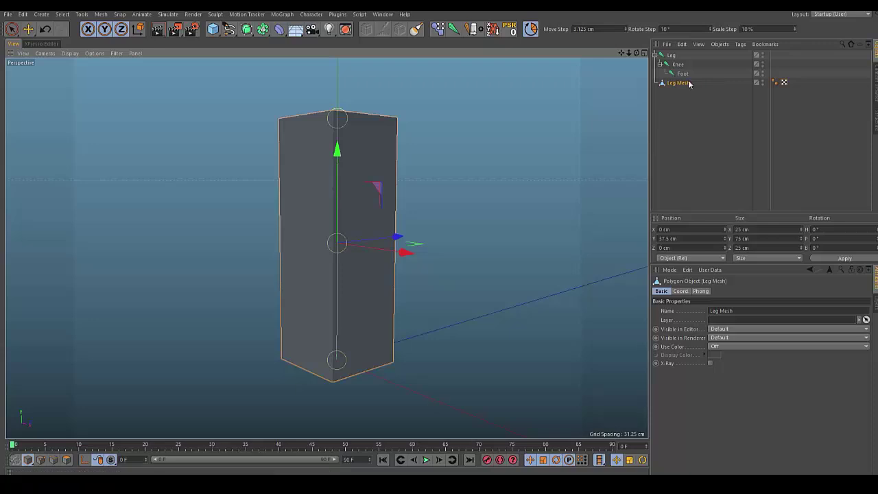
alt+drag(576, 114, 369, 188)
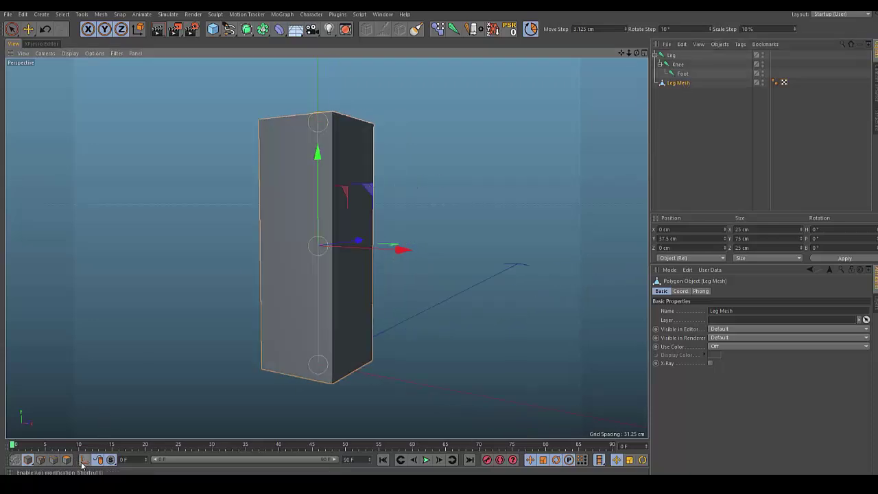
alt+drag(88, 356, 188, 194)
middle_click(187, 192)
middle_click(364, 321)
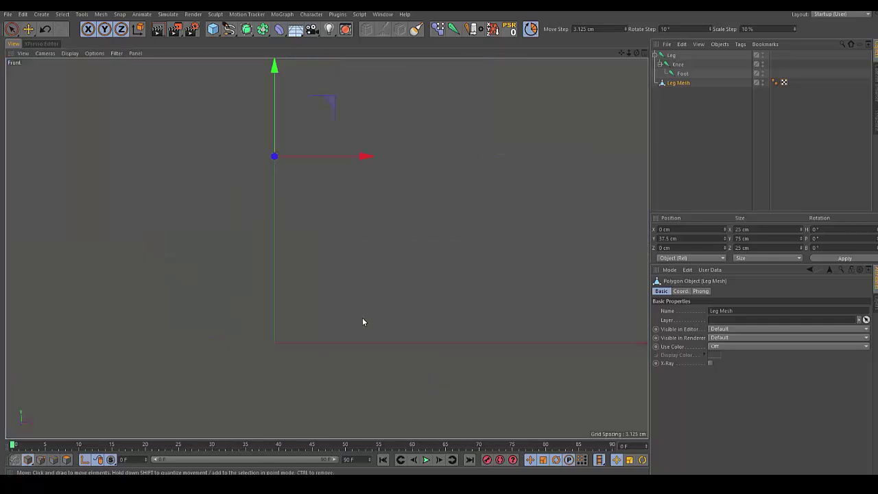
alt+middle_drag(326, 153, 324, 246)
scroll(381, 187, down, 7)
alt+middle_drag(353, 113, 336, 168)
scroll(335, 169, up, 2)
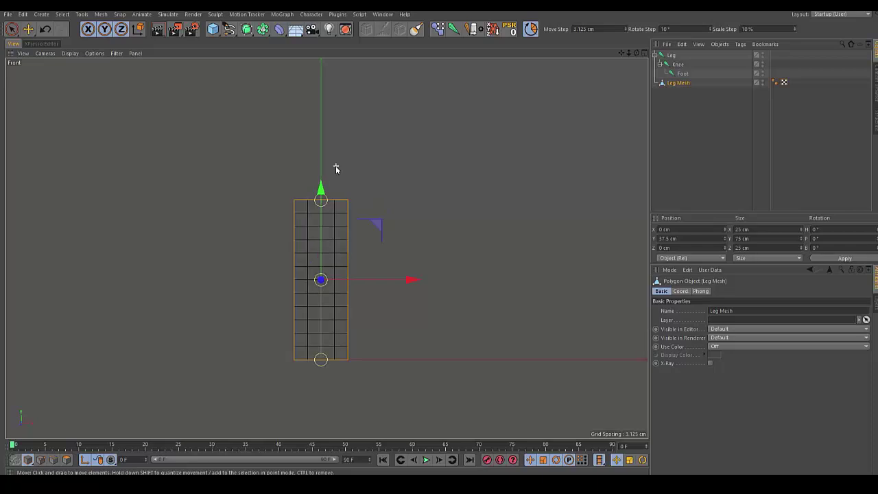
drag(318, 206, 318, 124)
drag(326, 197, 326, 196)
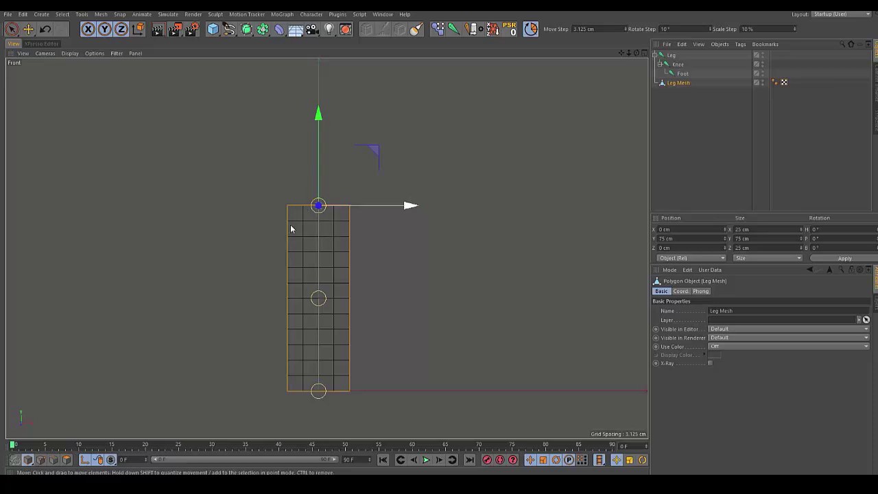
middle_click(92, 243)
middle_click(92, 243)
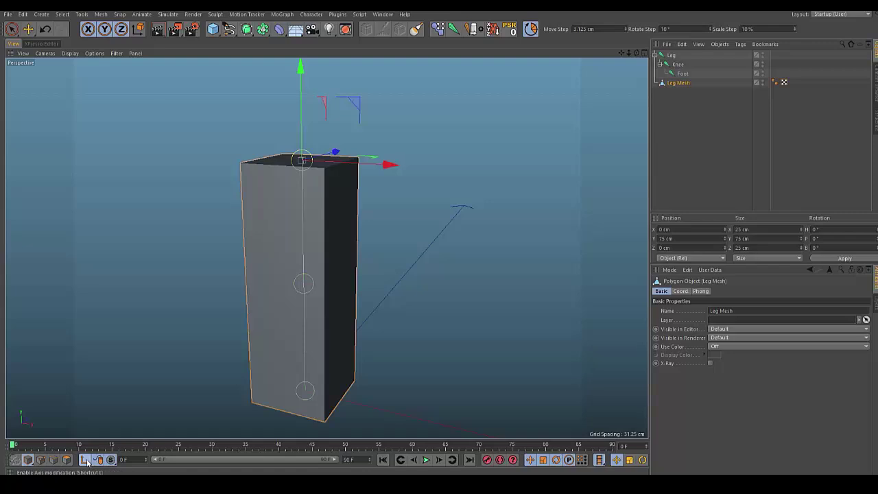
click(184, 203)
alt+drag(184, 203, 128, 343)
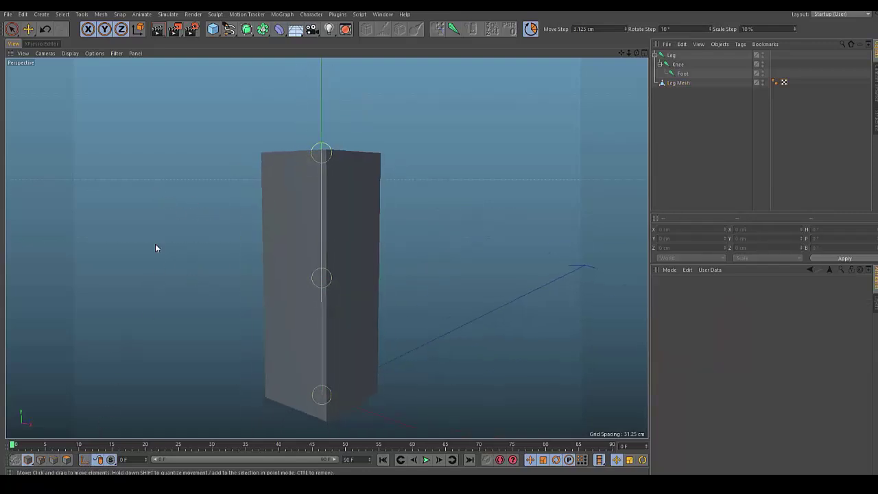
alt+drag(157, 245, 168, 179)
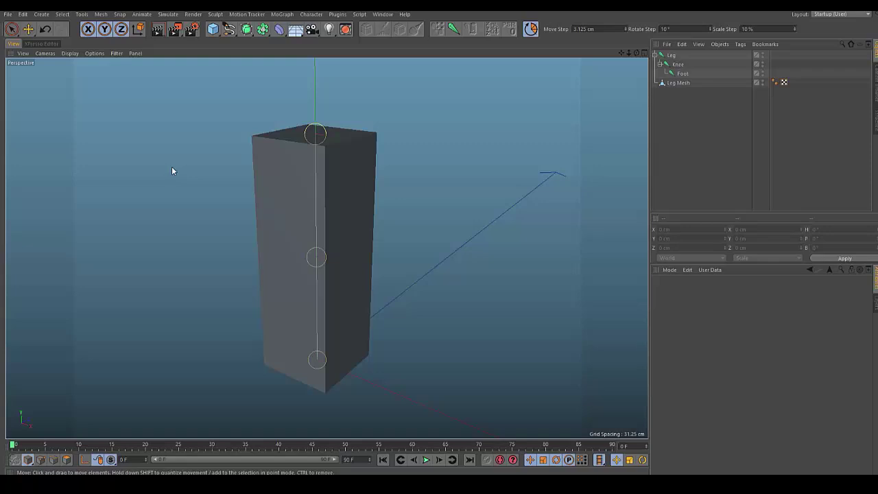
Try rotating Leg Mesh around its new axis at the top joint, and undo the rotation
alt+drag(225, 219, 273, 219)
click(273, 219)
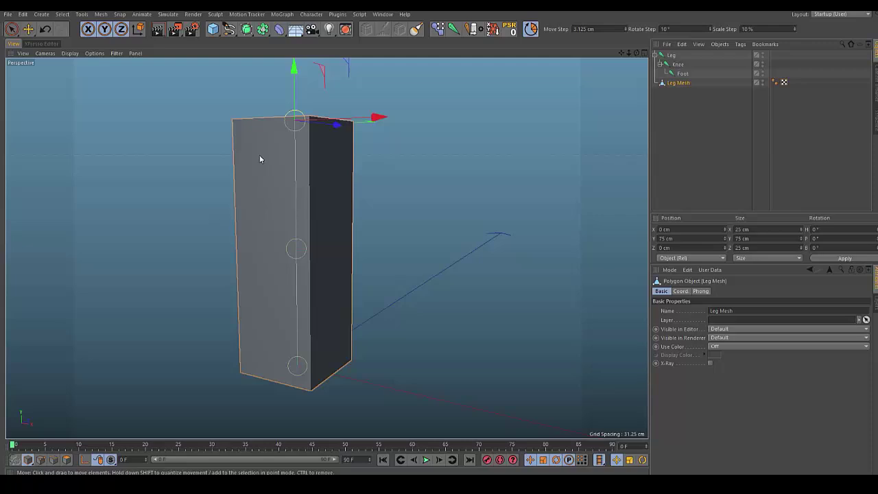
key(r)
drag(302, 108, 333, 141)
key(ctrl+z)
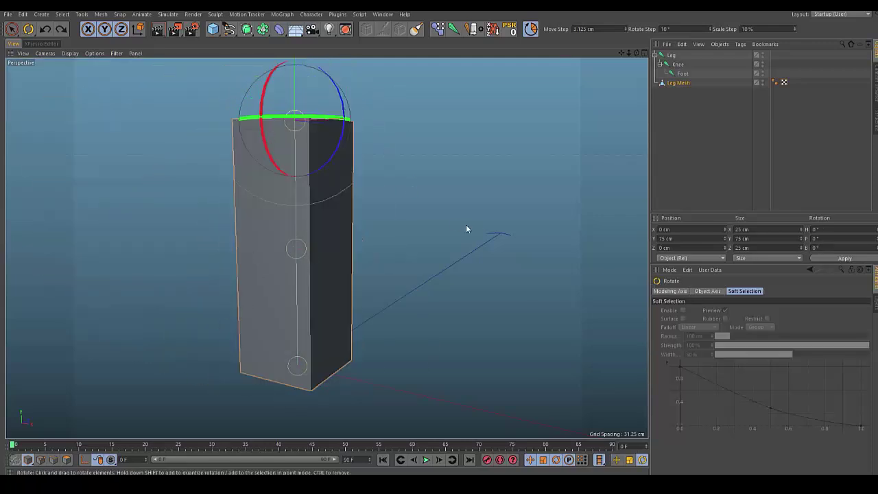
alt+drag(470, 226, 464, 223)
click(562, 152)
alt+drag(454, 174, 398, 163)
Add an XPresso tag to Leg Mesh
click(677, 83)
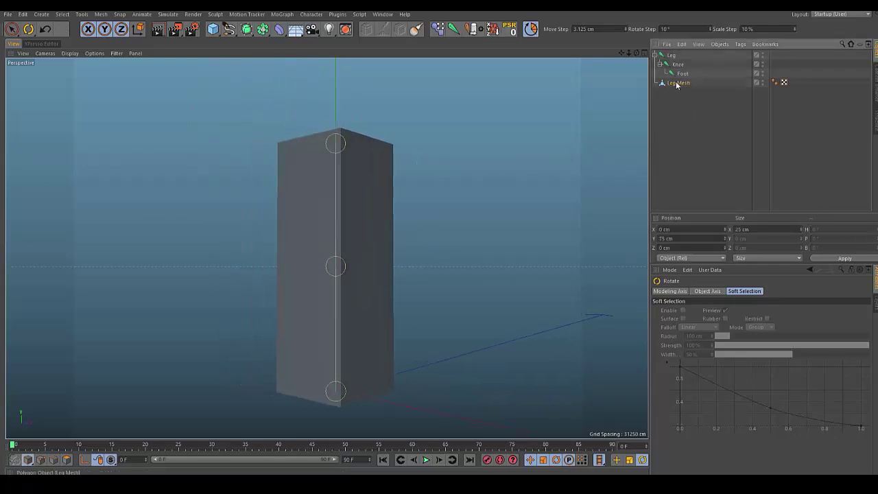
right_click(671, 83)
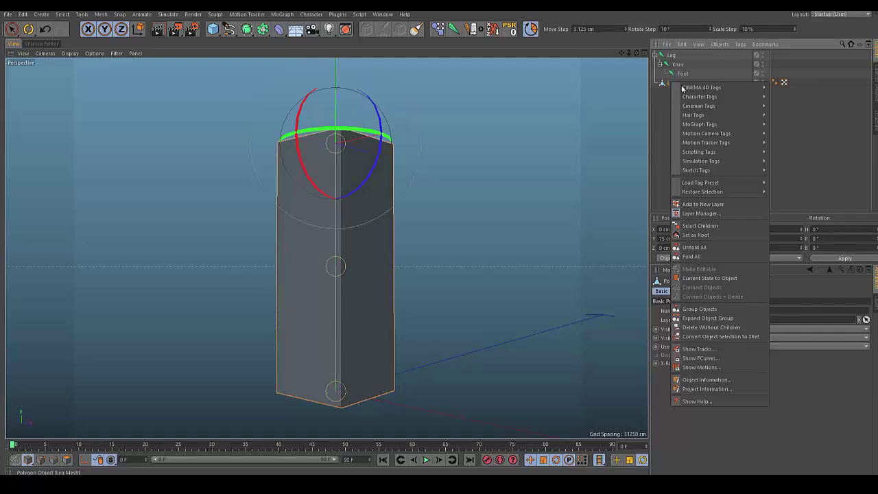
click(670, 86)
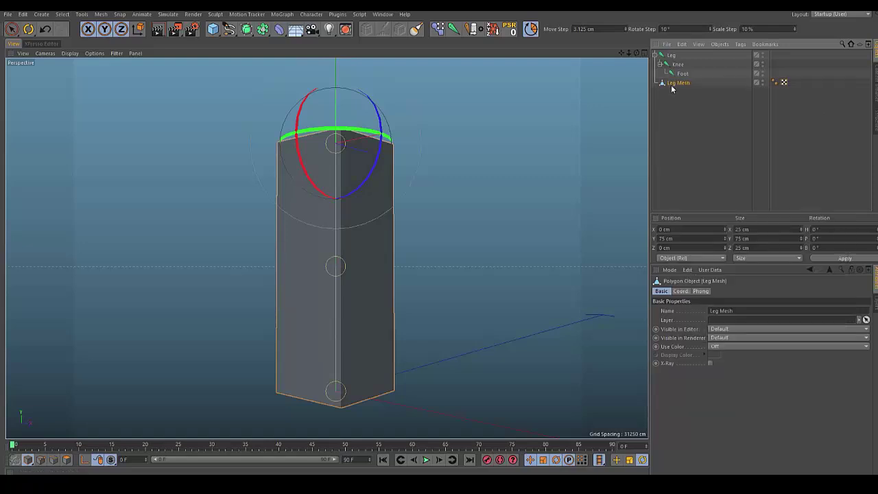
right_click(674, 80)
mouse_move(697, 87)
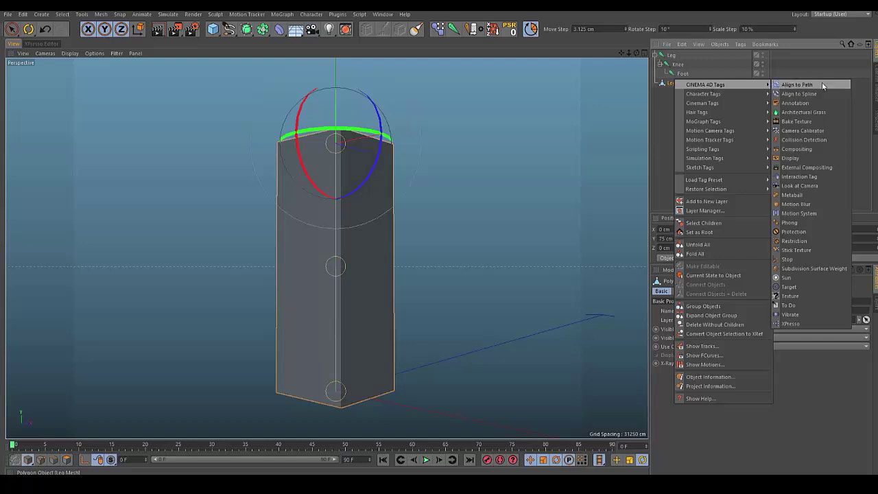
click(788, 324)
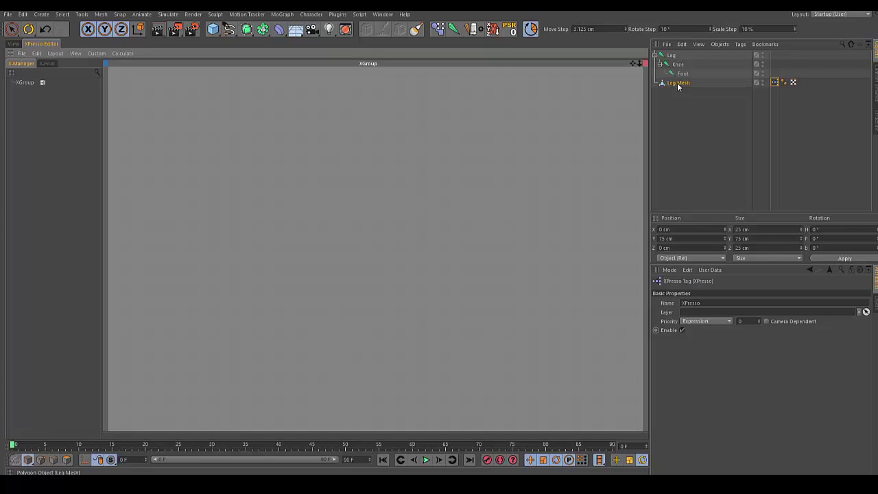
Add the Leg joint as a node in the XPresso graph and give it a Global Matrix output
drag(671, 57, 263, 198)
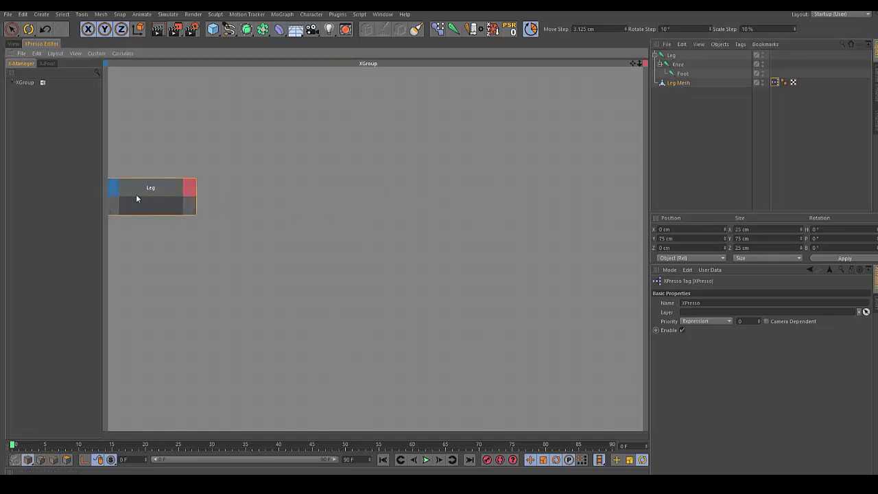
drag(225, 220, 270, 254)
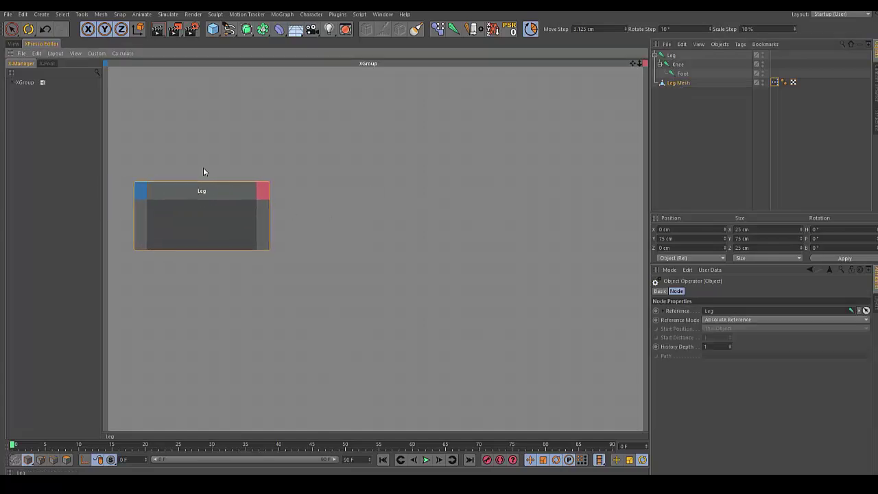
drag(198, 189, 212, 157)
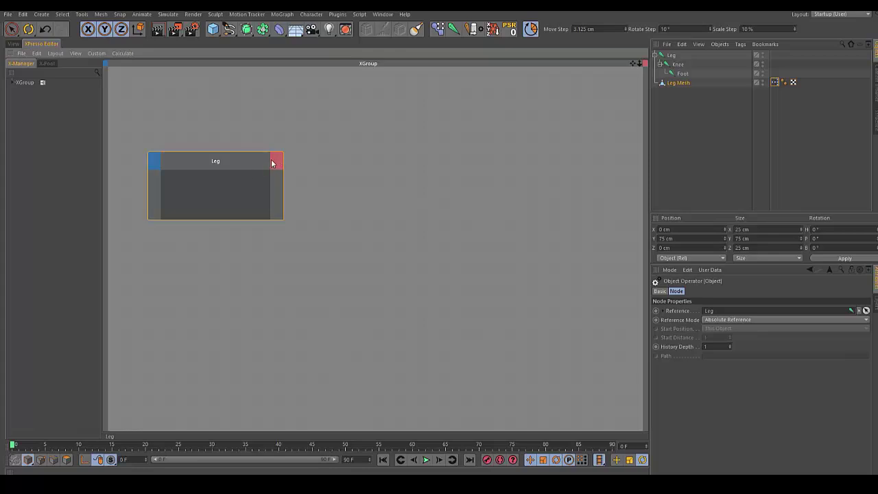
click(277, 162)
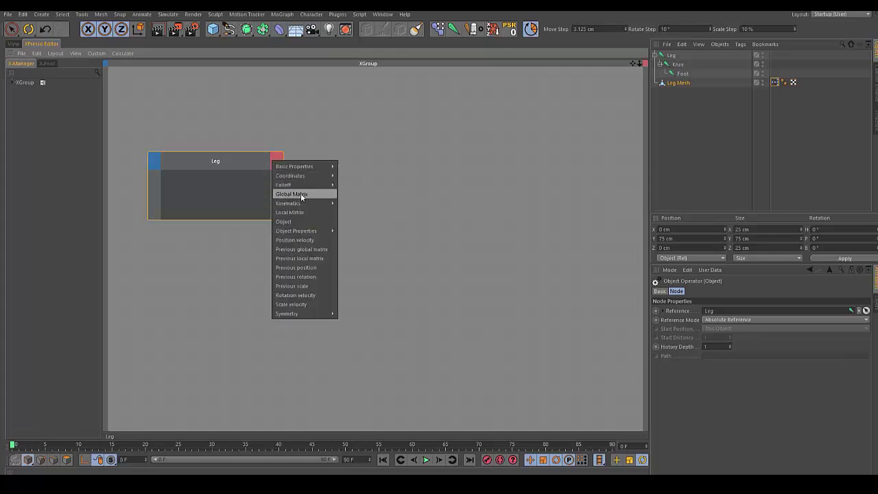
click(300, 194)
alt+middle_drag(376, 165, 325, 165)
Add a Leg Mesh node with a Global Matrix input and connect the Leg node's Global Matrix output to it
drag(679, 82, 274, 213)
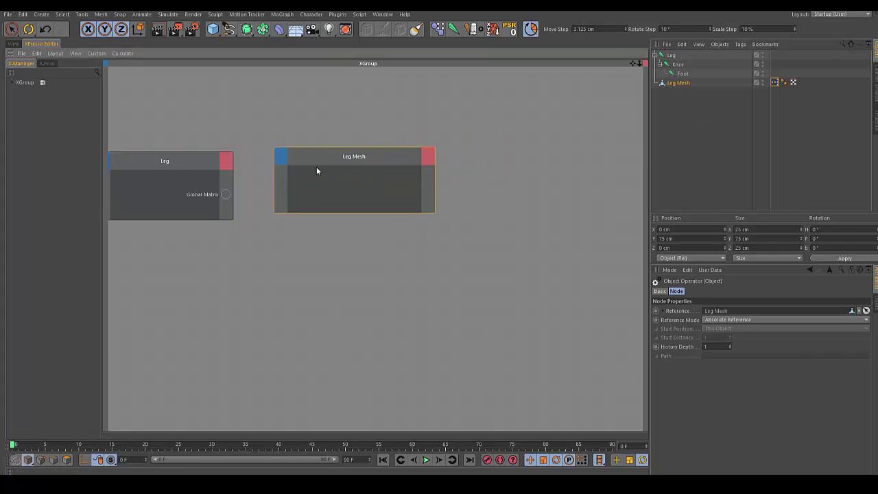
drag(338, 159, 386, 172)
click(328, 169)
click(328, 169)
click(328, 169)
click(341, 192)
drag(227, 195, 319, 172)
click(290, 127)
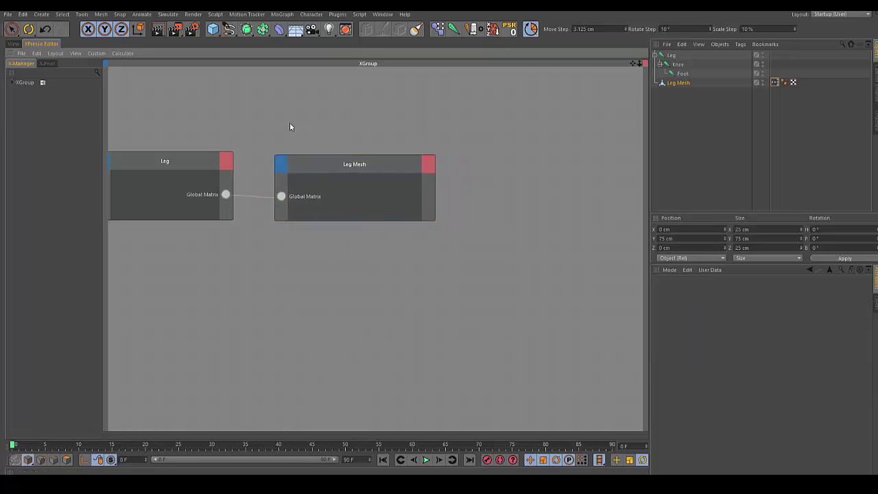
Try moving the Leg joint in the perspective view to test the mesh link, and undo the move
click(13, 43)
click(460, 97)
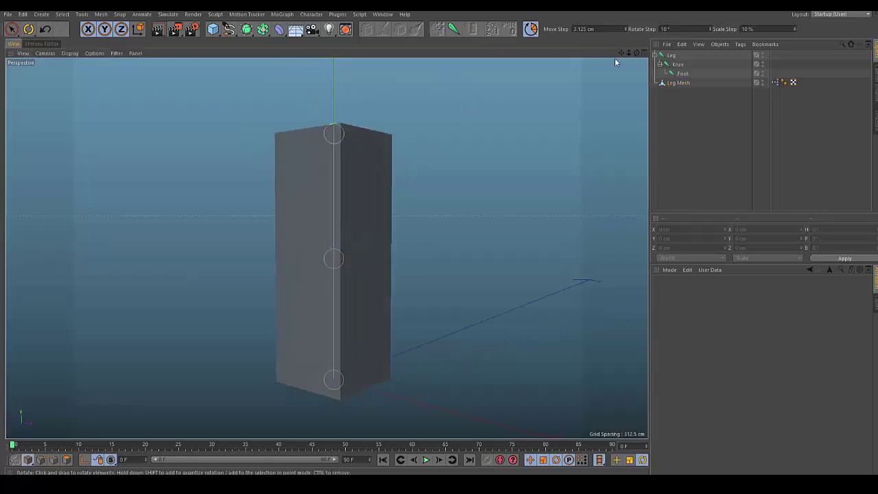
click(670, 56)
key(e)
drag(501, 140, 268, 213)
key(ctrl+z)
alt+drag(208, 164, 290, 156)
click(265, 175)
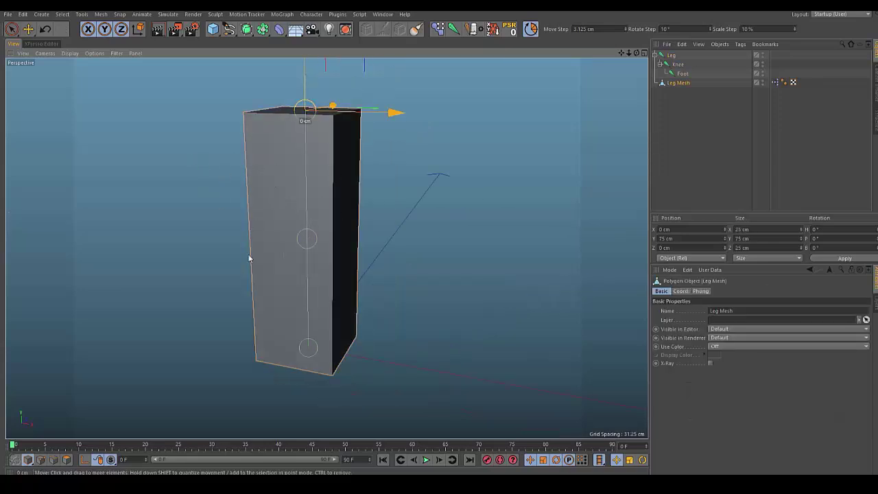
click(42, 44)
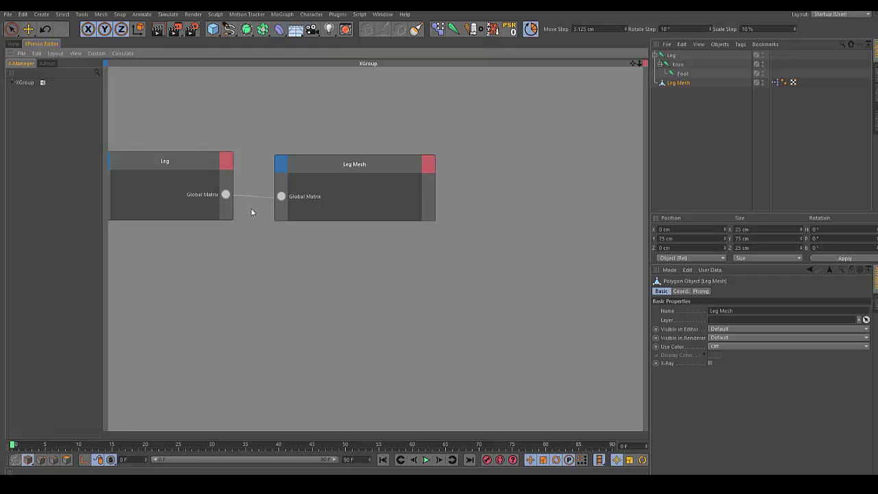
scroll(286, 264, down, 3)
alt+middle_drag(227, 277, 227, 233)
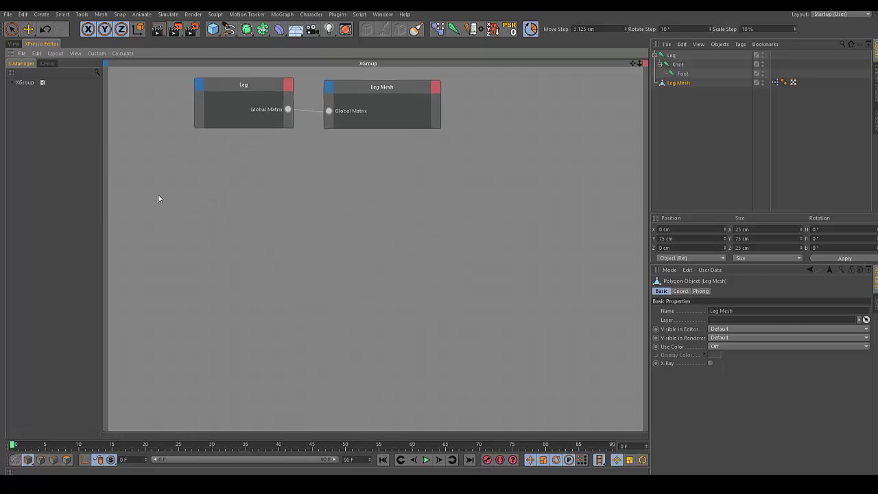
click(13, 44)
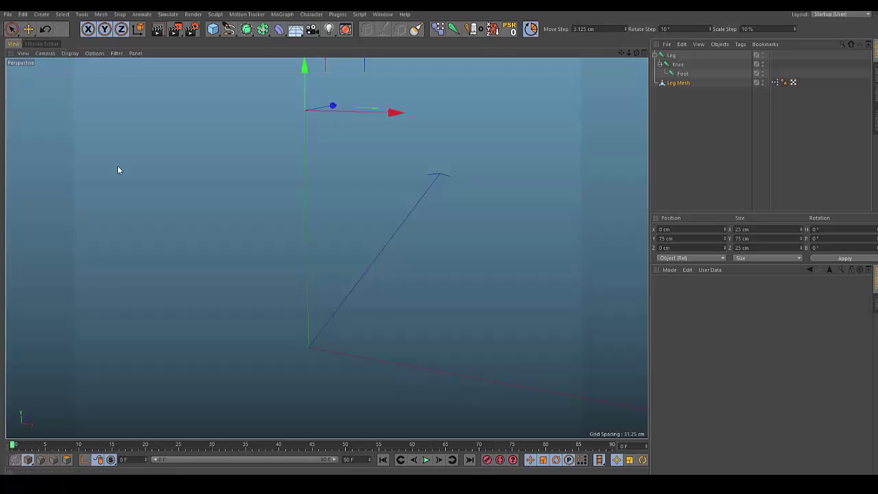
Add a Bend deformer as a child of Leg Mesh, fitted to the mesh
click(117, 142)
alt+drag(117, 143, 179, 143)
click(282, 156)
click(281, 159)
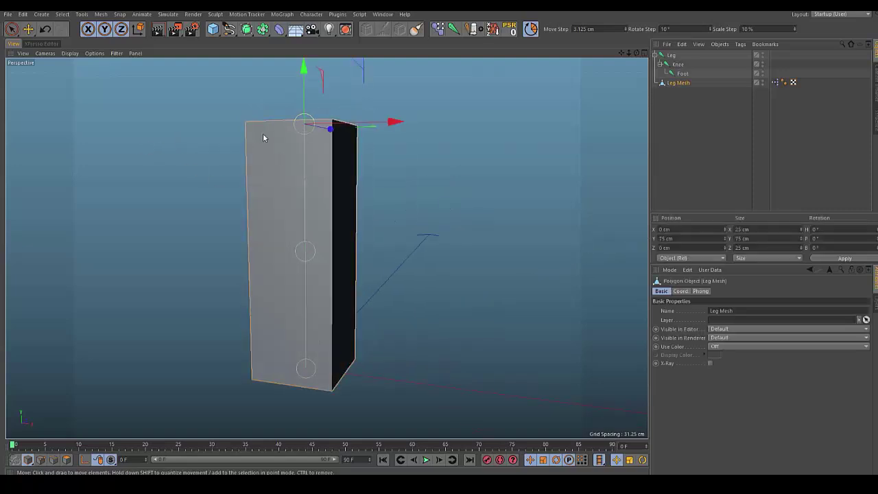
click(280, 32)
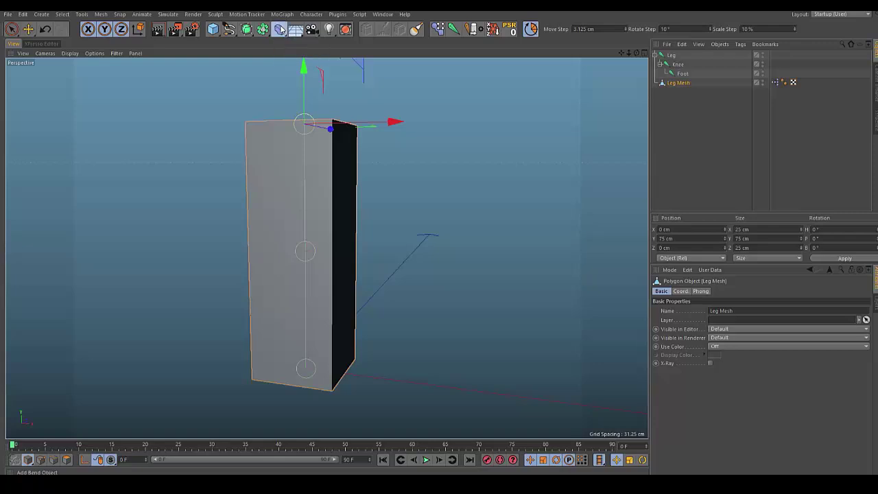
shift+click(301, 46)
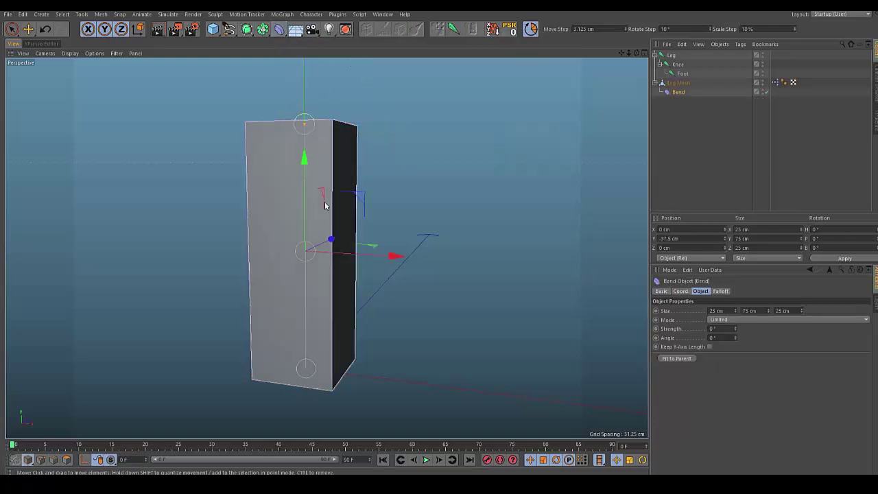
Set the Bend deformer's Y size to 25 cm
alt+drag(436, 205, 441, 195)
scroll(286, 157, up, 2)
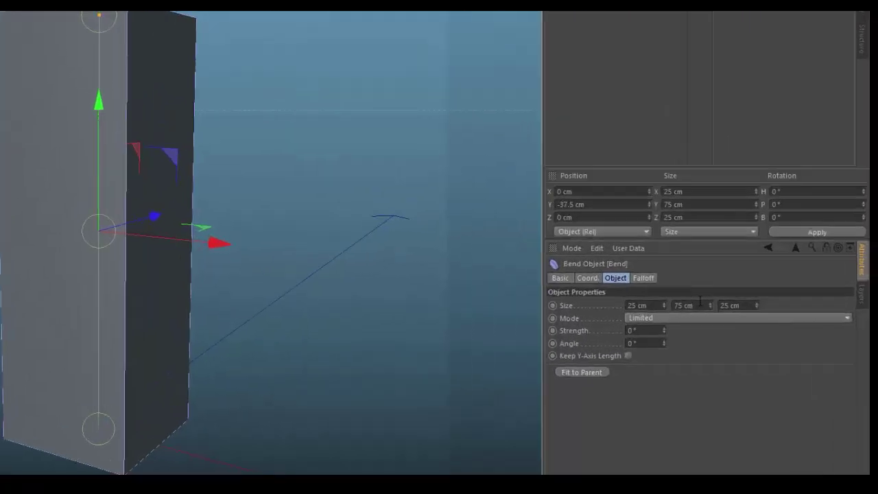
double_click(749, 311)
text(2)
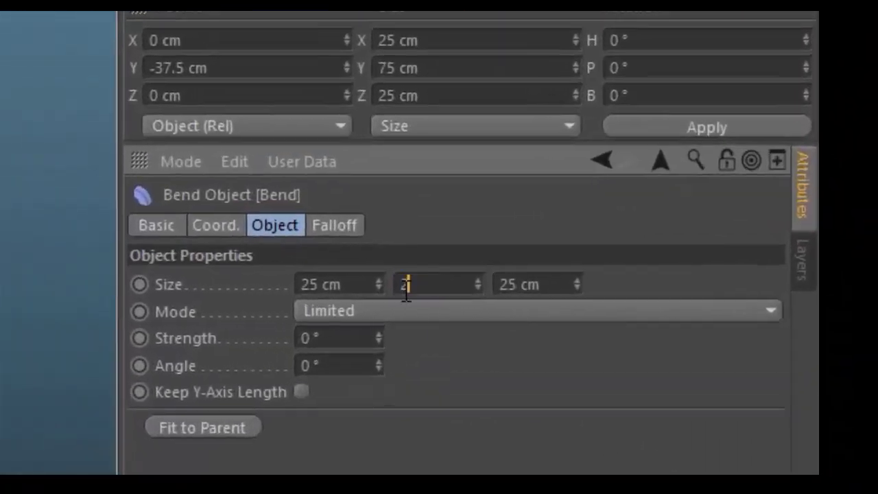
text(5)
key(Return)
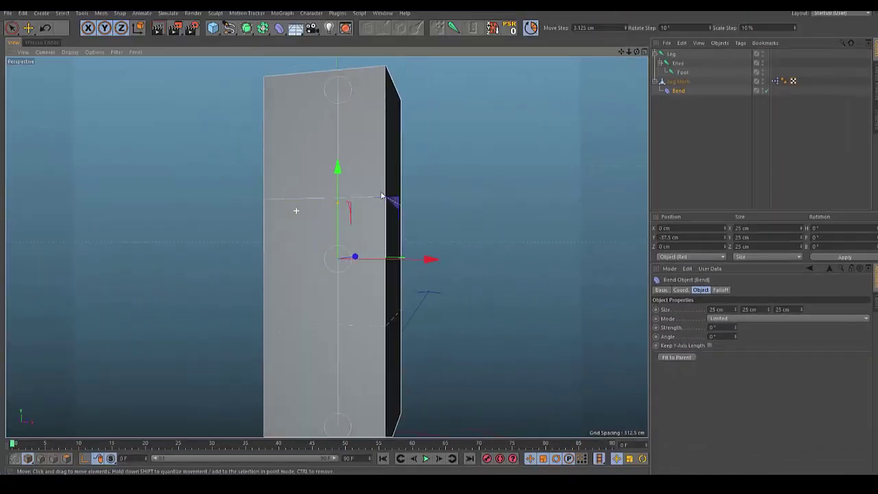
Enable Keep Y-Axis Length on the Bend deformer and set its angle to 90°
alt+drag(514, 235, 526, 229)
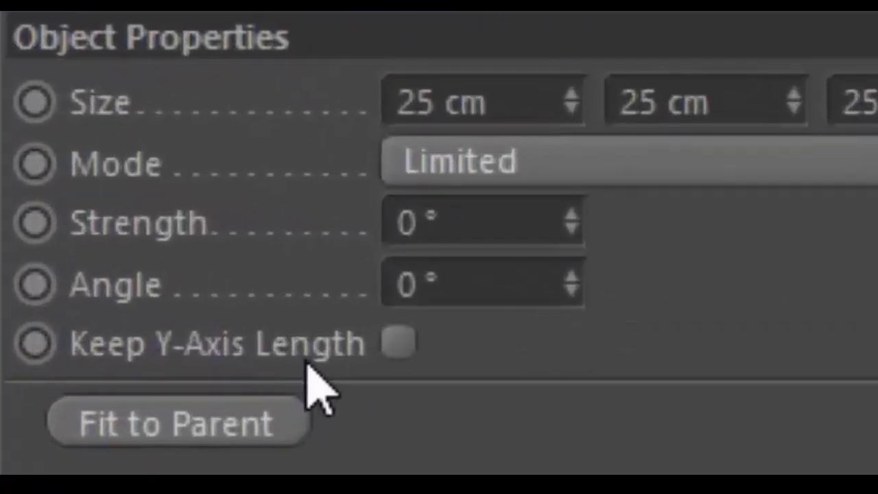
click(398, 344)
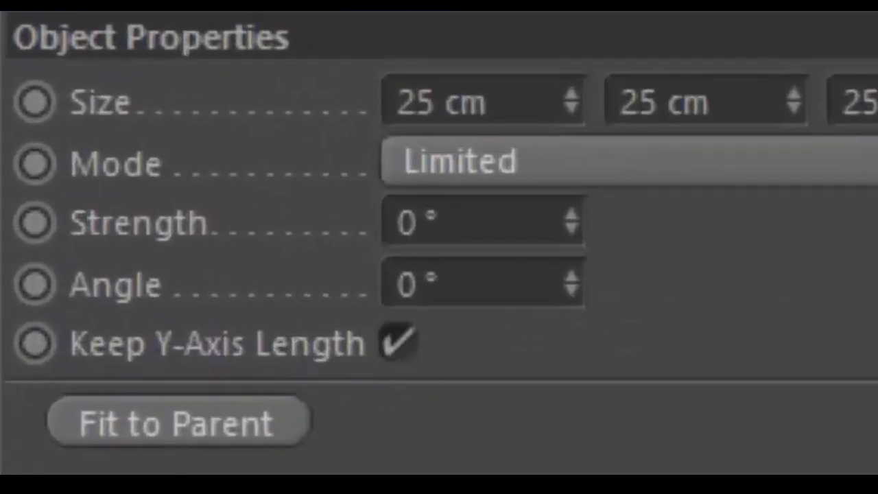
drag(460, 291, 59, 263)
text(90)
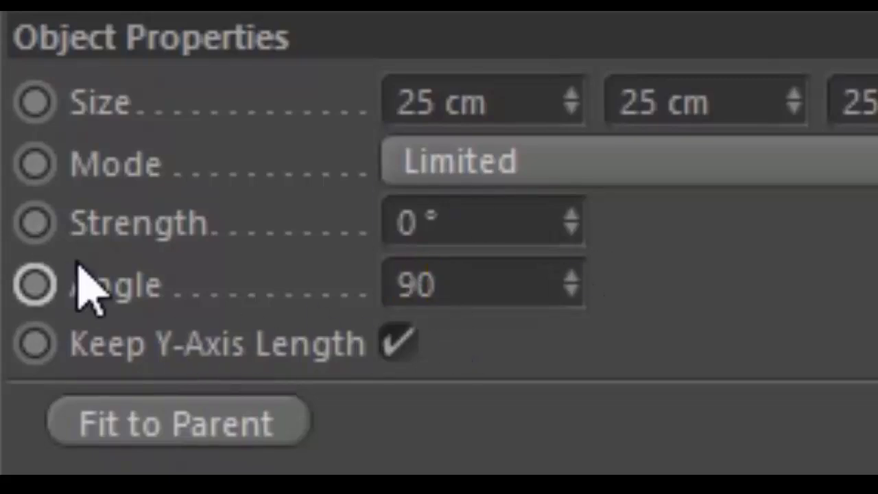
key(Return)
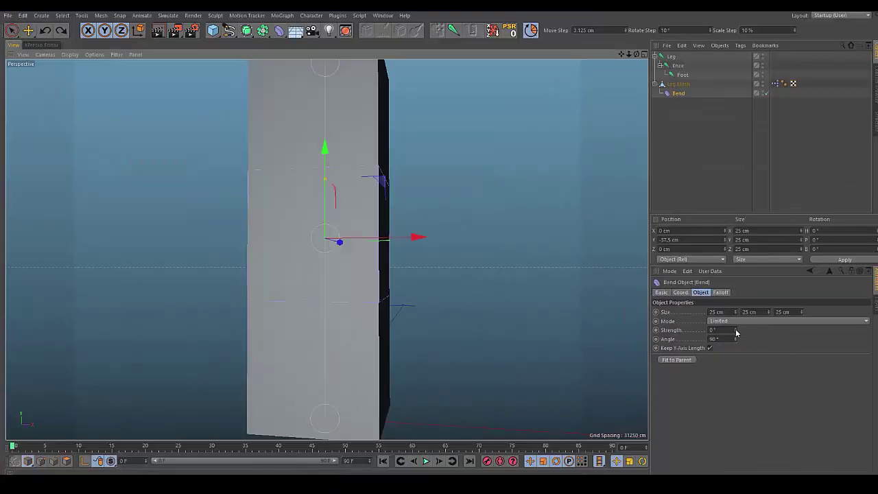
Try out different Bend strengths to check which way the leg bends
drag(736, 332, 736, 295)
alt+drag(485, 297, 432, 297)
alt+drag(504, 281, 582, 290)
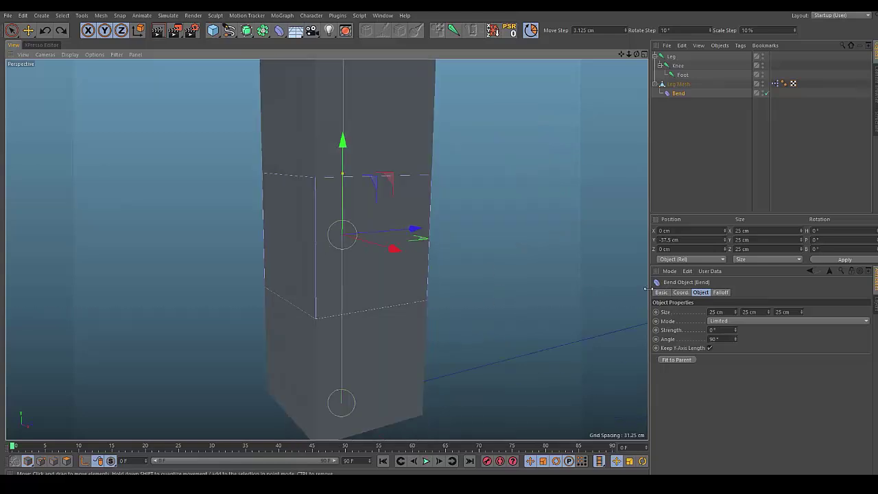
drag(736, 331, 736, 335)
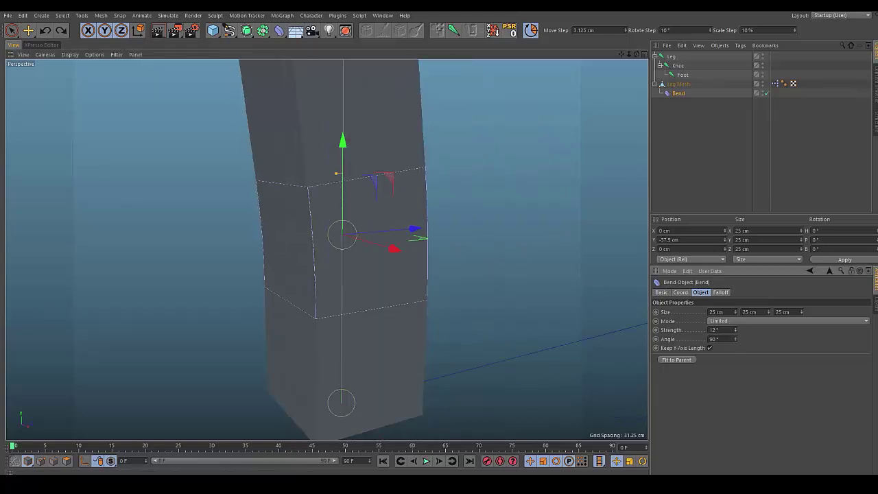
Rotate the Bend deformer to a bank of 180° and test the knee bend with a strength of about 73°
key(r)
alt+drag(385, 241, 330, 162)
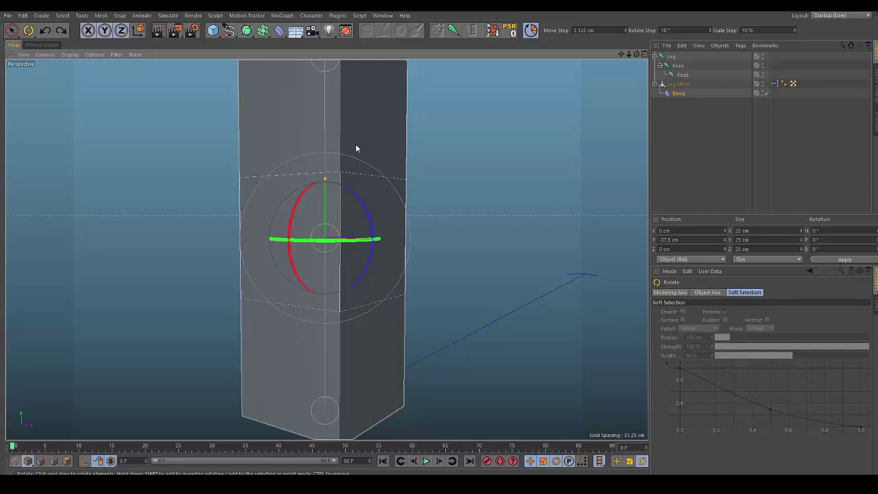
drag(367, 213, 325, 291)
key(ctrl+z)
mouse_move(370, 206)
alt+mouse_down()
mouse_move(378, 221)
mouse_move(355, 199)
alt+mouse_up()
drag(374, 220, 467, 256)
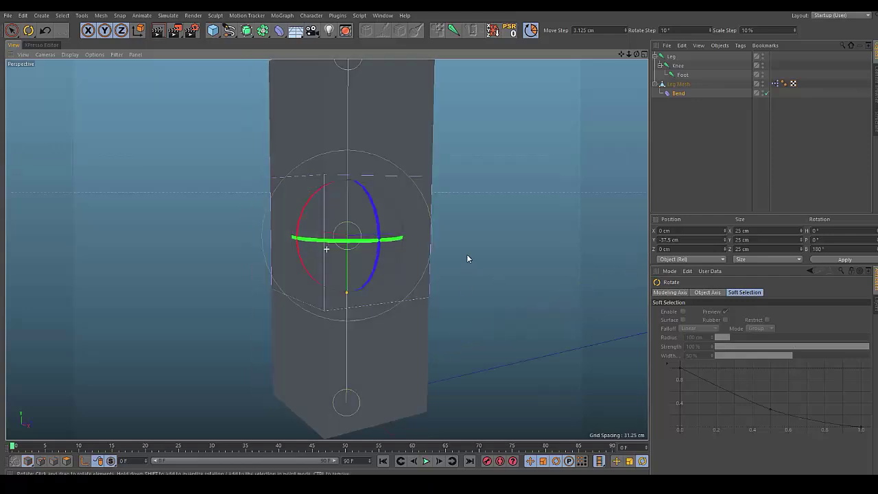
click(444, 293)
click(679, 92)
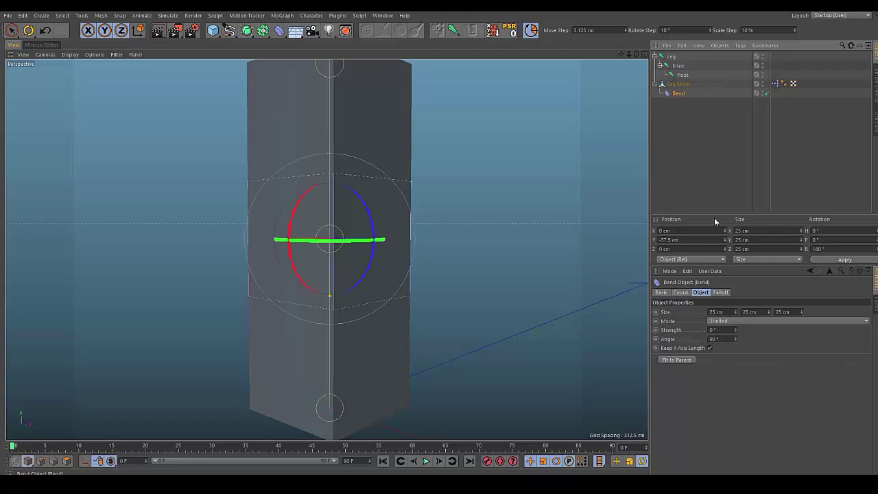
drag(736, 331, 737, 302)
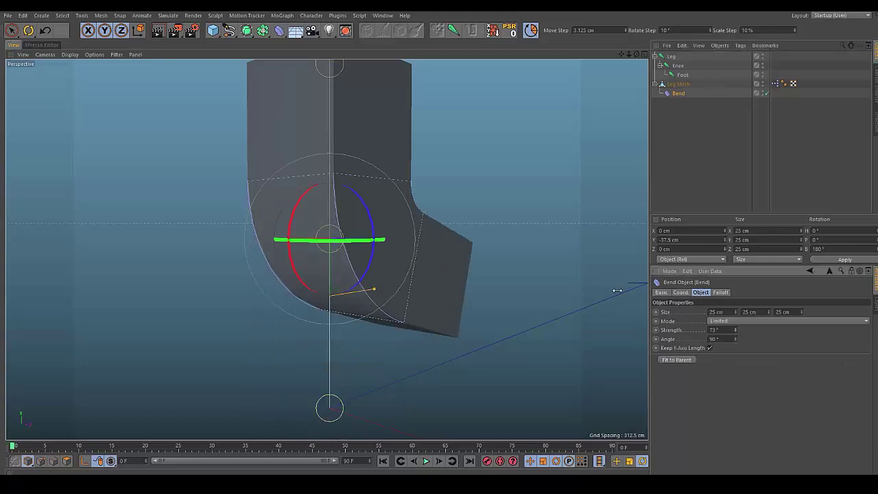
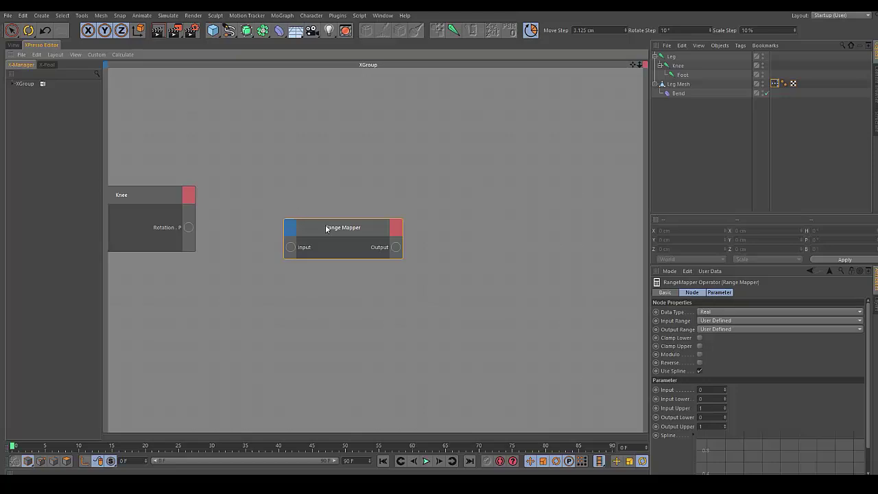
Set the Range Mapper's Input Range to Degree and its Output Range to Percent
drag(327, 227, 309, 208)
alt+middle_drag(295, 212, 277, 202)
scroll(290, 206, up, 2)
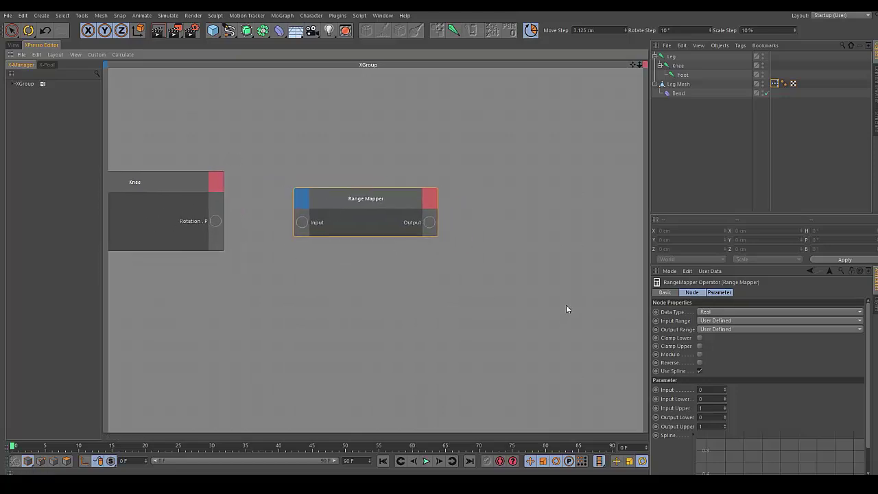
click(709, 321)
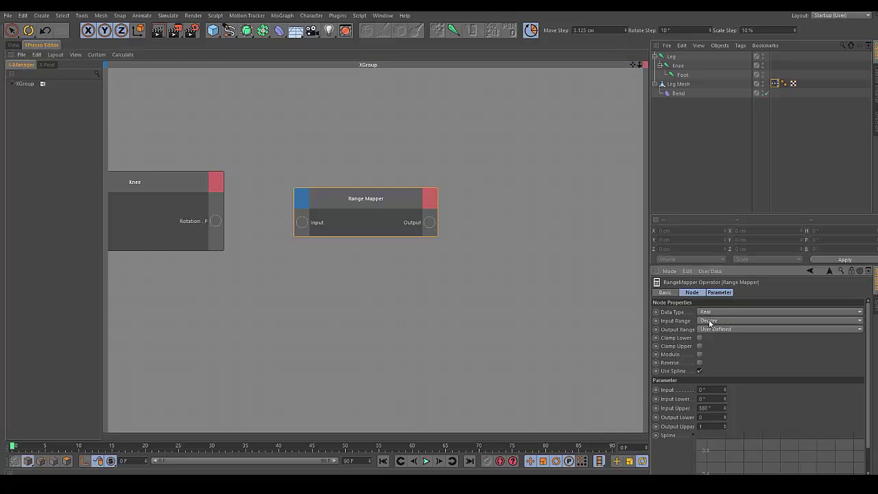
click(710, 321)
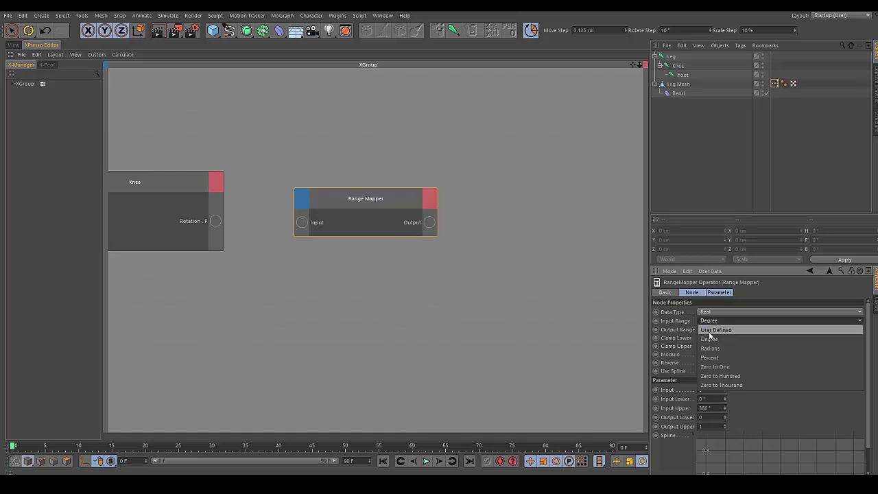
click(706, 330)
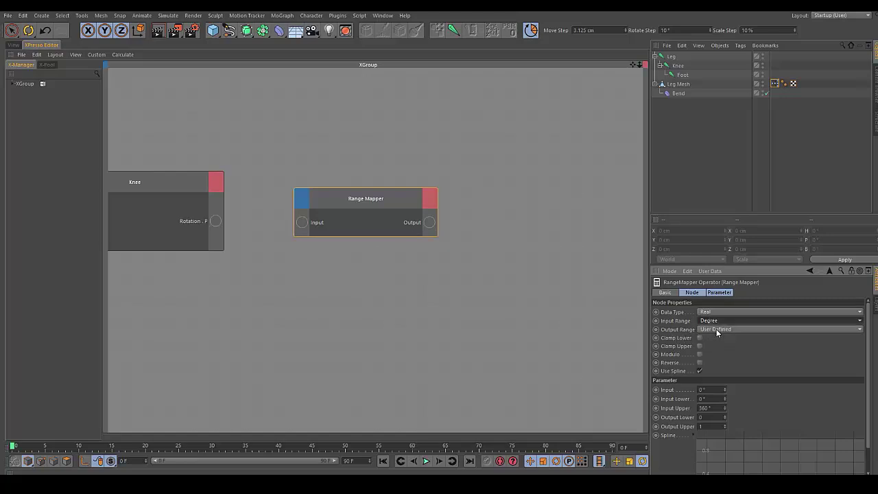
click(717, 330)
click(717, 369)
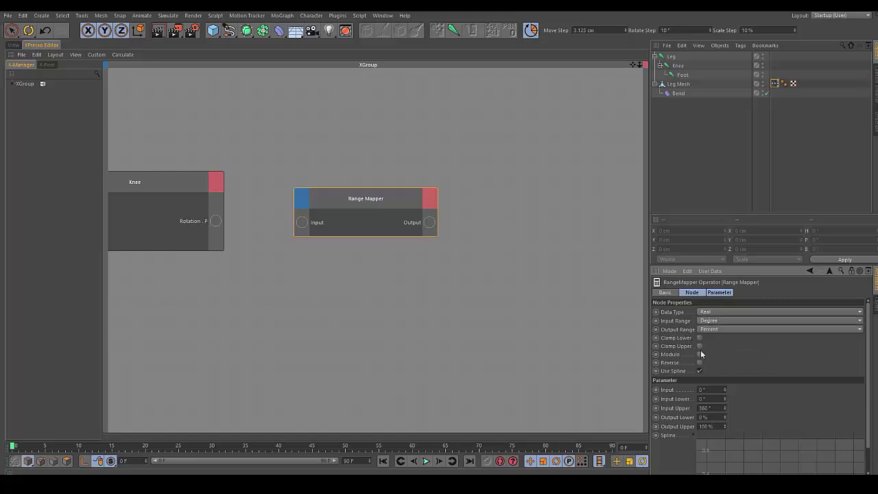
Set the Range Mapper's Input Upper value to 90°
scroll(693, 408, down, 2)
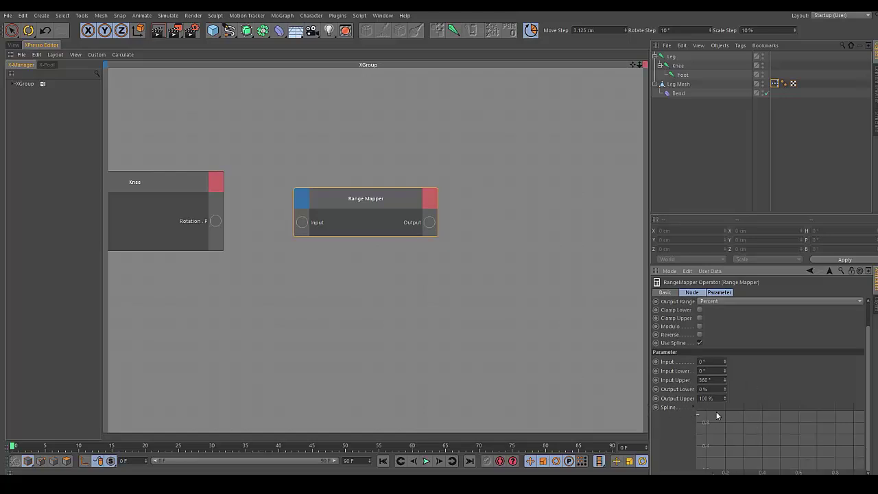
ctrl+click(758, 439)
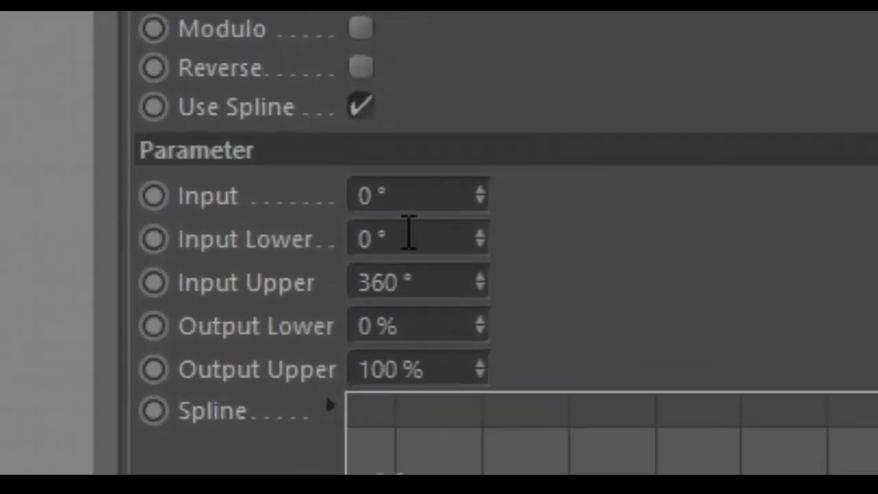
drag(710, 371, 677, 372)
drag(205, 231, 119, 269)
drag(413, 279, 251, 278)
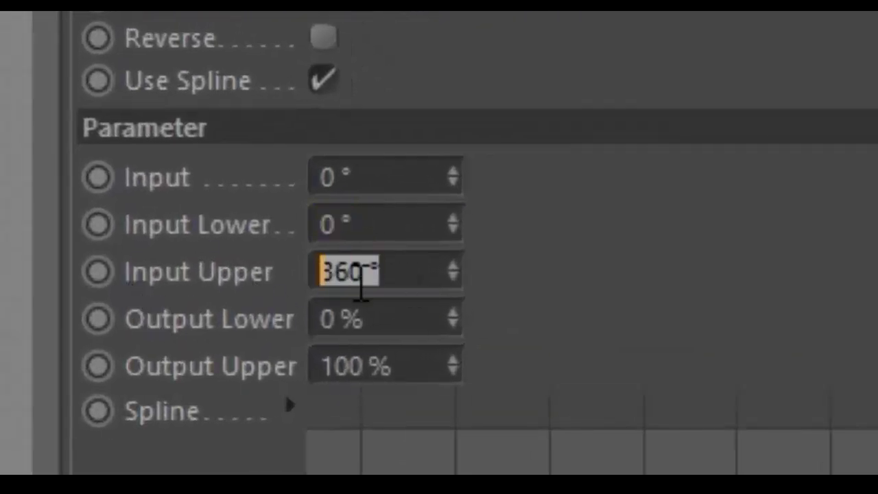
text(90)
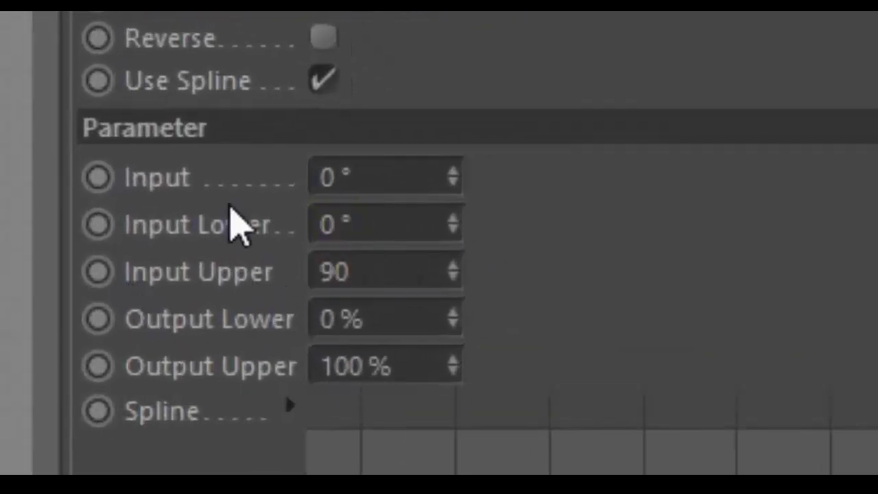
drag(394, 366, 198, 338)
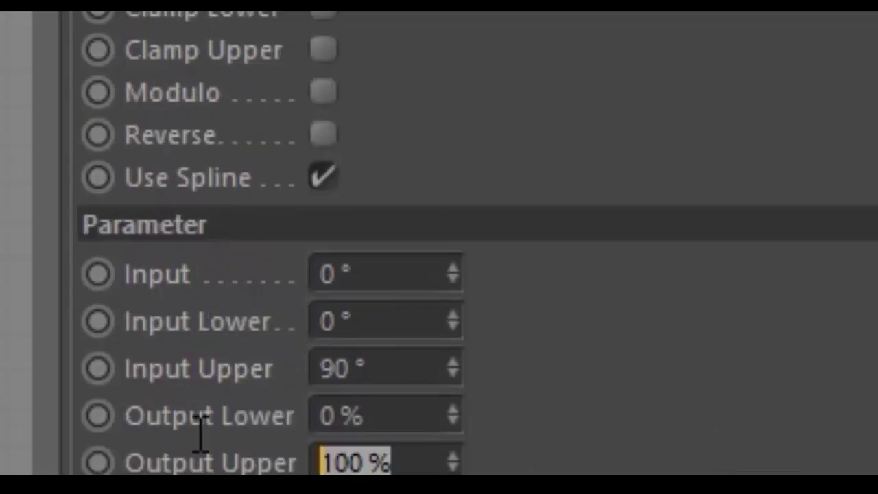
text(0)
key(Return)
scroll(436, 176, up, 1)
key(ctrl+z)
scroll(456, 147, down, 3)
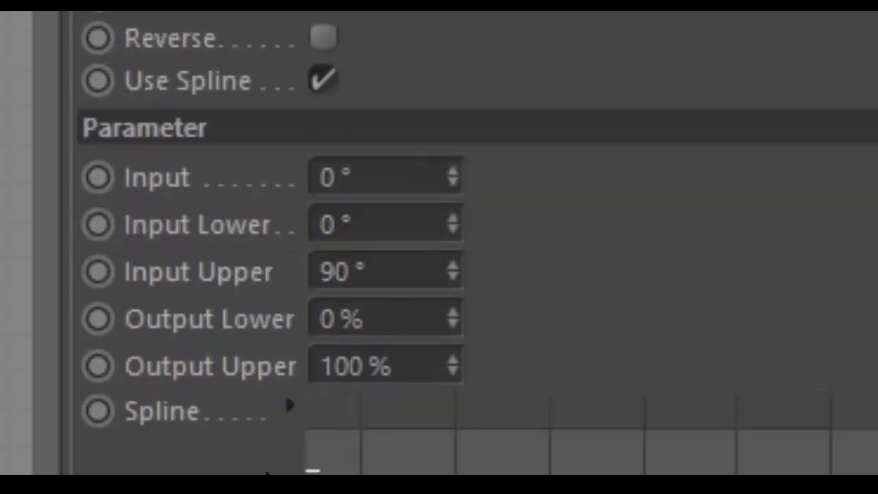
Set the Range Mapper's Output Upper value to 160%
drag(414, 364, 231, 407)
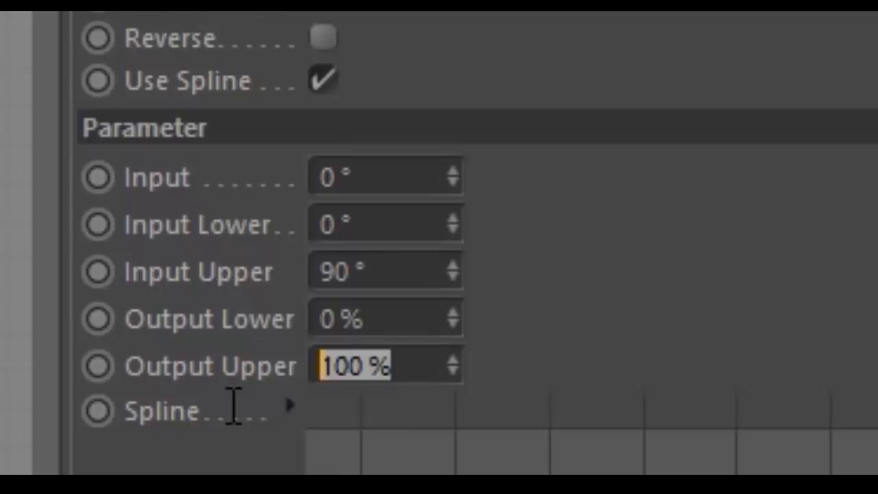
text(160)
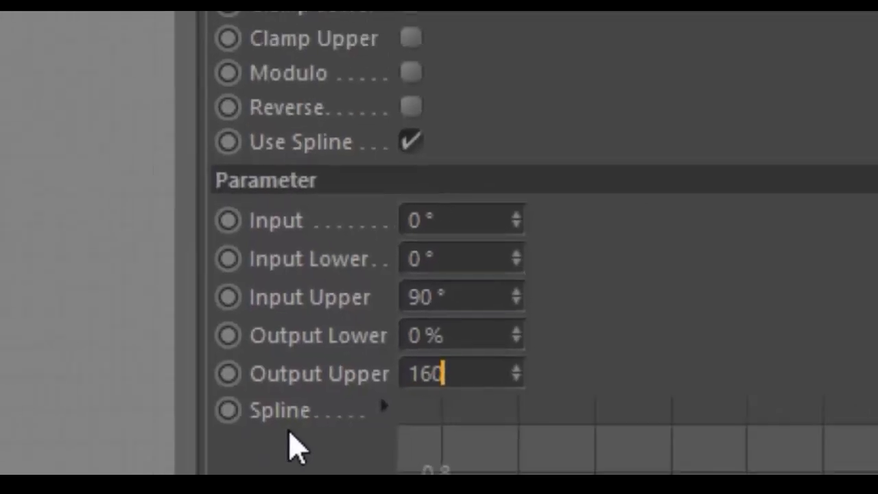
key(Return)
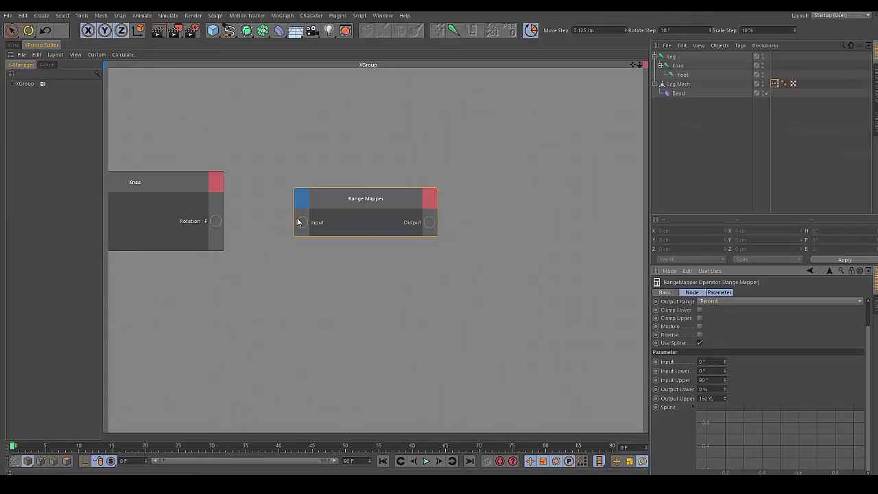
Connect the Knee's Rotation . P to the Range Mapper's input and its output to the Strength of a new Bend node
drag(300, 223, 217, 226)
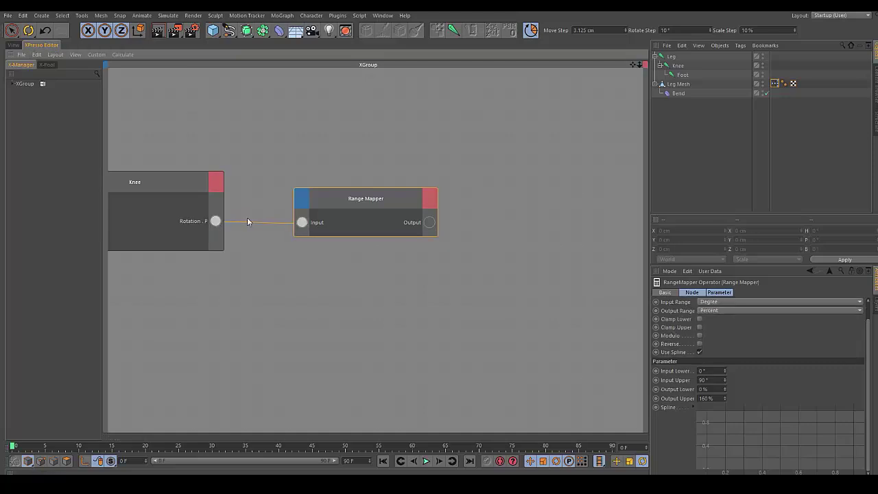
drag(380, 211, 349, 191)
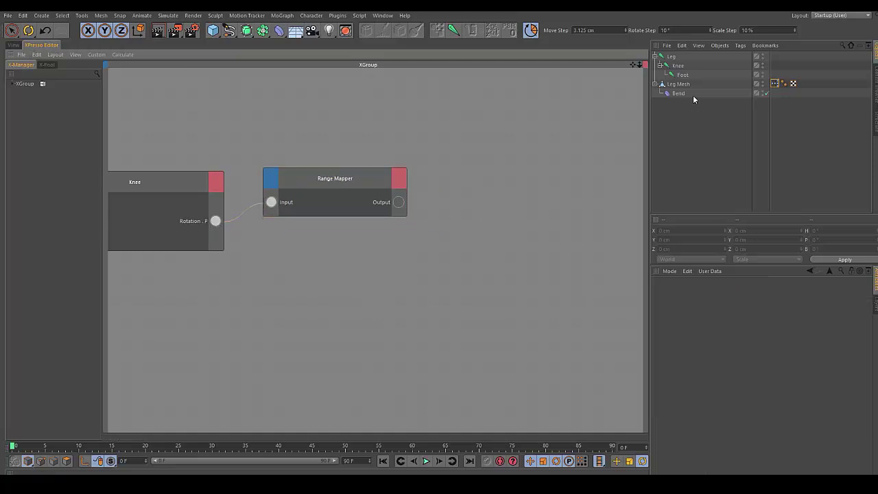
drag(693, 95, 512, 177)
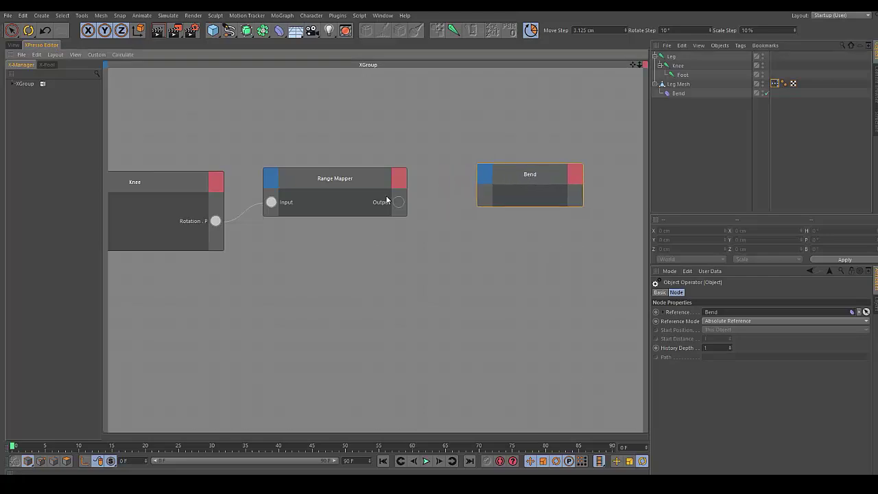
drag(399, 202, 482, 180)
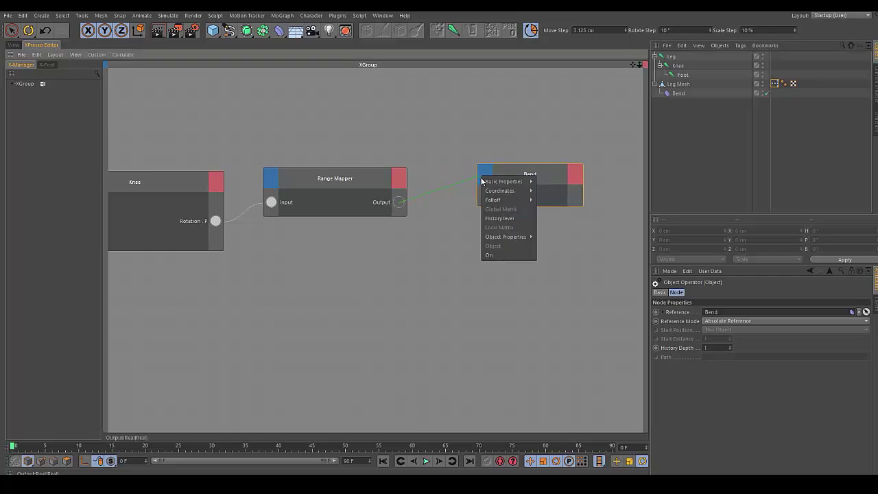
mouse_move(515, 236)
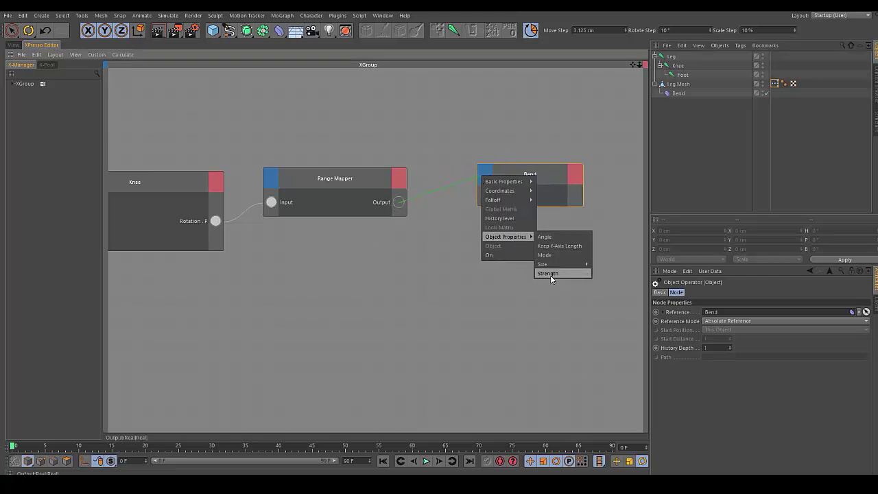
click(552, 275)
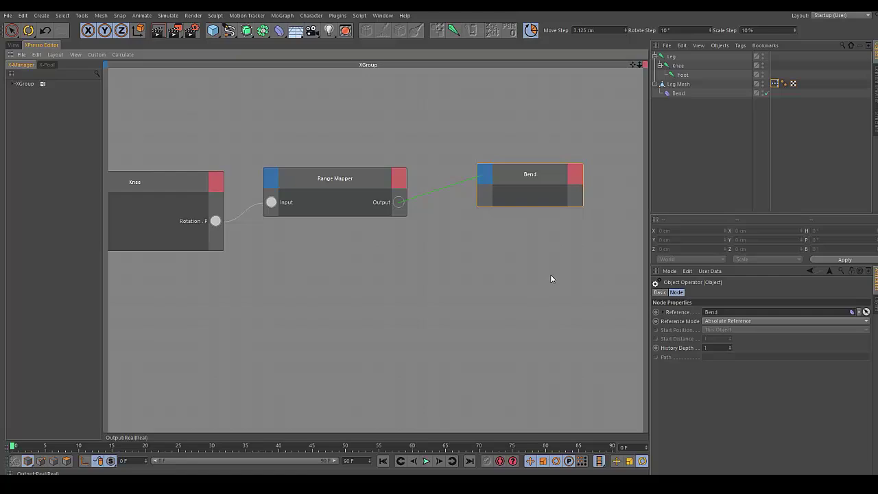
Test the knee bend by rotating the Knee joint in the perspective view, and undo the rotation
click(13, 44)
click(678, 66)
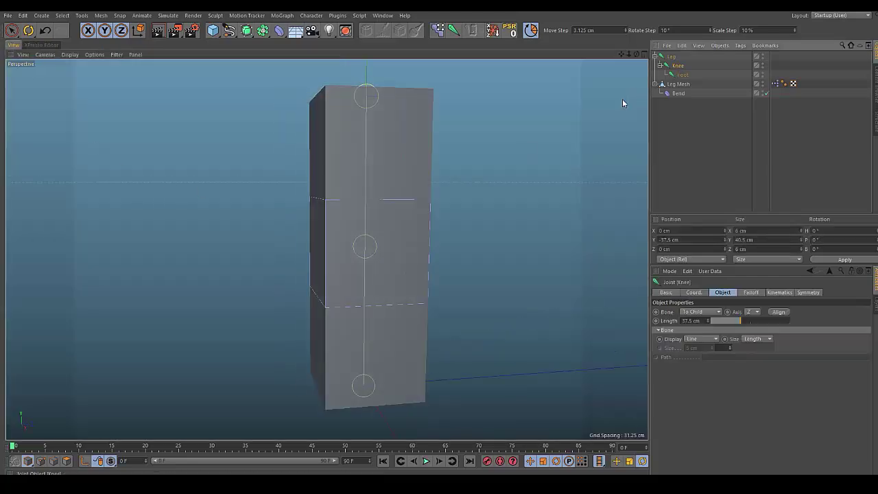
key(r)
drag(323, 214, 319, 288)
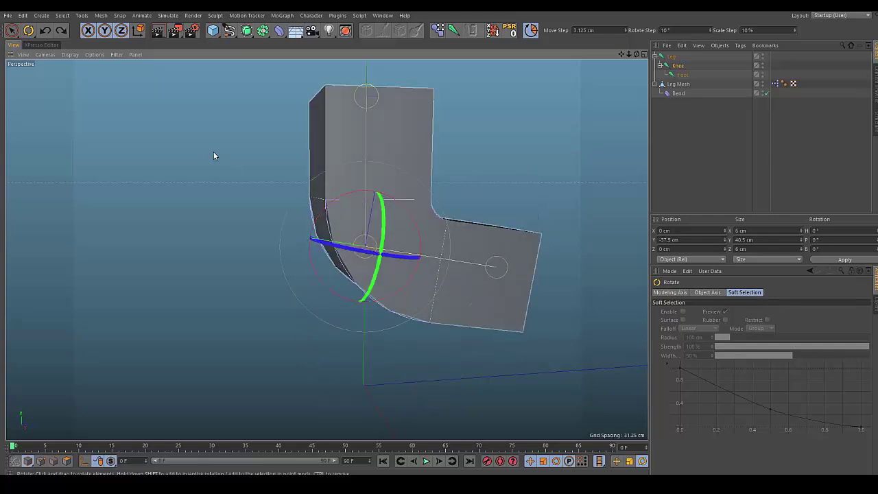
key(ctrl+z)
key(ctrl+z)
Turn off the Bend deformer's visibility in the editor while keeping the deformer enabled
alt+drag(197, 167, 152, 183)
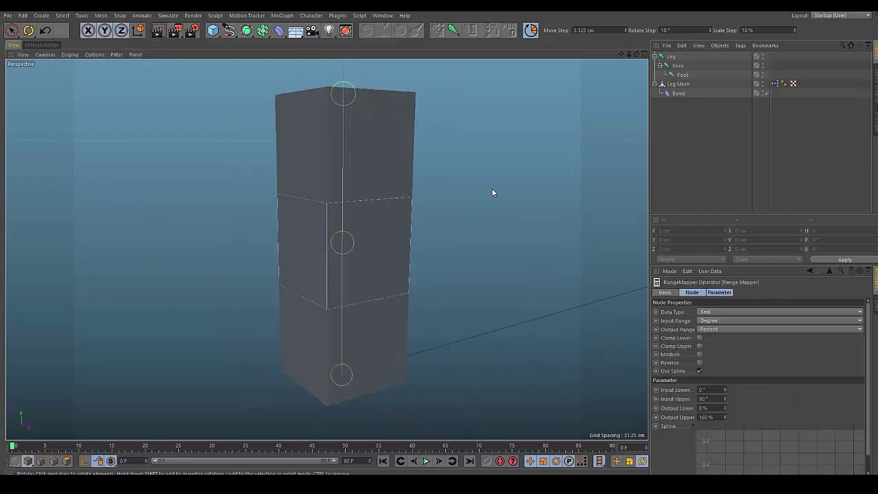
alt+drag(492, 188, 609, 162)
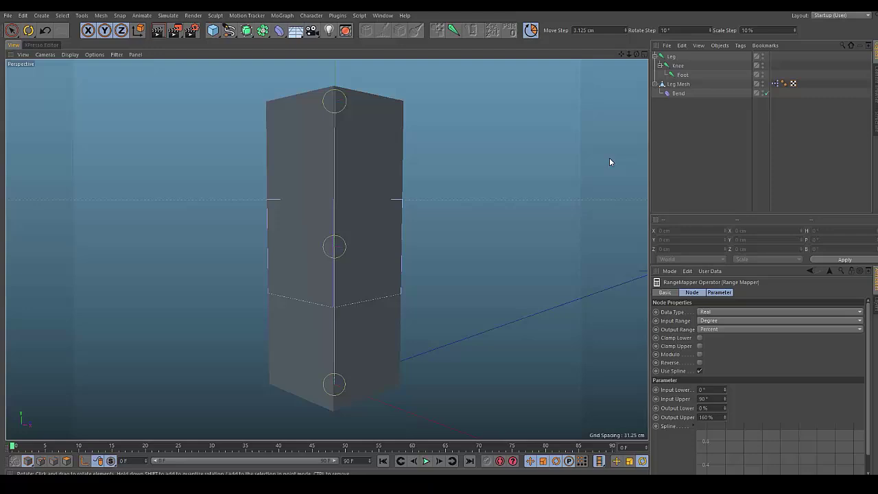
click(684, 93)
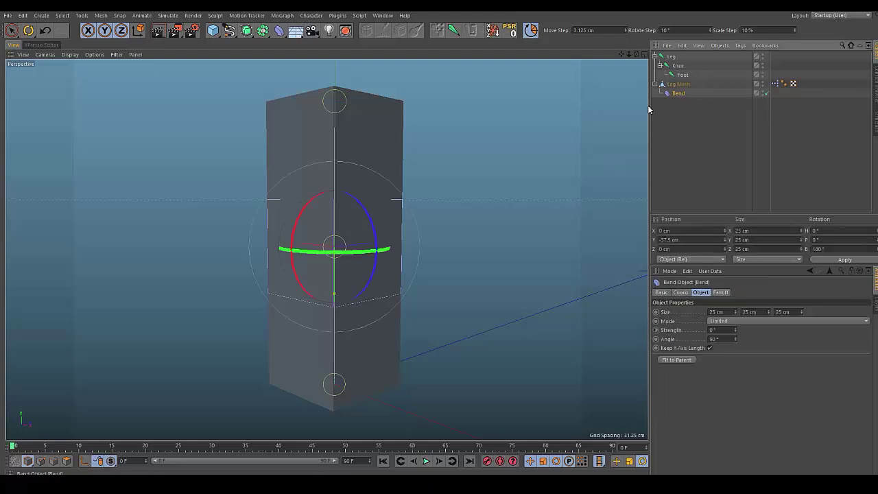
click(763, 91)
click(661, 292)
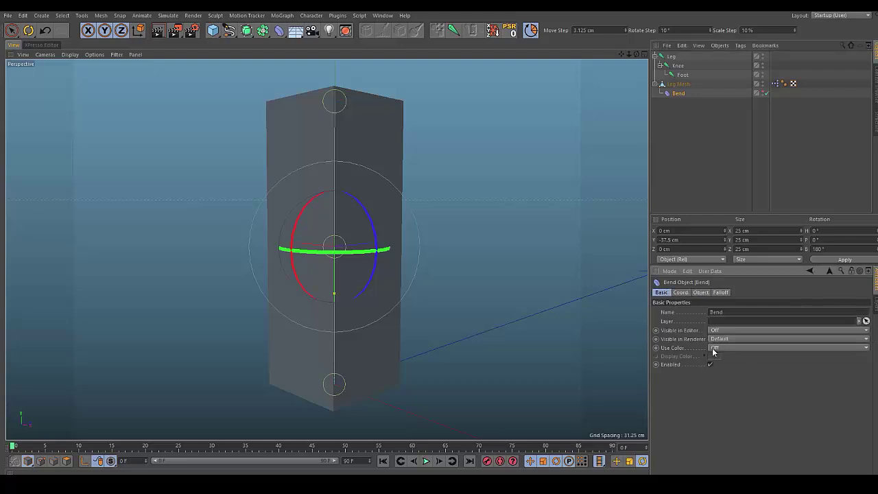
click(675, 159)
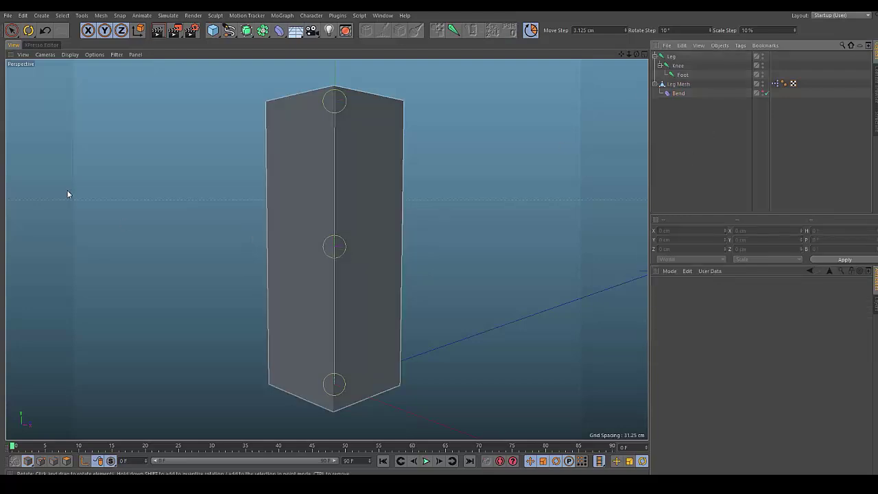
mouse_move(159, 160)
alt+mouse_down()
mouse_move(133, 166)
mouse_move(171, 166)
mouse_move(144, 159)
alt+mouse_up()
key(e)
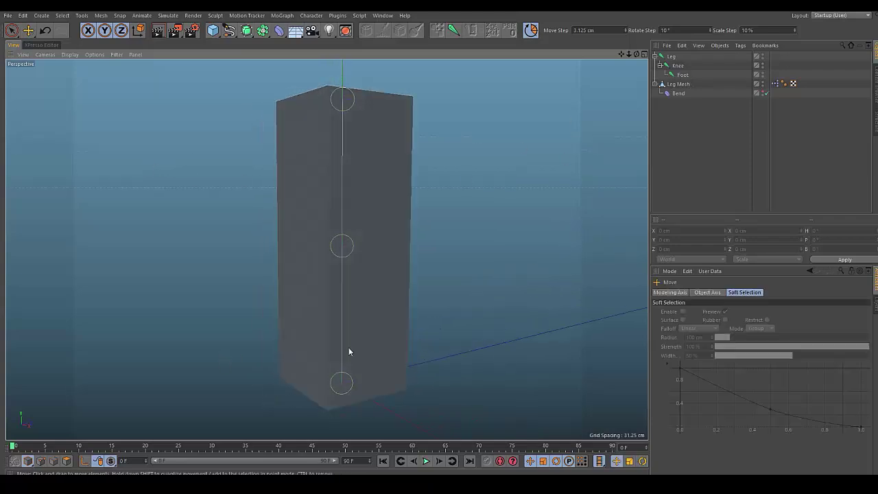
scroll(430, 245, down, 3)
alt+middle_drag(430, 245, 451, 227)
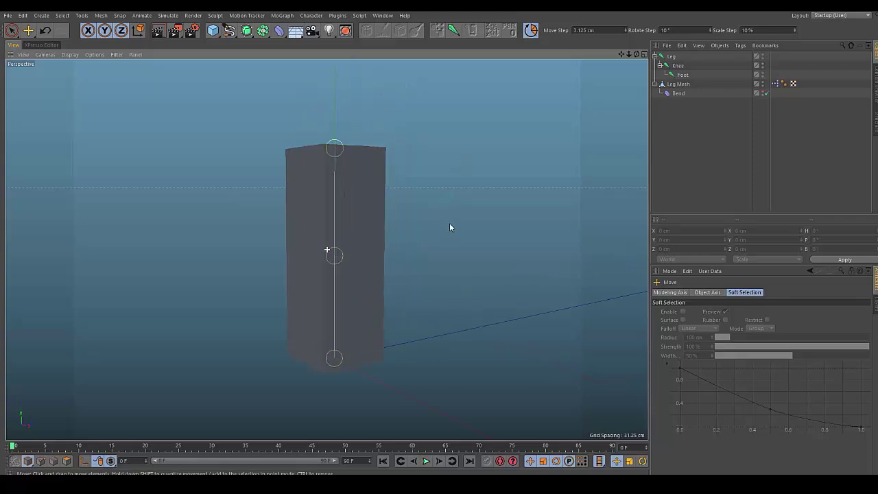
alt+drag(450, 227, 422, 234)
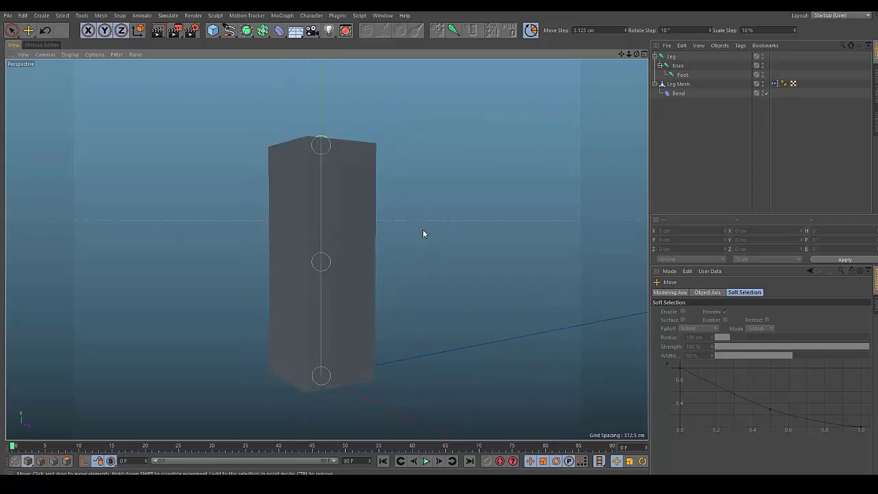
alt+middle_drag(382, 214, 398, 211)
alt+drag(205, 230, 261, 207)
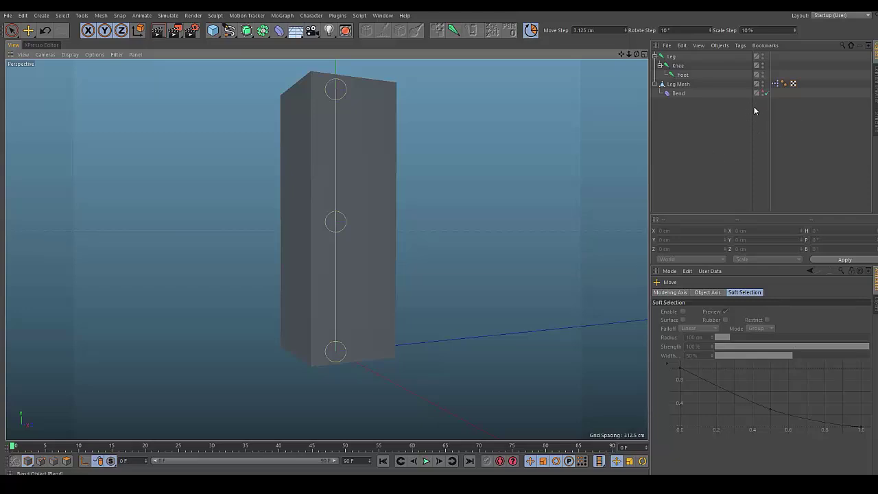
click(681, 74)
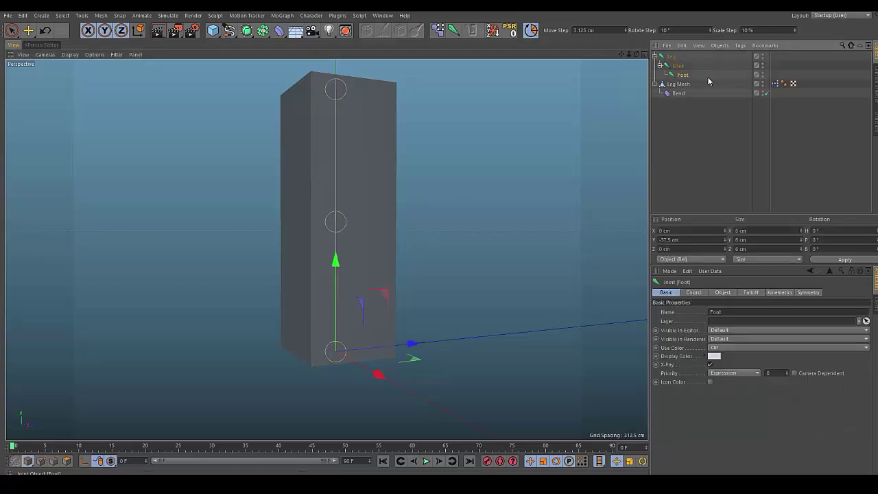
click(709, 81)
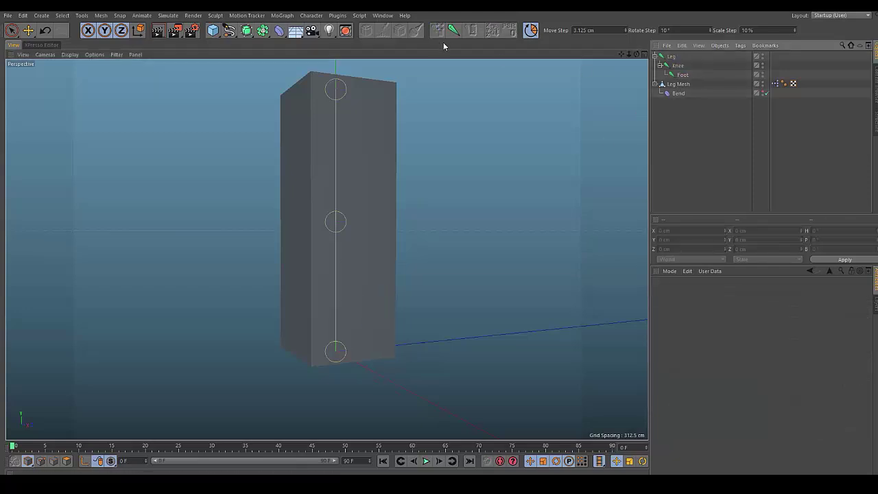
Look up the Freeze Transformation command by filtering the command list for "freeze"
key(shift+F12)
drag(288, 63, 510, 84)
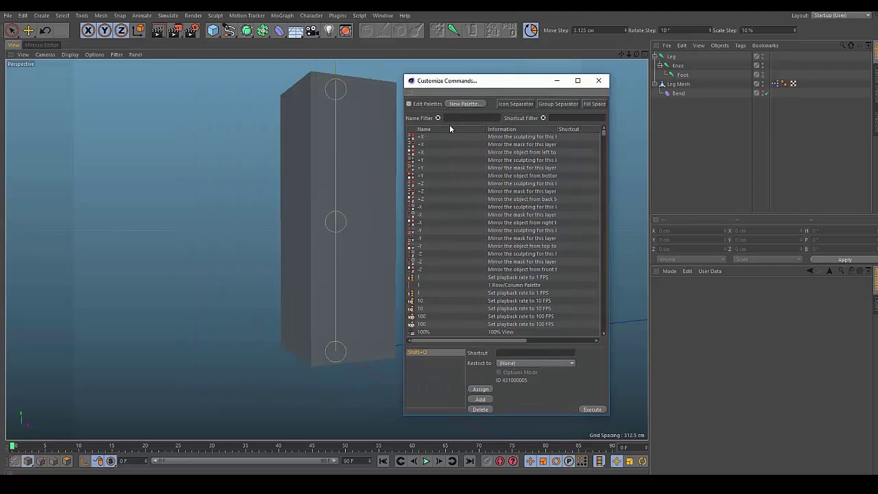
text(fre)
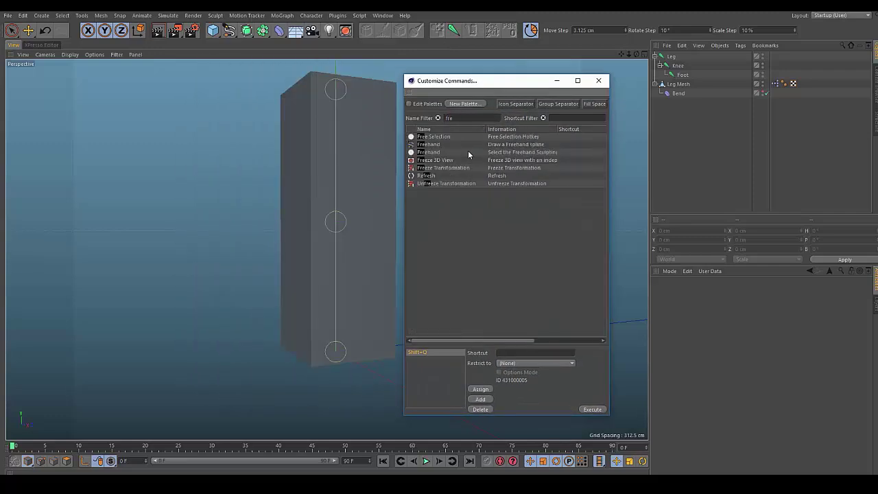
text(eze)
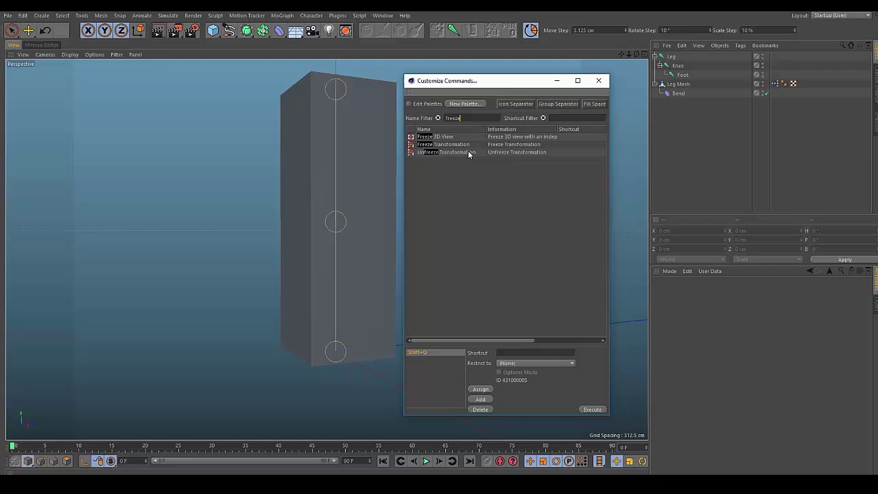
click(425, 153)
click(433, 144)
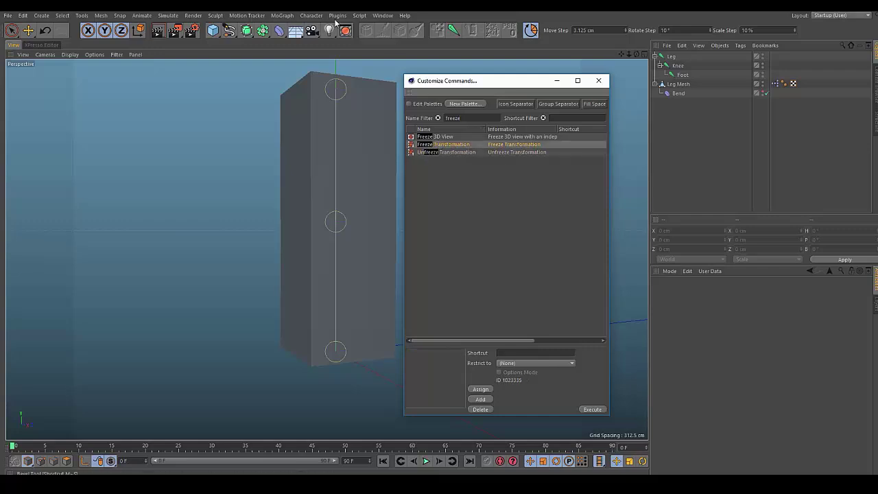
click(427, 103)
drag(433, 144, 442, 162)
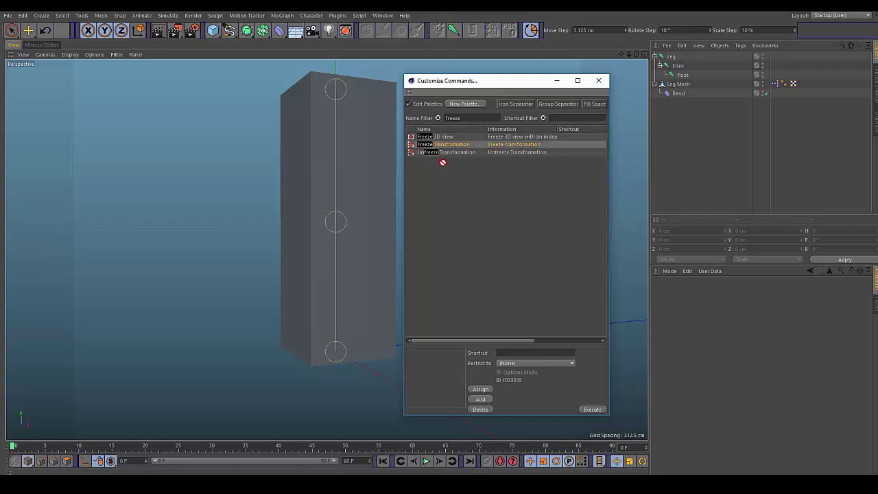
click(427, 104)
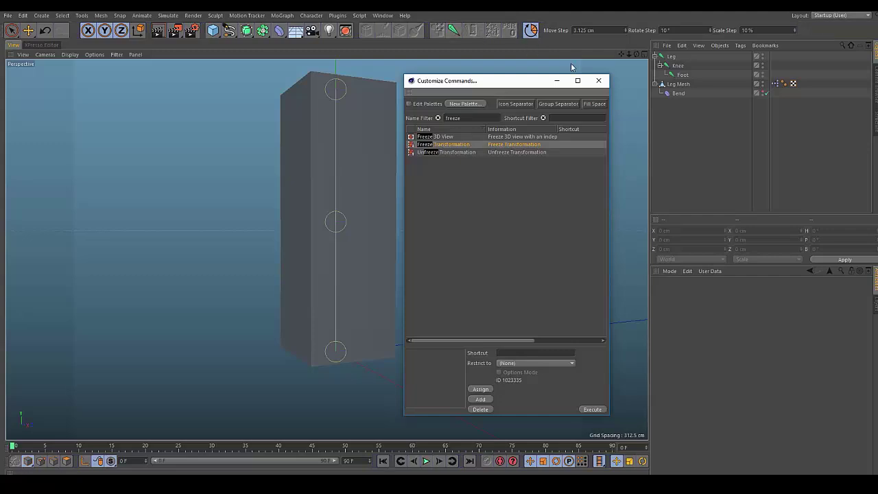
click(597, 82)
Freeze the transformations of all objects and check the relative coordinates of the Knee, Leg and Foot joints
key(ctrl+a)
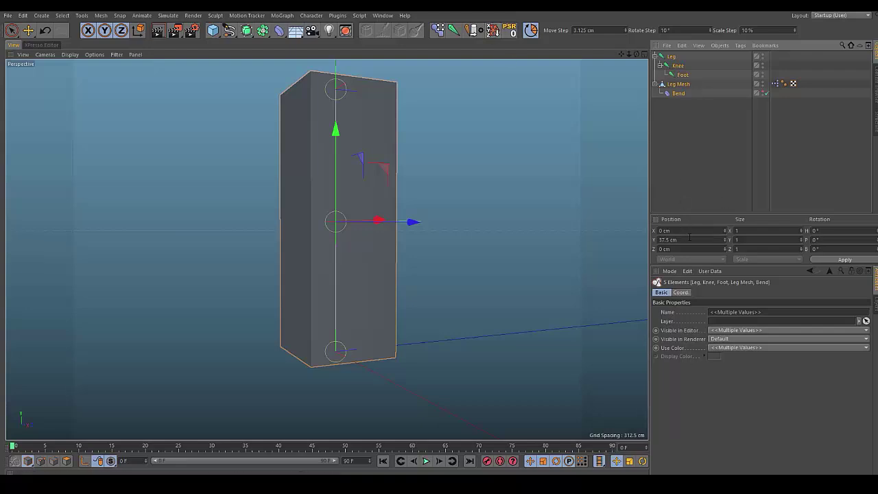
click(706, 165)
click(678, 65)
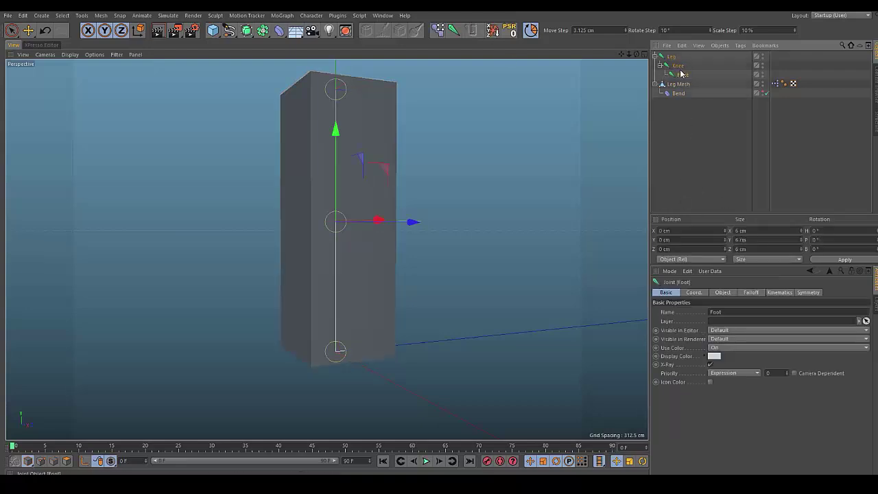
click(672, 56)
click(684, 75)
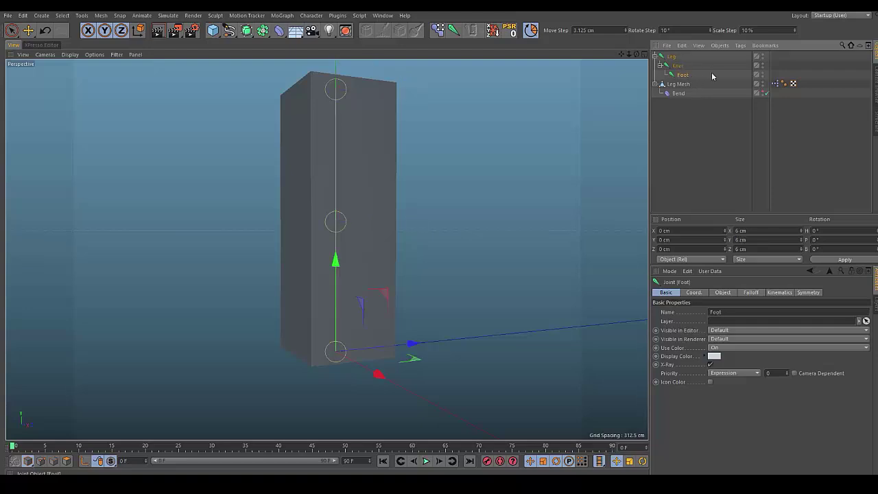
click(712, 130)
Offset the Knee joint slightly by setting its Z position to -0.1 cm
alt+drag(401, 160, 462, 171)
alt+middle_drag(464, 180, 442, 153)
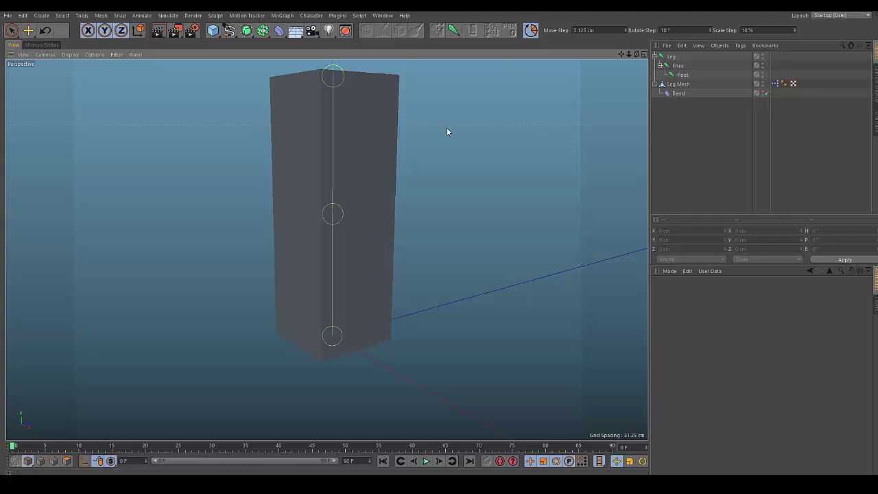
alt+drag(448, 131, 474, 153)
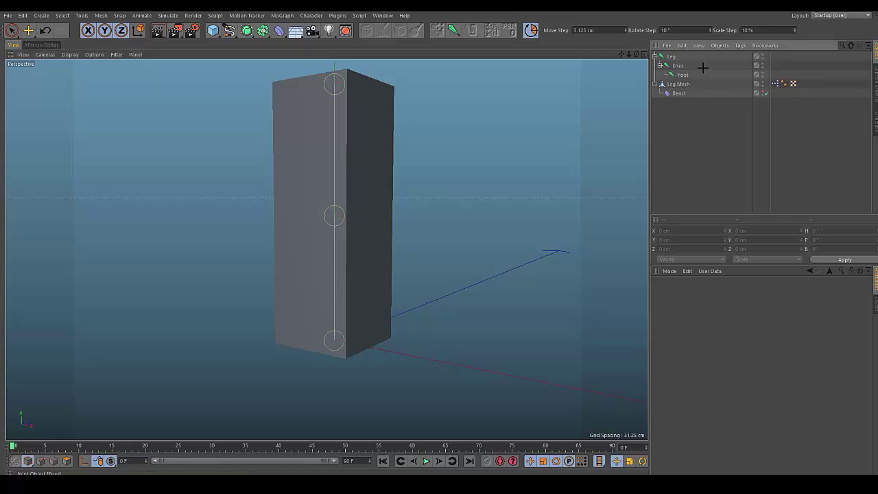
click(677, 66)
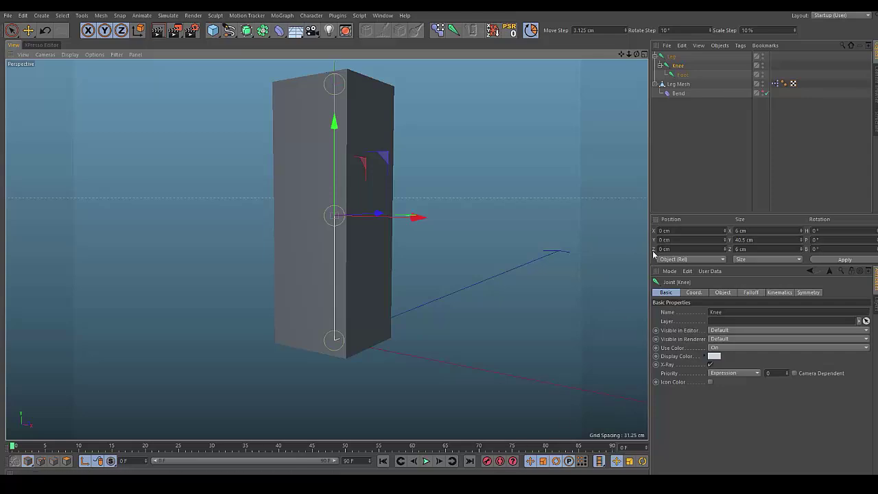
click(683, 248)
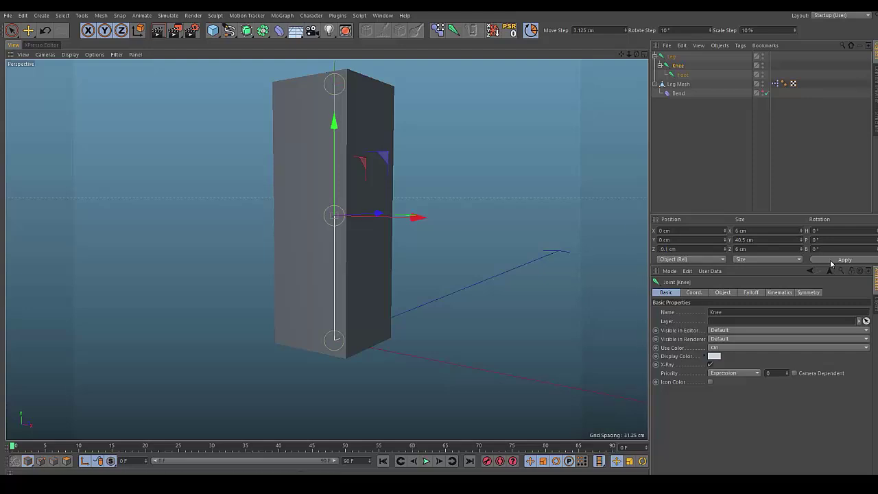
click(688, 133)
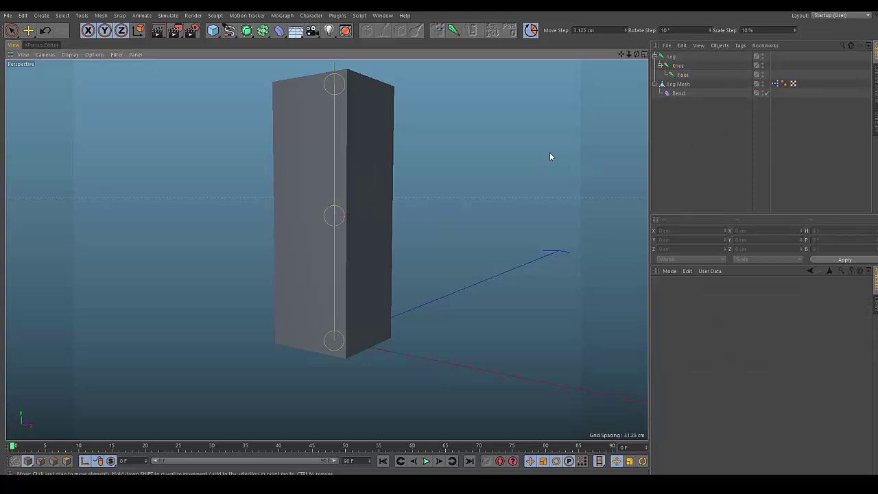
alt+drag(549, 151, 298, 232)
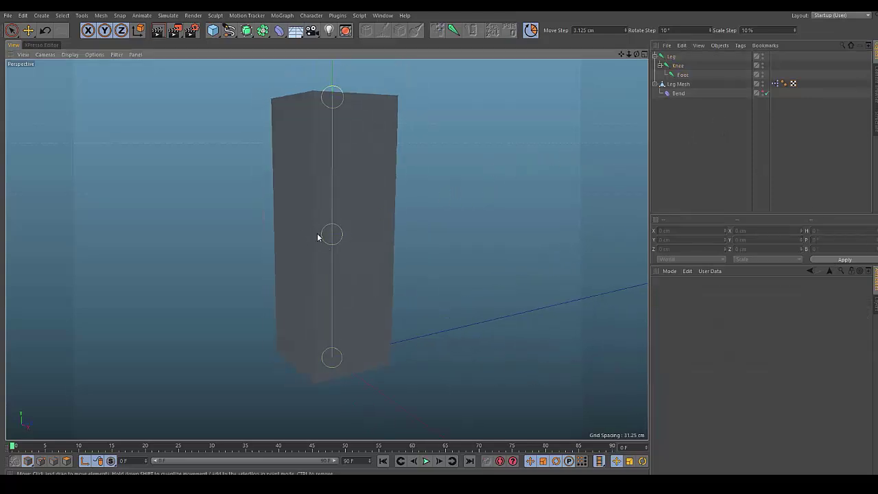
alt+drag(466, 198, 535, 213)
right_click(676, 56)
mouse_move(690, 62)
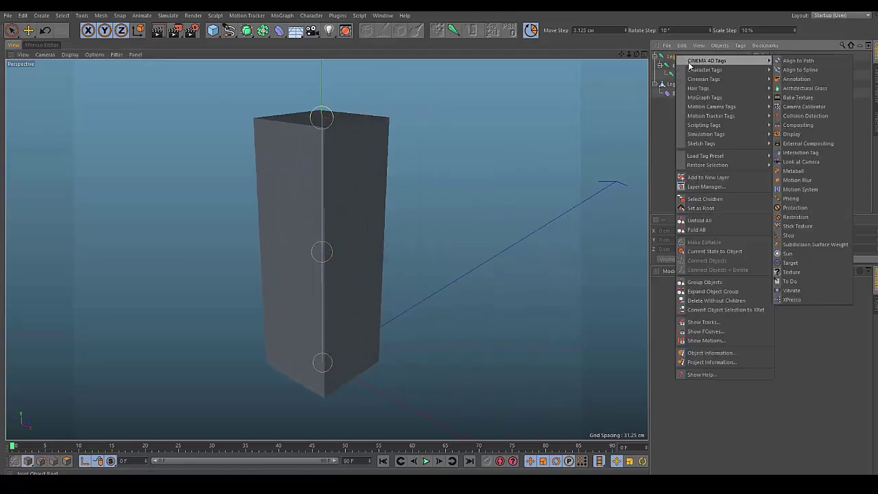
click(663, 108)
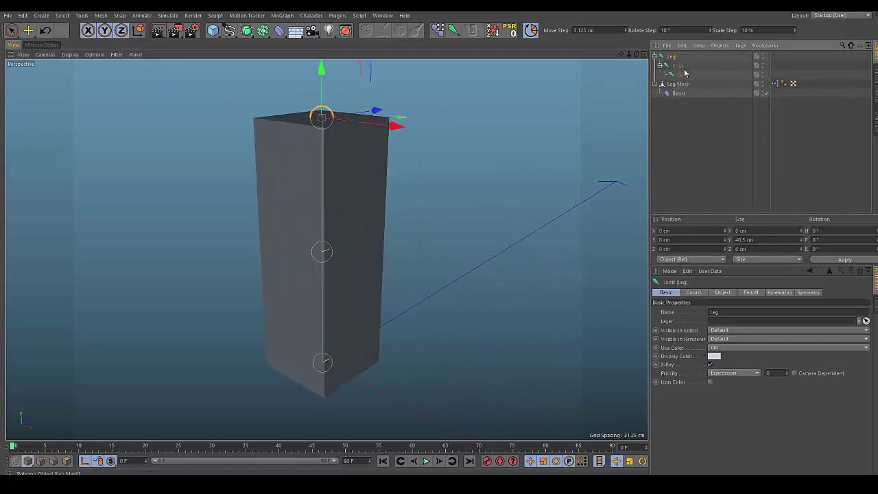
click(713, 114)
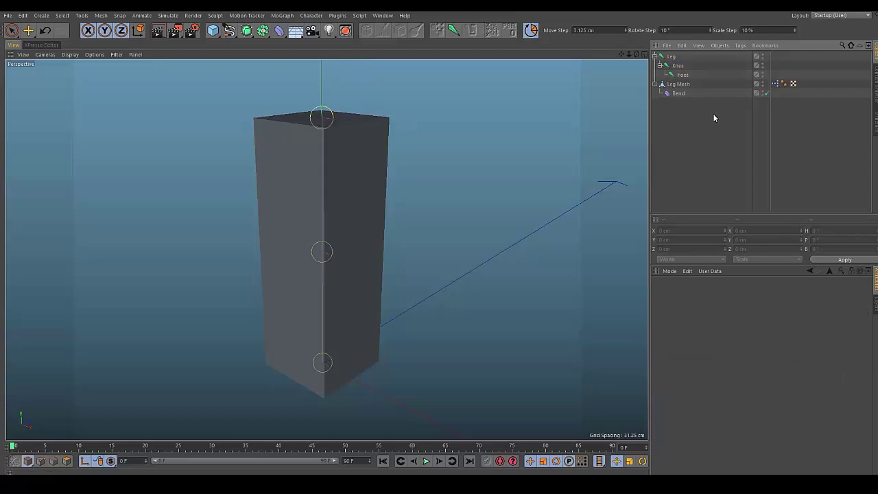
Add an IK tag to the Leg joint
click(672, 57)
click(673, 57)
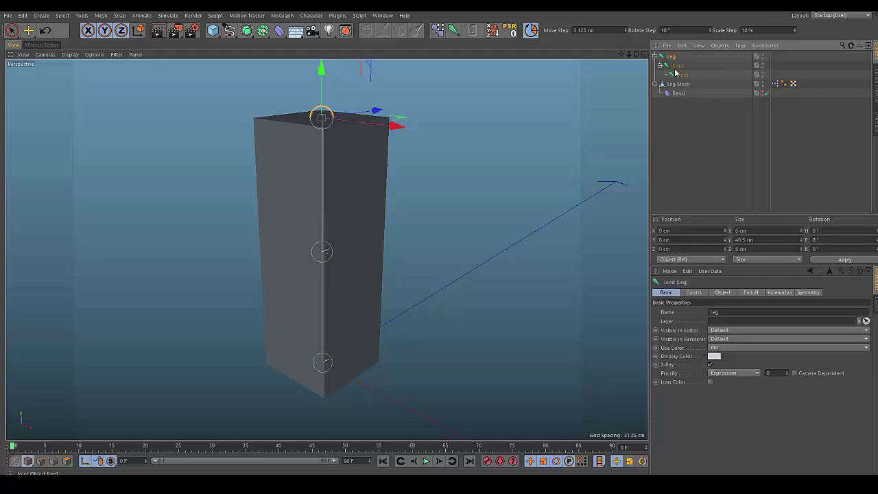
right_click(673, 57)
mouse_move(697, 69)
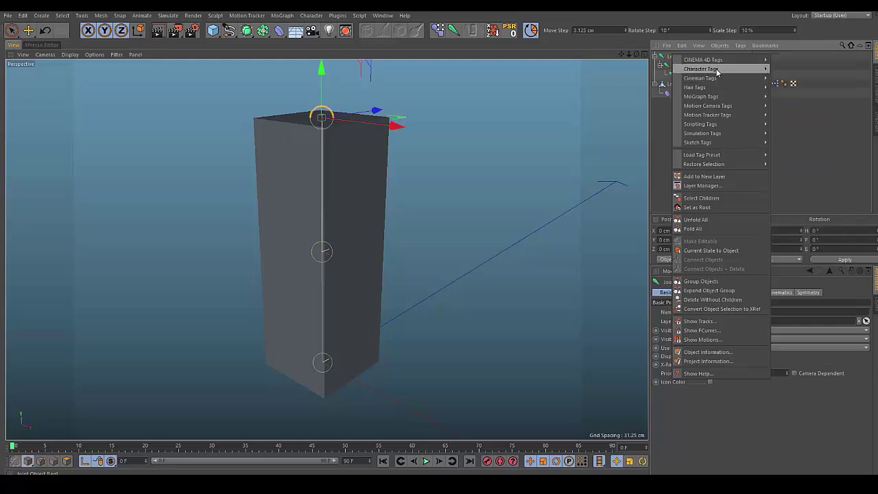
click(780, 100)
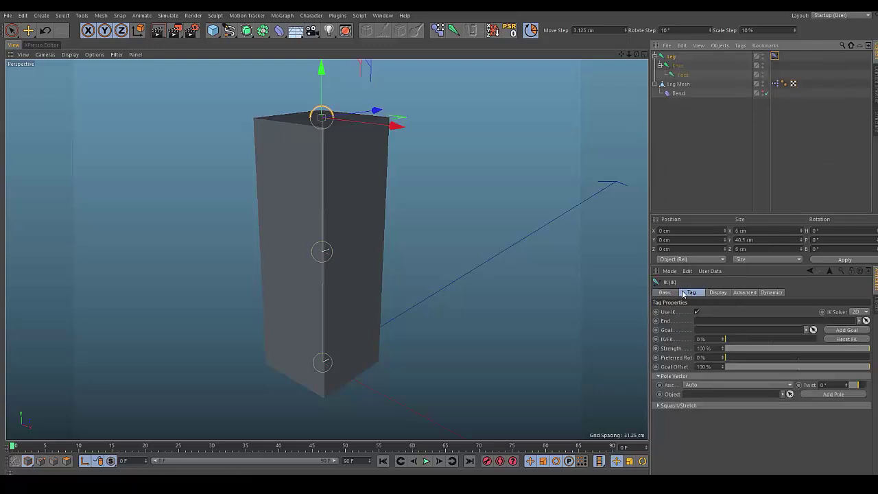
click(791, 208)
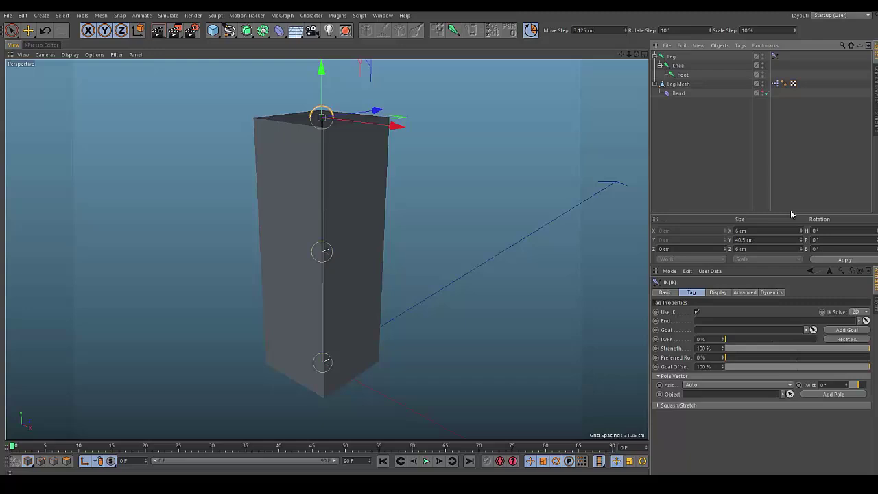
Assign the Foot joint as the End of the Leg's IK tag
click(775, 57)
click(669, 57)
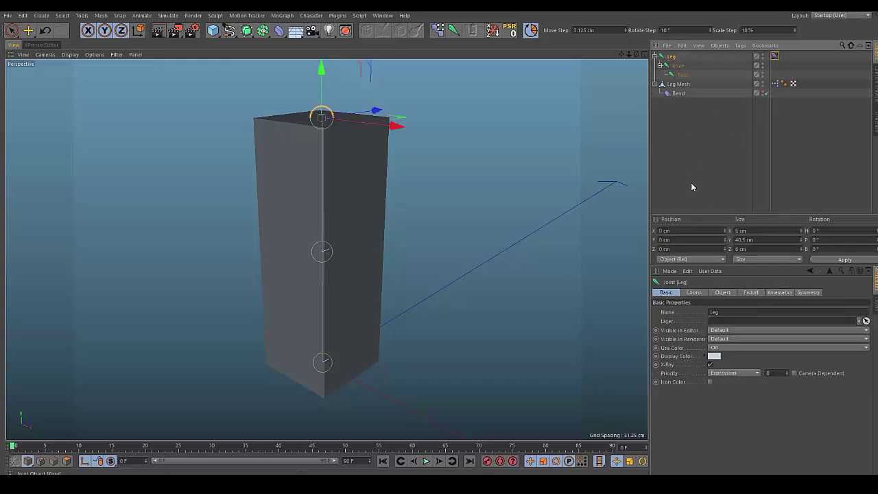
click(776, 56)
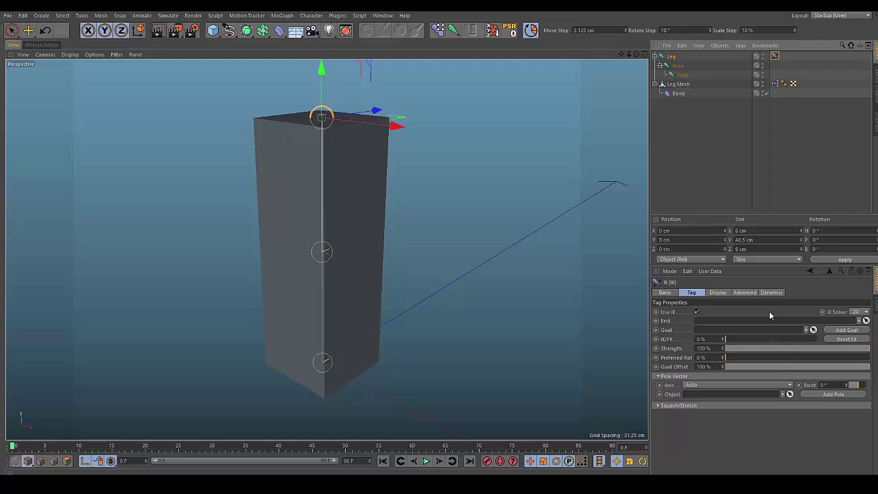
drag(683, 80, 696, 152)
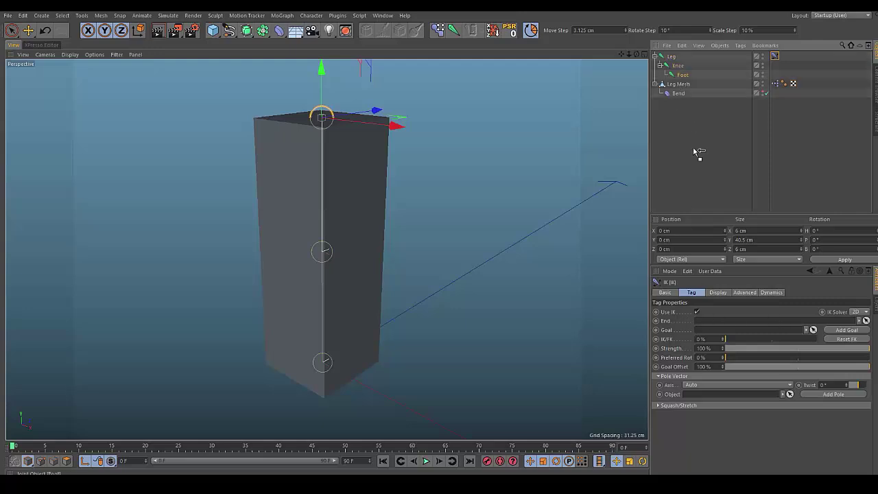
drag(710, 321, 710, 321)
Add a Circle spline to the scene and set its plane to XZ
alt+middle_drag(498, 229, 521, 213)
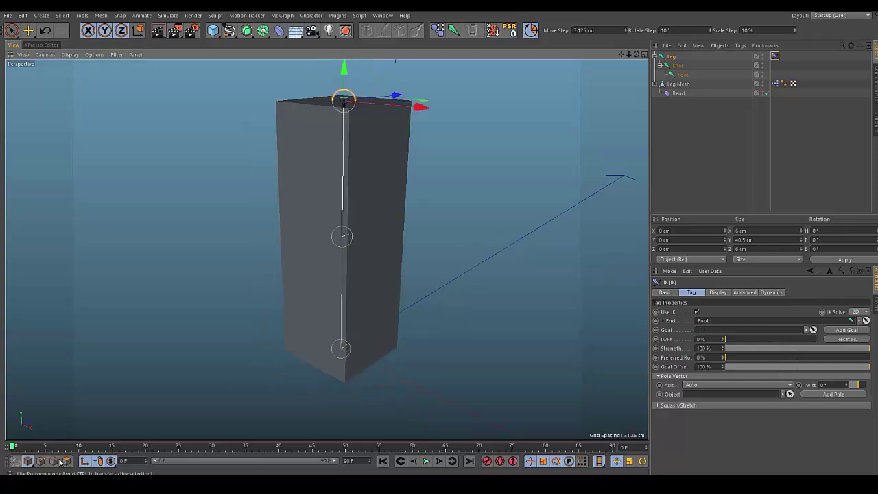
click(220, 302)
alt+drag(220, 301, 204, 289)
scroll(204, 287, down, 1)
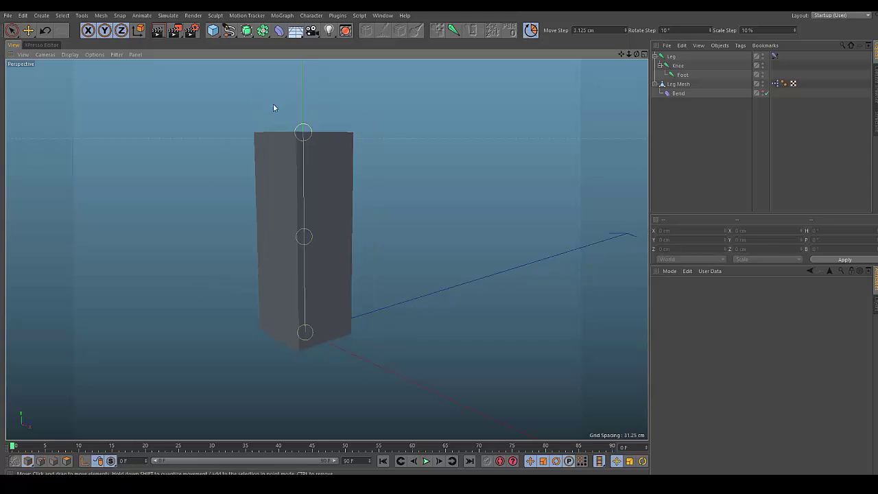
alt+middle_drag(182, 161, 207, 148)
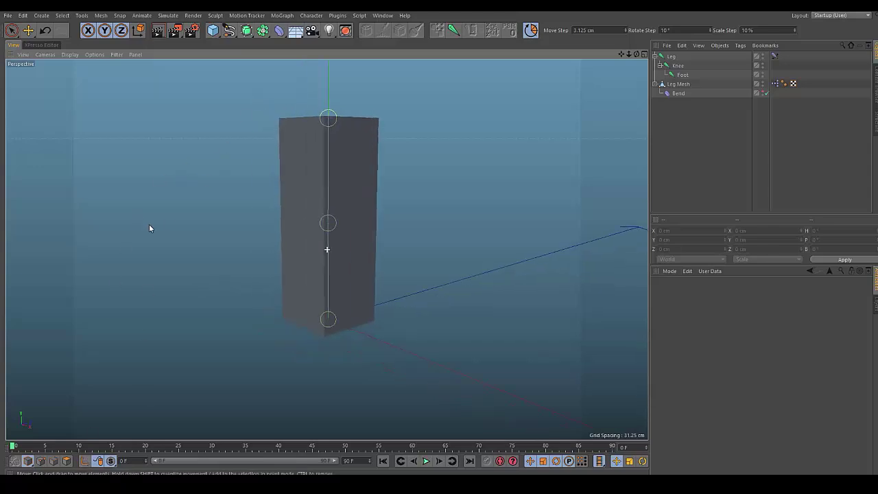
alt+drag(149, 224, 184, 238)
drag(231, 30, 315, 78)
scroll(461, 226, down, 4)
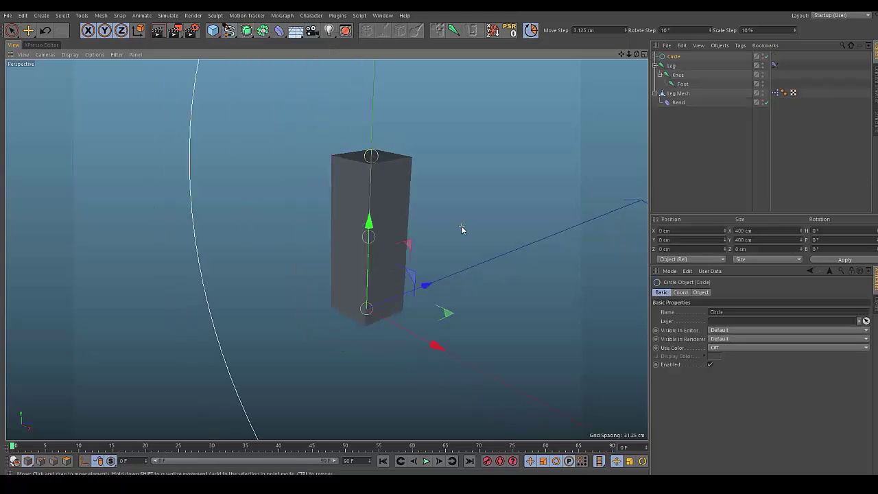
alt+middle_drag(460, 213, 420, 221)
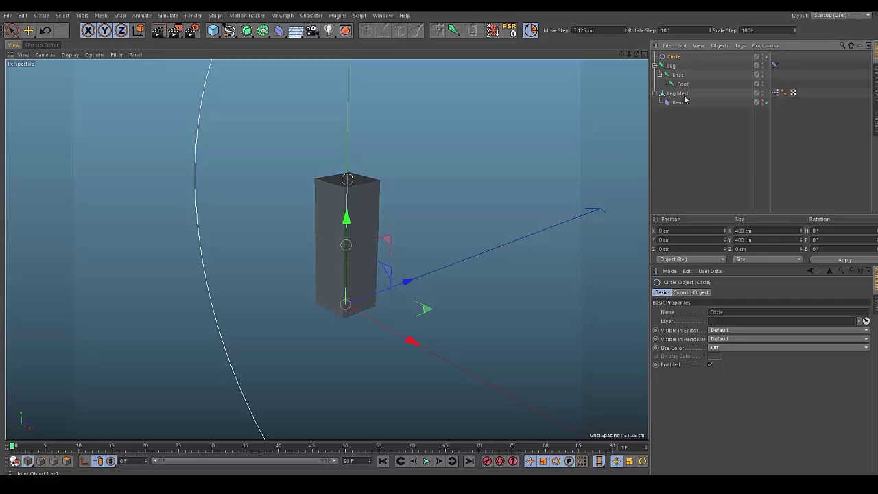
click(697, 295)
scroll(734, 358, down, 2)
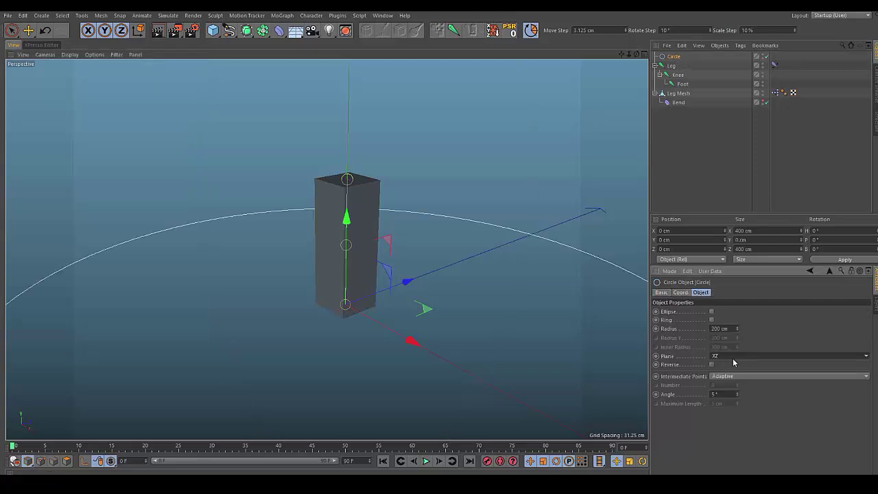
Scale the circle down uniformly to about 40 cm across around the base of the leg
key(t)
drag(428, 280, 268, 340)
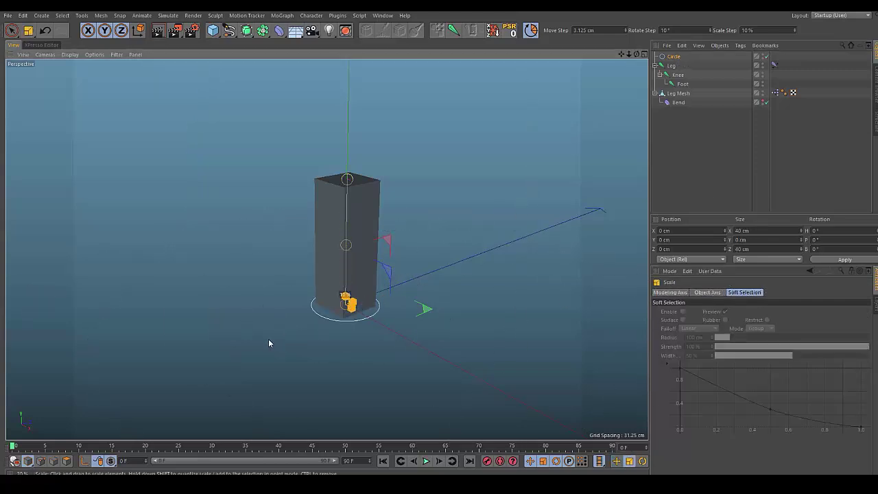
scroll(375, 263, up, 1)
key(e)
alt+drag(461, 244, 427, 232)
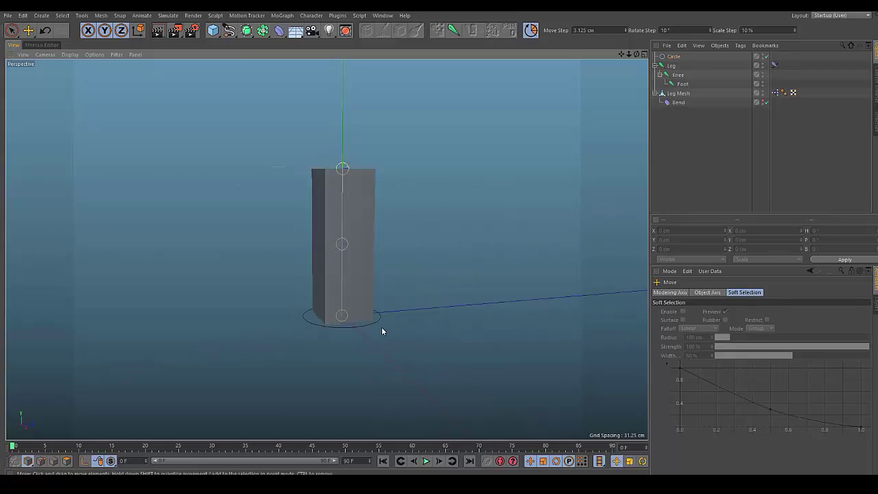
Set the circle's Use Color option to On
click(376, 323)
click(663, 292)
click(716, 348)
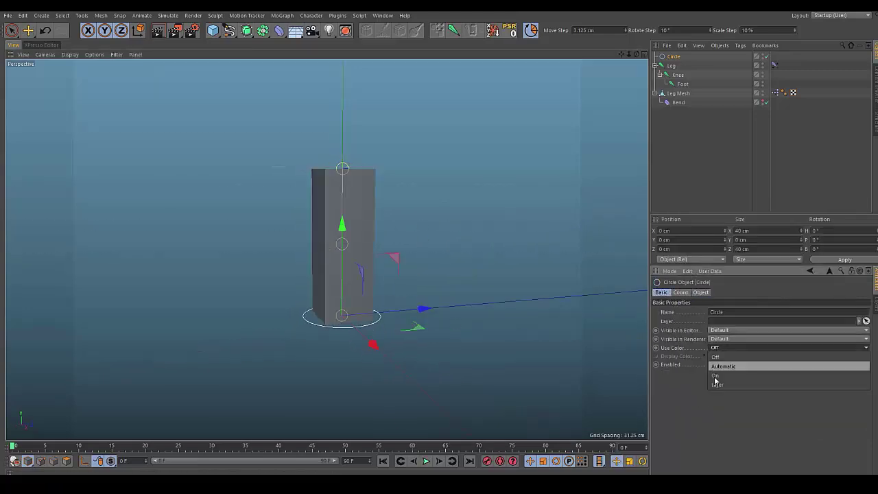
click(715, 375)
click(528, 256)
Turn off quantizing for the move, rotate and scale steps
mouse_move(433, 225)
alt+mouse_down()
mouse_move(454, 222)
mouse_move(446, 216)
alt+mouse_up()
scroll(429, 233, up, 3)
key(e)
alt+middle_drag(447, 216, 471, 205)
click(530, 31)
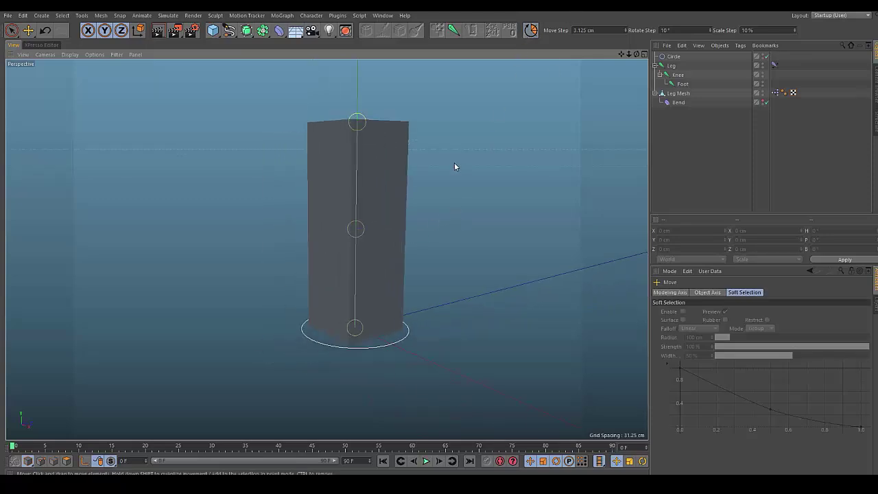
Assign the Circle as the Goal of the Leg's IK tag
alt+drag(455, 165, 465, 185)
click(774, 64)
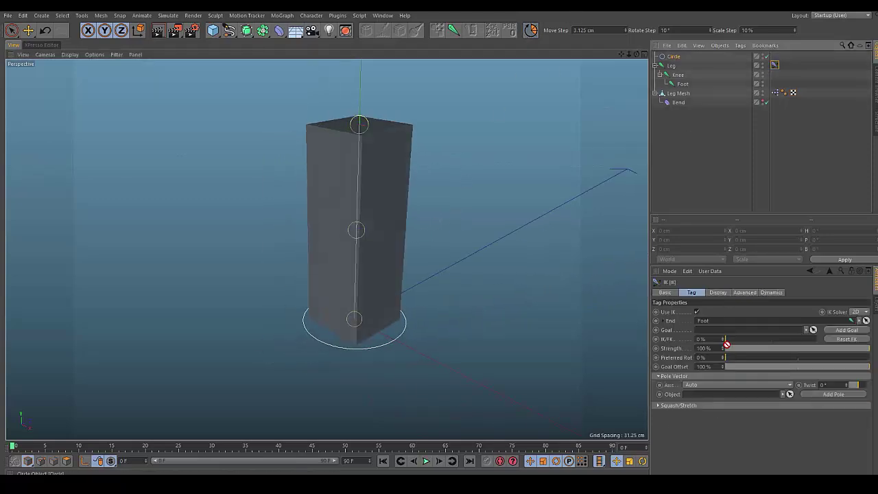
click(480, 241)
Move the circle controller up and along Z to test the leg's IK bend, and reset its PSR to zero
alt+drag(480, 241, 395, 247)
click(384, 352)
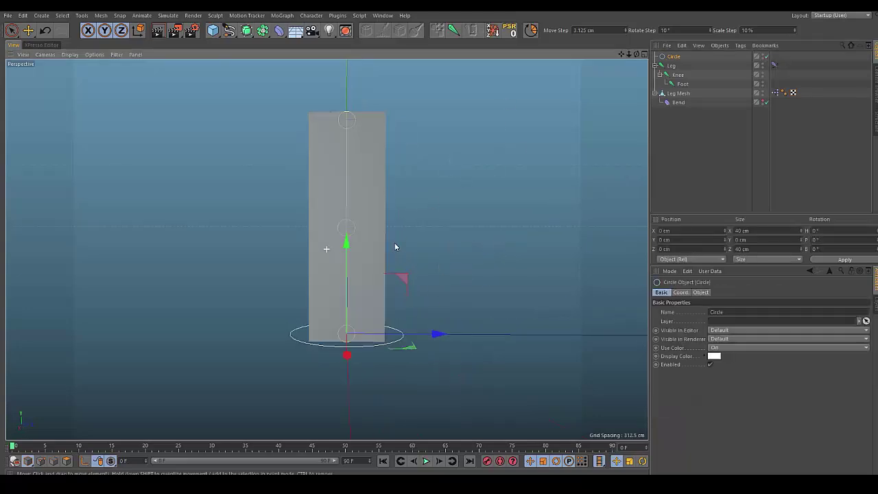
scroll(387, 247, up, 2)
drag(396, 297, 343, 208)
alt+drag(412, 202, 179, 291)
scroll(180, 289, up, 3)
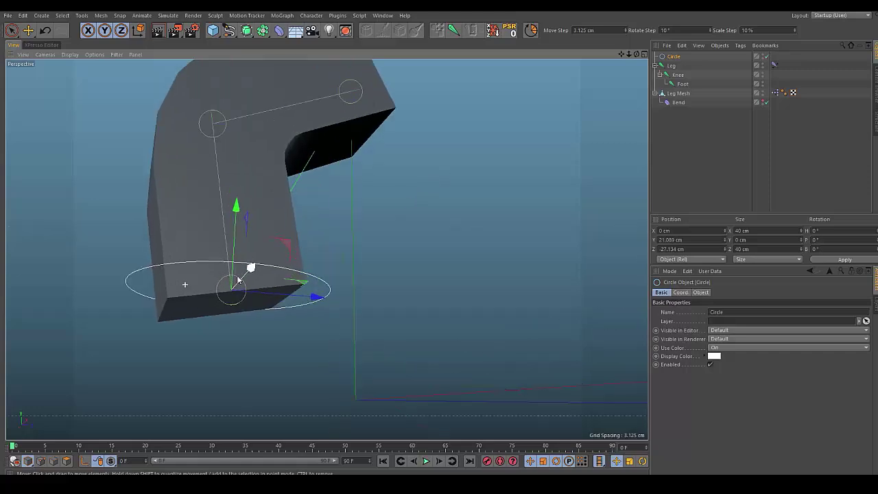
alt+drag(231, 260, 225, 278)
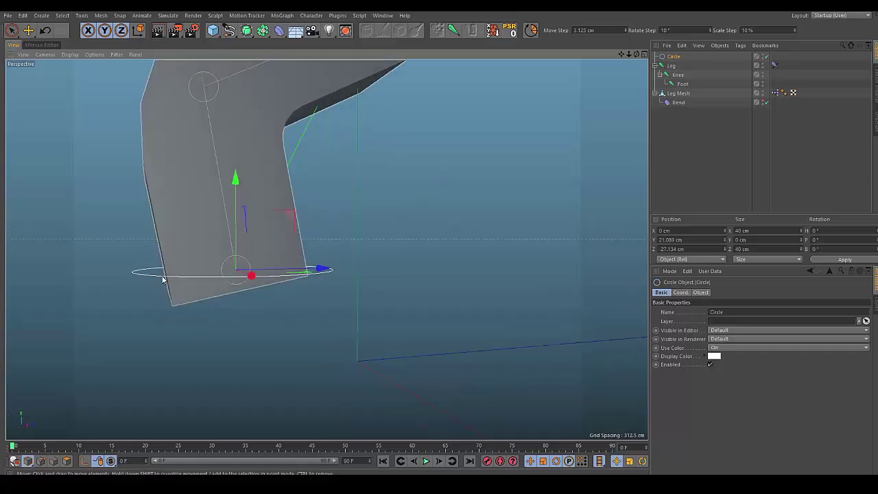
alt+drag(268, 238, 470, 146)
alt+drag(476, 103, 408, 221)
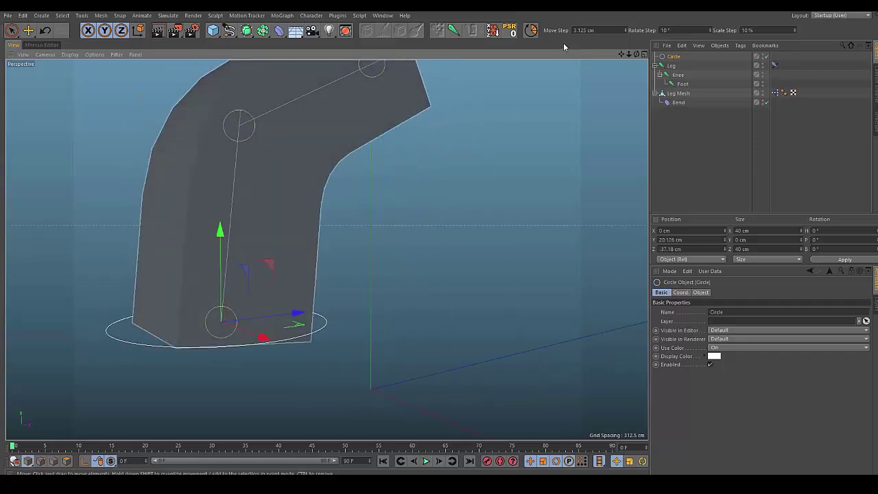
click(509, 31)
click(506, 252)
alt+drag(517, 220, 450, 161)
alt+drag(547, 205, 425, 148)
alt+middle_drag(424, 148, 427, 166)
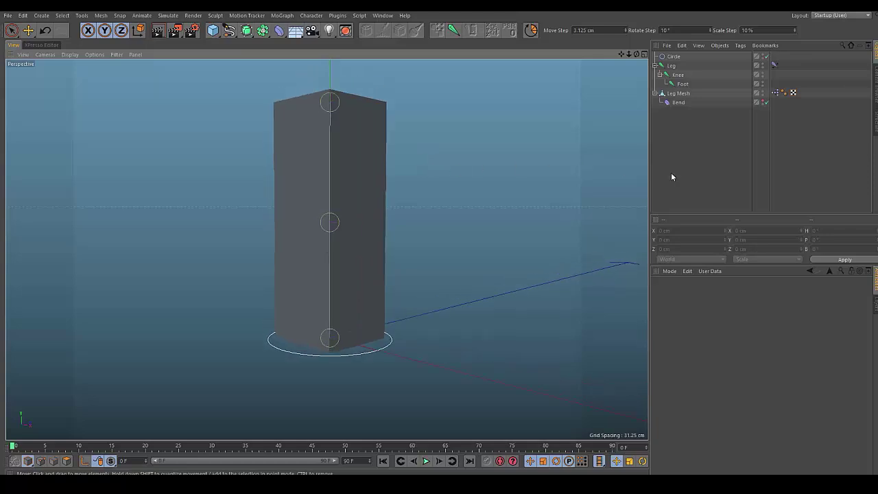
drag(713, 172, 660, 54)
click(710, 185)
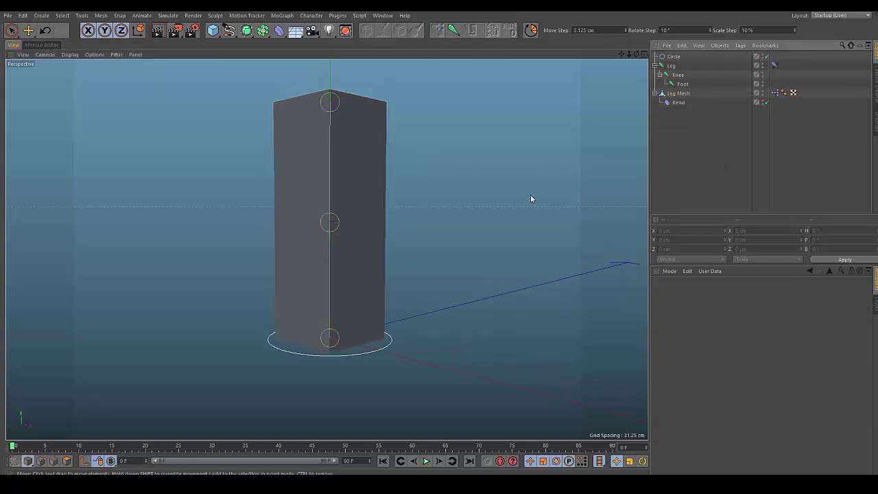
alt+middle_drag(484, 205, 494, 201)
alt+drag(493, 201, 481, 216)
Add a second Bend deformer as a child of Leg Mesh
click(392, 215)
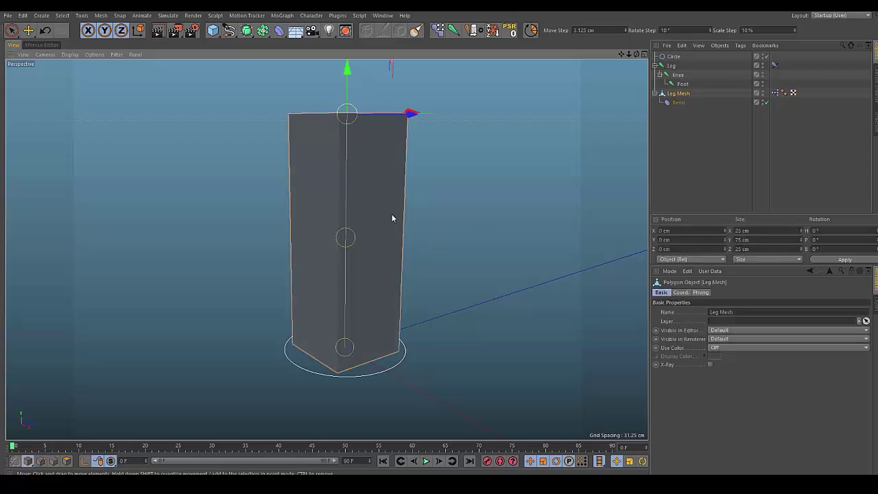
shift+click(288, 29)
key(ctrl+z)
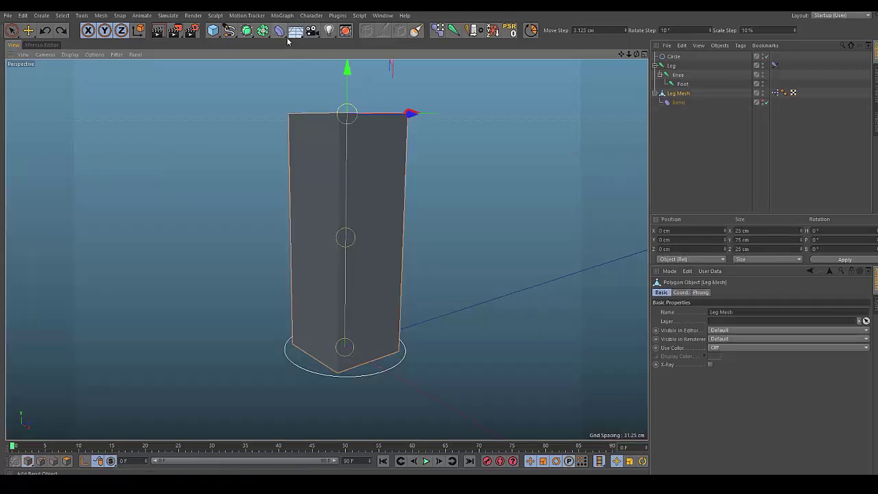
click(280, 31)
alt+drag(265, 172, 295, 169)
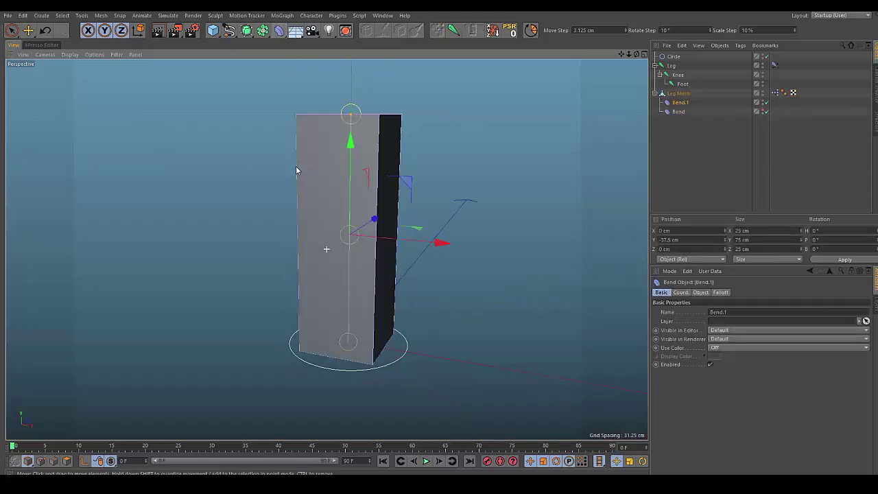
Set the new Bend's Y size to 25 cm and turn on Keep Y-Axis Length
click(680, 103)
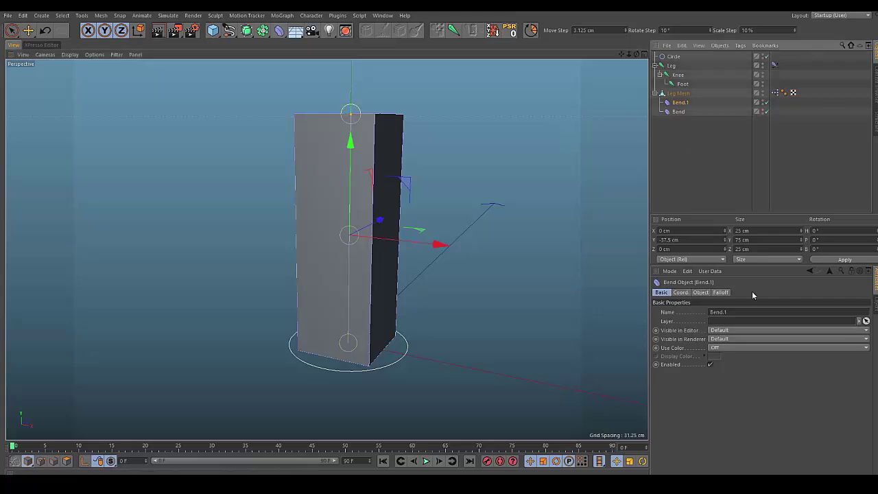
click(700, 293)
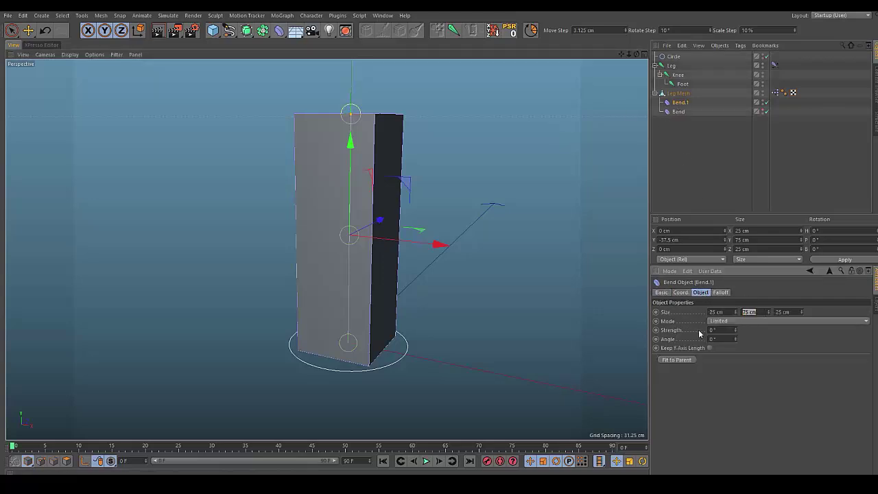
key(Return)
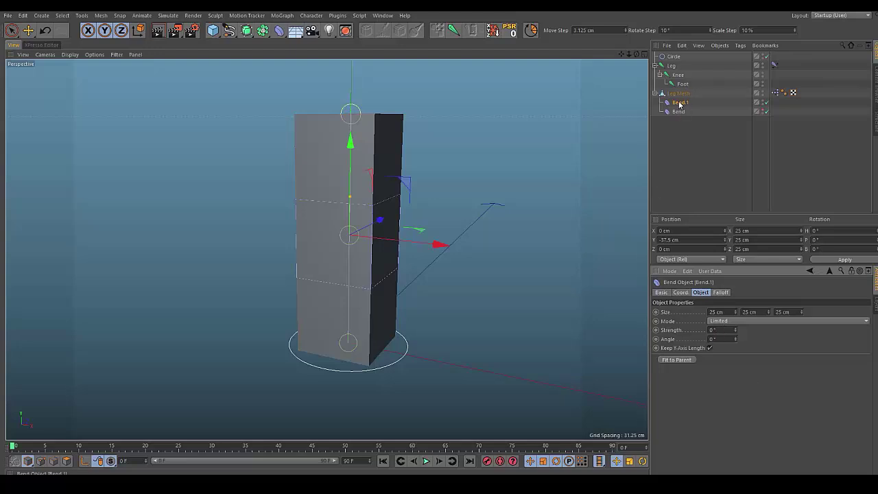
Turn on quantizing and rotate the new Bend 180° in bank so that it points downward
alt+drag(450, 187, 461, 188)
alt+right_drag(321, 196, 360, 217)
key(r)
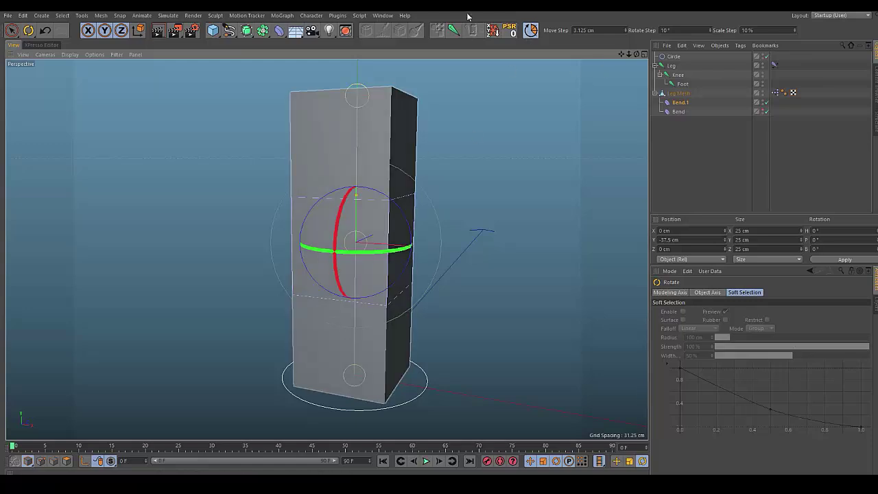
drag(402, 216, 294, 276)
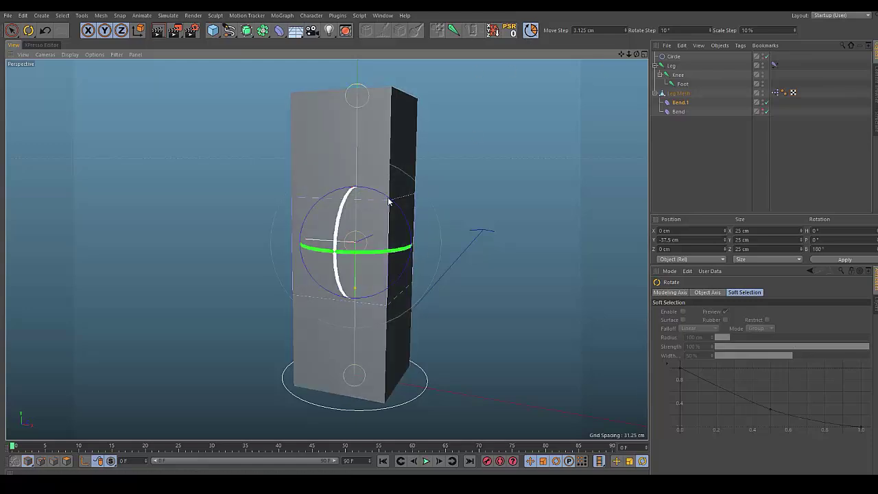
Move the new Bend down 21.875 cm along the leg to the foot end
key(e)
drag(354, 270, 346, 342)
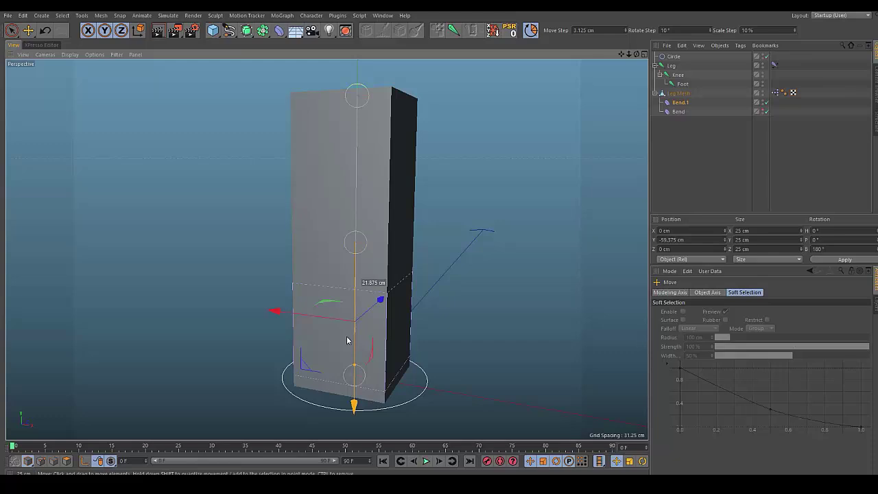
alt+middle_drag(443, 340, 438, 300)
alt+right_drag(437, 302, 450, 358)
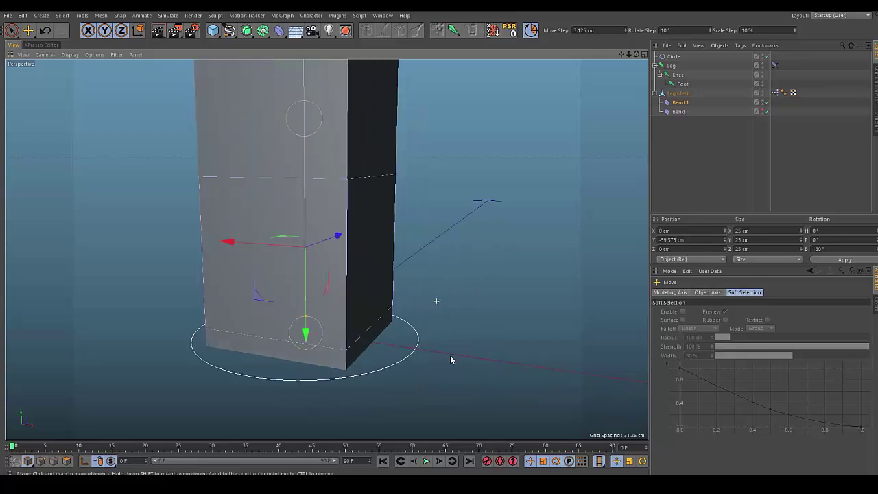
alt+drag(451, 359, 429, 345)
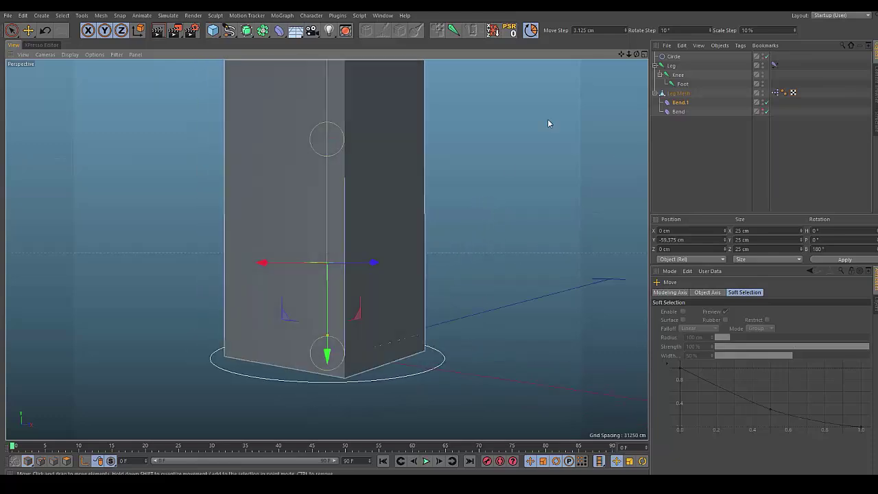
alt+drag(548, 123, 439, 206)
Duplicate the foot Bend within Leg Mesh and set the copy's Angle to 90°
click(680, 103)
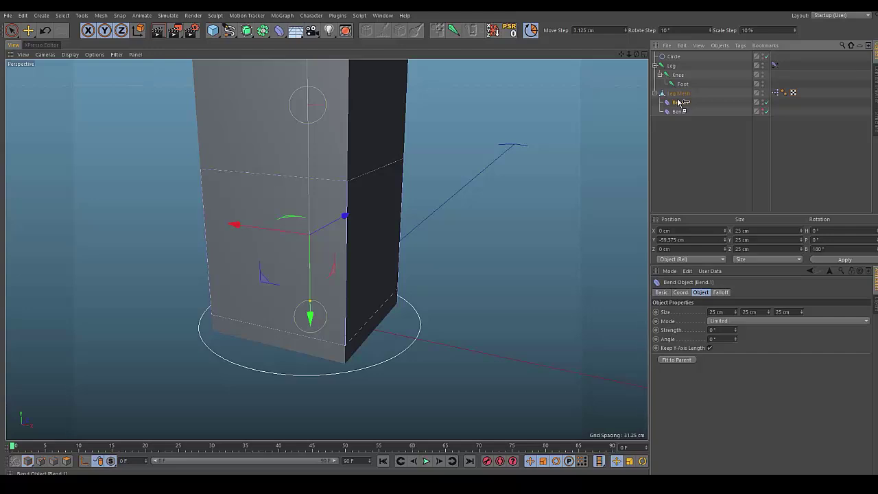
ctrl+drag(679, 102, 679, 99)
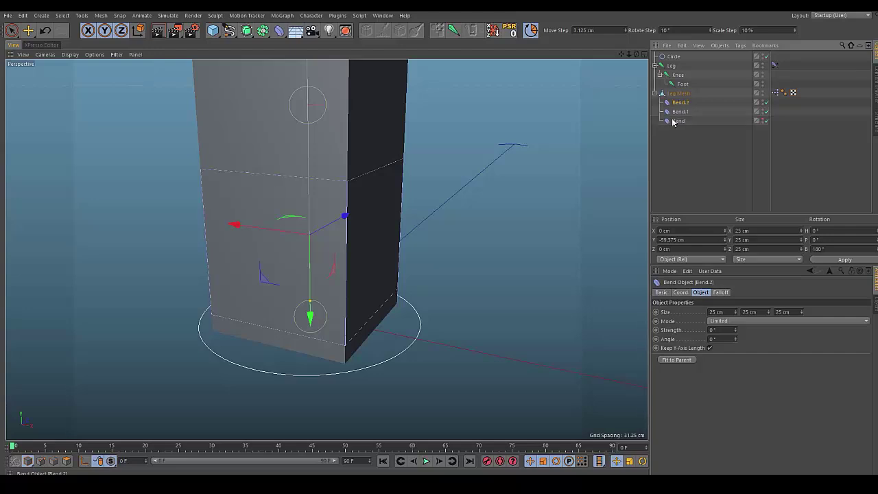
click(723, 339)
text(90)
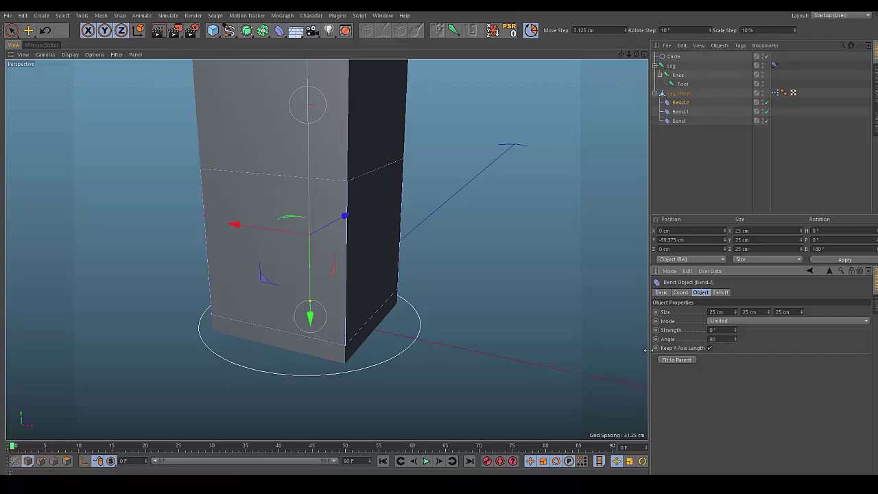
Turn off quantizing for the transform tools
scroll(521, 282, down, 3)
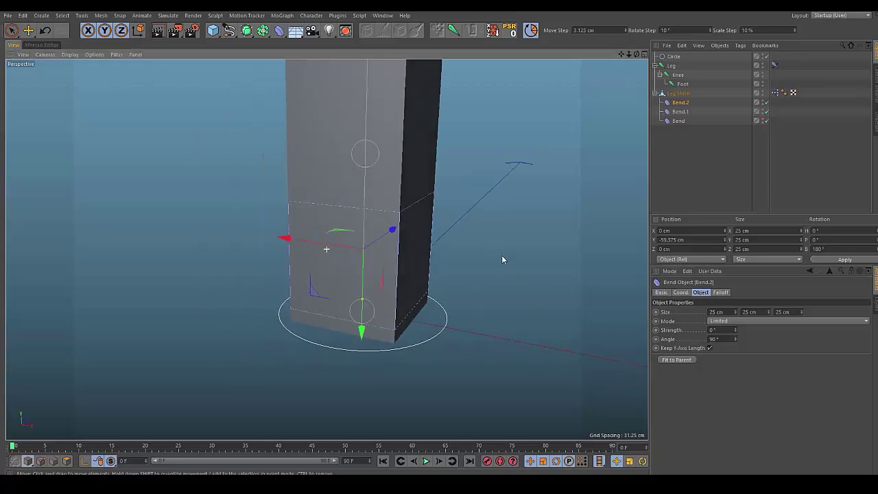
alt+drag(501, 254, 512, 245)
scroll(512, 245, down, 3)
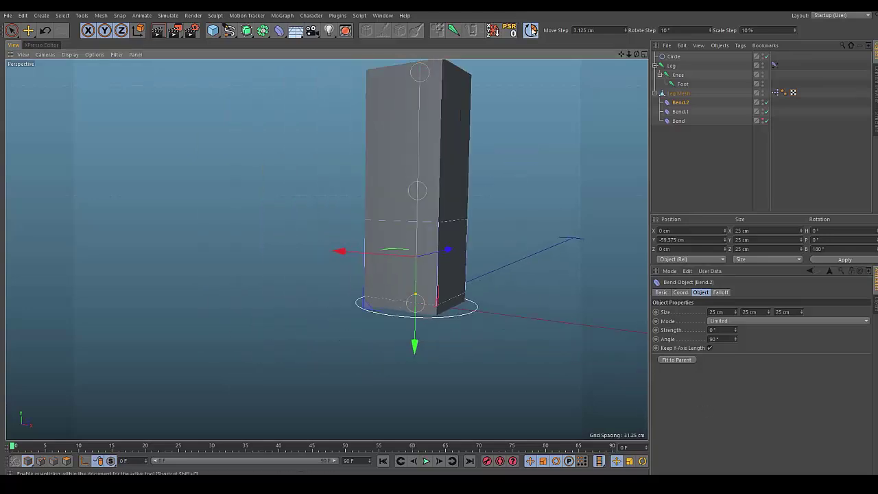
click(531, 31)
Move the circle controller away from the leg's base to test the deformation, and undo the move
alt+drag(553, 186, 503, 322)
click(498, 328)
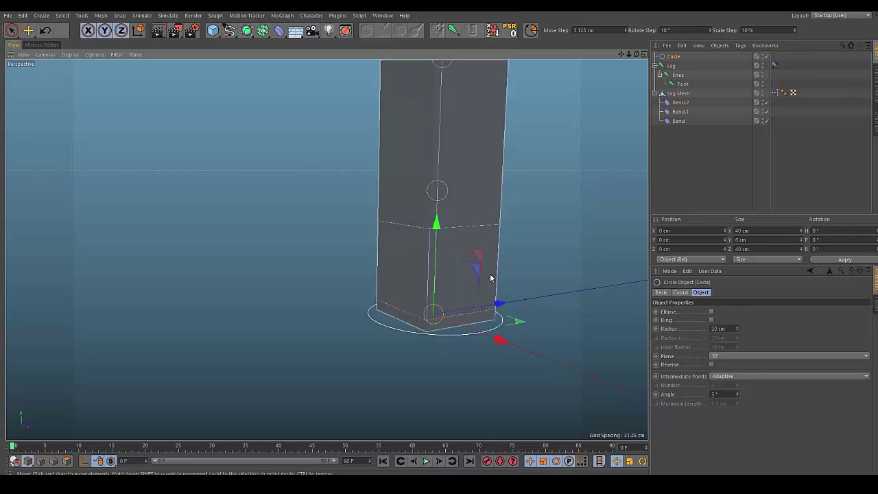
drag(472, 255, 559, 223)
key(ctrl+z)
click(193, 159)
alt+drag(192, 162, 257, 171)
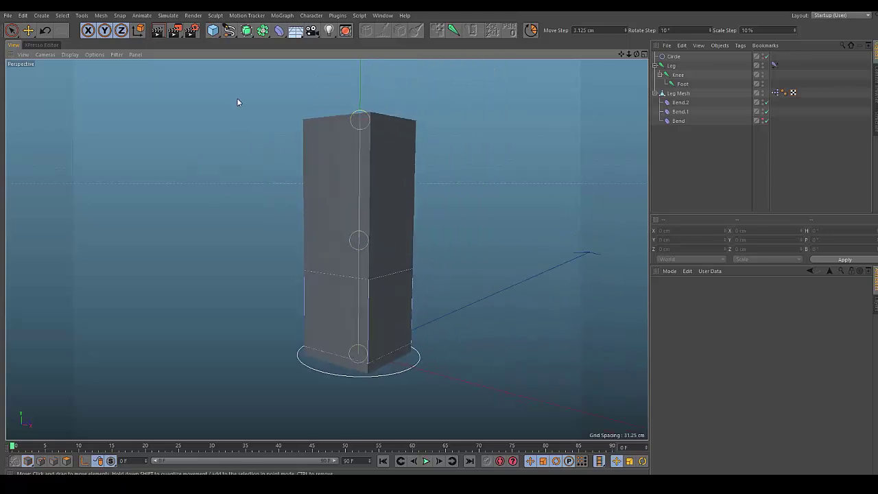
mouse_move(277, 102)
alt+mouse_down()
mouse_move(271, 122)
mouse_move(275, 100)
alt+mouse_up()
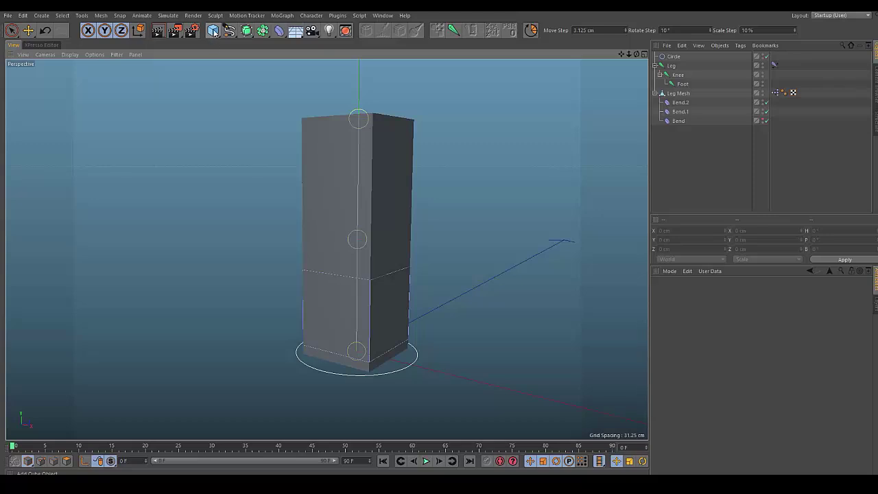
Add a Null object to the scene and rename it 1
click(215, 31)
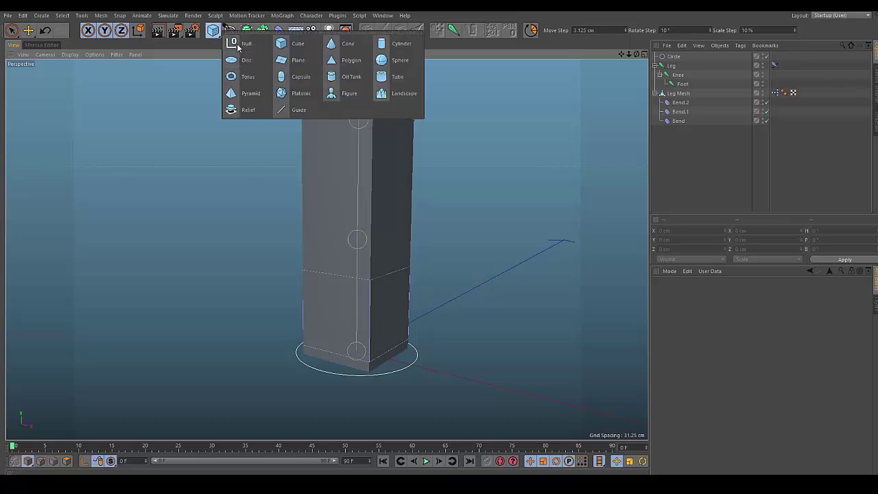
click(246, 44)
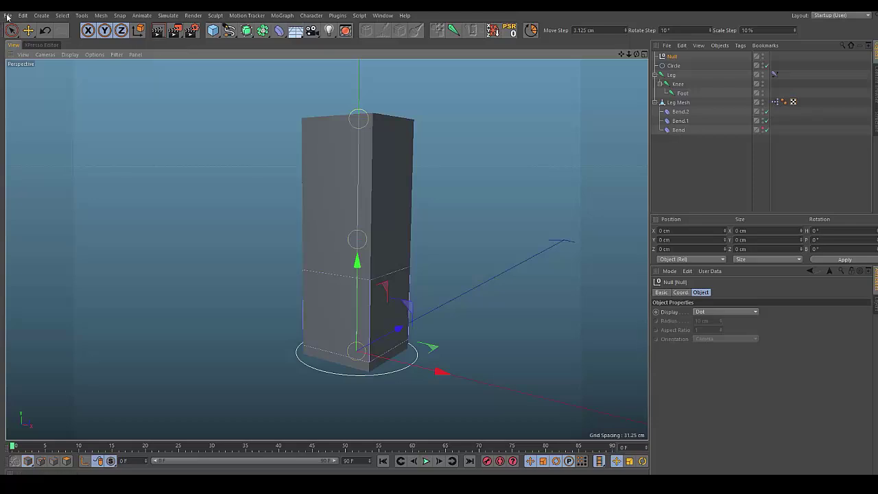
click(41, 15)
mouse_move(47, 29)
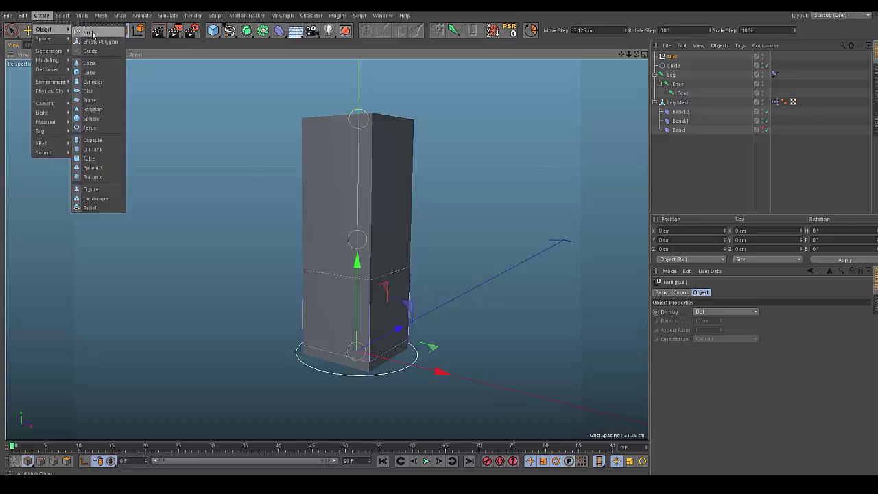
click(228, 153)
alt+drag(217, 192, 209, 196)
alt+middle_drag(209, 196, 138, 153)
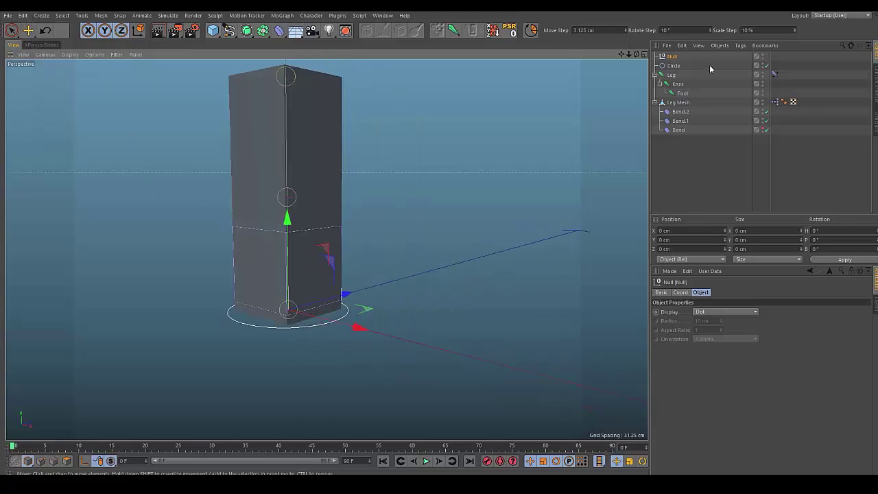
click(673, 58)
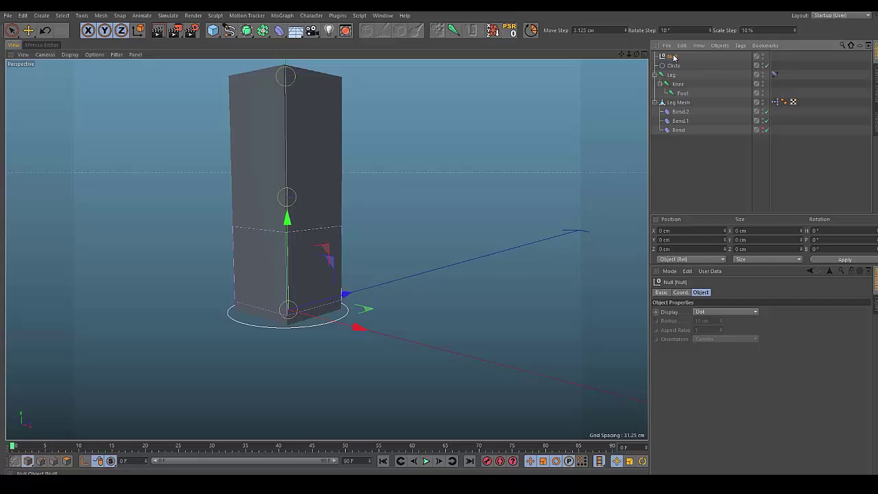
double_click(673, 57)
text(1)
key(Return)
Make null 1 a child of Foot and place a copy of it under Circle
drag(664, 59, 683, 93)
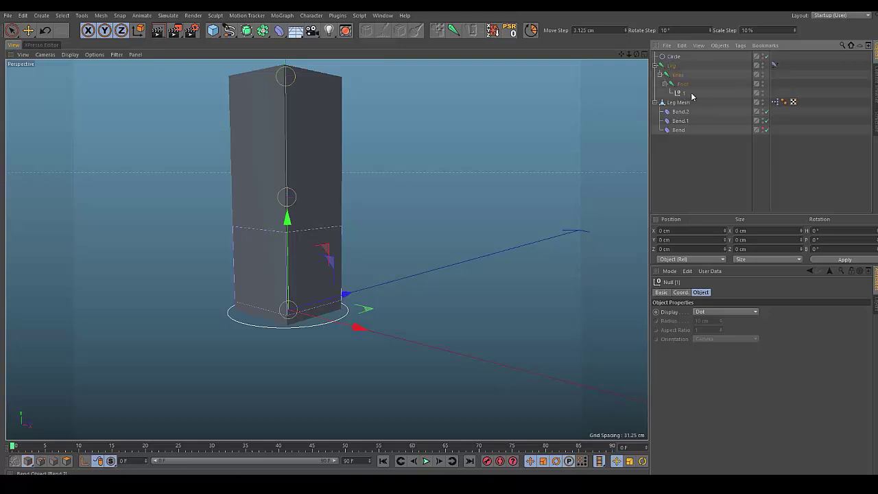
ctrl+drag(676, 114, 685, 54)
Drag the Circle diagonally to check how the leg and its foot follow, and undo that move
click(669, 57)
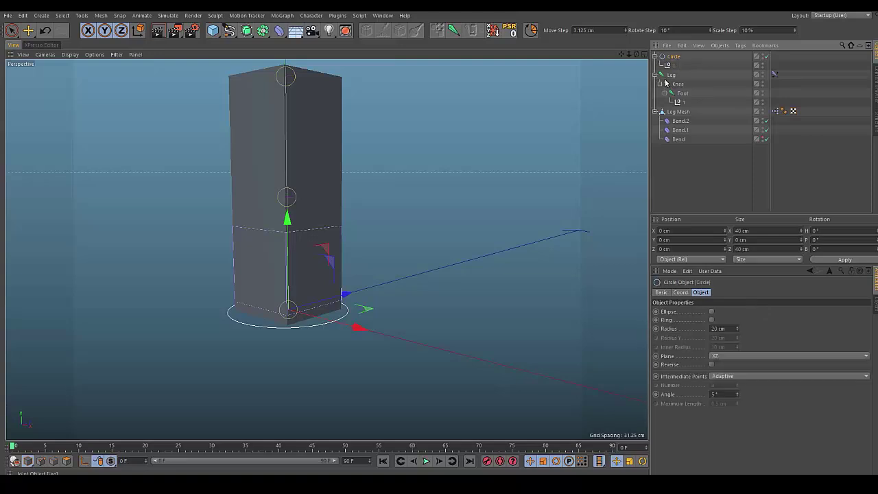
drag(485, 281, 566, 233)
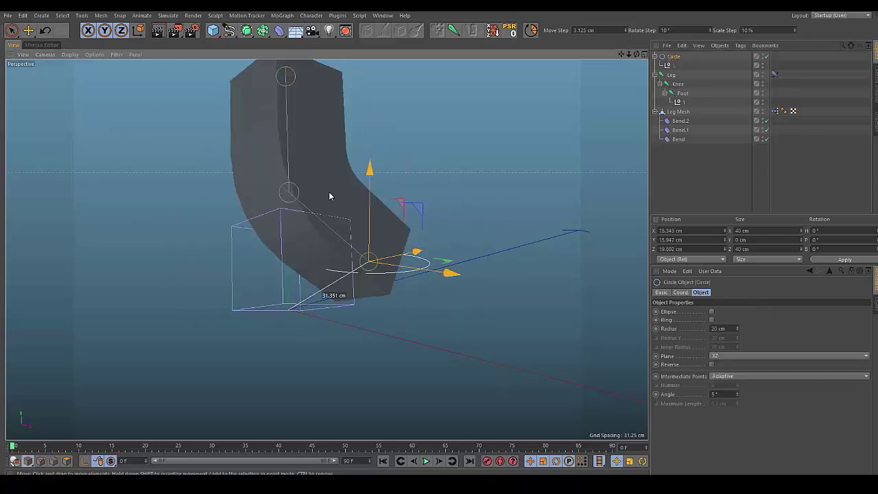
key(ctrl+z)
Rename the null under Circle as 1.1
click(673, 67)
double_click(674, 65)
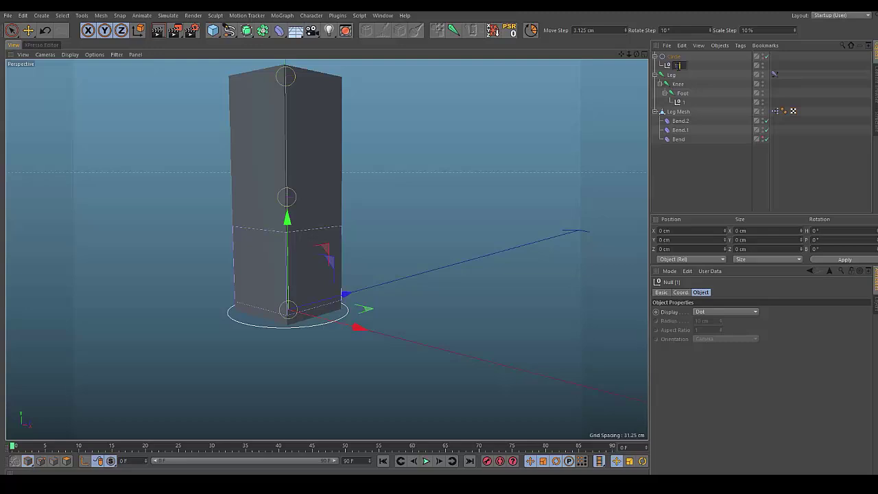
text(.1)
key(Return)
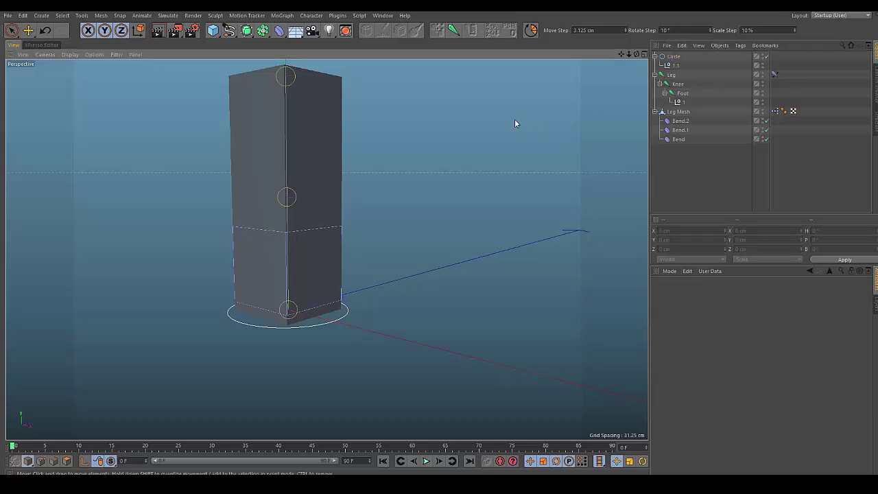
Open the Leg Mesh's XPresso expression and add null 1 as a node with a Global Matrix output
double_click(776, 112)
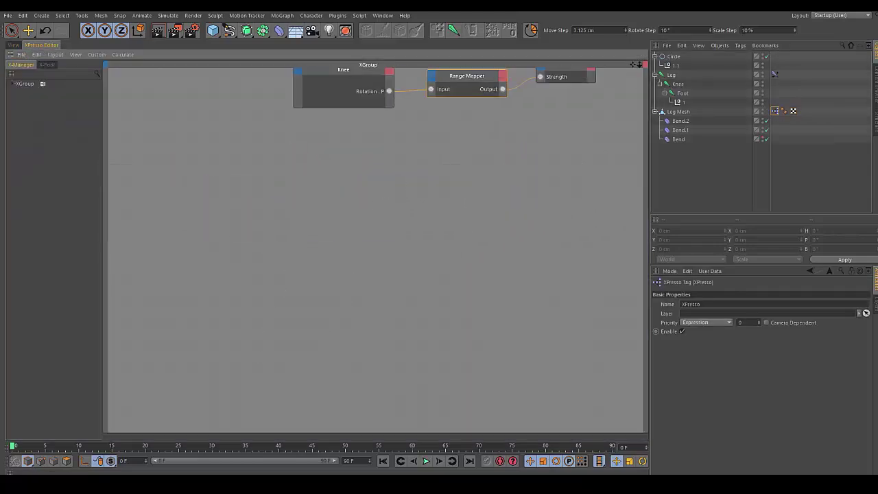
drag(682, 102, 300, 236)
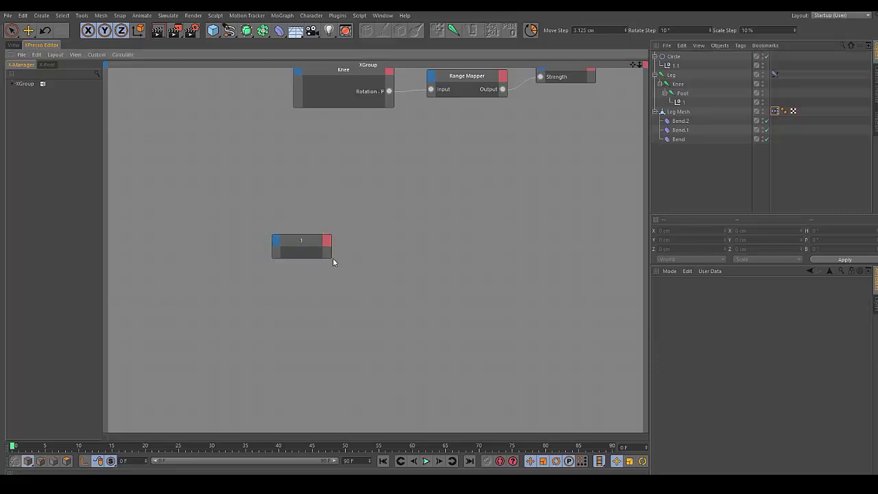
drag(331, 259, 374, 279)
click(370, 242)
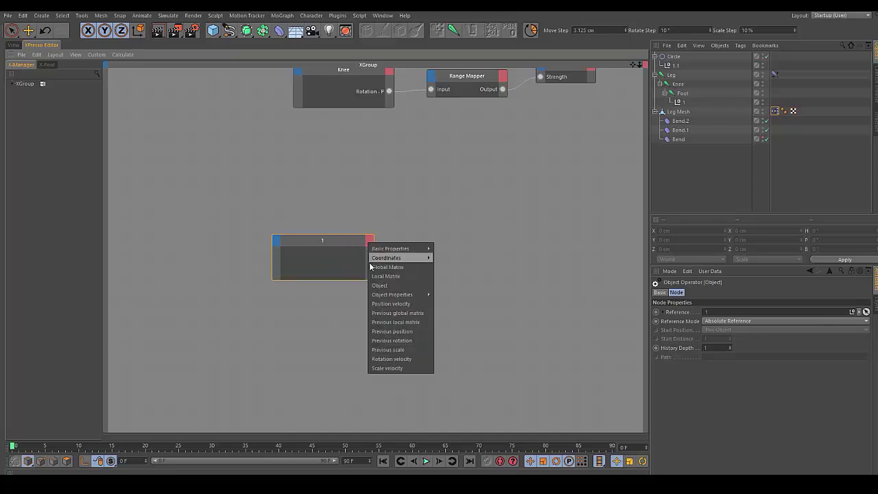
click(378, 267)
click(480, 217)
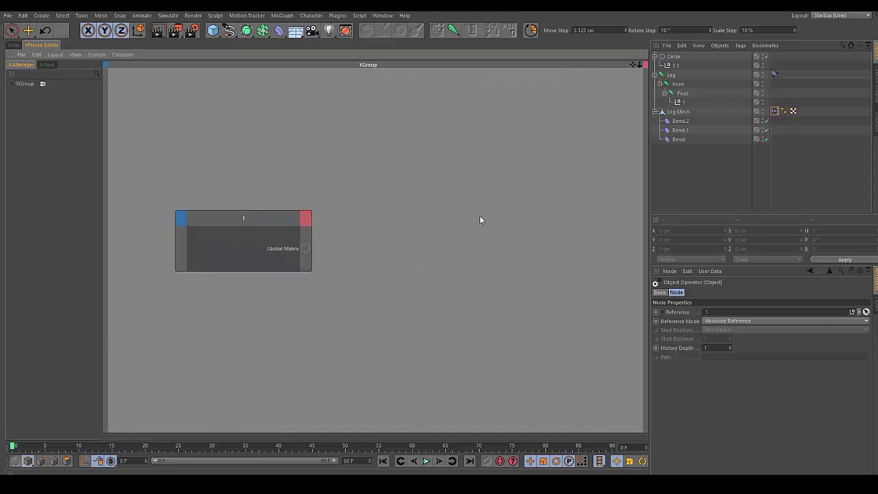
Add null 1.1 as a node and connect node 1's Global Matrix output to its Global Matrix input
drag(676, 65, 388, 254)
mouse_move(447, 224)
mouse_down()
mouse_move(445, 242)
mouse_move(456, 232)
mouse_up()
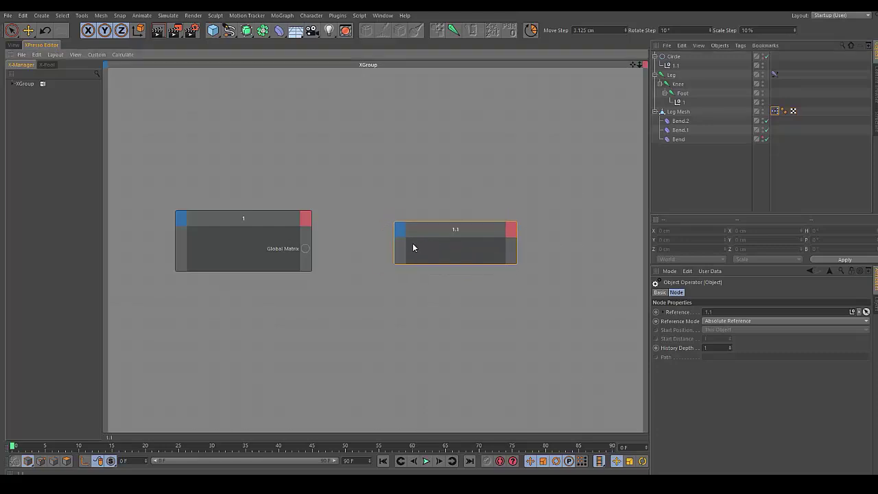
click(300, 250)
drag(306, 248, 397, 214)
click(422, 254)
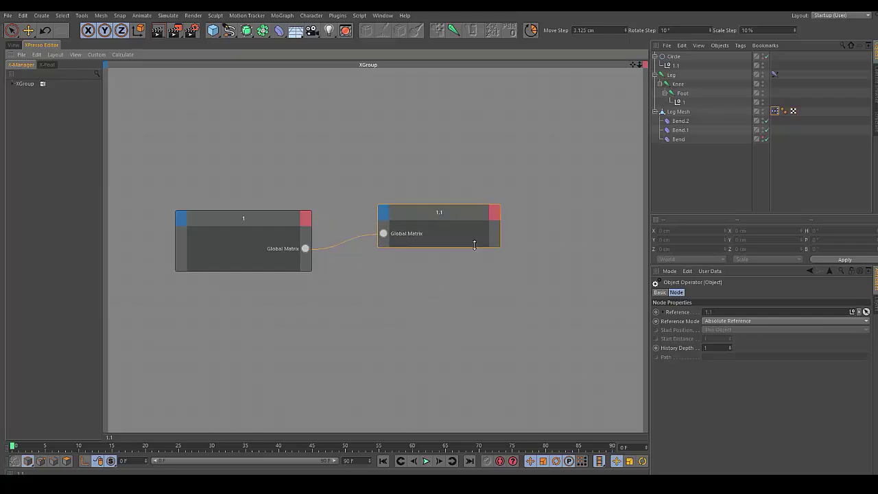
Enlarge node 1.1 and give it Rotation . P and Rotation . B outputs
drag(500, 248, 555, 292)
click(461, 178)
alt+middle_drag(598, 211, 492, 197)
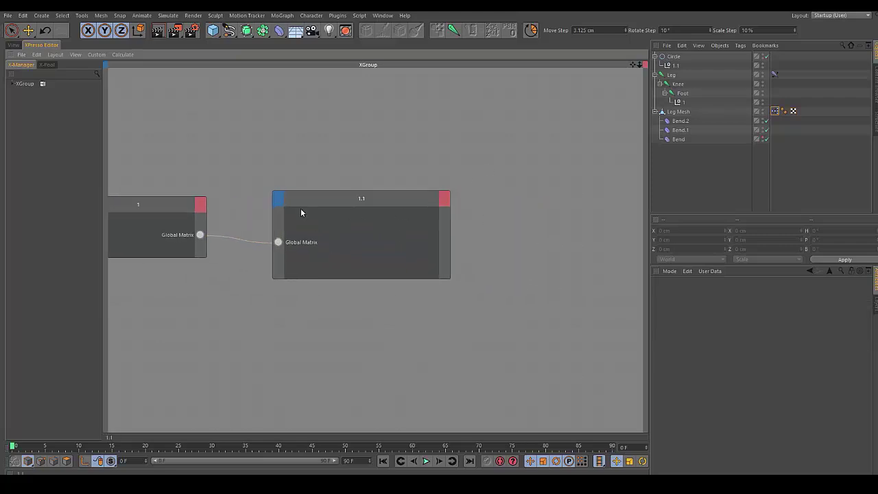
click(447, 199)
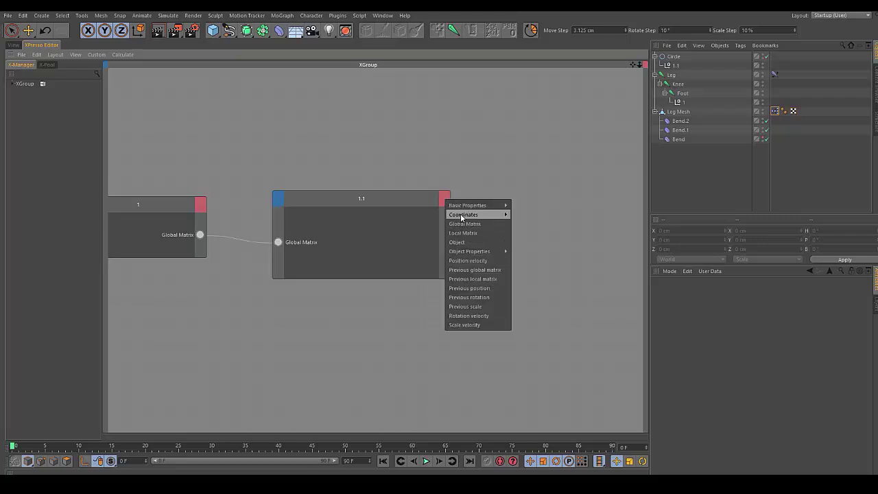
mouse_move(474, 214)
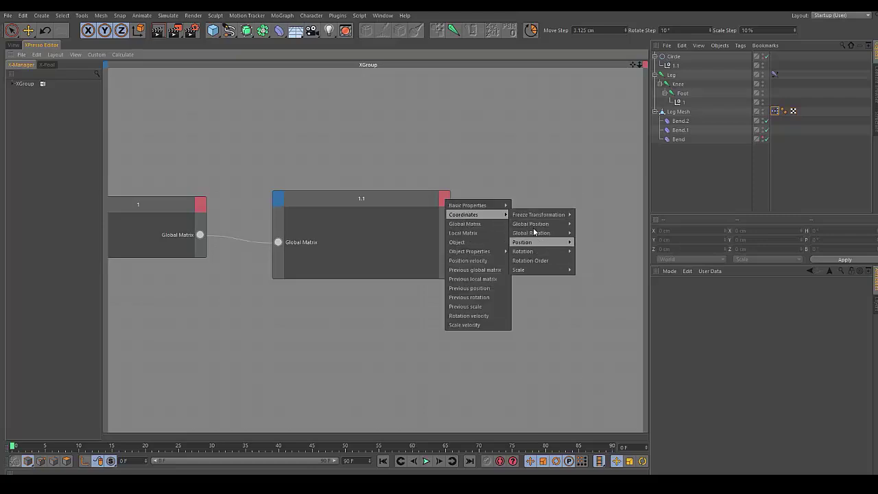
mouse_move(533, 252)
click(587, 270)
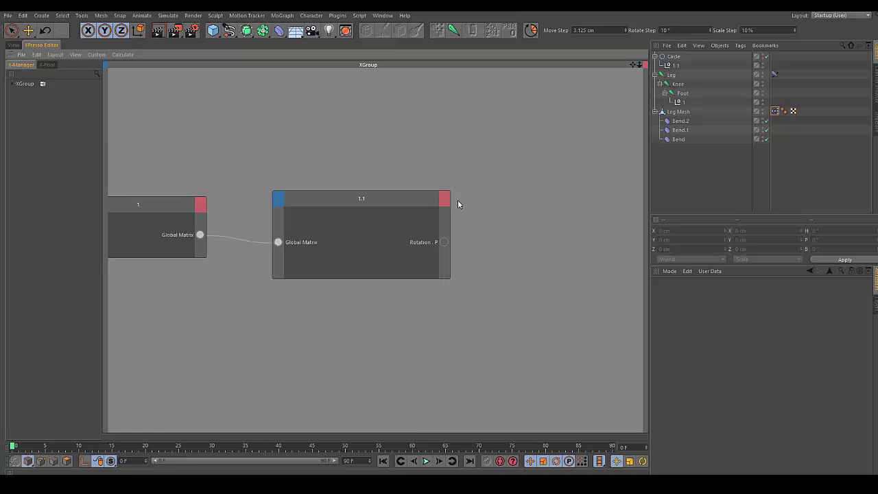
click(444, 199)
mouse_move(470, 212)
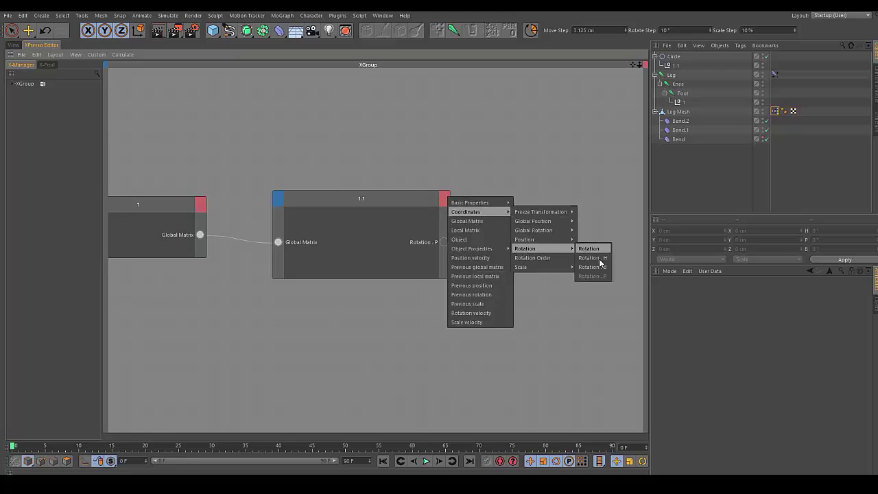
click(594, 267)
Add a Range Mapper node beside node 1.1
scroll(524, 201, down, 2)
scroll(527, 222, down, 4)
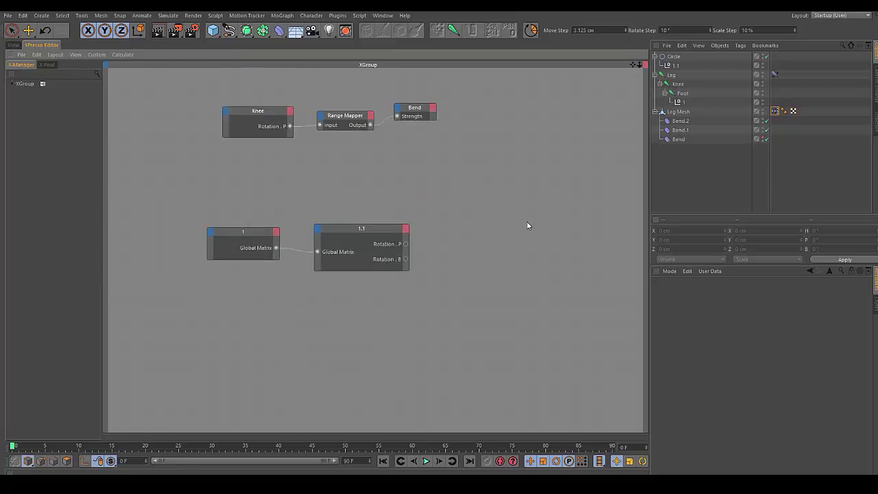
scroll(525, 222, up, 5)
right_click(391, 218)
click(299, 151)
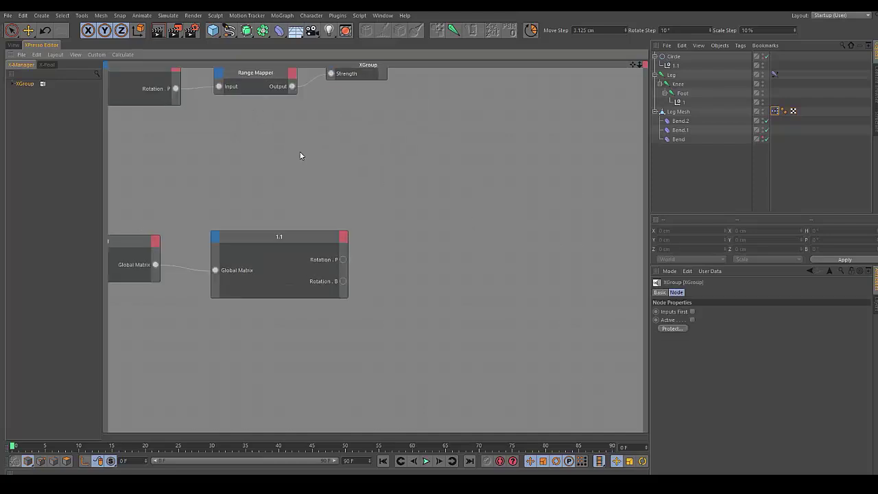
right_click(449, 216)
mouse_move(476, 223)
mouse_move(536, 224)
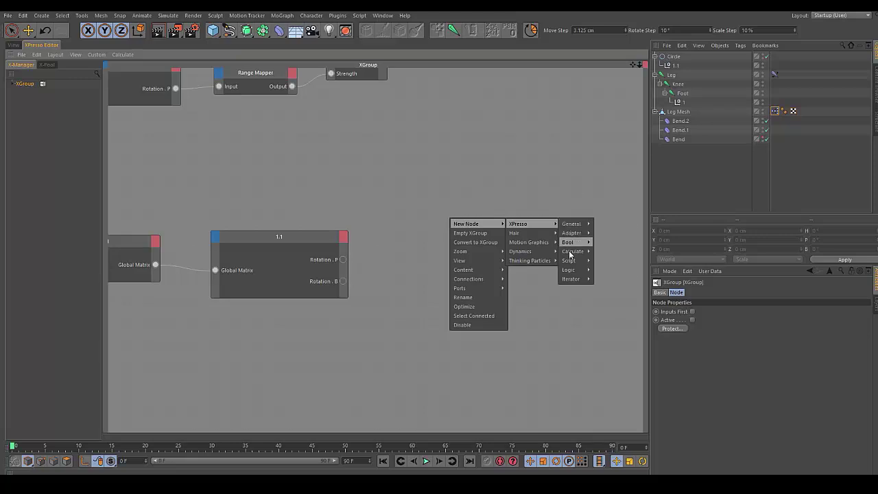
mouse_move(573, 251)
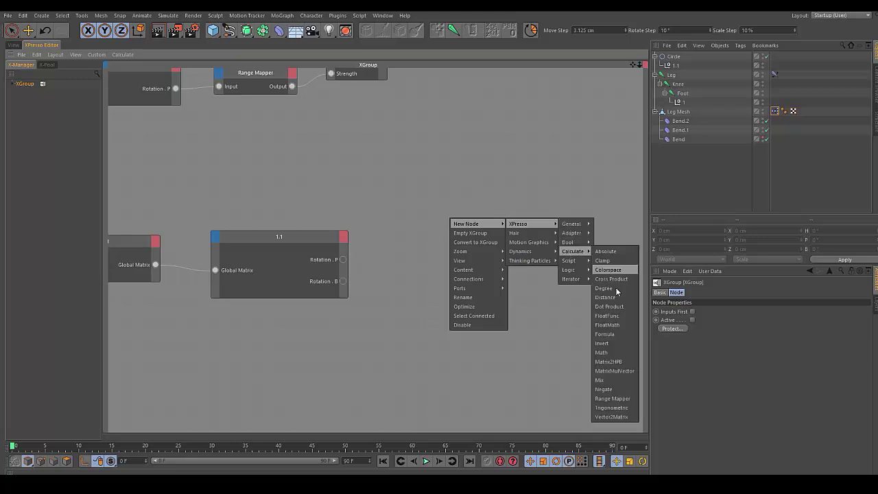
click(624, 399)
scroll(418, 233, up, 3)
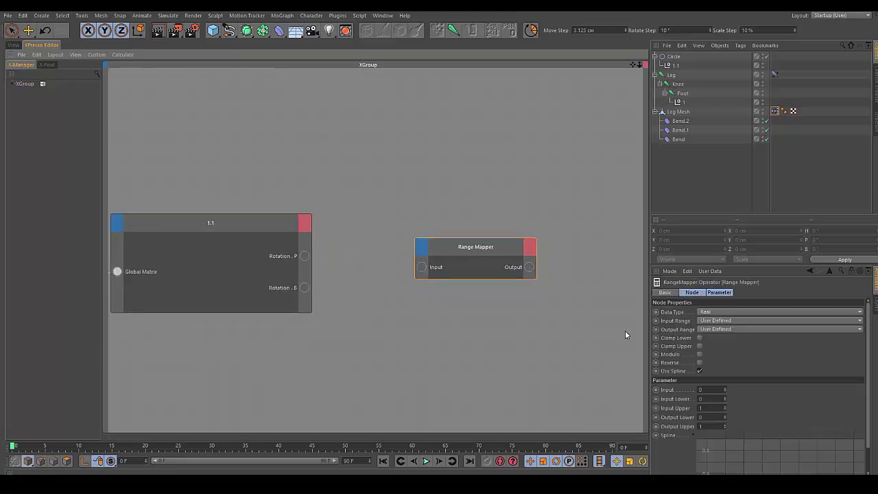
Set the new Range Mapper's input range to Degree and its output range to Percent
click(714, 323)
scroll(715, 332, down, 2)
scroll(714, 322, up, 2)
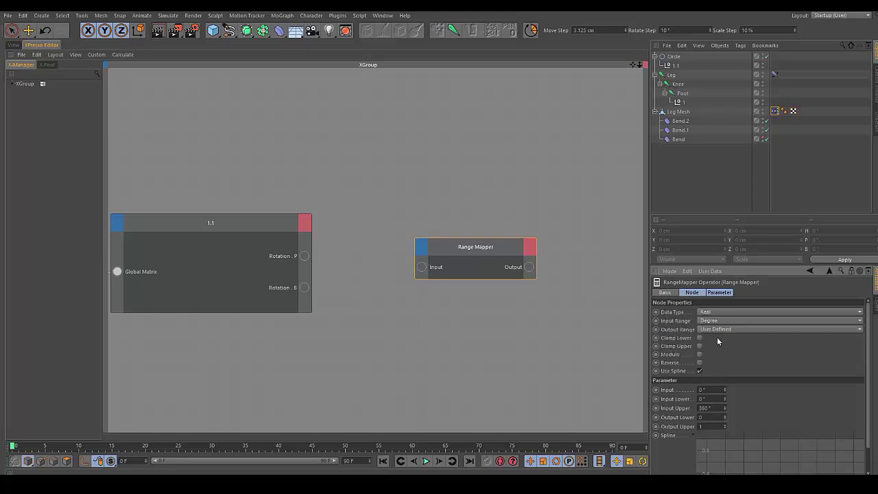
click(714, 330)
click(714, 333)
click(713, 337)
scroll(670, 400, down, 2)
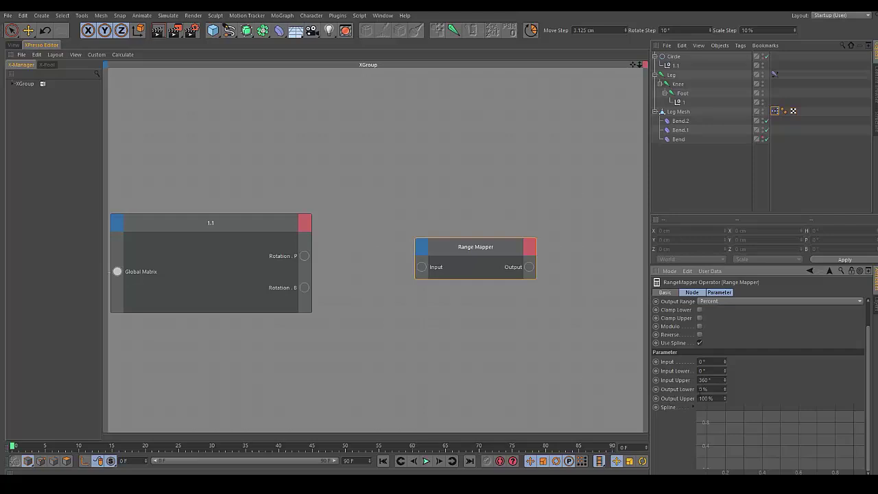
Set the Range Mapper's input limits to -60° lower and 60° upper, and its output limits to 100% lower and -100% upper
click(712, 371)
key(Tab)
click(703, 370)
key(BackSpace)
text(-55)
key(BackSpace)
key(BackSpace)
text(60)
key(Tab)
text(60)
key(Tab)
text(100)
key(Tab)
text(-100)
Duplicate the Range Mapper below the original, feeding Rotation . P into the original and Rotation . B into the copy
drag(463, 248, 463, 208)
ctrl+drag(466, 209, 461, 290)
drag(407, 310, 304, 287)
key(ctrl+z)
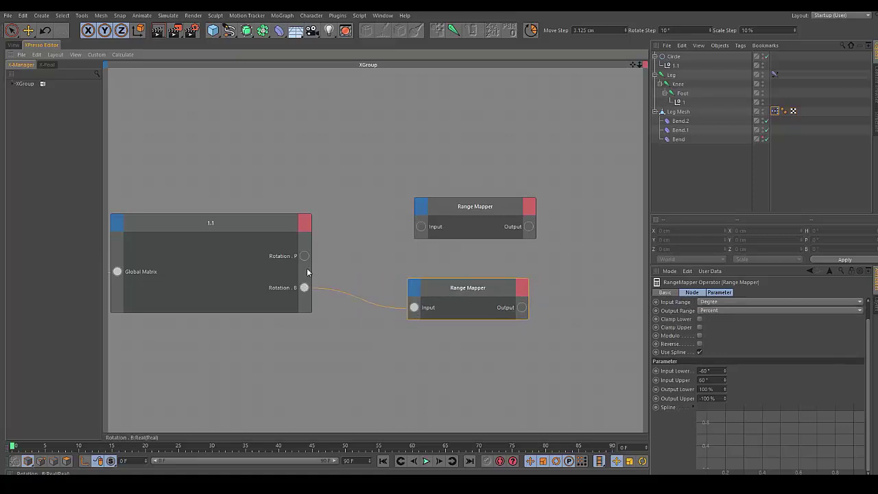
drag(304, 255, 424, 226)
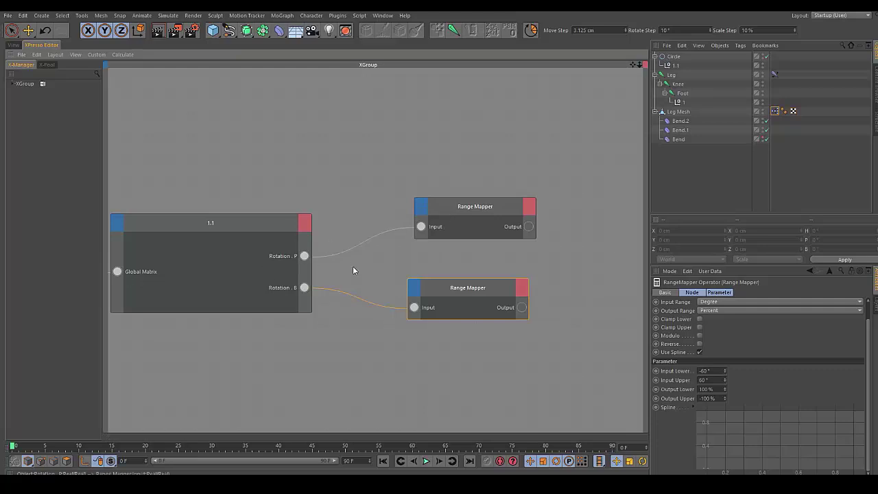
Add the Bend.2 and Bend.1 deformers as nodes beside the upper and lower Range Mappers
middle_drag(475, 154, 416, 137)
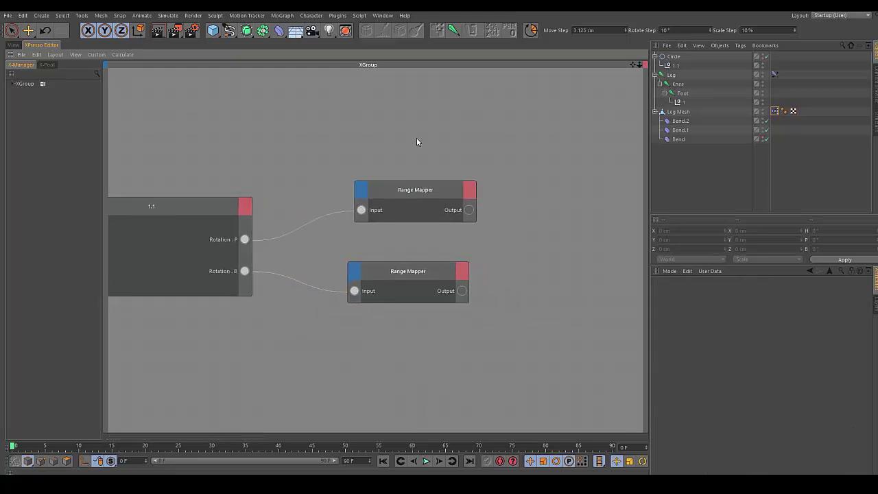
scroll(432, 137, down, 1)
click(679, 122)
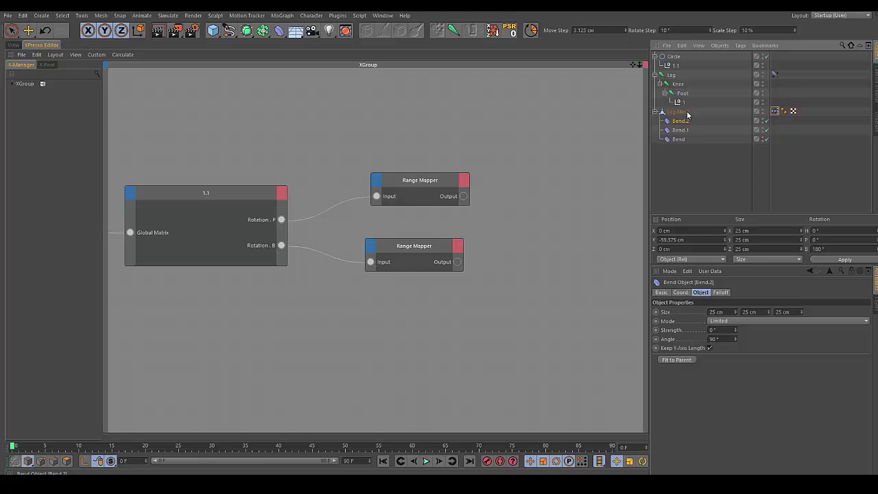
drag(679, 122, 563, 163)
click(680, 130)
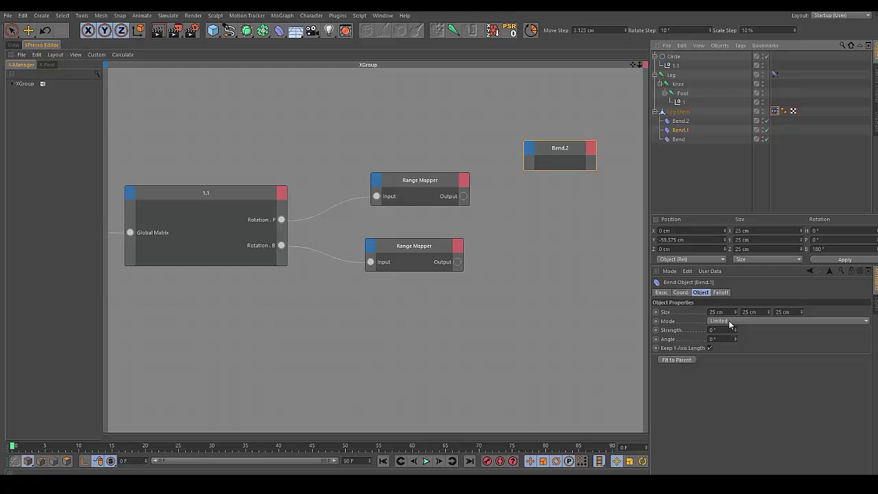
drag(679, 131, 529, 286)
Connect the lower Range Mapper's output to the Strength input of Bend.1
drag(457, 266, 516, 277)
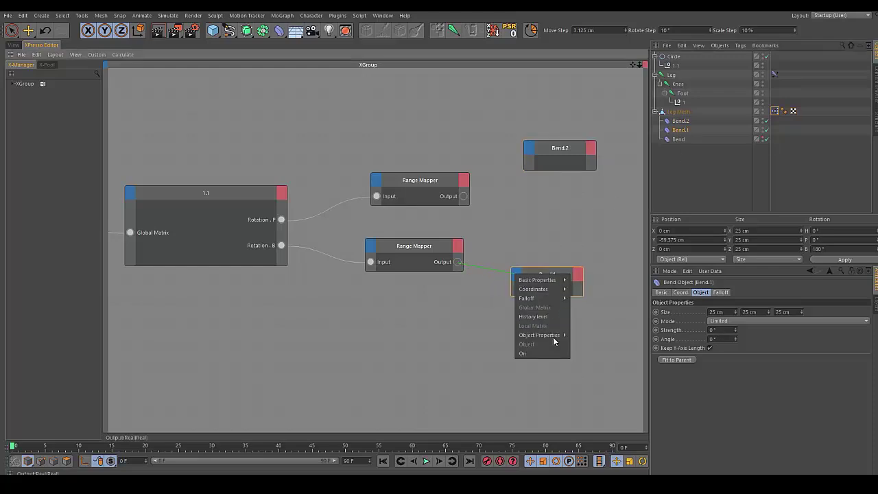
mouse_move(548, 333)
click(588, 374)
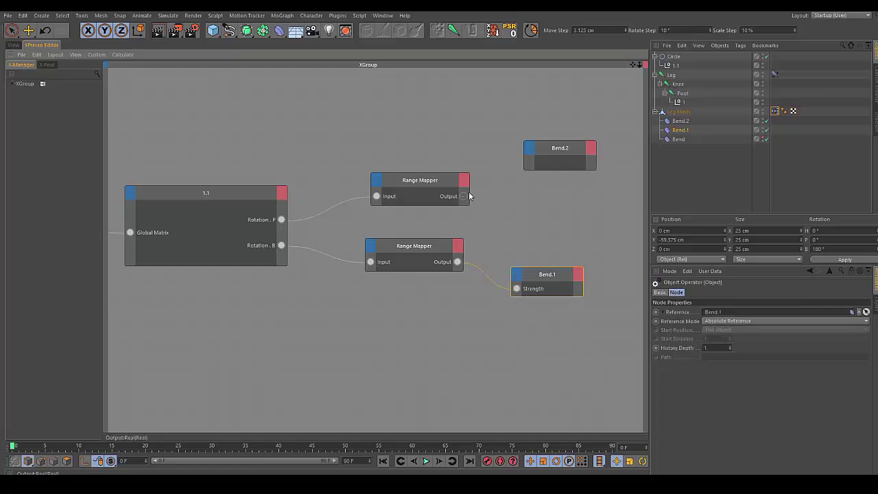
Connect the output of the Range Mapper fed by Rotation.P to the Strength input of the Bend.2 node
drag(465, 196, 528, 156)
mouse_move(560, 211)
click(609, 244)
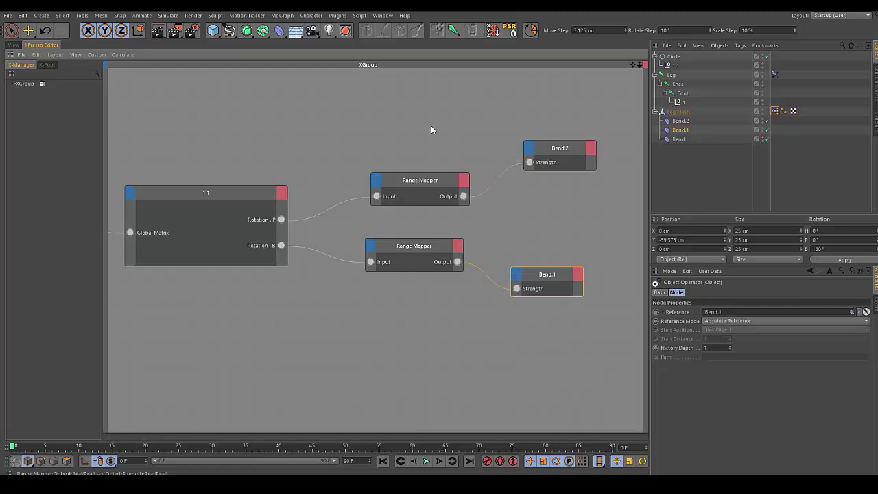
scroll(431, 127, down, 3)
alt+middle_drag(365, 69, 410, 130)
Return to the 3D viewport, deselect everything, and hide the Bend.2 deformer in the viewport
click(14, 46)
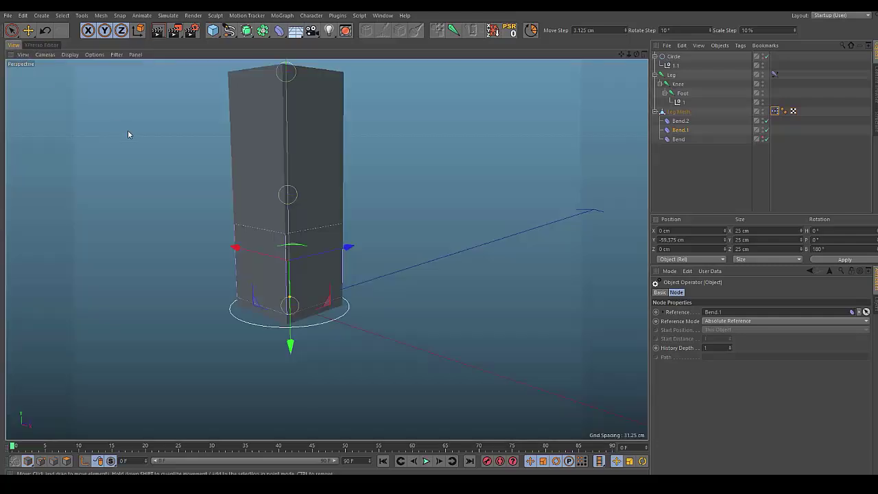
click(124, 145)
alt+drag(125, 146, 75, 131)
double_click(763, 119)
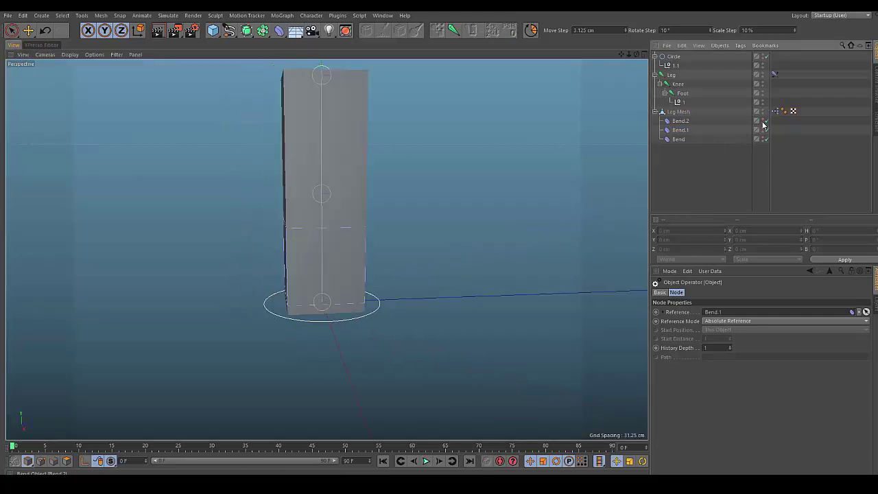
alt+drag(462, 230, 492, 222)
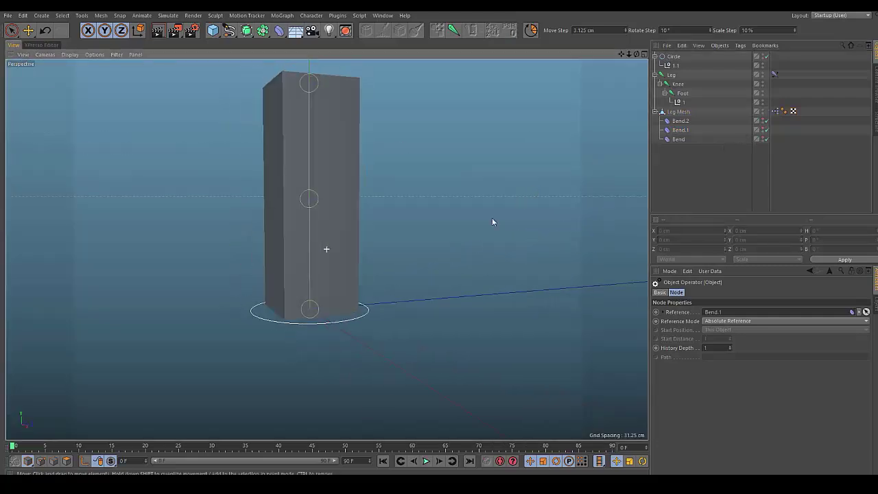
Raise the circle controller at the leg's base to about 32 cm to test the leg's bending
click(369, 313)
drag(358, 246, 386, 156)
alt+drag(326, 249, 249, 194)
Inspect the parameters of the two Range Mapper nodes driving Bend.1 and Bend.2 in the XPresso graph
click(43, 45)
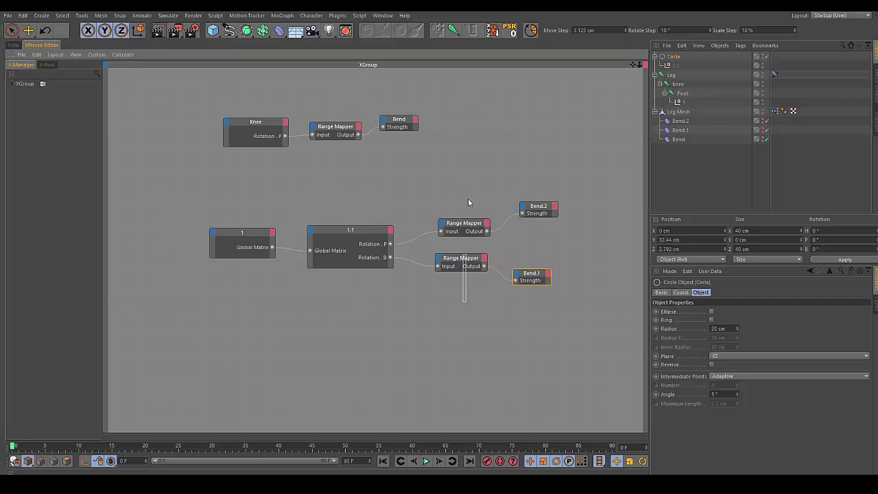
drag(464, 300, 468, 202)
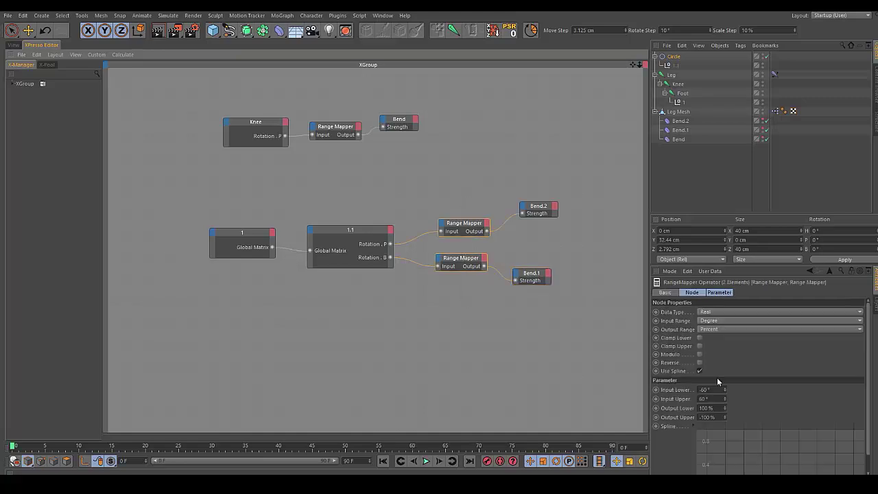
click(13, 45)
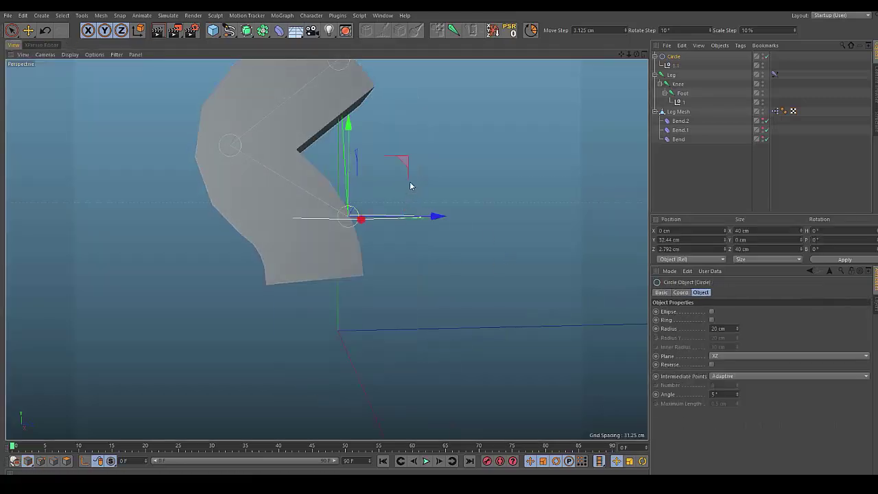
Try another position for the circle controller, undo it, reset the circle to the origin, and deselect it
drag(441, 182, 546, 306)
key(ctrl+z)
click(509, 33)
click(430, 190)
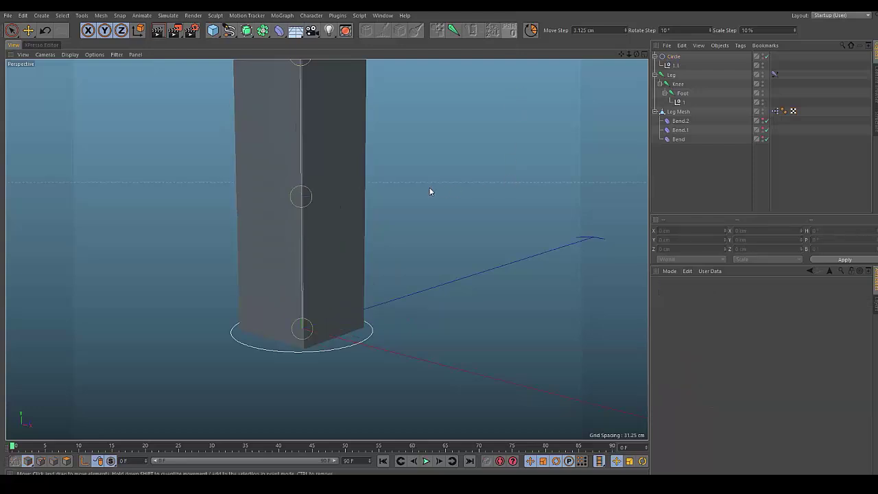
Add a Subdivision Surface as the parent of the Leg Mesh
alt+drag(430, 190, 478, 224)
alt+middle_drag(478, 224, 465, 267)
alt+drag(488, 224, 499, 219)
scroll(500, 220, down, 1)
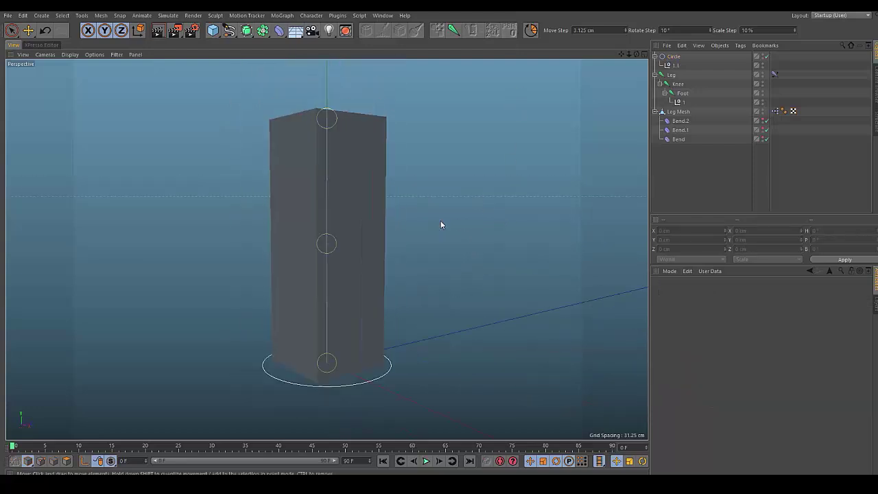
alt+drag(440, 225, 382, 172)
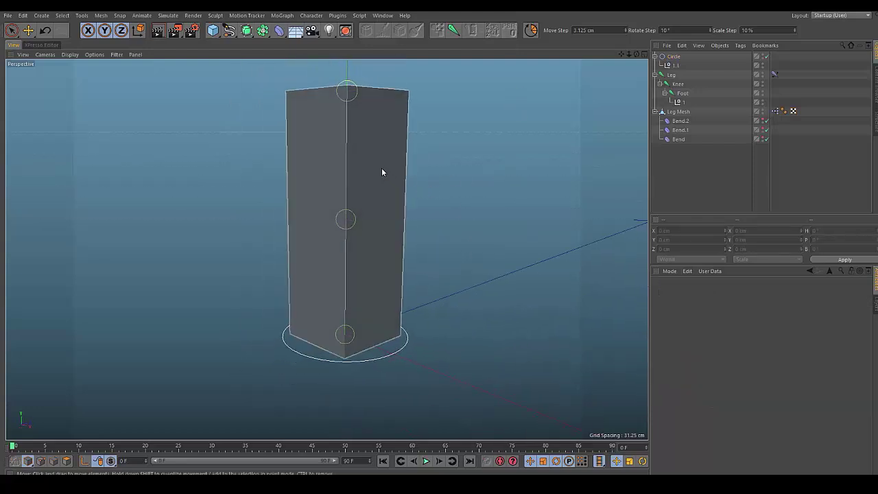
click(364, 176)
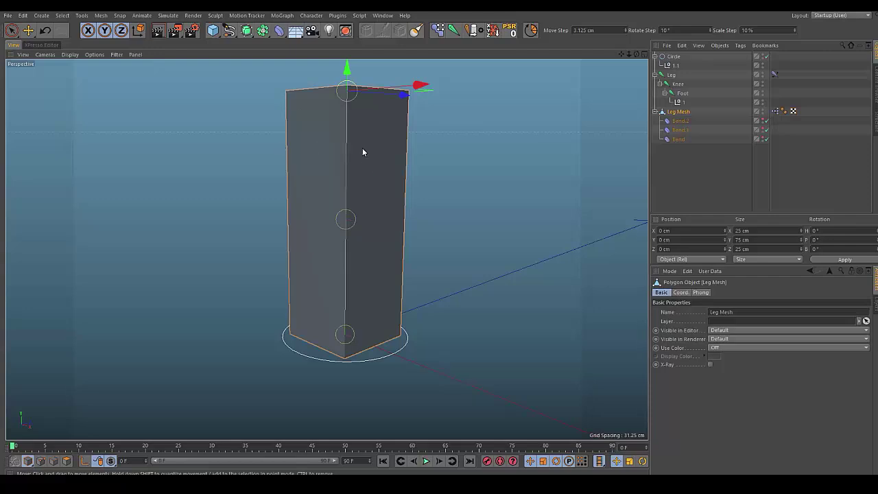
alt+click(247, 30)
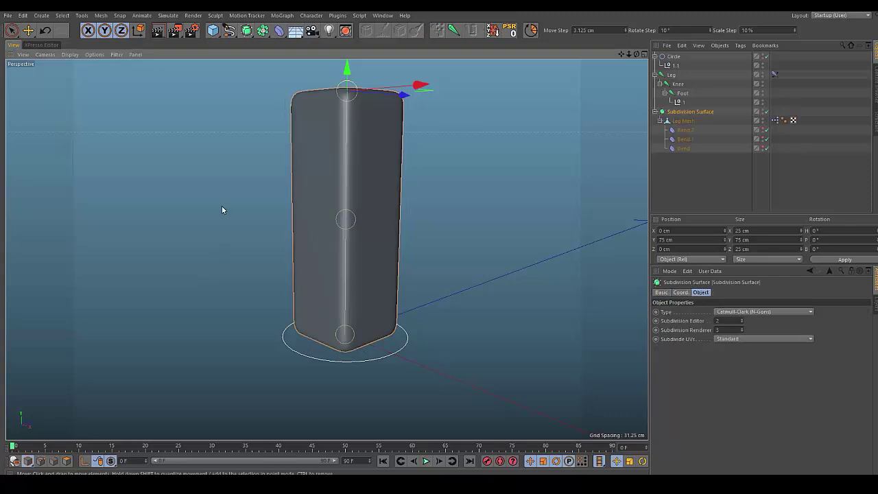
Select the Leg Mesh inside the Subdivision Surface and switch to edge mode
alt+drag(222, 201, 568, 238)
click(686, 122)
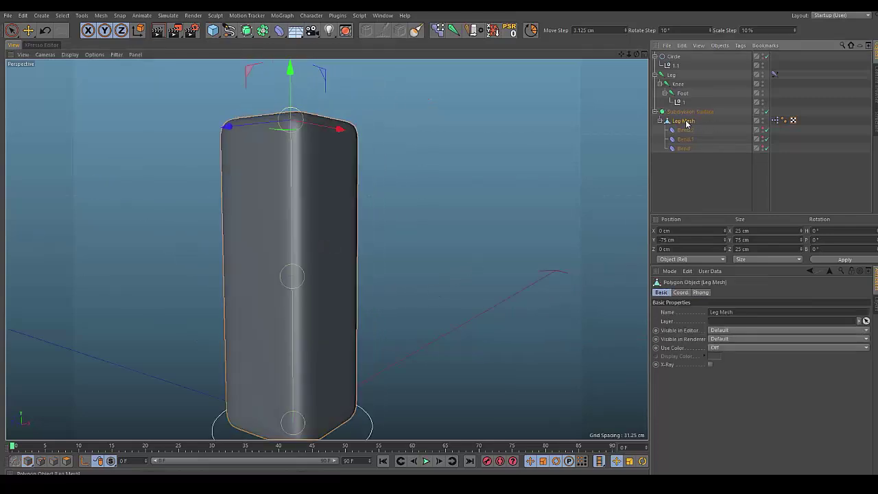
click(680, 112)
click(679, 121)
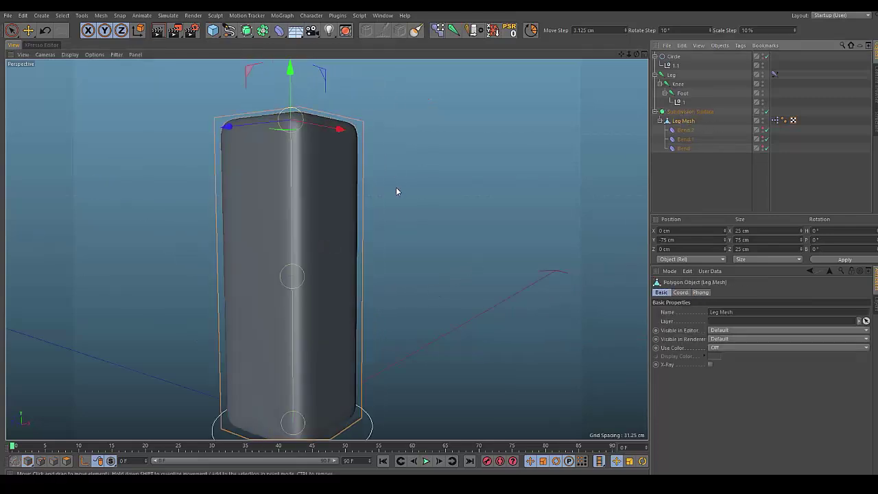
key(o)
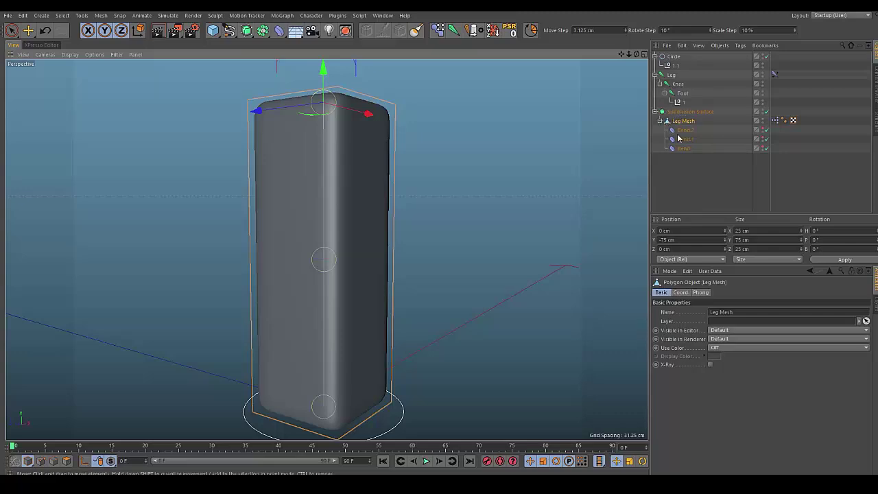
alt+middle_drag(469, 208, 482, 182)
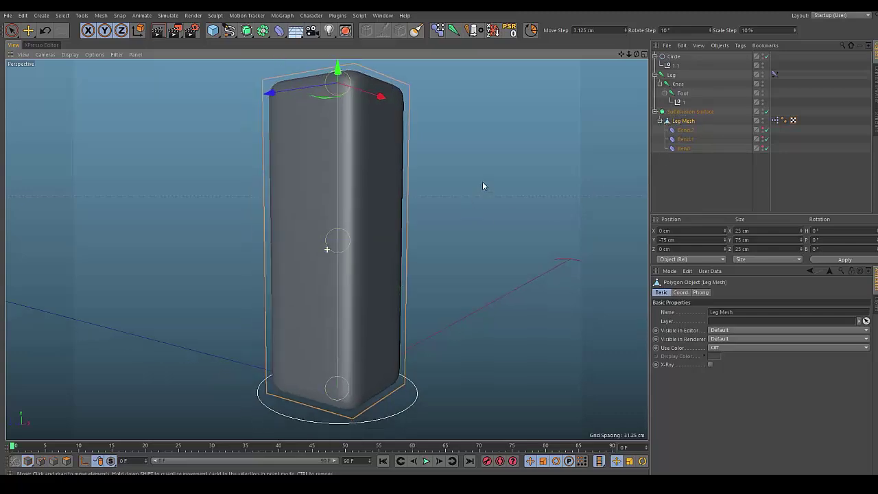
alt+drag(482, 182, 442, 207)
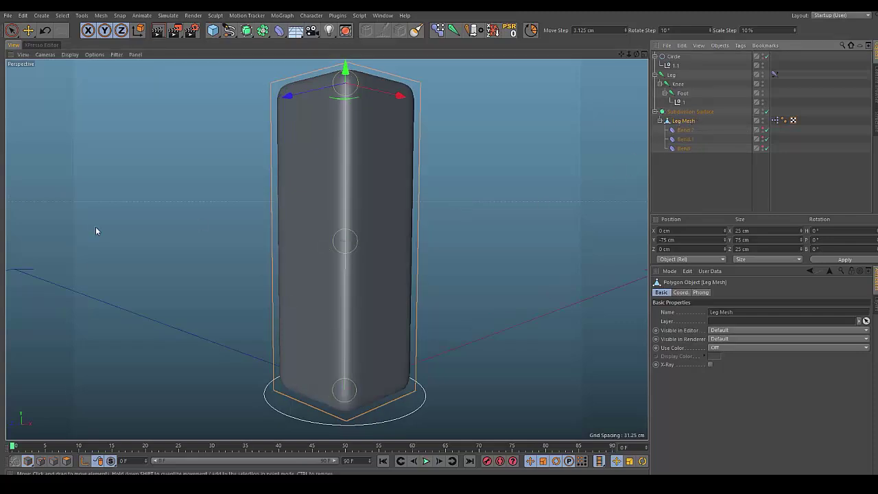
click(55, 462)
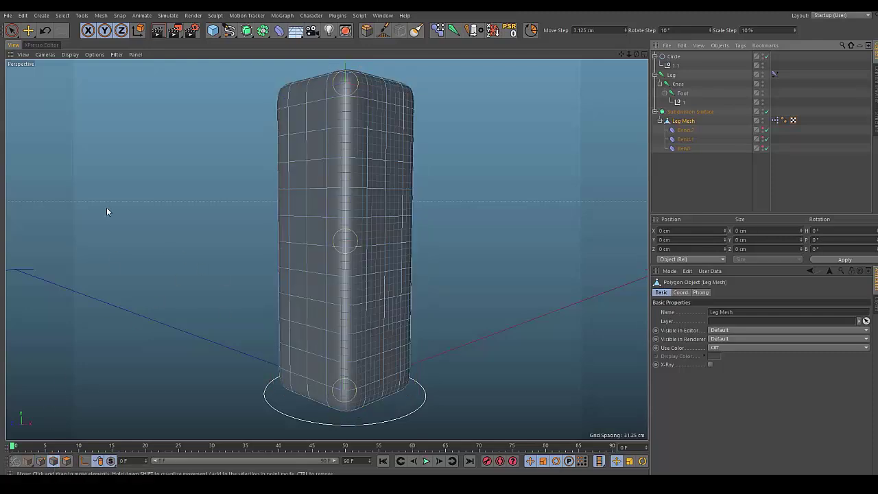
alt+middle_drag(107, 209, 90, 221)
alt+drag(168, 189, 233, 209)
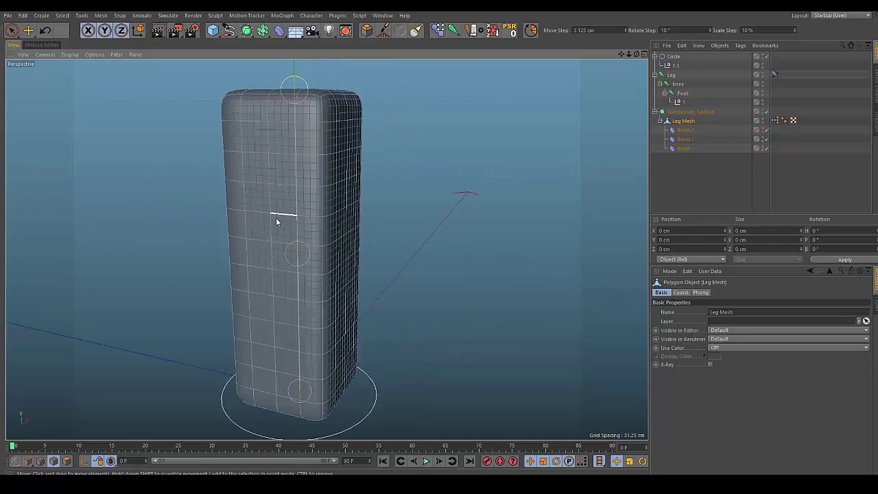
click(281, 187)
drag(257, 181, 251, 193)
key(ctrl+z)
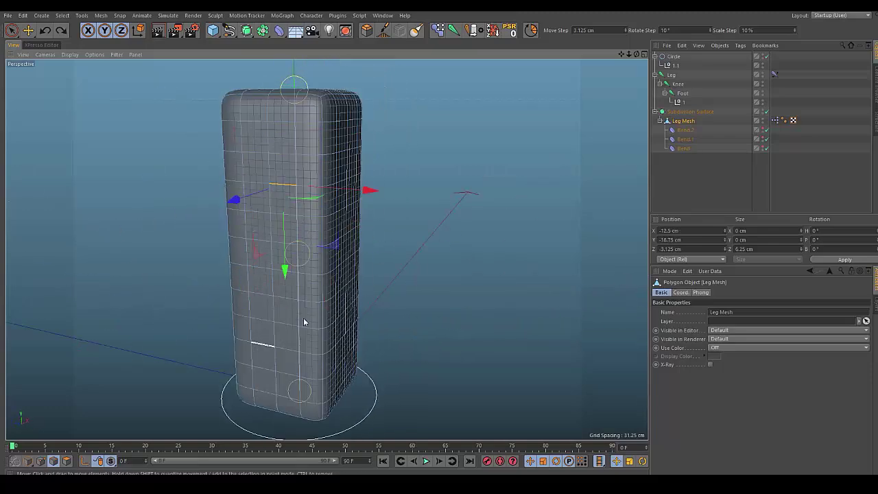
Activate the Loop Selection tool for the Leg Mesh edges
alt+drag(500, 236, 452, 235)
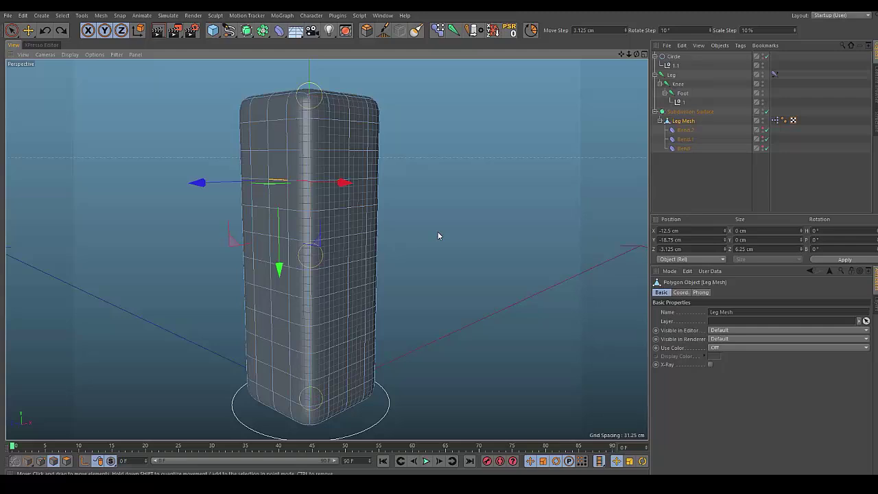
right_click(438, 235)
key(u)
key(l)
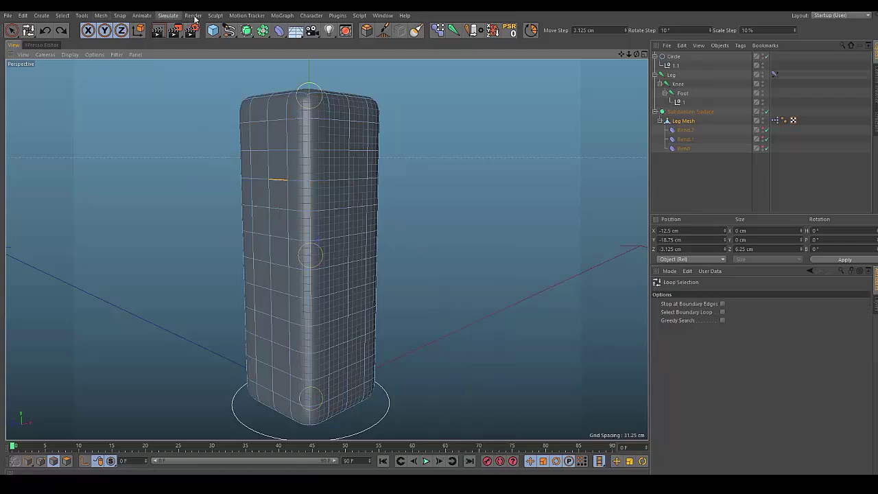
click(81, 15)
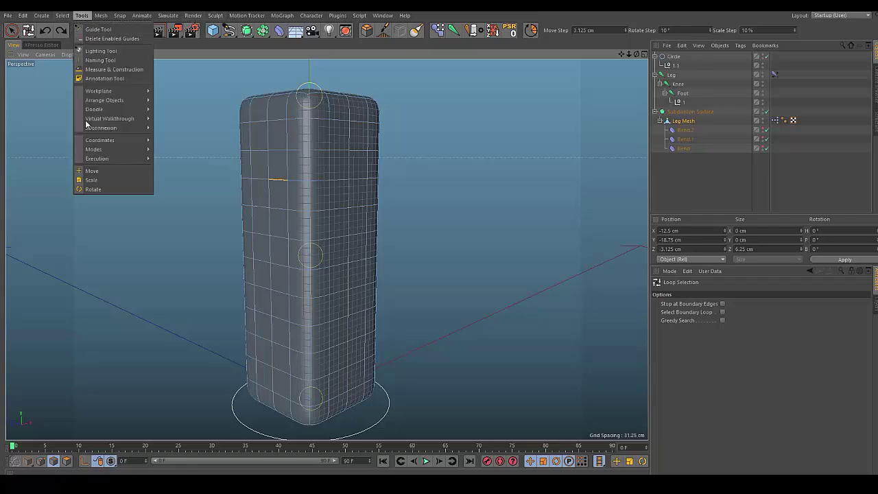
mouse_move(91, 110)
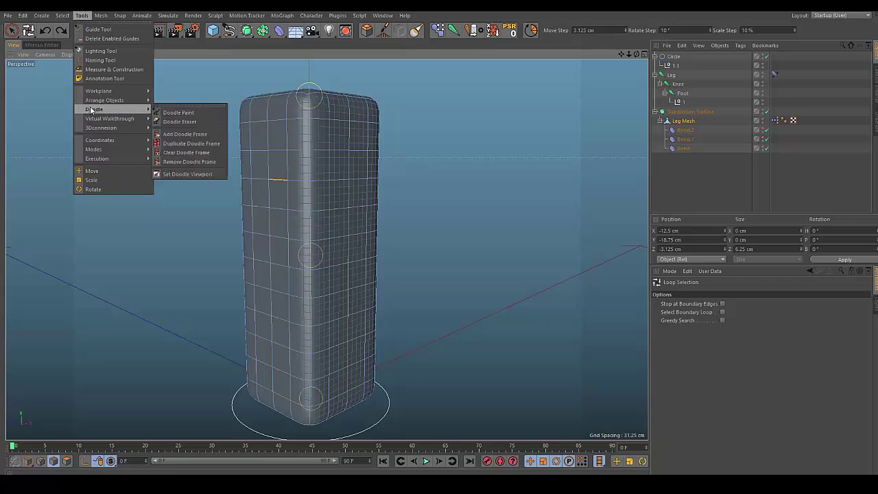
click(207, 82)
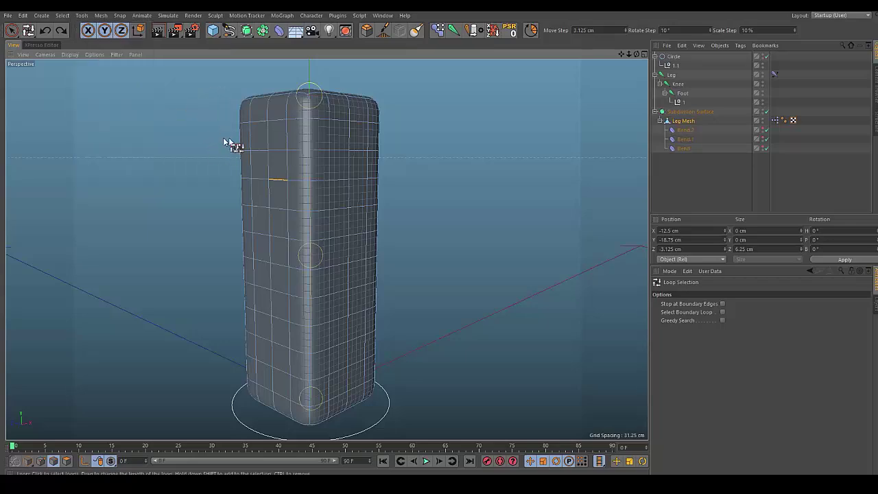
Loop-select the edges along the outer corners and rims of the Leg Mesh
alt+drag(224, 142, 219, 137)
alt+middle_drag(336, 85, 320, 131)
alt+drag(294, 123, 297, 136)
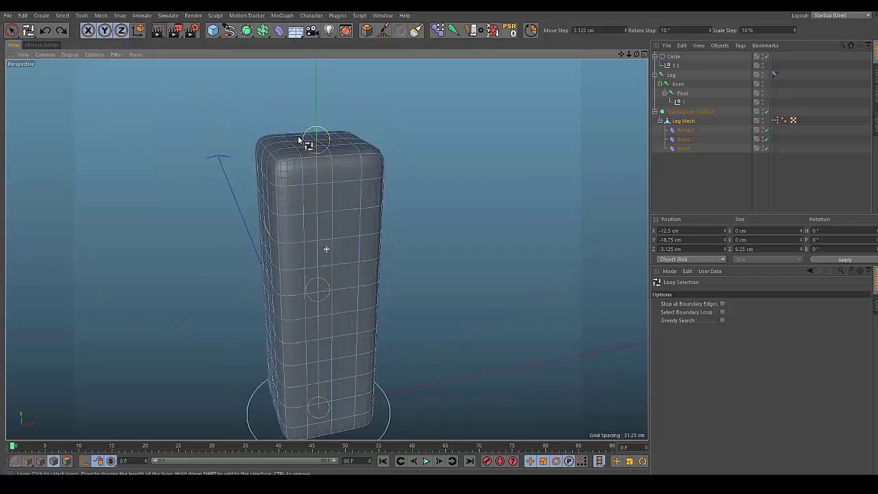
click(280, 167)
alt+drag(270, 163, 309, 161)
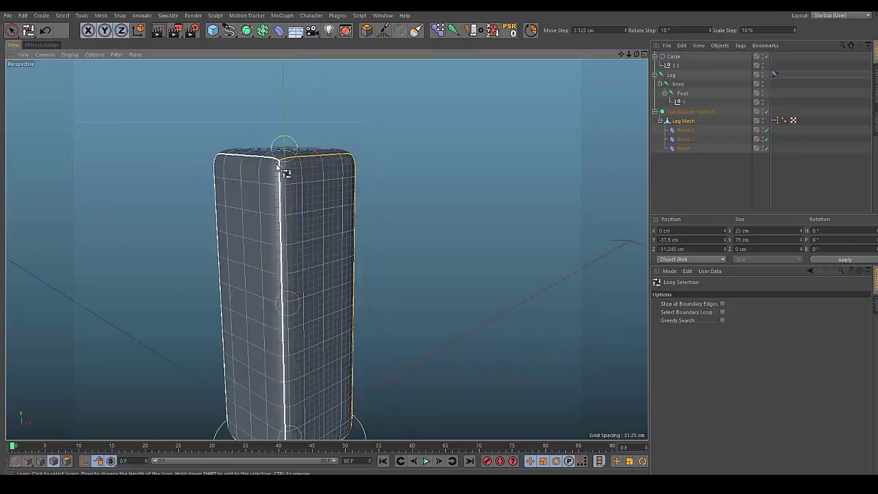
alt+drag(480, 185, 378, 188)
alt+drag(275, 240, 269, 159)
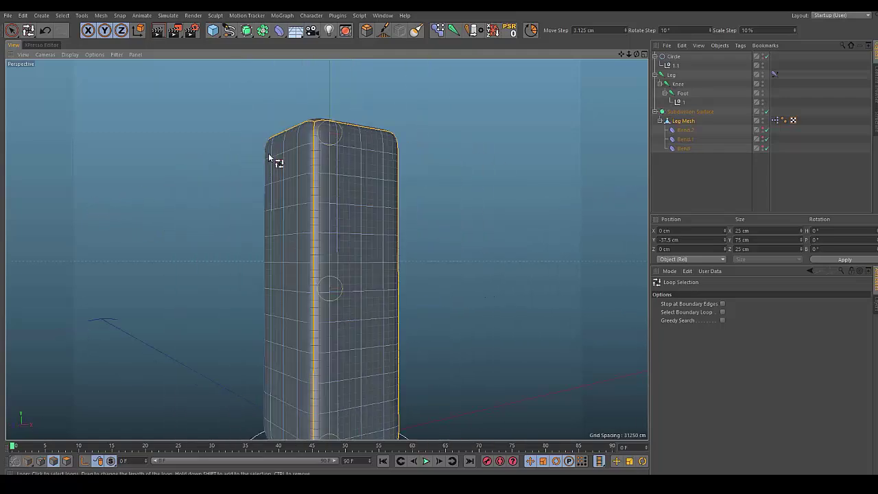
Apply a Subdivision Surface weight of 80% strength to the selected corner edges of the leg
key(m)
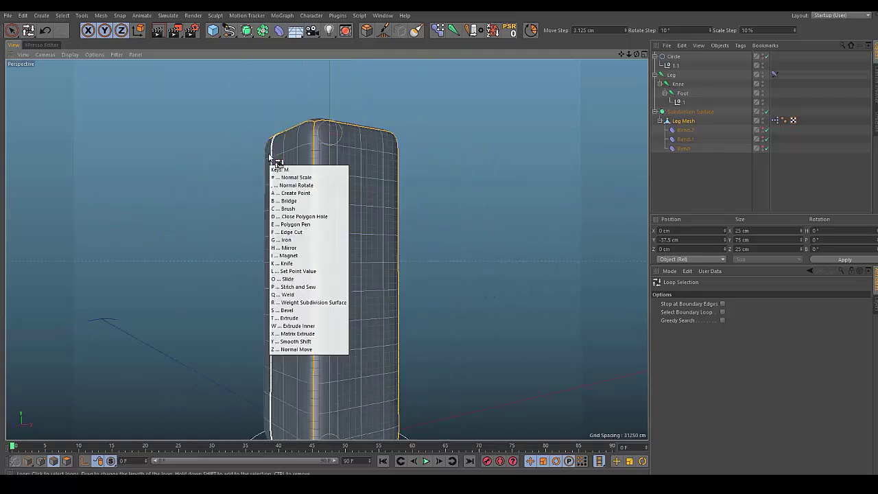
key(r)
alt+drag(337, 144, 271, 169)
alt+middle_drag(271, 169, 245, 156)
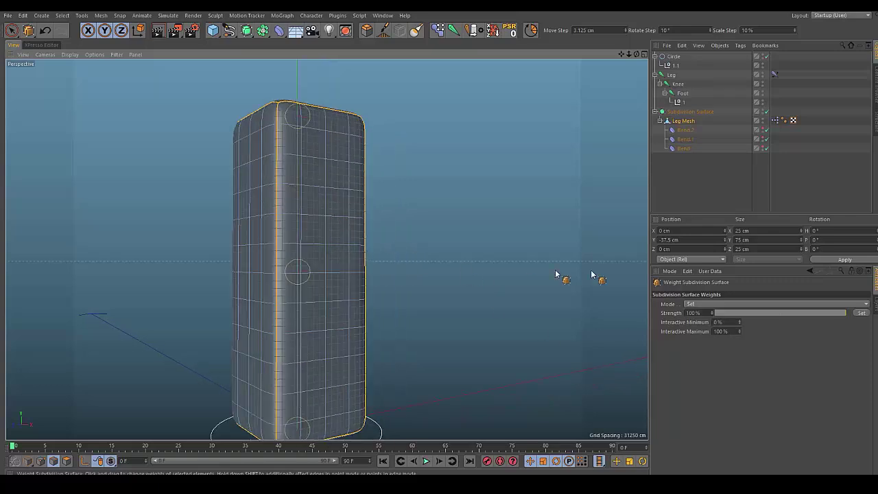
drag(703, 314, 654, 313)
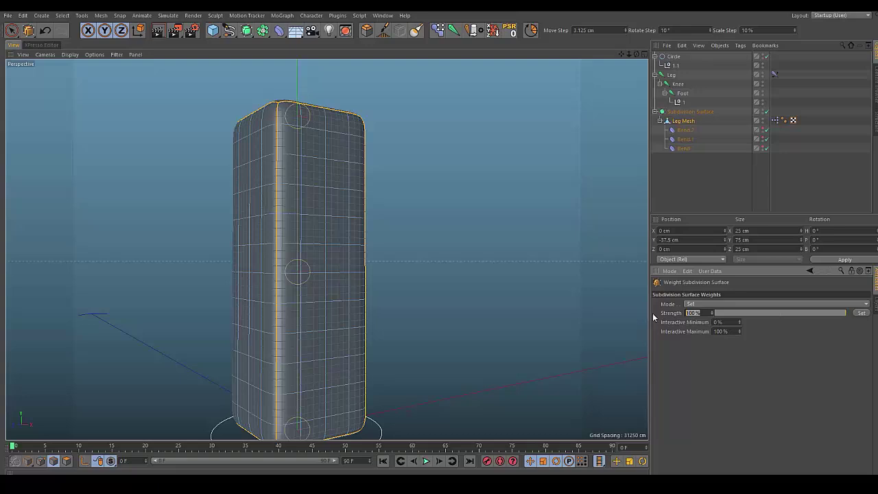
text(80)
key(Return)
click(863, 313)
alt+middle_drag(426, 238, 489, 201)
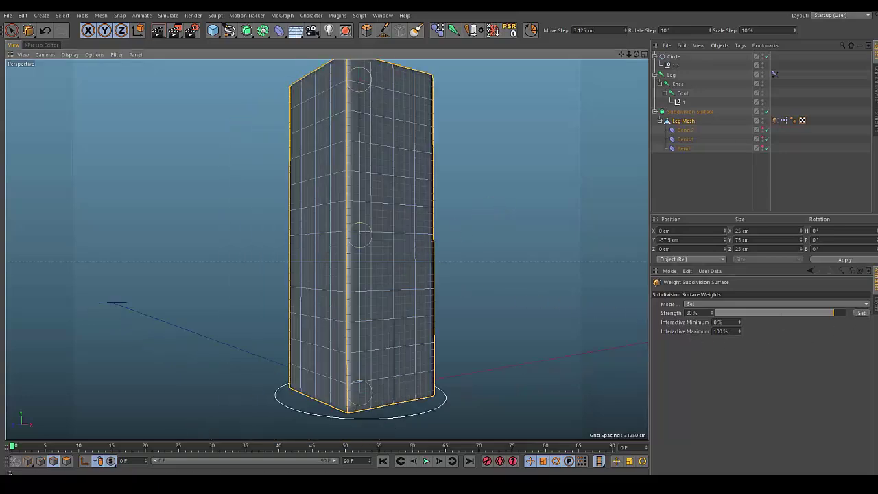
Return to model mode with the Move tool and deselect the Leg Mesh
click(28, 463)
key(e)
click(193, 227)
Check the leg's sharpened edges from several angles and select the circle controller at its base
alt+drag(193, 227, 341, 296)
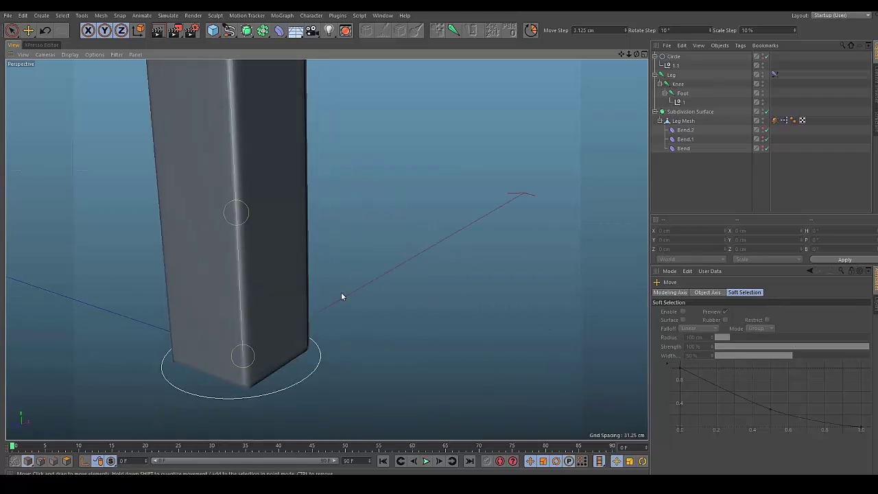
alt+drag(330, 340, 382, 328)
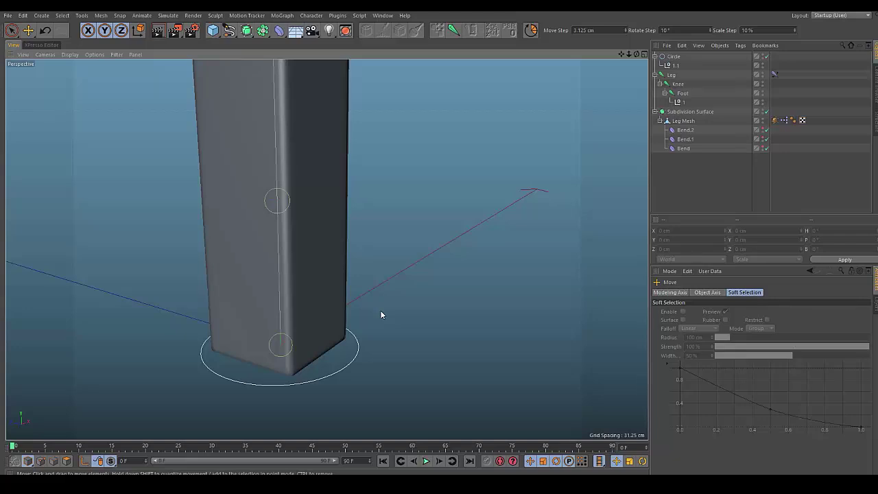
alt+middle_drag(380, 311, 361, 351)
scroll(398, 300, down, 1)
alt+drag(360, 351, 390, 334)
scroll(389, 334, down, 3)
alt+drag(411, 283, 361, 361)
click(360, 361)
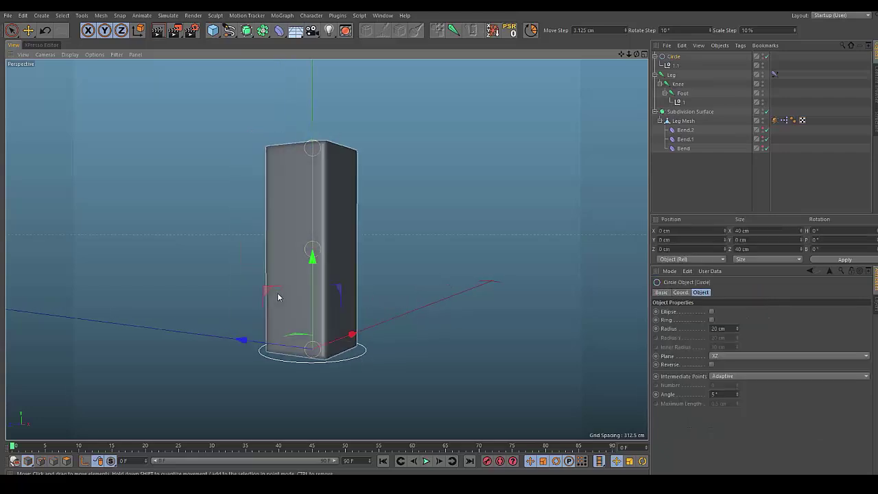
Test the leg's bend by moving the circle controller, reset its PSR to the origin and deselect it
drag(276, 297, 542, 30)
click(510, 31)
click(471, 167)
alt+drag(471, 167, 254, 192)
Collapse the hierarchies, duplicate the complete leg rig and place the two copies side by side at X -12.5 cm and 12.5 cm
click(654, 75)
click(655, 83)
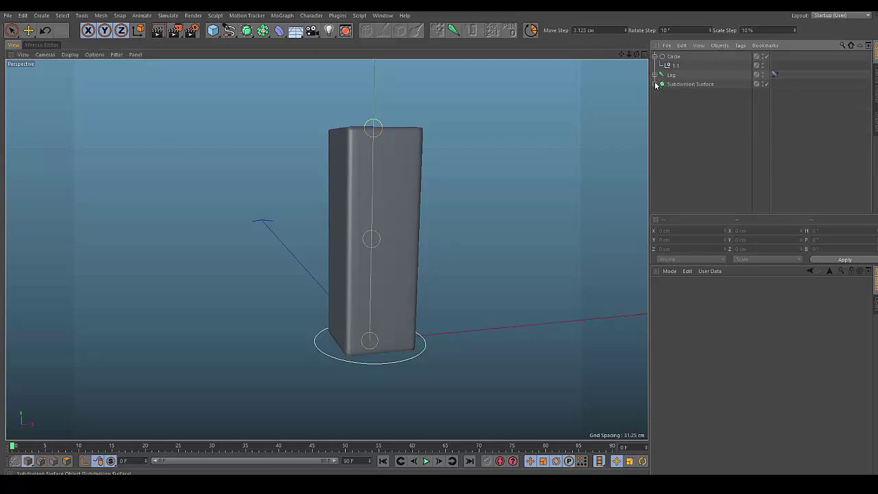
click(655, 56)
alt+drag(550, 161, 522, 190)
key(ctrl+a)
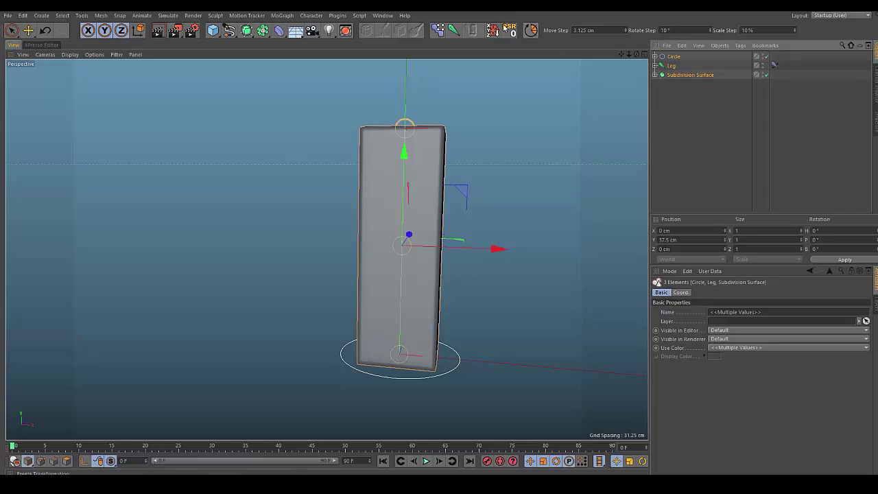
mouse_move(495, 249)
mouse_down()
mouse_move(438, 254)
mouse_move(501, 258)
mouse_up()
key(ctrl+c)
key(ctrl+v)
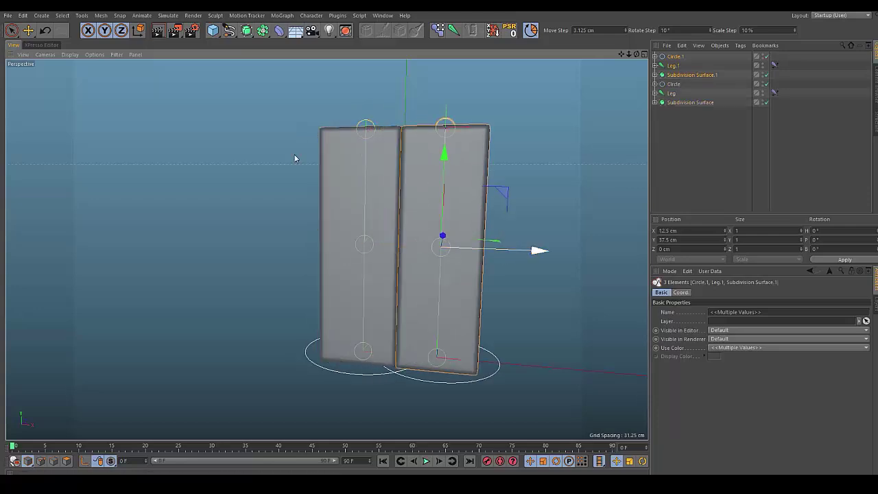
click(250, 167)
alt+drag(249, 166, 243, 167)
alt+middle_drag(194, 180, 179, 168)
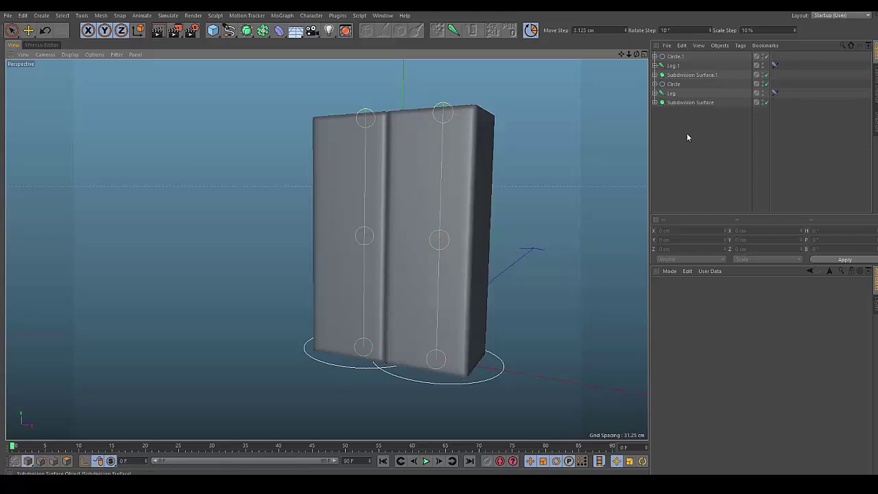
Try raising the circle controller of the leg at X -12.5 cm, and undo back to a single leg rig
click(322, 363)
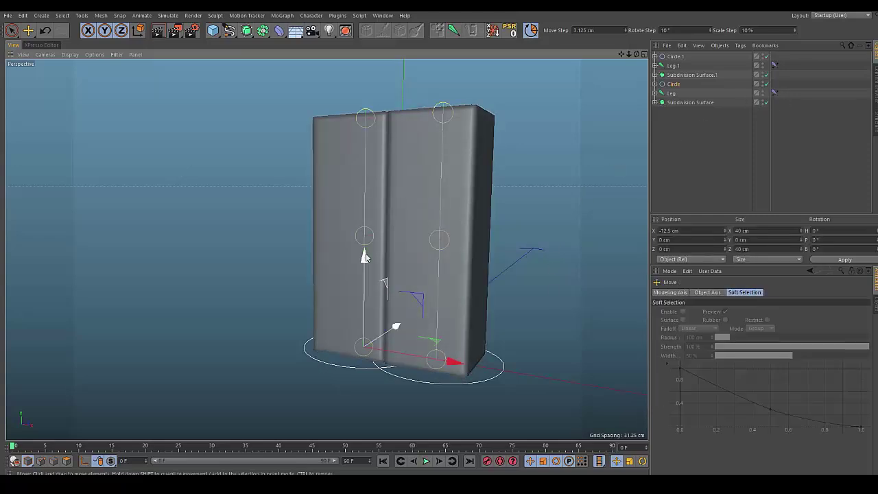
drag(365, 257, 370, 195)
key(ctrl+z)
key(ctrl+z)
key(ctrl+z)
key(ctrl+z)
key(ctrl+z)
key(ctrl+z)
Expand the Circle, Leg and Subdivision Surface hierarchies and open the settings of the Leg's IK tag
click(206, 200)
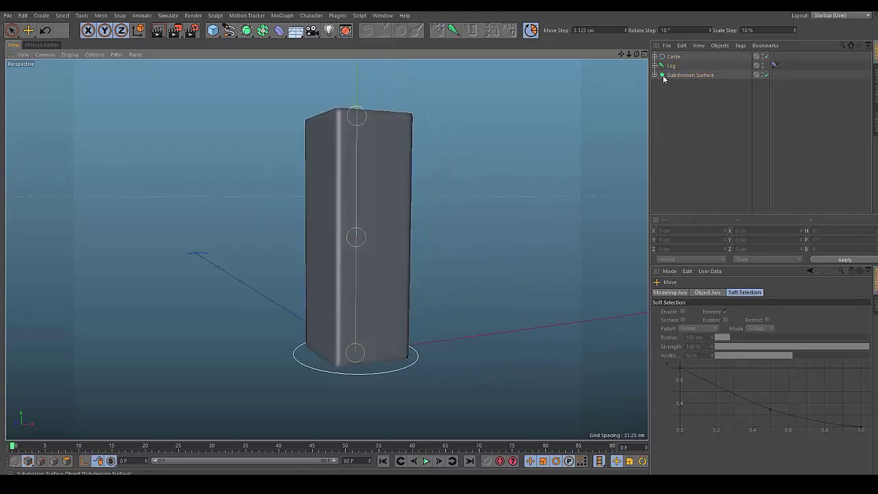
click(655, 75)
click(655, 66)
click(654, 56)
click(665, 93)
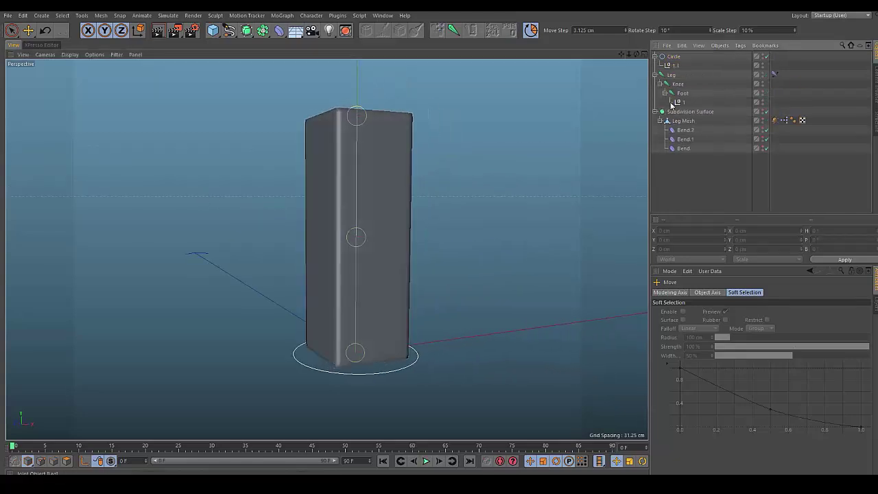
click(775, 74)
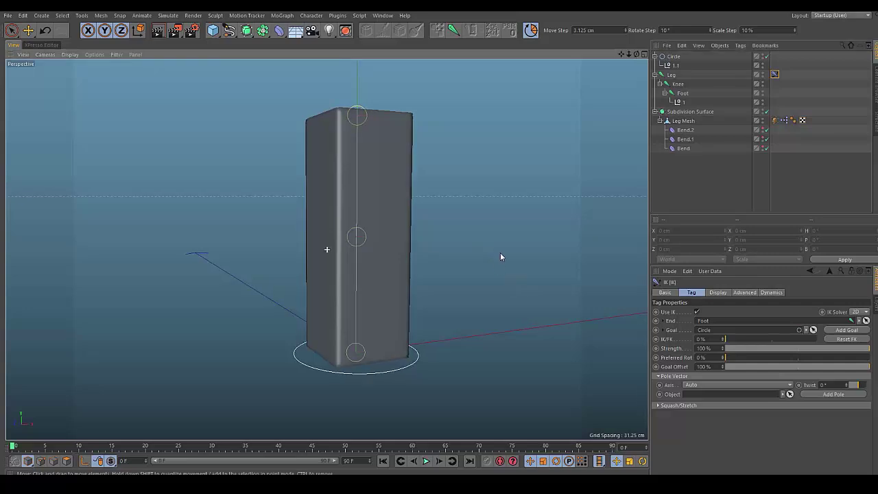
Try moving the circle controller to Y 25 cm, Z -18.75 cm and rotating it about its vertical axis, and undo both changes
click(443, 377)
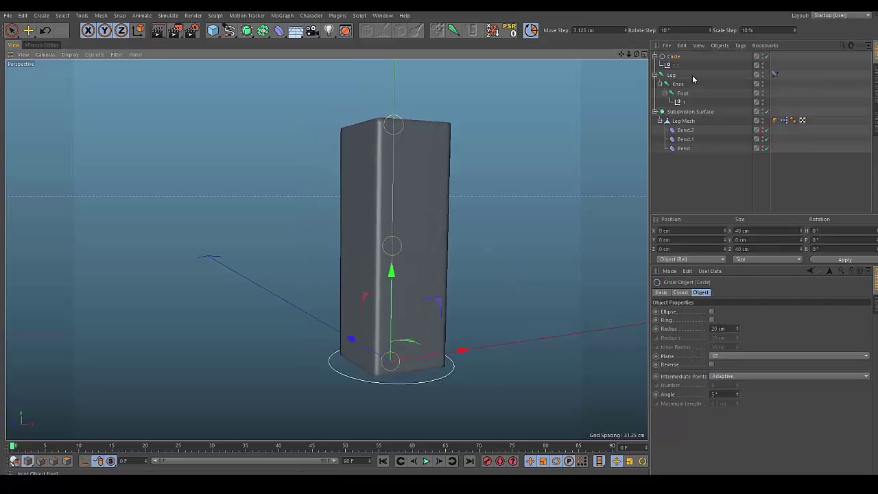
click(776, 76)
click(414, 384)
alt+drag(419, 336, 392, 233)
key(r)
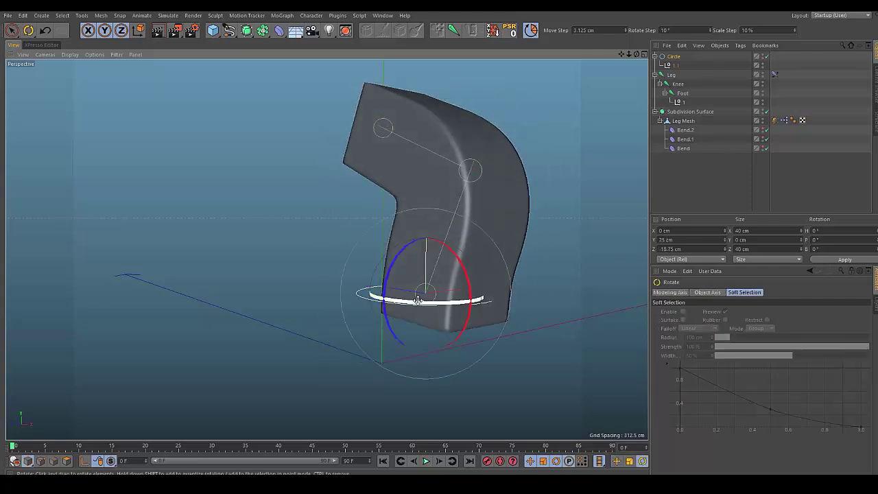
drag(418, 301, 325, 270)
key(ctrl+z)
key(ctrl+z)
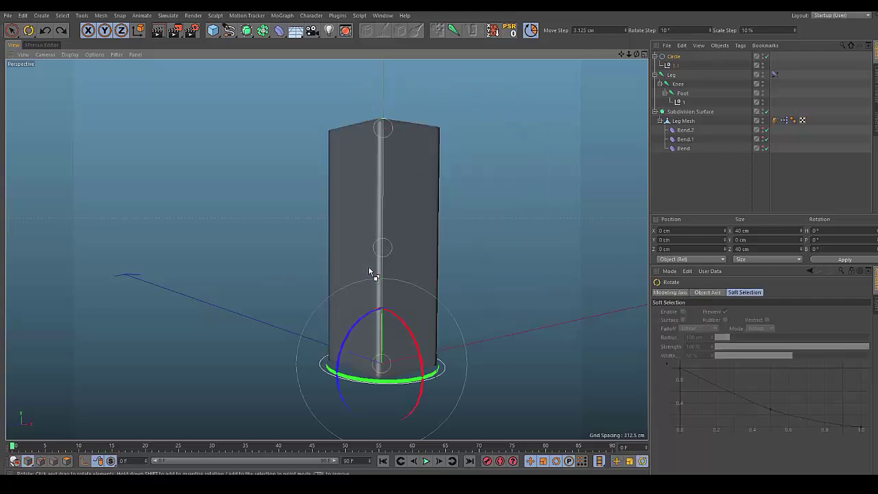
Add a pole vector object to the Leg's IK tag
click(221, 249)
alt+drag(221, 249, 240, 251)
alt+middle_drag(240, 252, 219, 233)
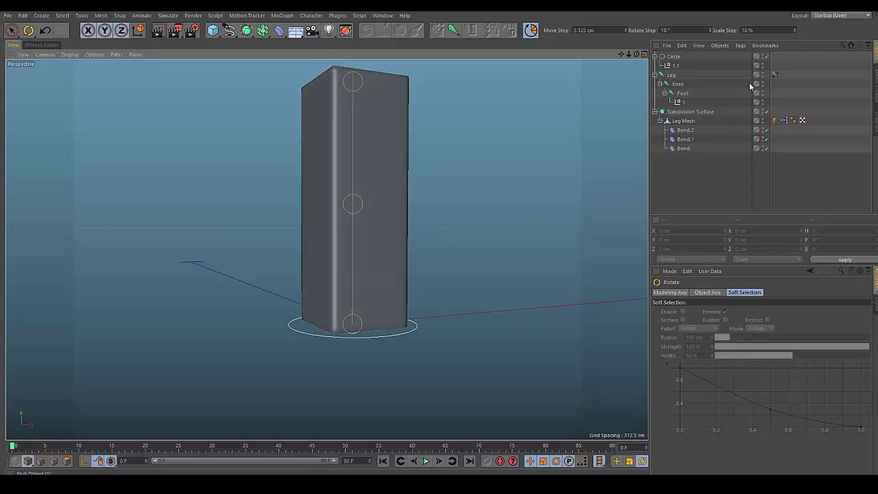
click(774, 74)
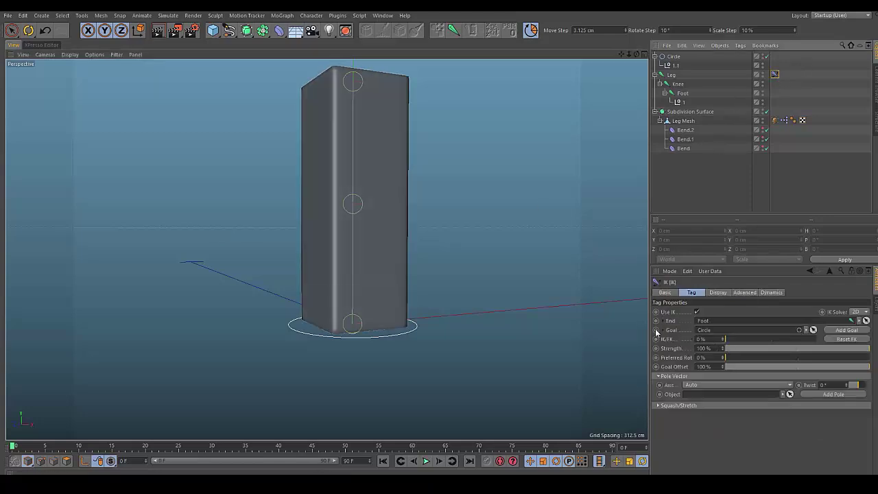
alt+drag(295, 155, 274, 166)
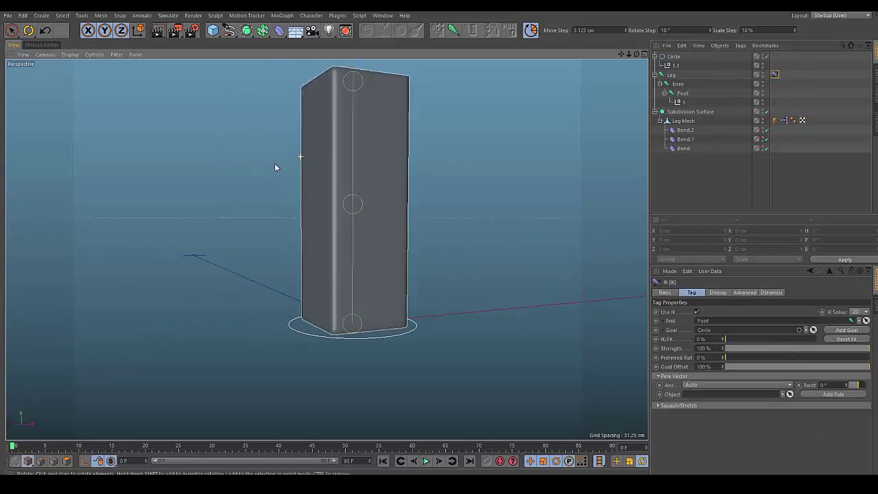
alt+middle_drag(417, 240, 415, 247)
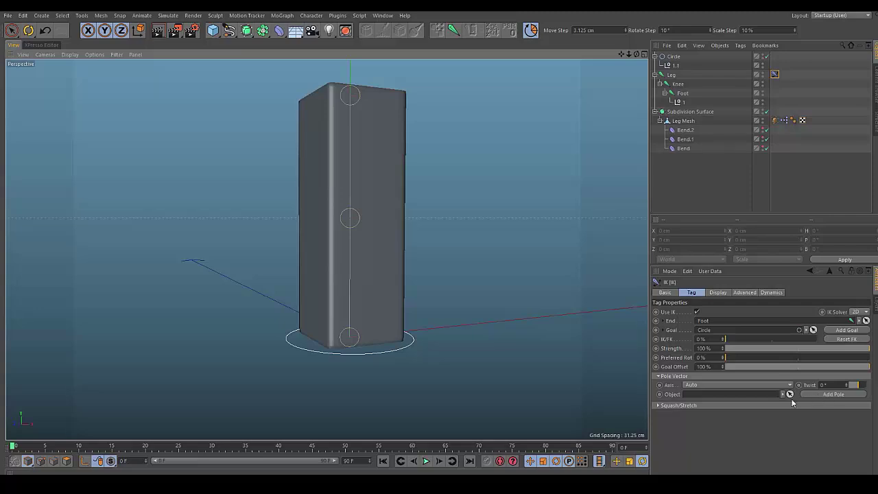
click(832, 395)
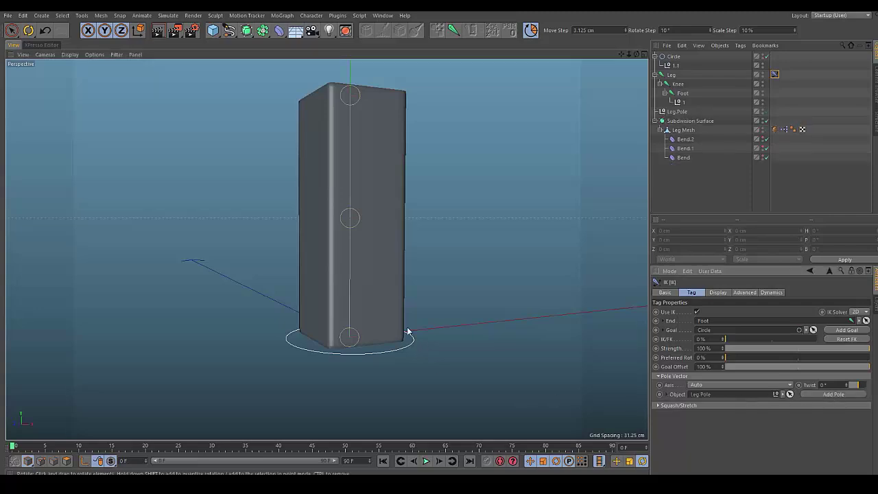
click(677, 113)
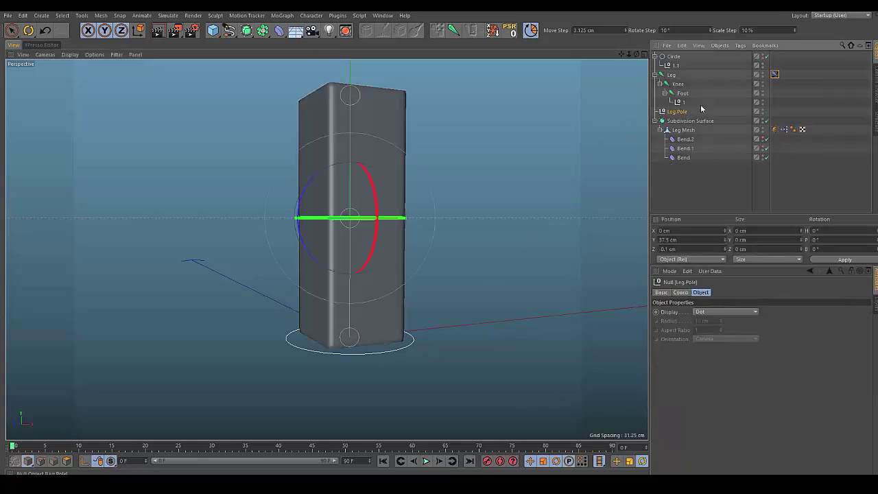
click(702, 171)
key(ctrl+a)
click(706, 204)
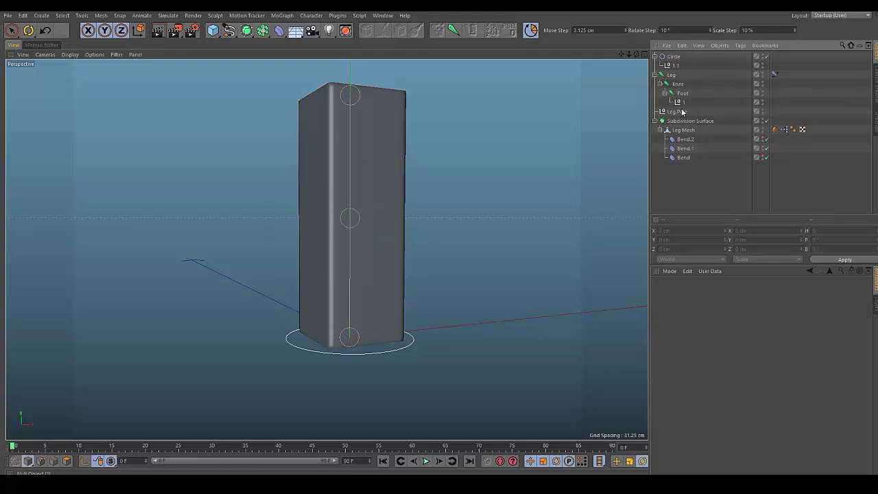
key(ctrl+a)
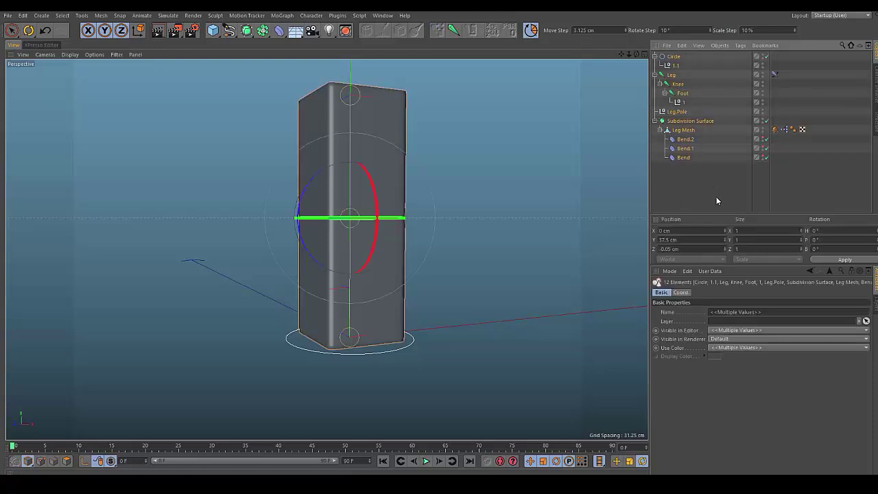
click(716, 196)
key(ctrl+a)
click(696, 175)
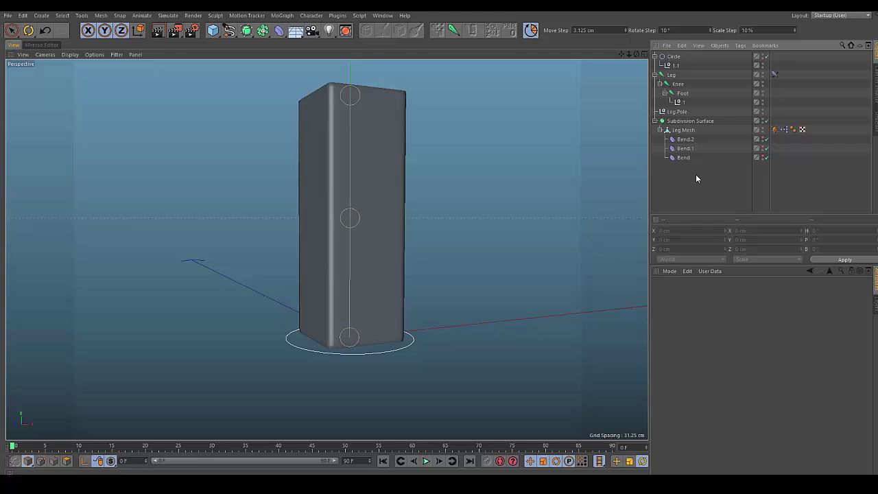
Move the Leg.Pole null straight down to Y 0 cm at the base of the leg
click(675, 112)
alt+drag(561, 146, 328, 180)
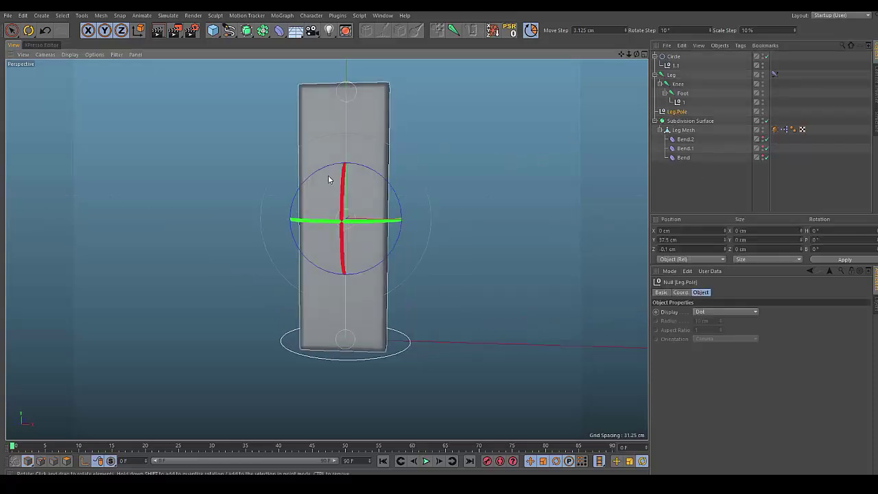
key(e)
alt+drag(339, 227, 270, 217)
click(600, 29)
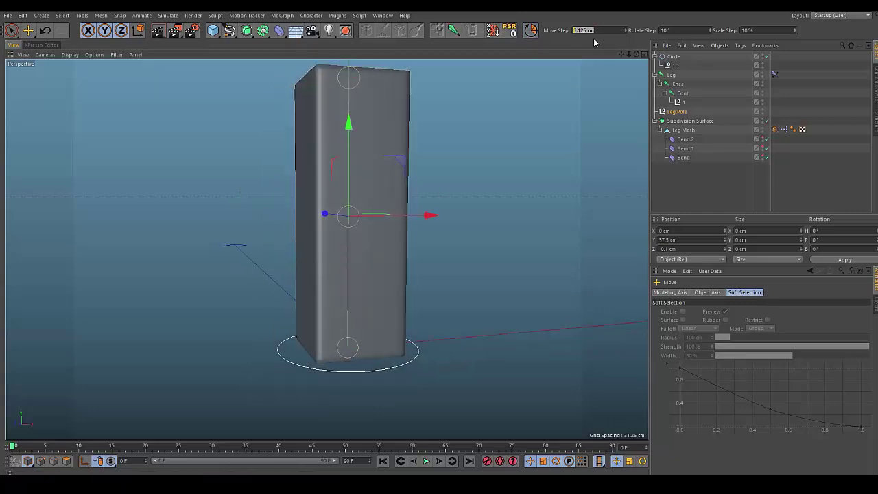
click(532, 31)
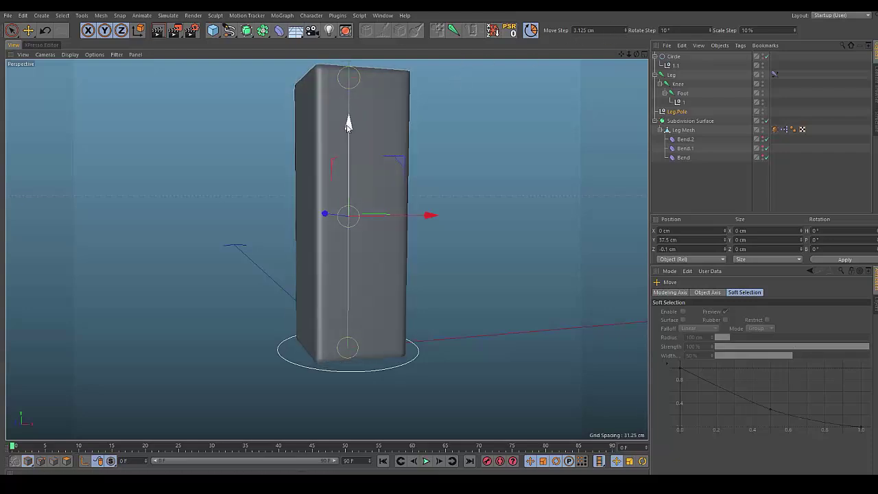
drag(346, 146, 333, 262)
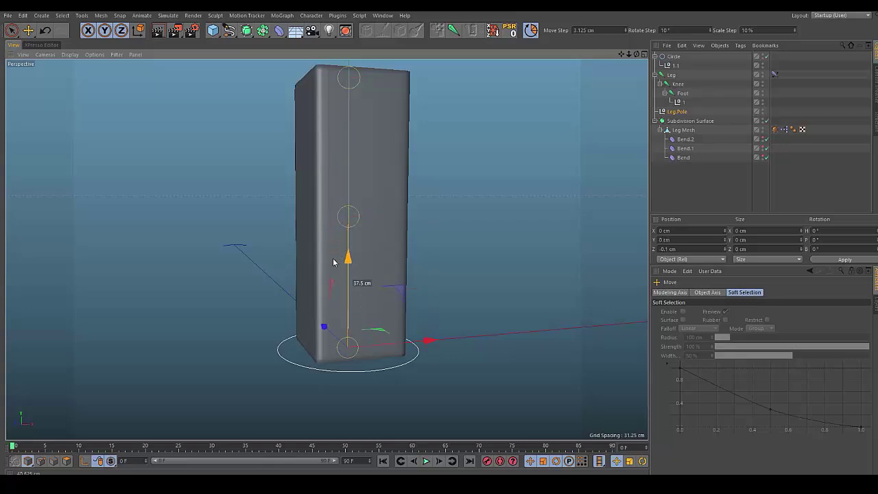
Move the Leg.Pole null along the X axis to -50 cm and deselect it
alt+drag(377, 186, 366, 210)
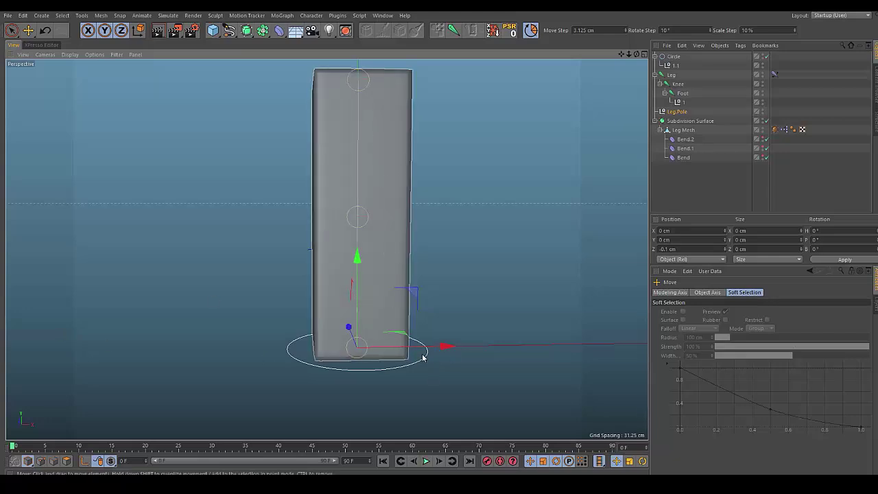
drag(476, 346, 541, 347)
key(ctrl+z)
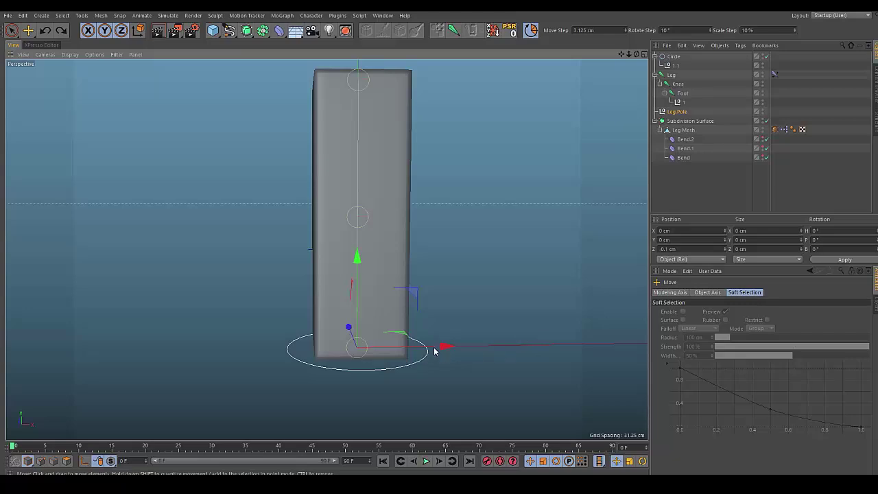
drag(409, 348, 271, 350)
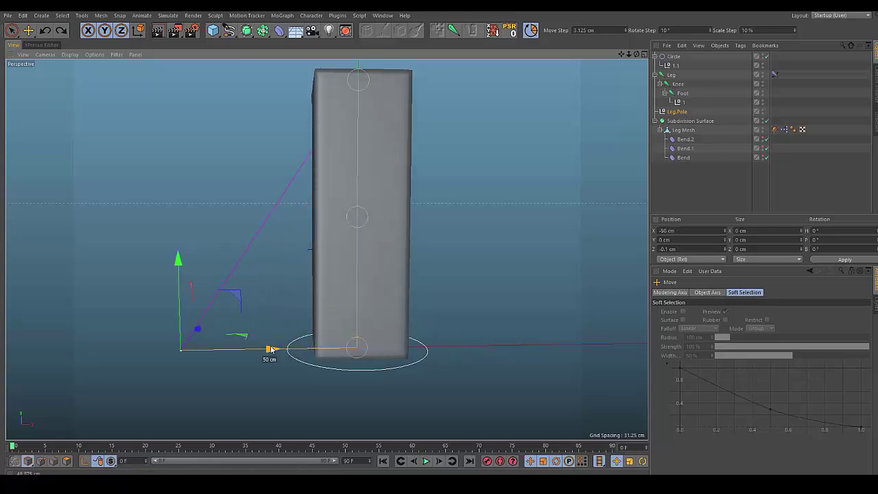
mouse_move(270, 349)
mouse_down()
mouse_move(549, 340)
mouse_move(593, 330)
mouse_move(267, 336)
mouse_move(287, 344)
mouse_move(250, 338)
mouse_move(269, 346)
mouse_up()
click(156, 198)
alt+drag(156, 199, 214, 210)
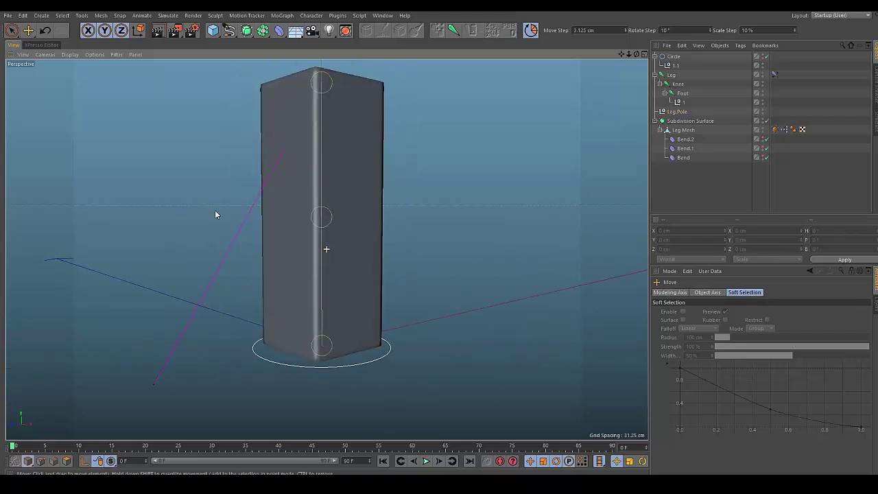
Test the leg's bend with the pole vector by moving the circle controller, and undo the move
click(332, 368)
drag(294, 288, 361, 220)
key(ctrl+z)
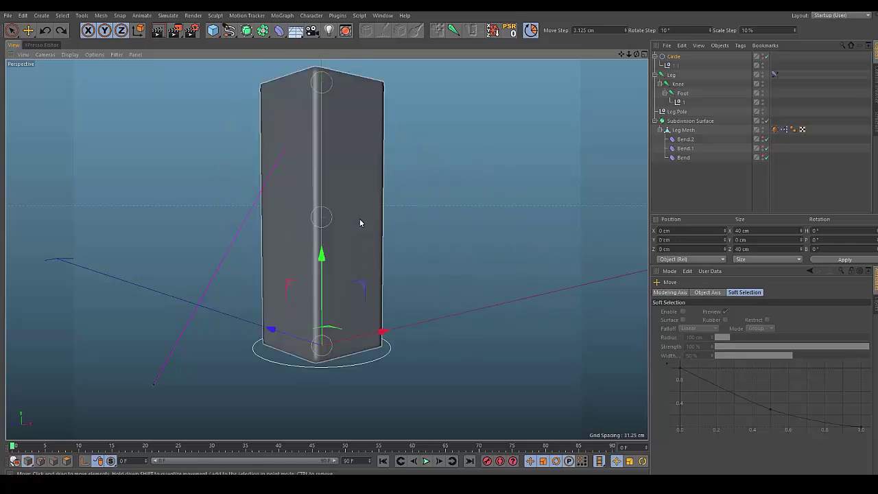
click(515, 200)
Try a pole vector Twist of 90° on the Leg's IK tag, test it with the circle controller and undo the test move
click(774, 74)
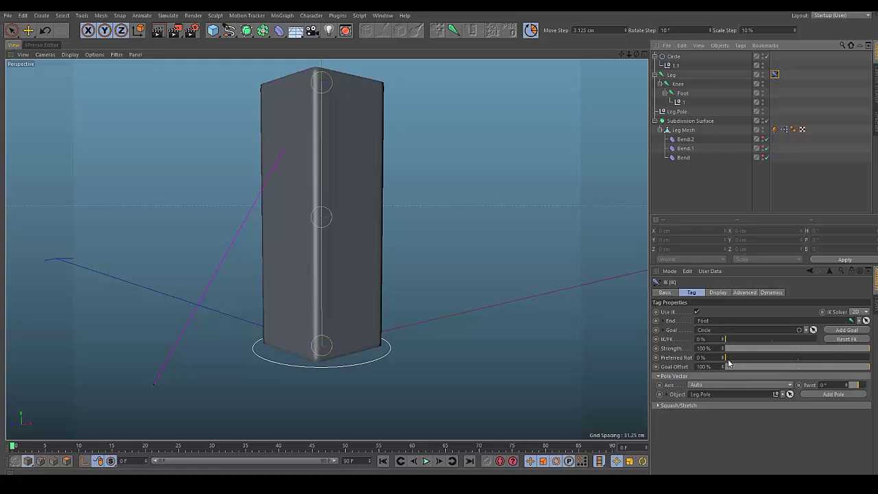
click(827, 385)
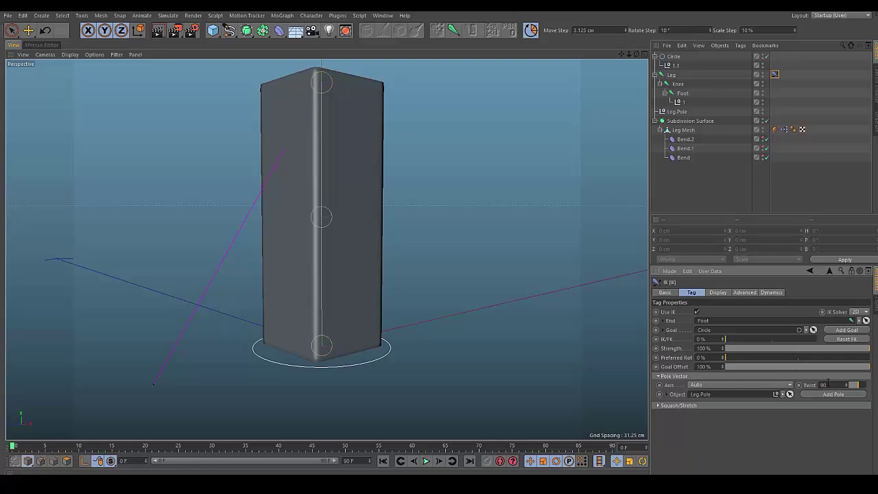
click(366, 354)
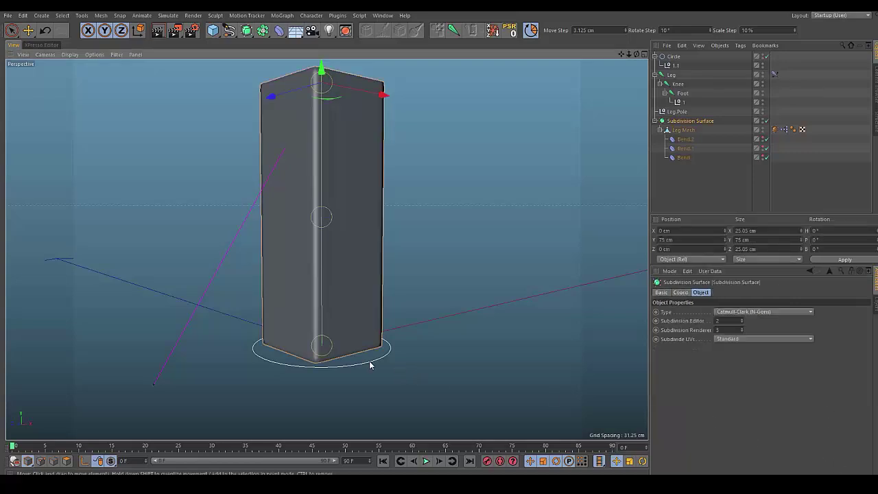
click(369, 362)
drag(290, 279, 323, 241)
key(ctrl+z)
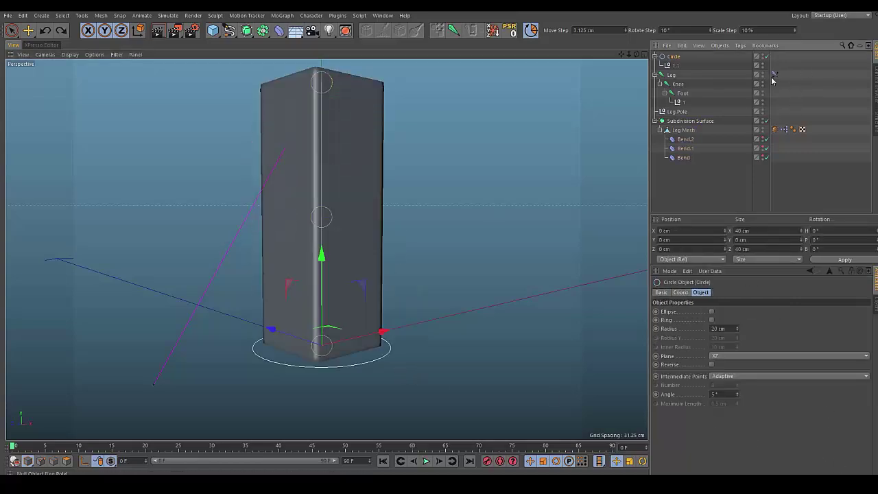
Set the pole vector Twist of the Leg's IK tag to -90° and select the circle controller
click(774, 74)
click(826, 385)
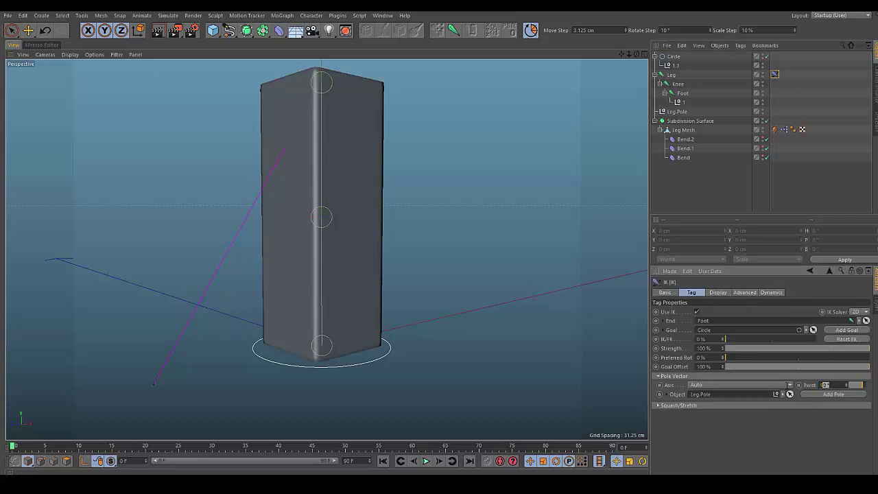
text(-90)
key(Return)
click(366, 364)
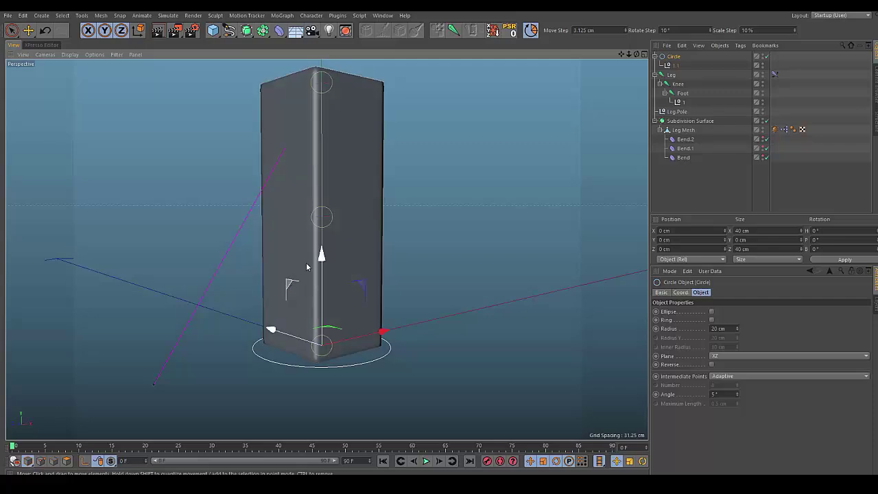
Test the leg's bend with the circle controller, undo the move, and make the Leg.Pole null a child of Circle
drag(268, 329, 323, 175)
alt+drag(327, 249, 374, 197)
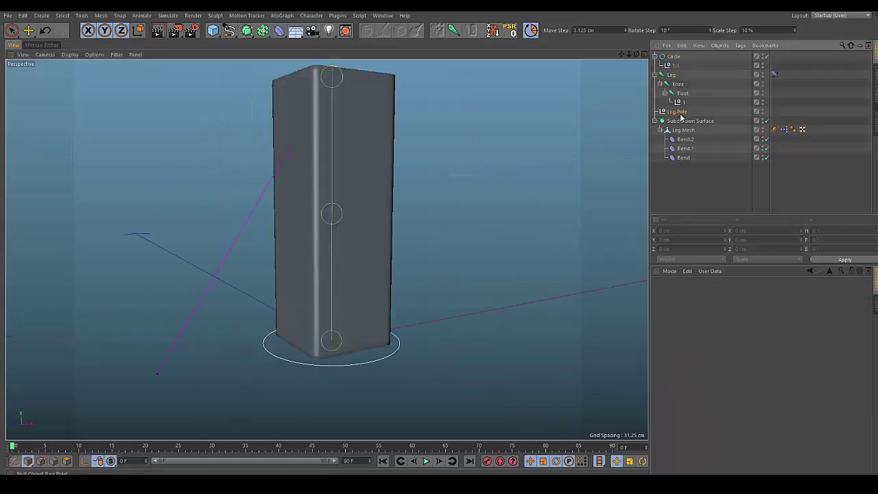
click(673, 112)
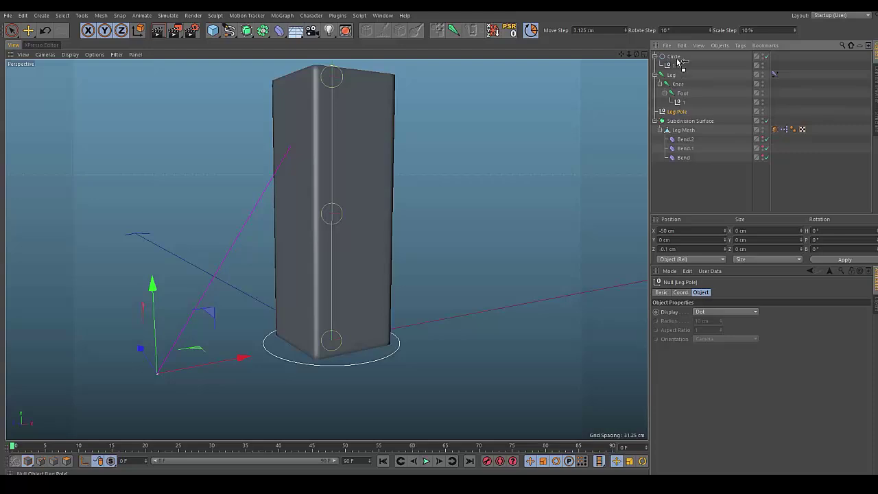
drag(675, 63, 664, 65)
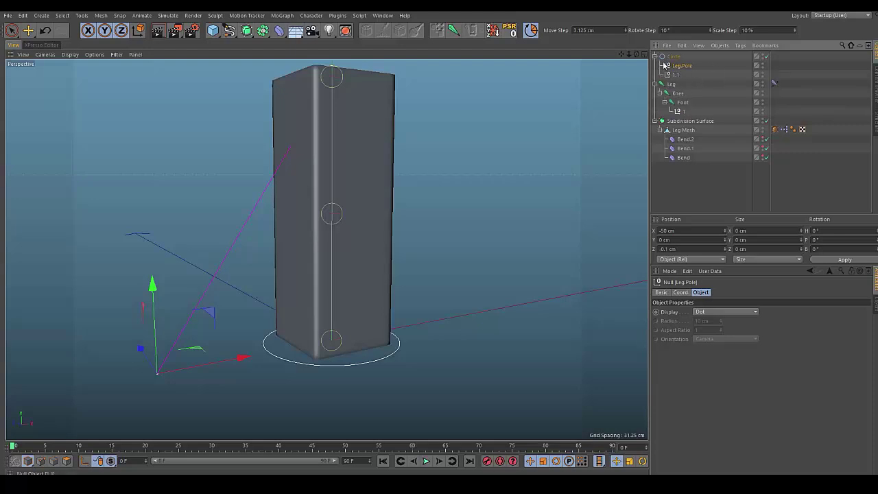
Test the leg by moving and rotating the circle controller with its parented pole null, undo these changes and deselect it
click(674, 56)
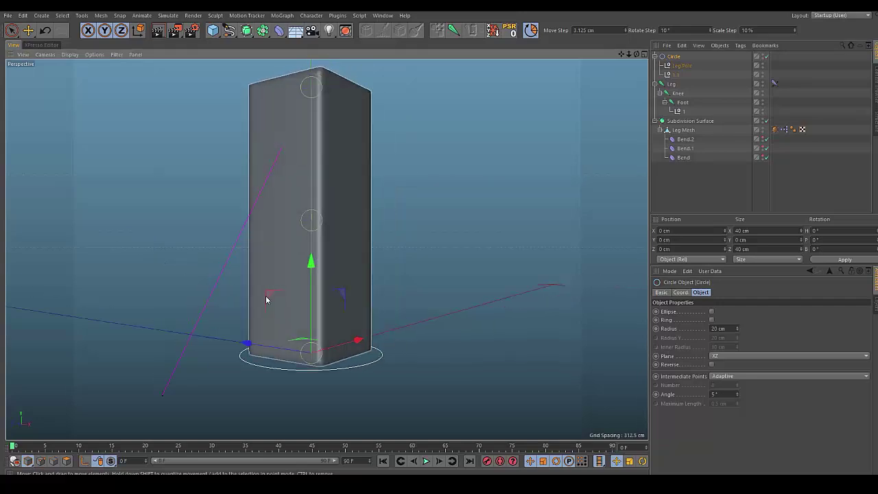
drag(265, 296, 320, 177)
key(r)
key(ctrl+z)
key(ctrl+z)
key(ctrl+z)
key(ctrl+z)
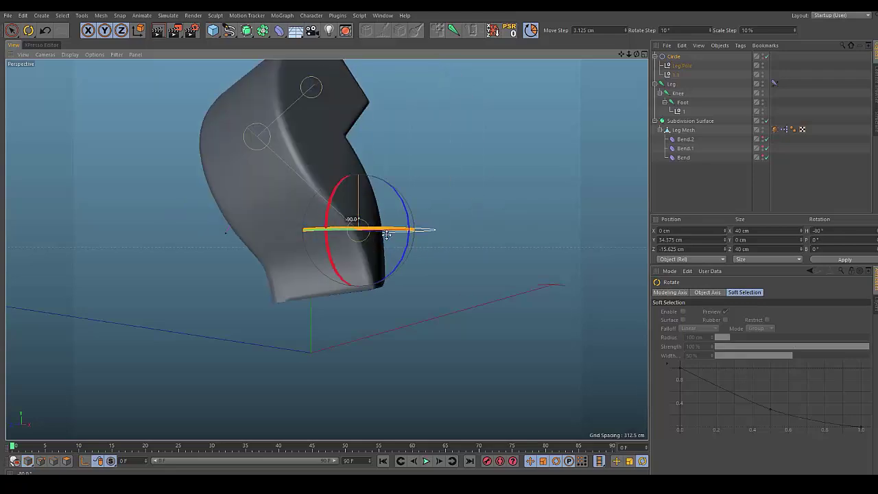
click(466, 211)
alt+drag(465, 211, 404, 221)
Examine the Squash/Stretch settings of the Leg's IK tag
click(668, 58)
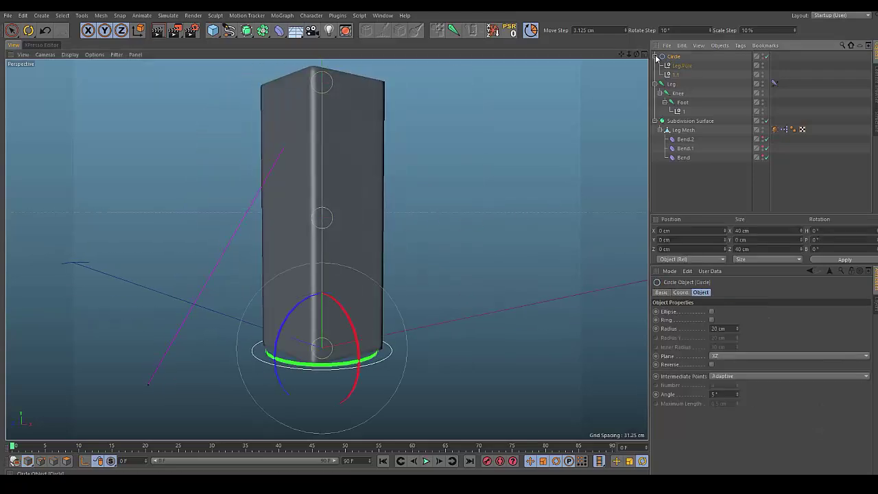
click(655, 56)
click(655, 56)
click(733, 84)
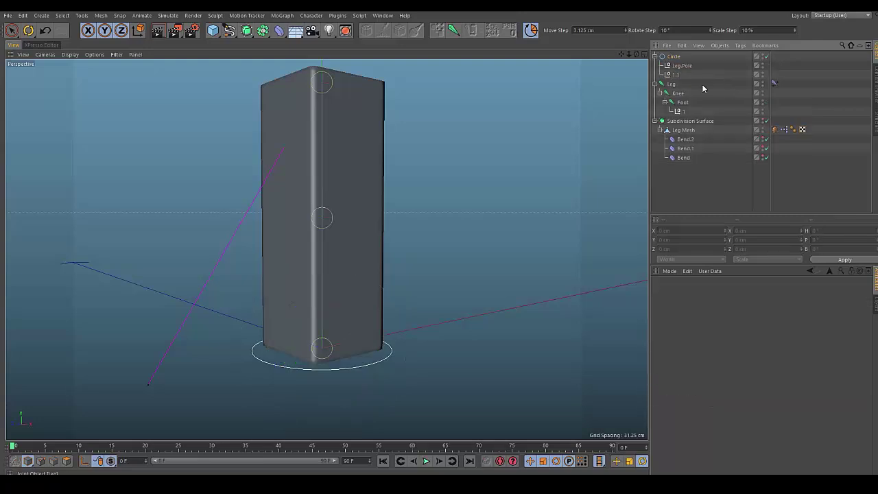
click(774, 84)
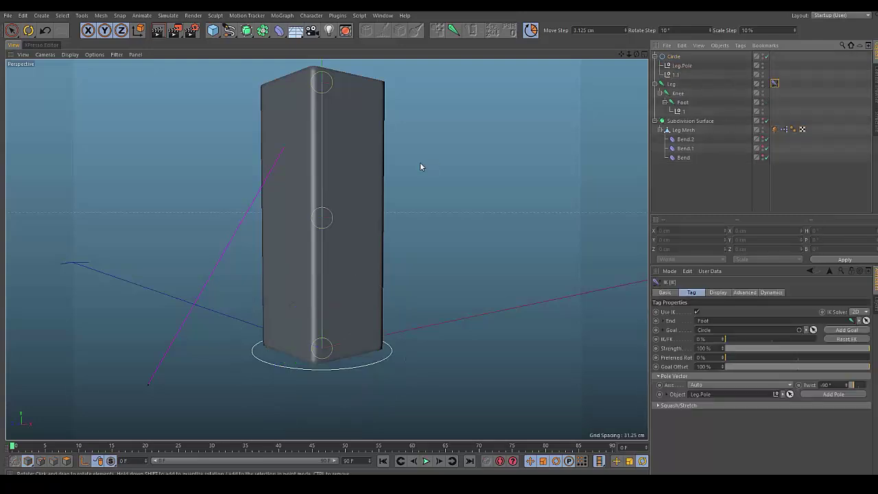
alt+drag(420, 163, 436, 215)
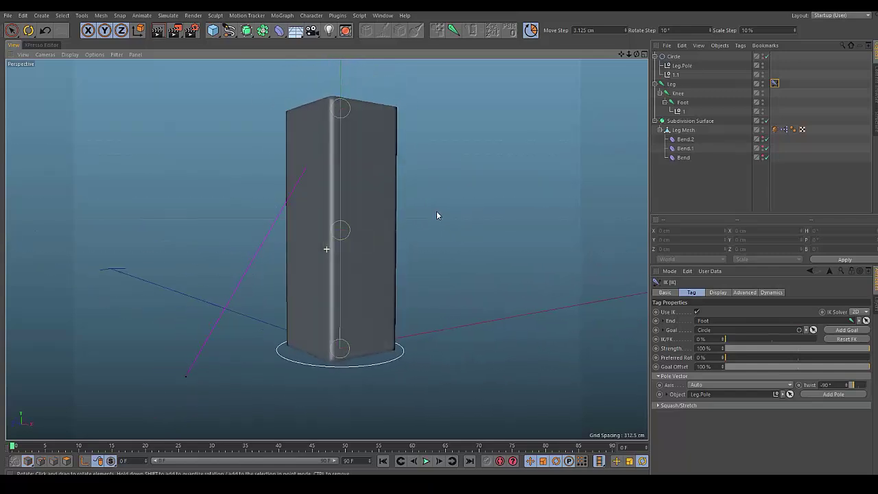
click(680, 406)
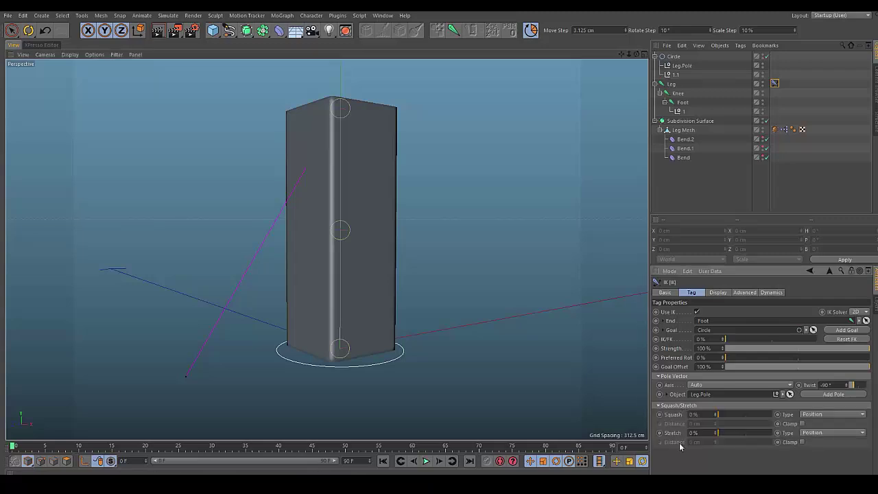
click(659, 405)
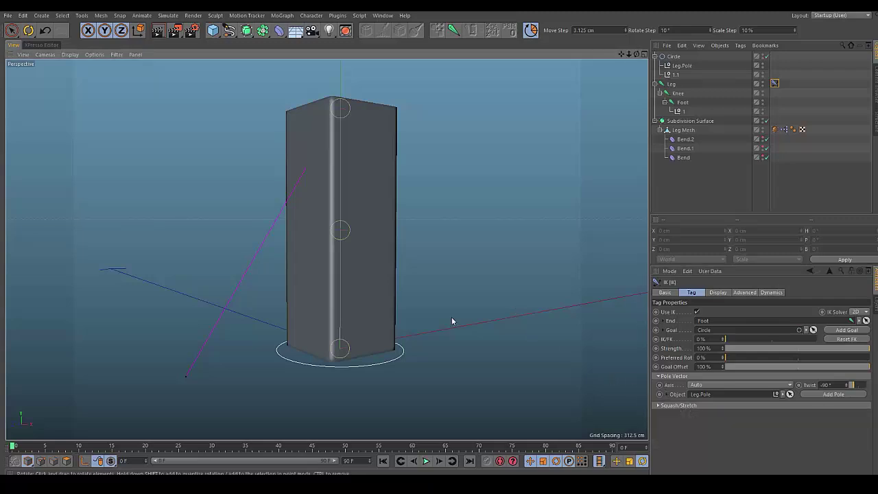
Test the knee's bend once more by moving the circle controller, undo the move and deselect the controller
alt+drag(453, 320, 463, 329)
click(376, 351)
click(387, 361)
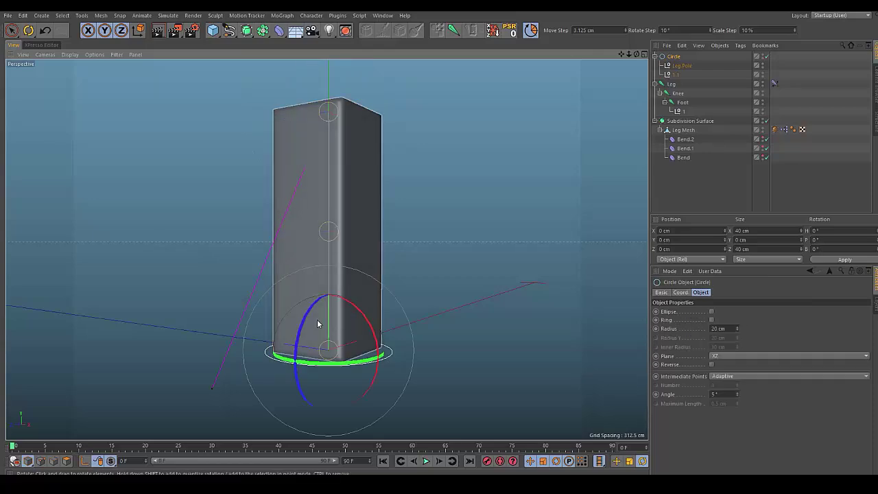
key(e)
mouse_move(289, 282)
mouse_down()
mouse_move(396, 306)
mouse_move(320, 245)
mouse_move(489, 300)
mouse_move(363, 351)
mouse_move(254, 219)
mouse_move(275, 283)
mouse_up()
key(ctrl+z)
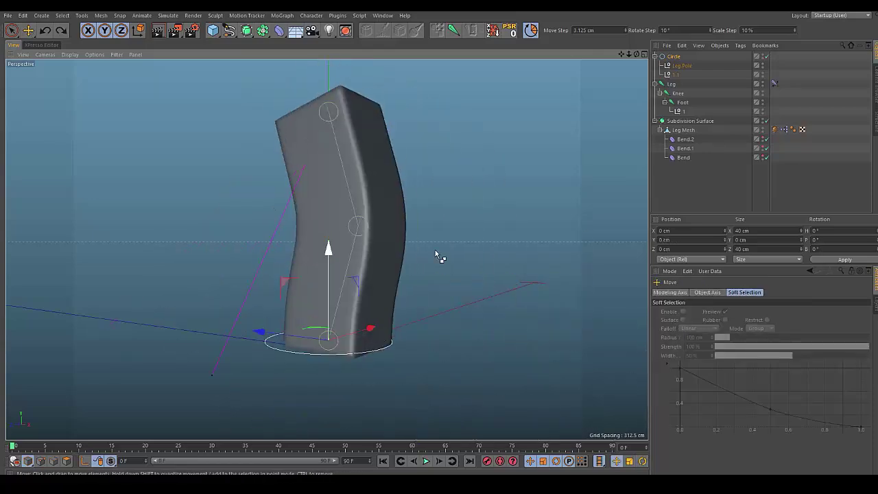
click(456, 246)
alt+drag(456, 246, 561, 227)
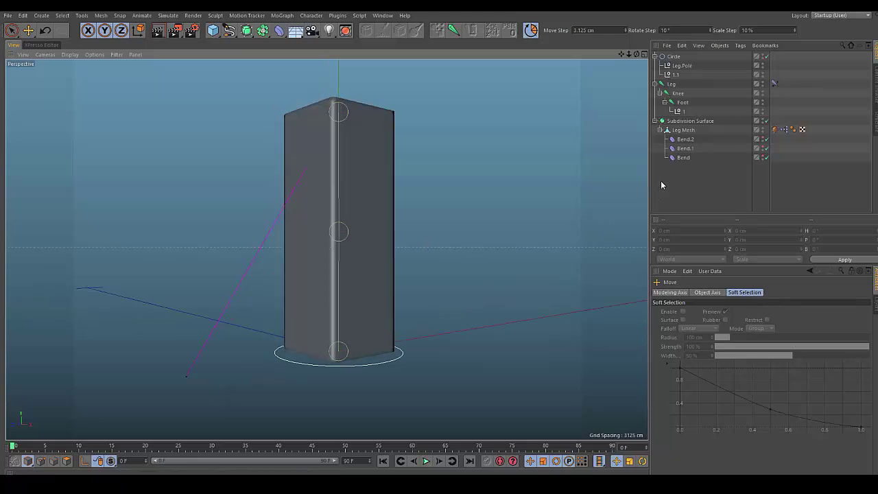
click(679, 193)
alt+drag(426, 205, 441, 248)
alt+drag(449, 245, 423, 245)
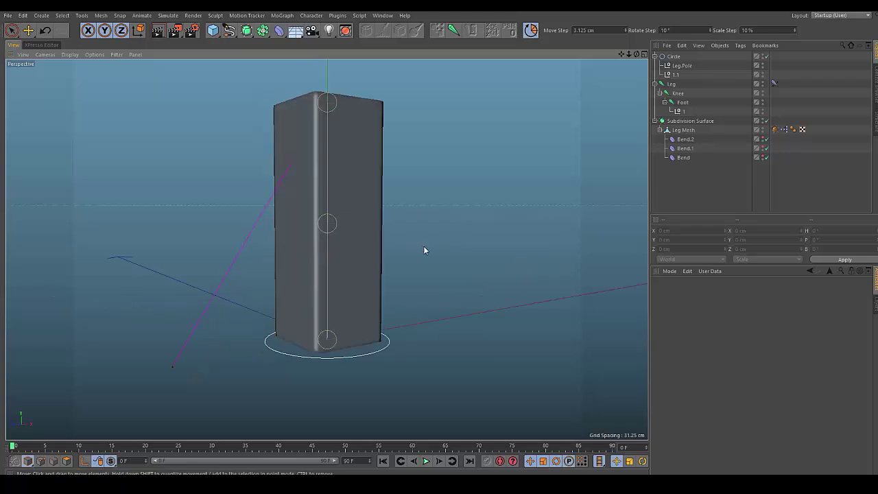
alt+middle_drag(423, 246, 455, 253)
In the Leg's IK tag, set Stretch to 100% with type Volume Scale, enable its Clamp and slightly raise the clamp Distance
click(774, 85)
click(774, 83)
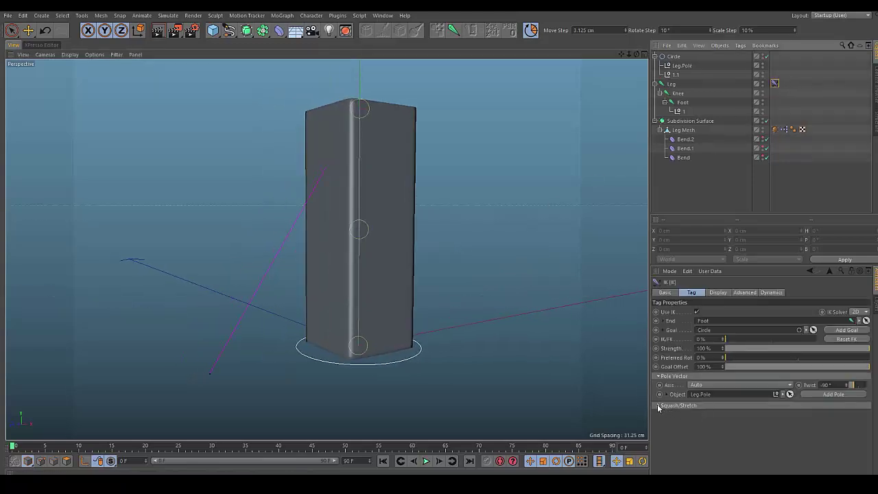
click(658, 406)
click(658, 405)
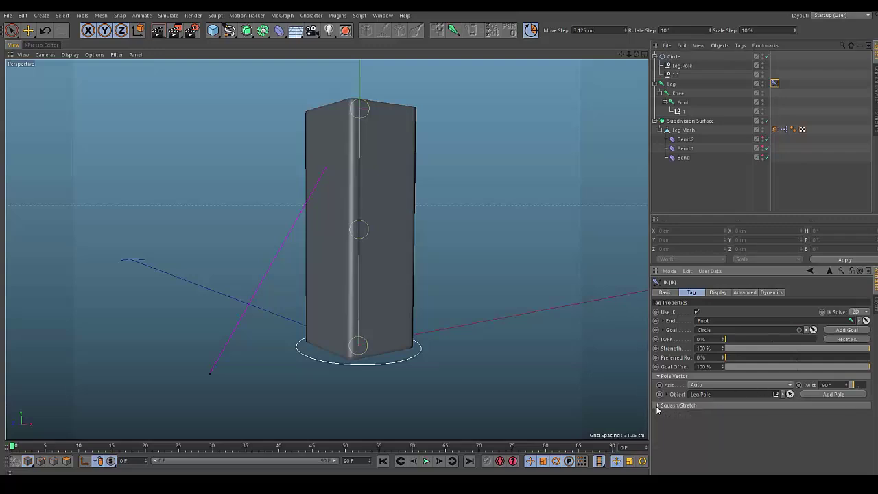
click(659, 405)
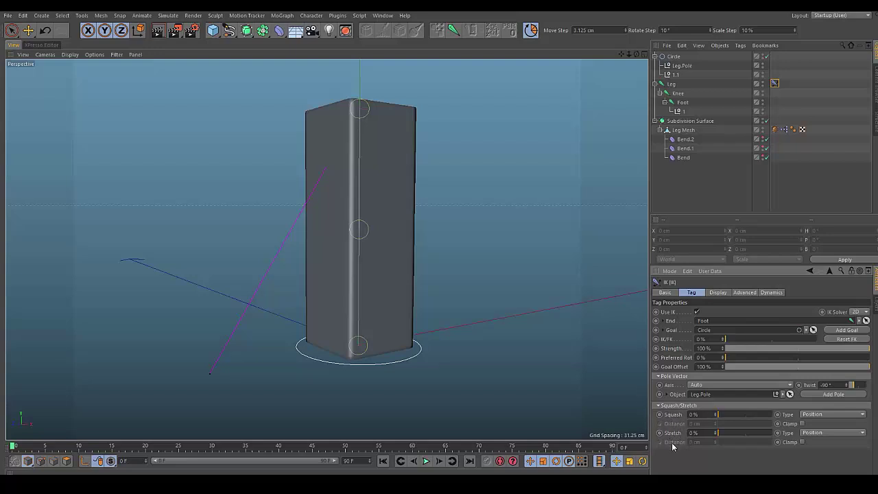
drag(717, 433, 777, 433)
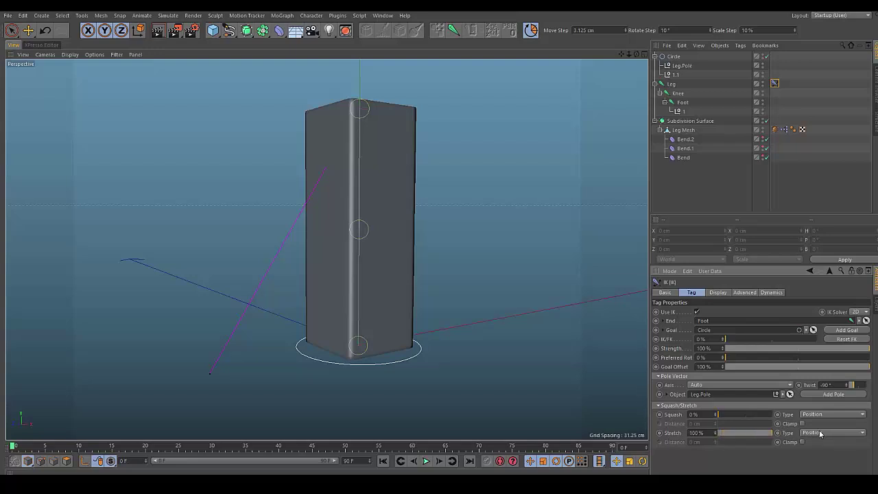
click(820, 433)
click(814, 470)
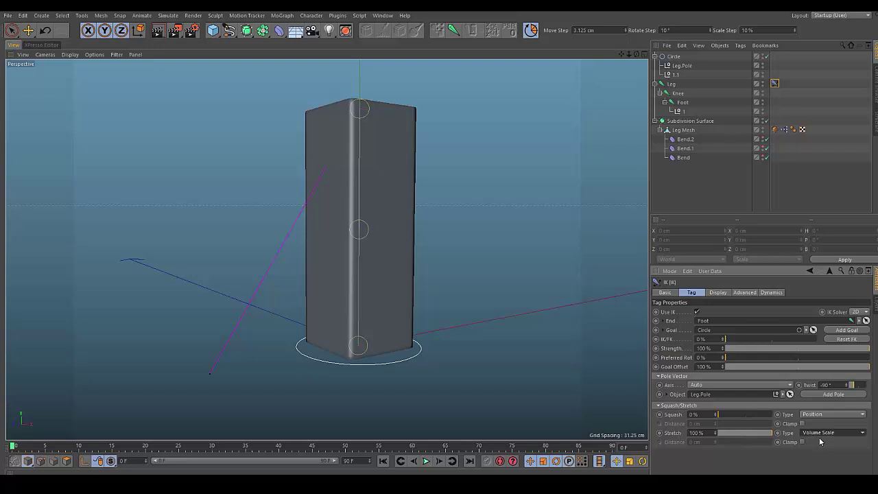
click(802, 442)
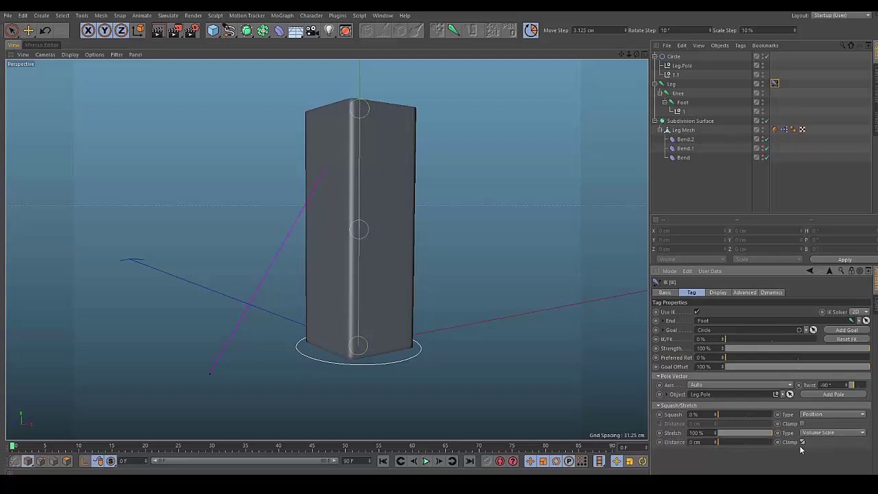
drag(718, 443, 723, 447)
Test the IK stretch settings by moving the circle controller, reset its PSR to zero and deselect it
click(453, 300)
click(412, 357)
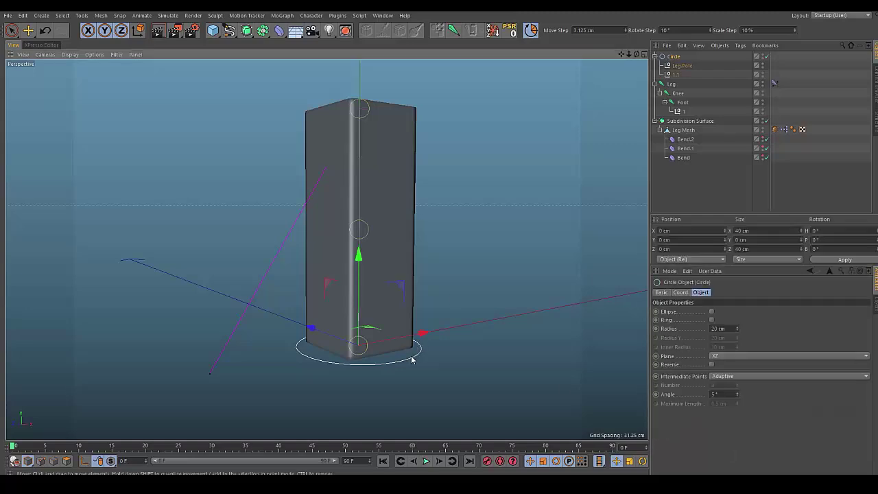
alt+drag(413, 357, 429, 274)
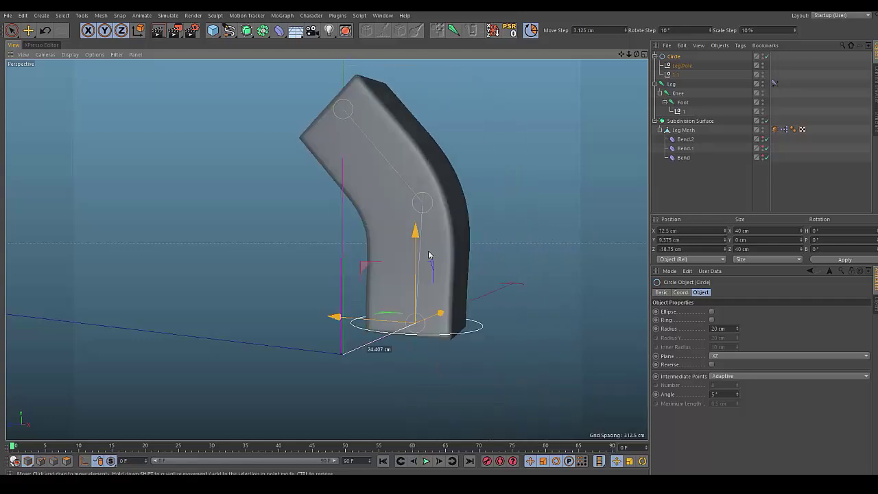
click(511, 33)
click(554, 154)
alt+drag(554, 154, 519, 165)
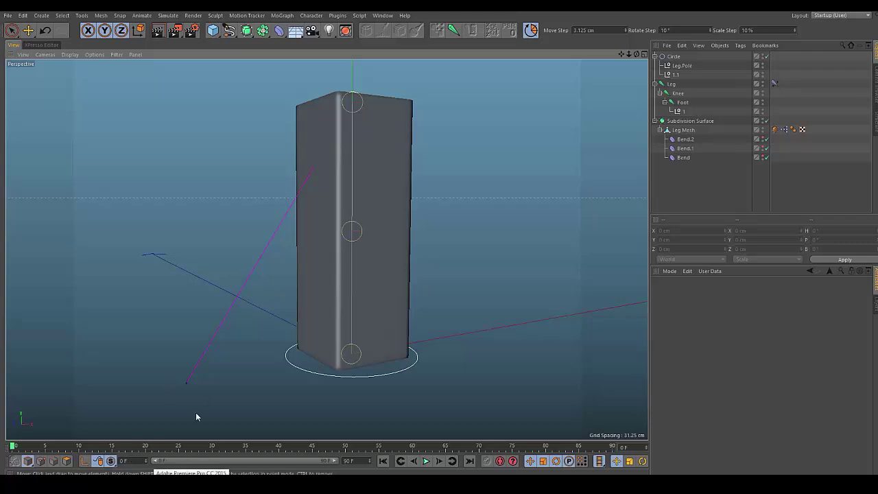
Look up the Material Manager command in the command customizer and open the Material Manager beside the leg
key(shift+F12)
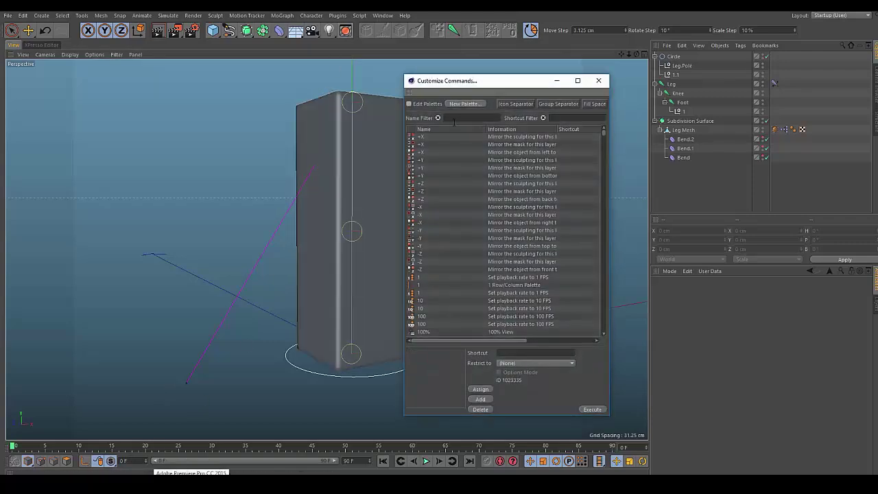
text(ma)
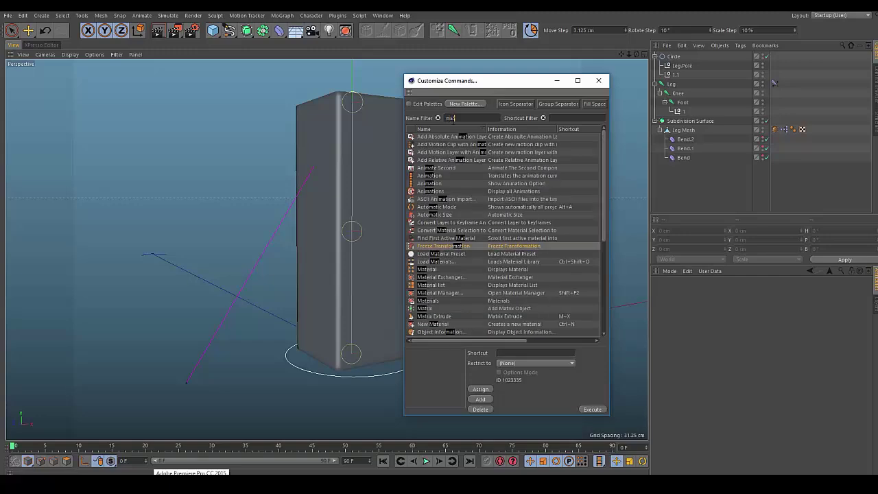
text(terial man)
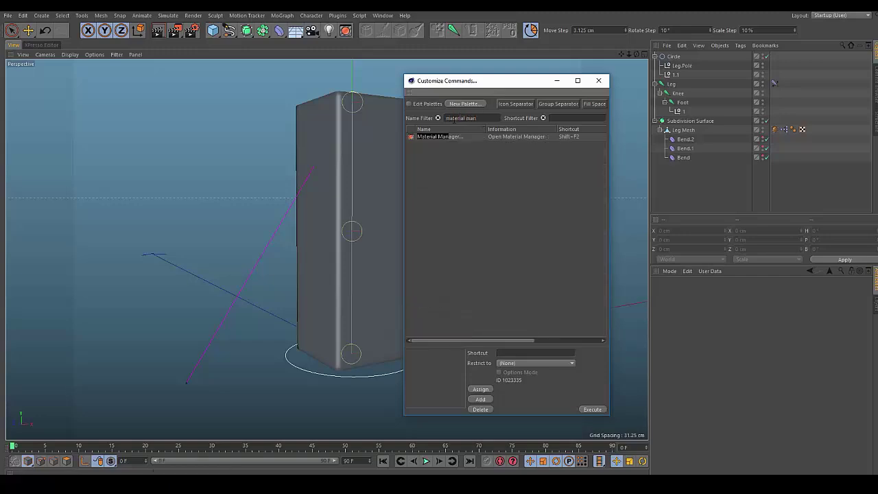
click(443, 136)
click(598, 80)
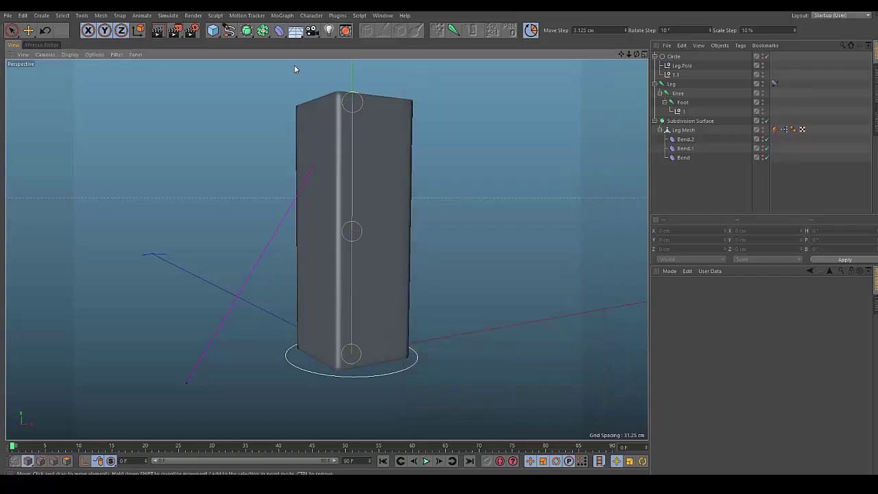
key(shift+F2)
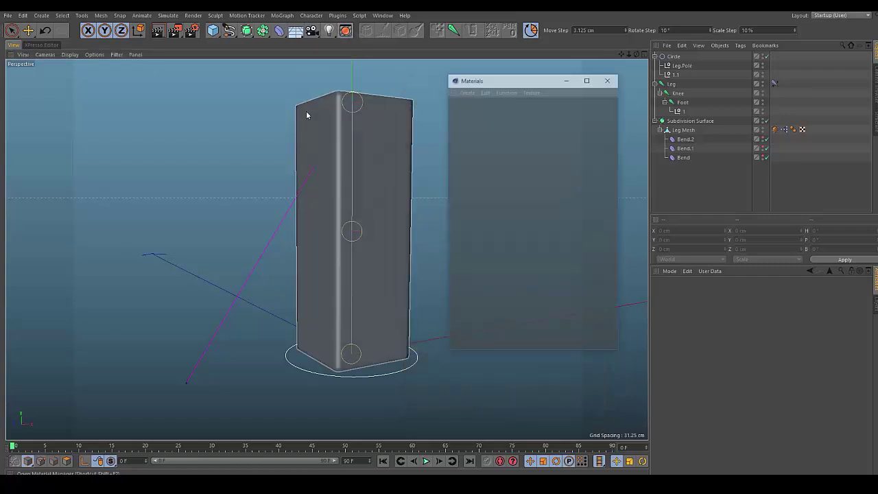
drag(501, 79, 523, 77)
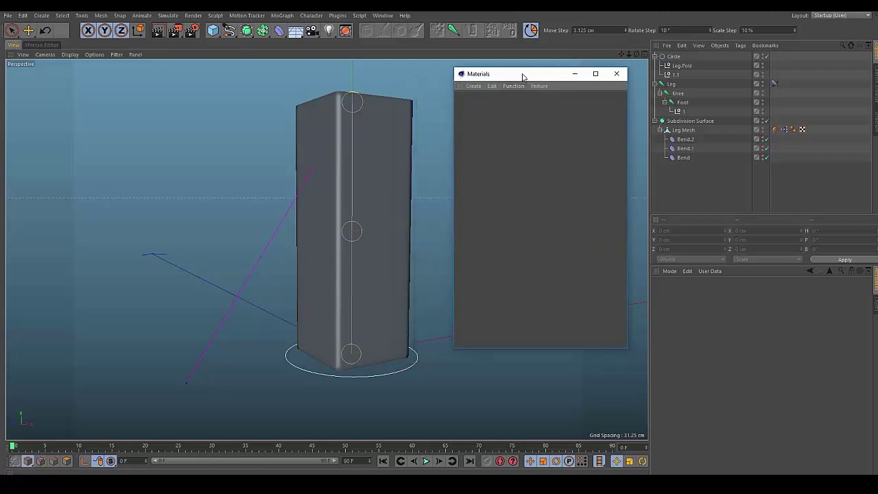
Create a new material and move the Materials window away from the leg model
click(468, 85)
click(482, 103)
double_click(493, 125)
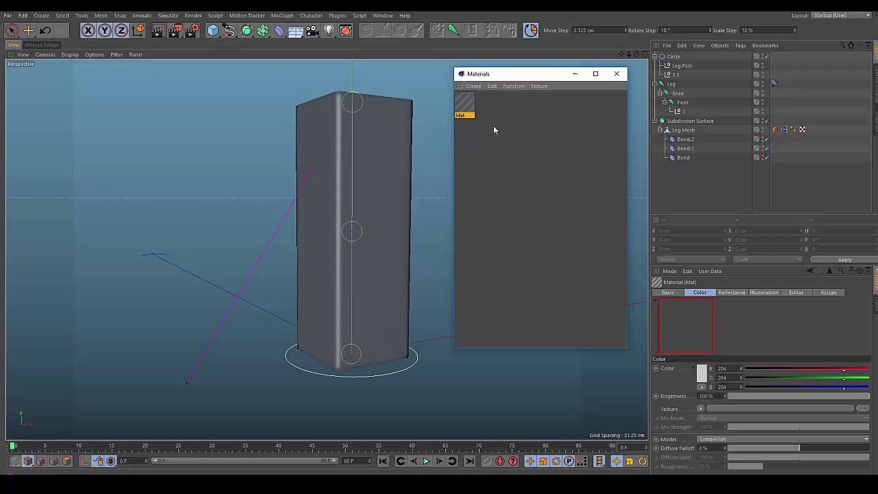
drag(493, 74, 570, 79)
Open the new Mat material in the Material Editor and disable its Reflectance channel
double_click(536, 105)
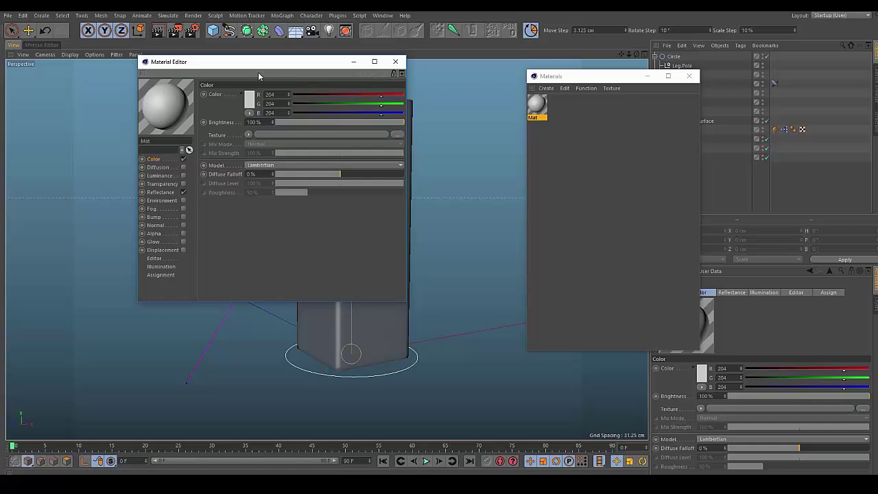
drag(265, 66, 418, 83)
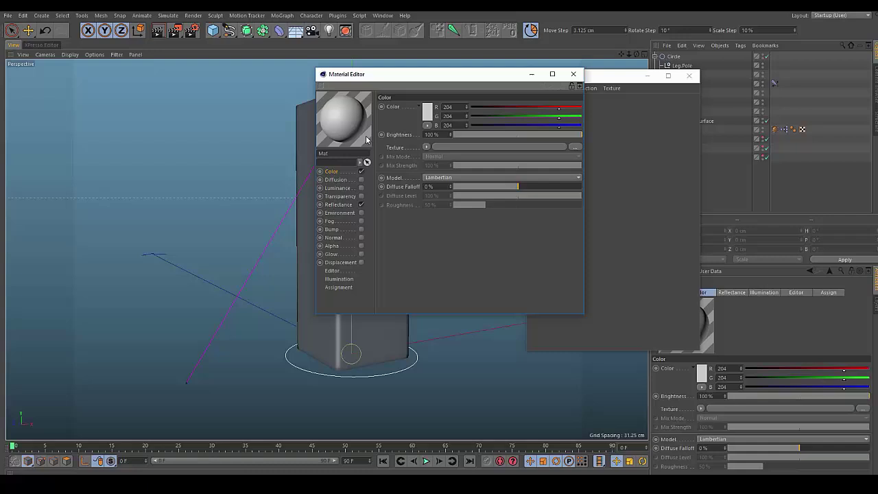
click(361, 206)
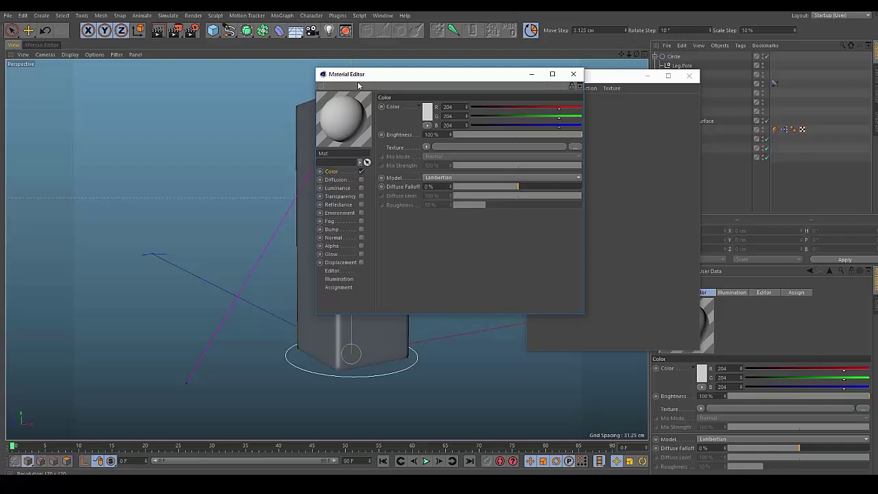
drag(367, 80, 312, 90)
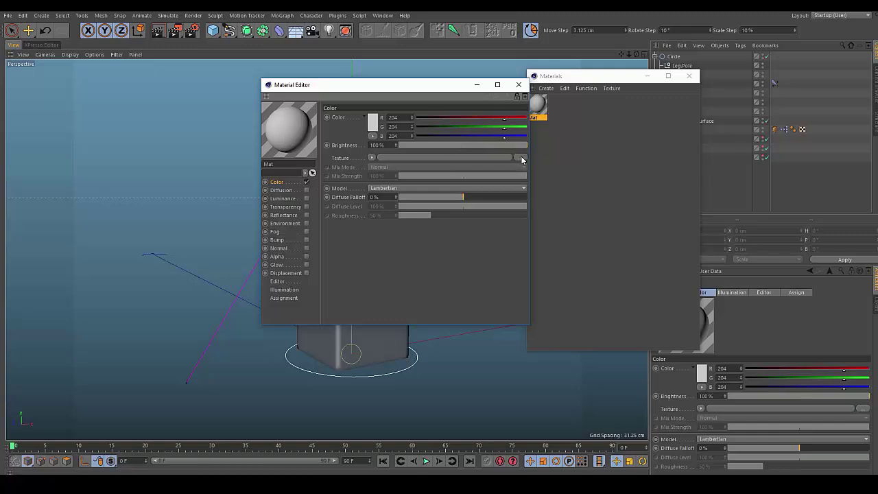
Load the skin image download (2) as the material's Color texture and decline copying it to the project location
click(521, 160)
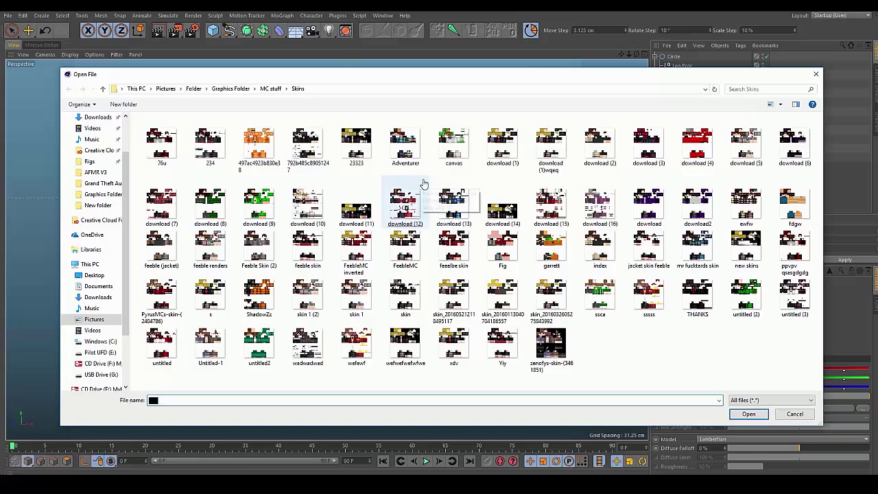
double_click(599, 144)
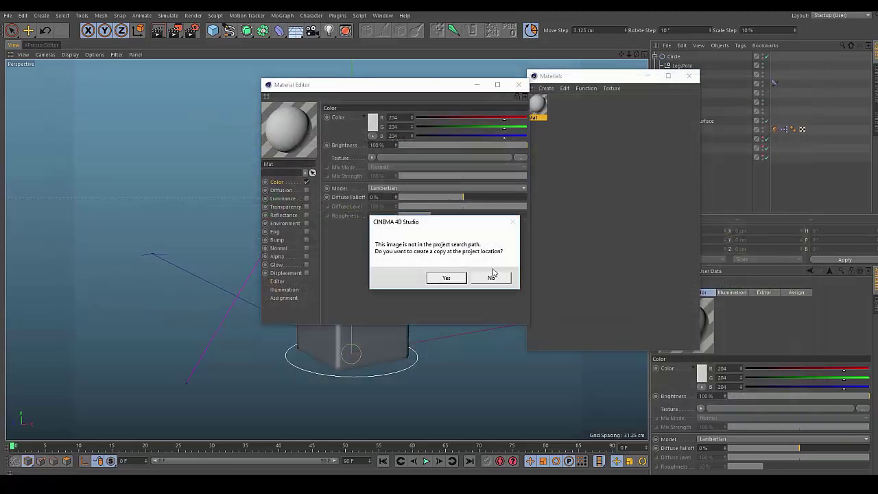
drag(440, 223, 386, 199)
click(433, 256)
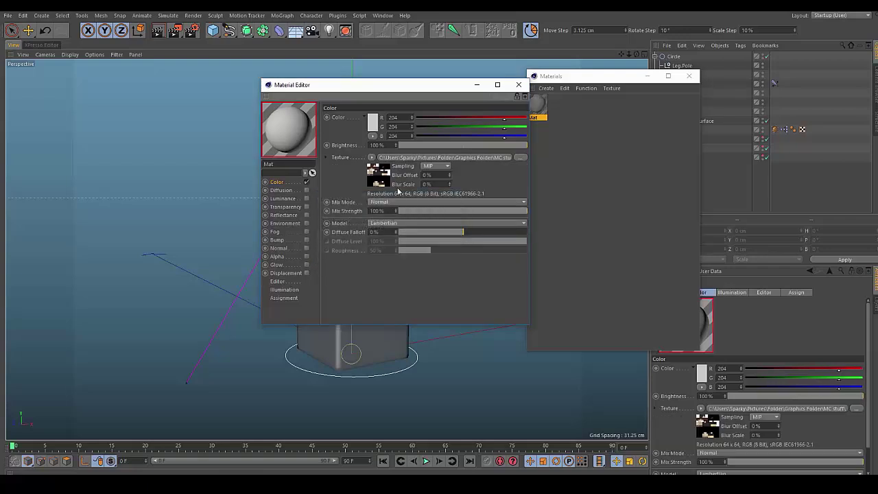
Change the material preview to a flat plane and set the texture's Sampling to None
right_click(288, 137)
click(303, 256)
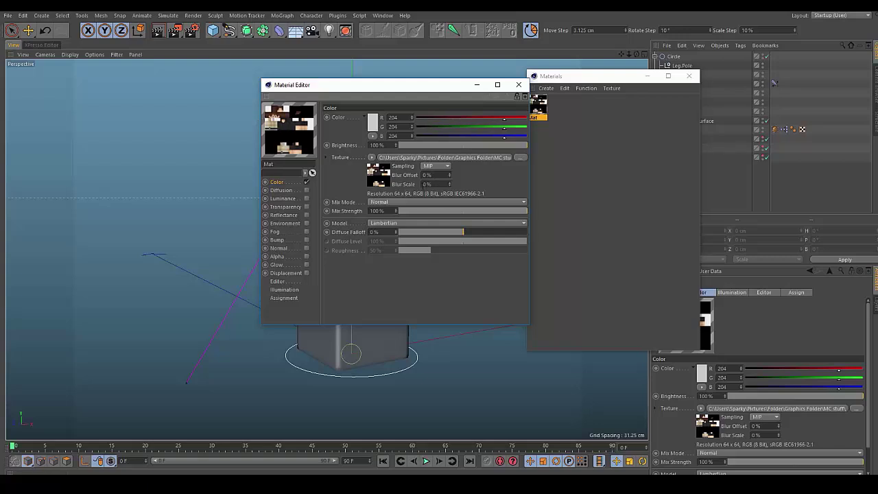
click(431, 167)
click(426, 167)
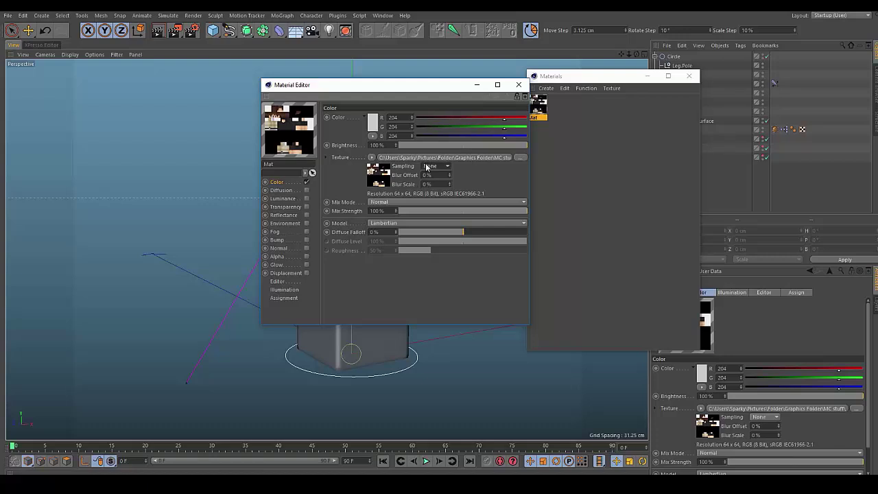
click(442, 166)
click(501, 182)
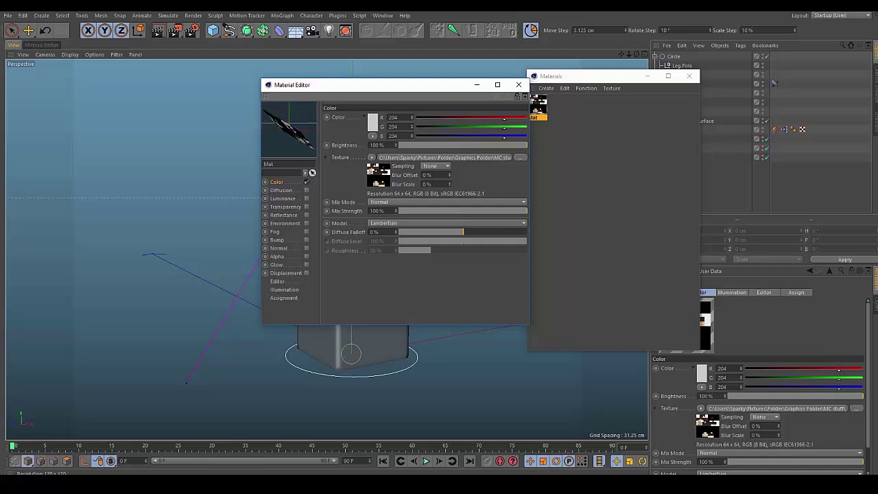
Close the Material Editor, apply the Mat material to the leg mesh and close the Materials window
click(519, 85)
drag(539, 105, 345, 157)
alt+drag(415, 158, 444, 170)
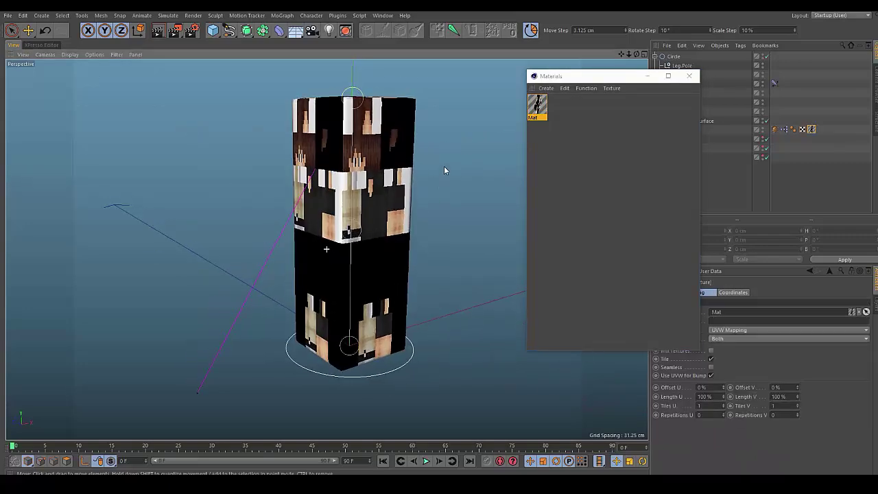
click(690, 75)
alt+drag(557, 134, 457, 138)
alt+middle_drag(458, 139, 452, 137)
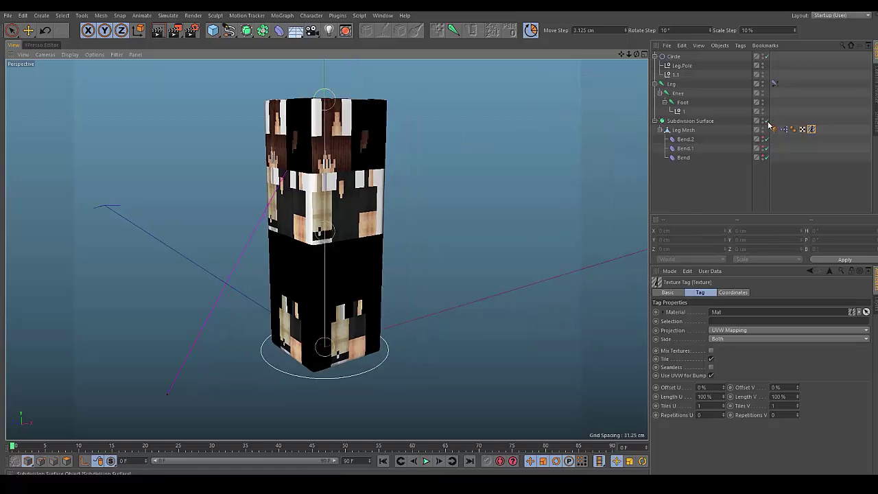
Disable the Subdivision Surface on the leg
click(767, 121)
click(767, 122)
click(766, 122)
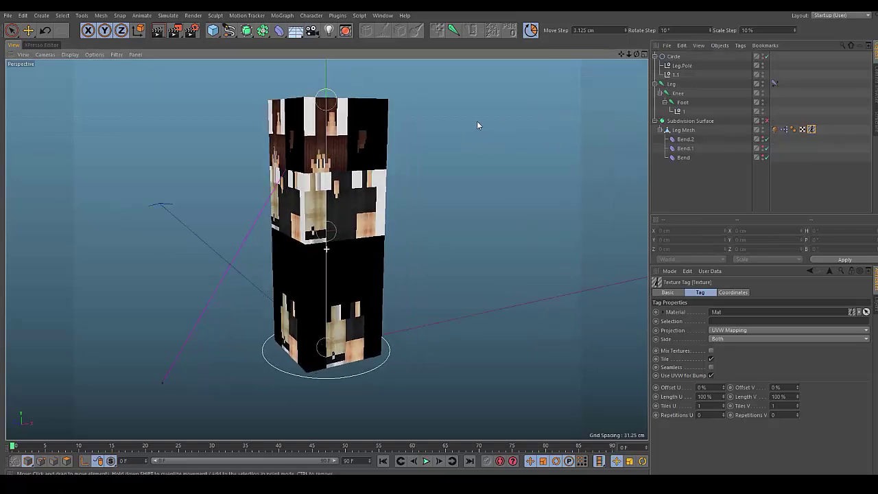
alt+drag(476, 121, 418, 145)
Select the Leg Mesh and select all of its polygons in Polygons mode
click(390, 154)
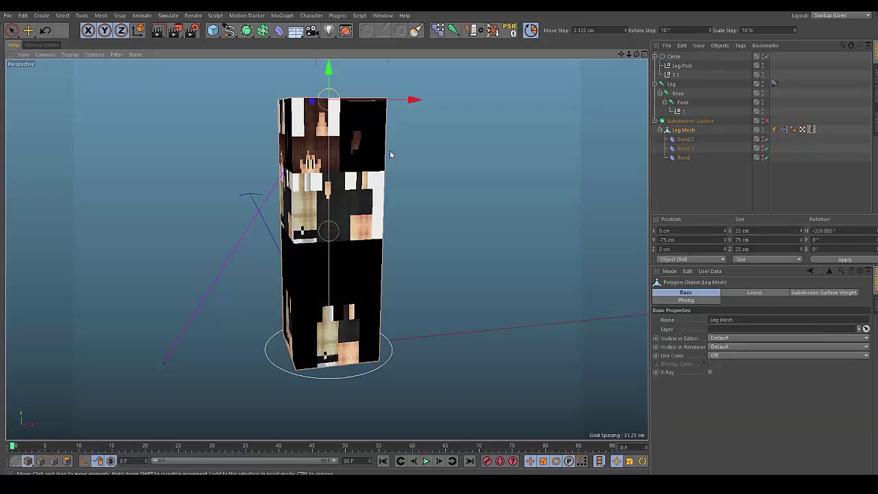
click(66, 462)
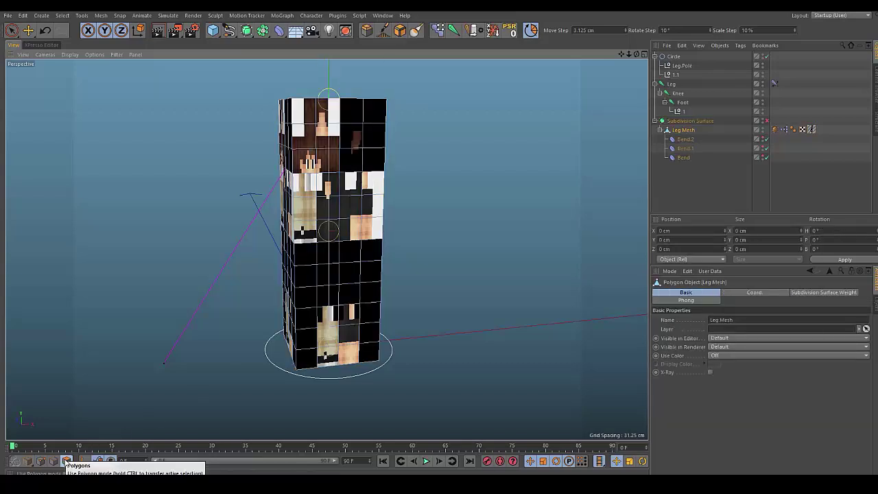
mouse_move(150, 210)
alt+mouse_down()
mouse_move(163, 194)
mouse_move(159, 202)
alt+mouse_up()
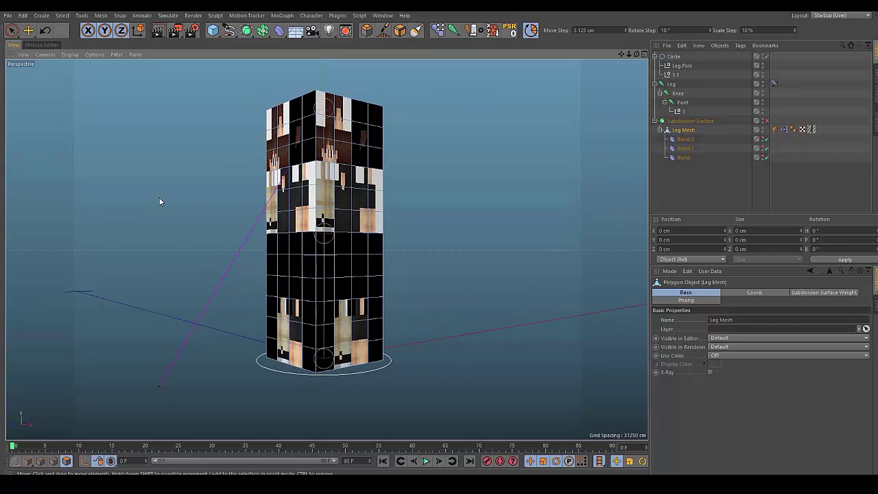
key(ctrl+a)
mouse_move(200, 183)
alt+mouse_down()
mouse_move(179, 226)
mouse_move(203, 204)
alt+mouse_up()
key(space)
mouse_move(405, 145)
mouse_down()
mouse_move(329, 148)
mouse_move(247, 297)
mouse_up()
alt+drag(114, 215, 137, 180)
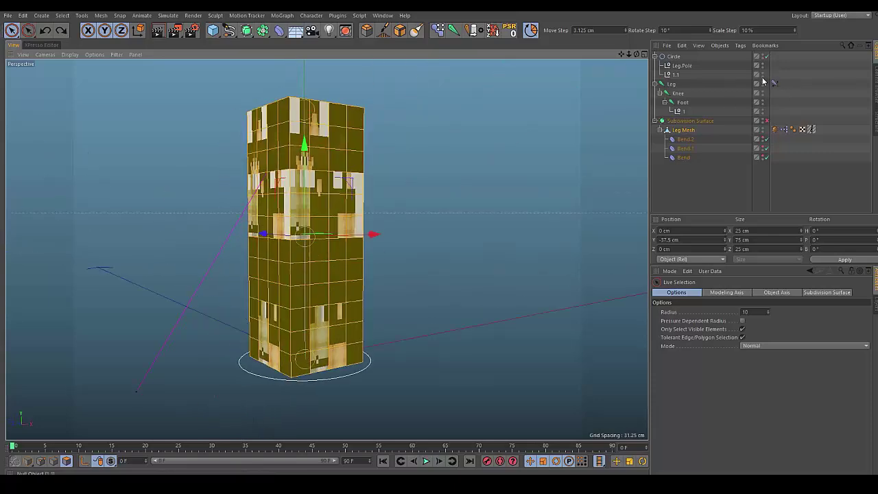
alt+drag(482, 194, 490, 191)
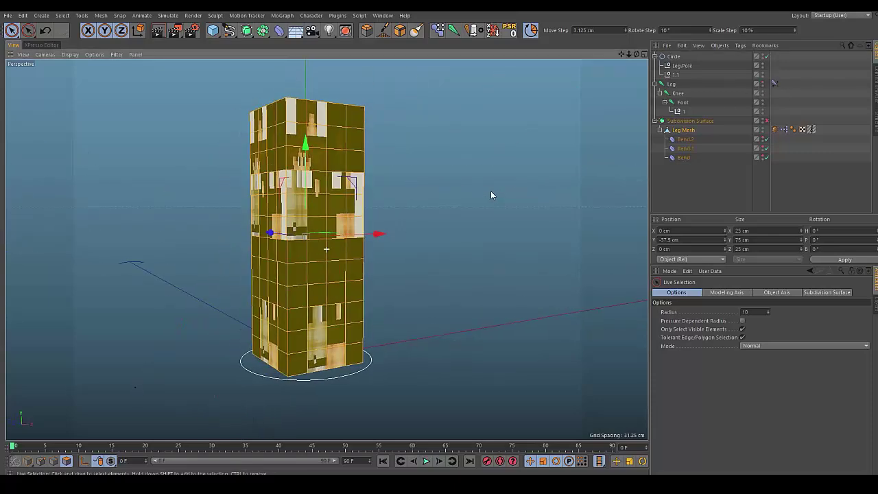
Switch to the BP UV Edit layout, load the Mat material's texture for editing and return to the object list
click(826, 16)
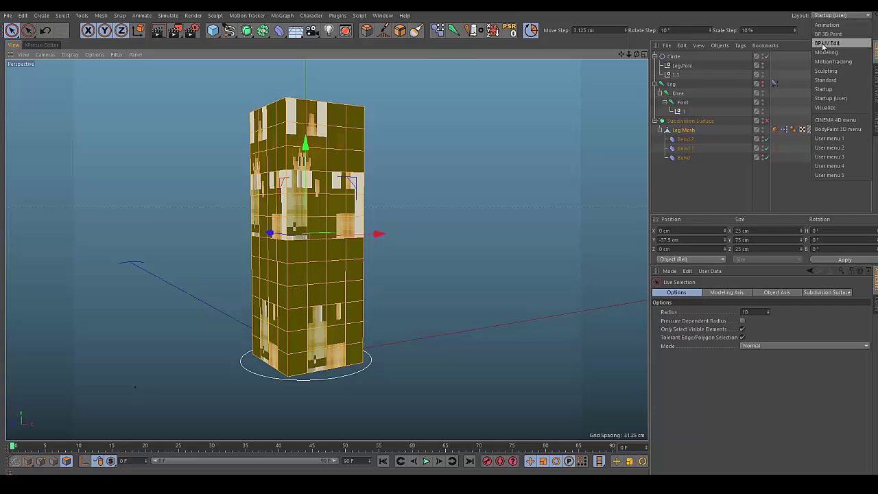
click(845, 44)
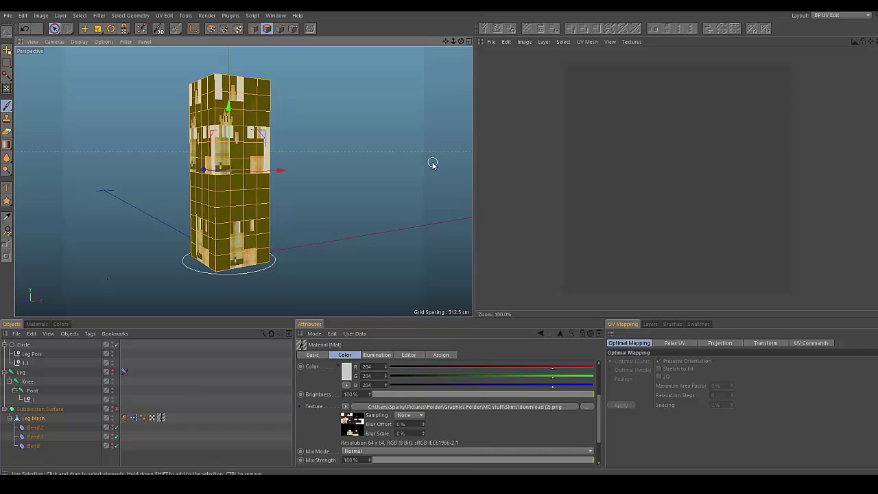
key(e)
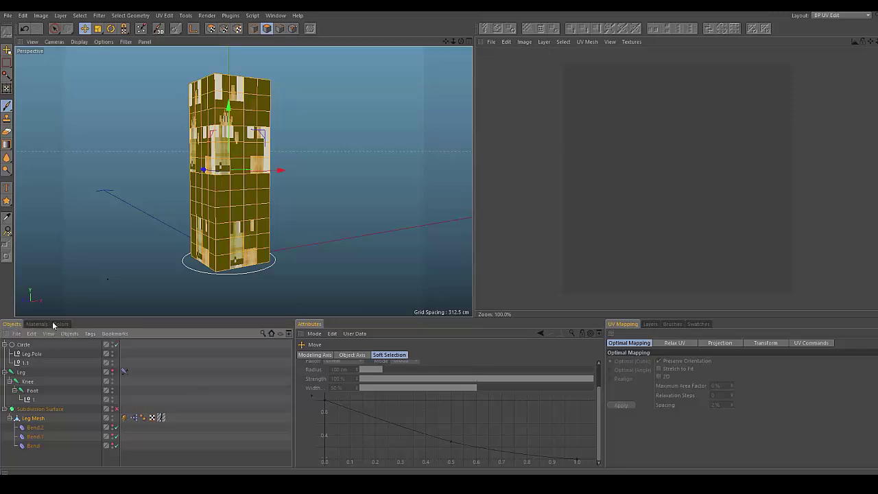
click(30, 325)
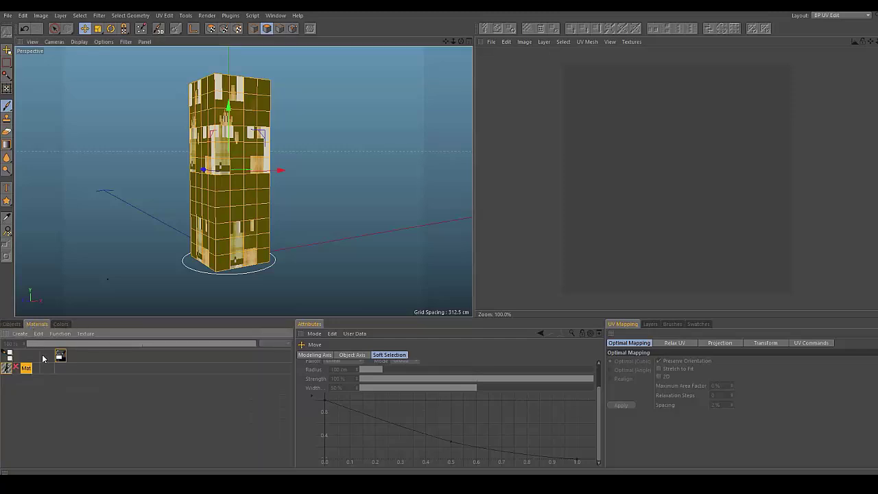
click(16, 369)
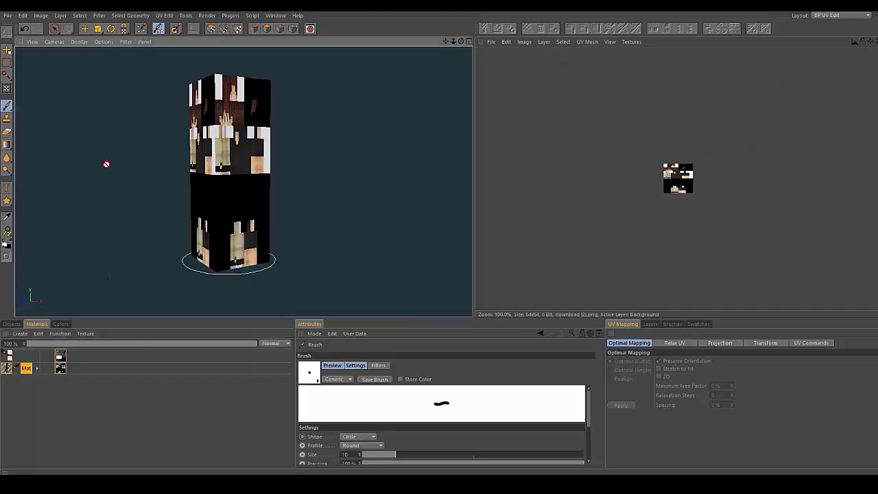
alt+drag(106, 164, 127, 173)
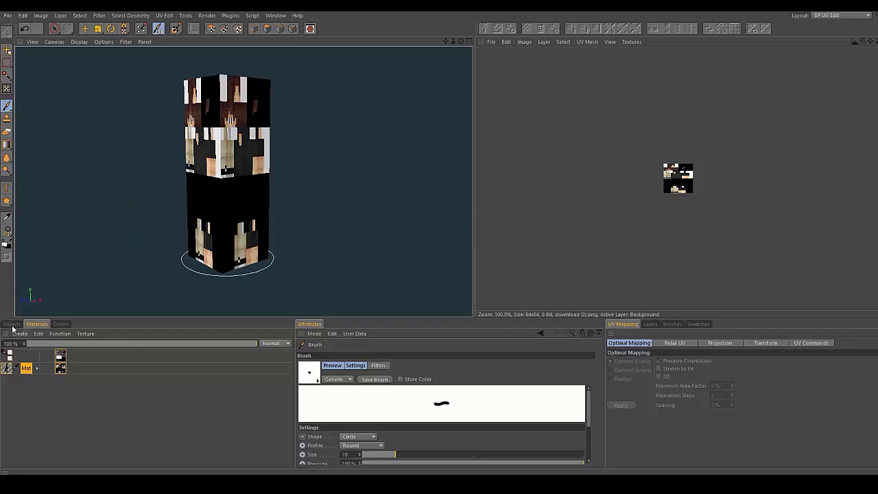
click(11, 324)
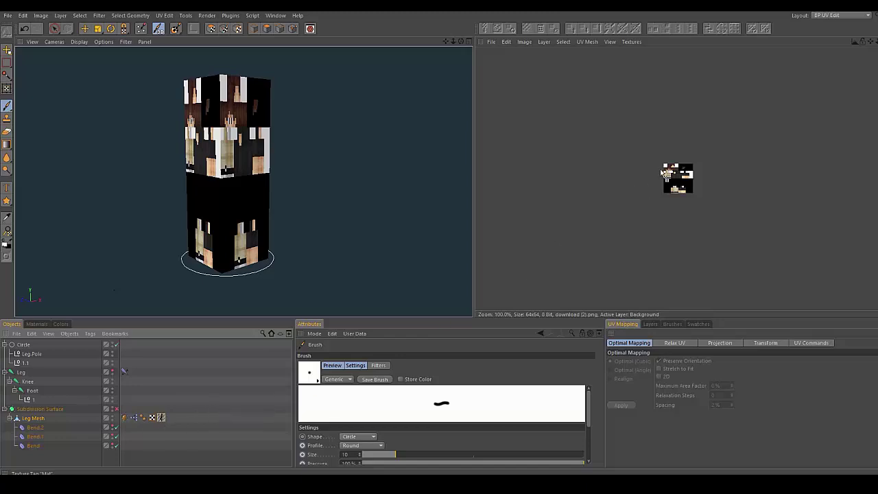
scroll(644, 177, up, 6)
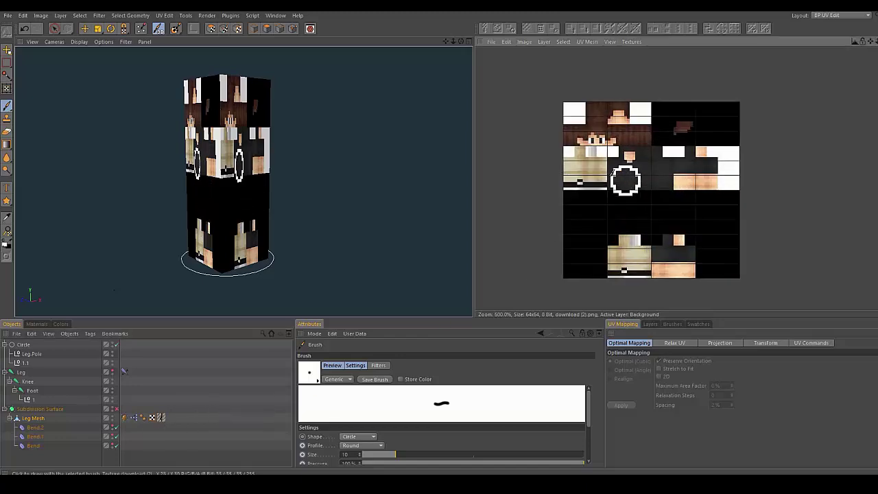
Try brush strokes on the skin texture and on the leg, undoing each of them
mouse_move(600, 129)
mouse_down()
mouse_move(709, 168)
mouse_move(564, 179)
mouse_up()
key(ctrl+z)
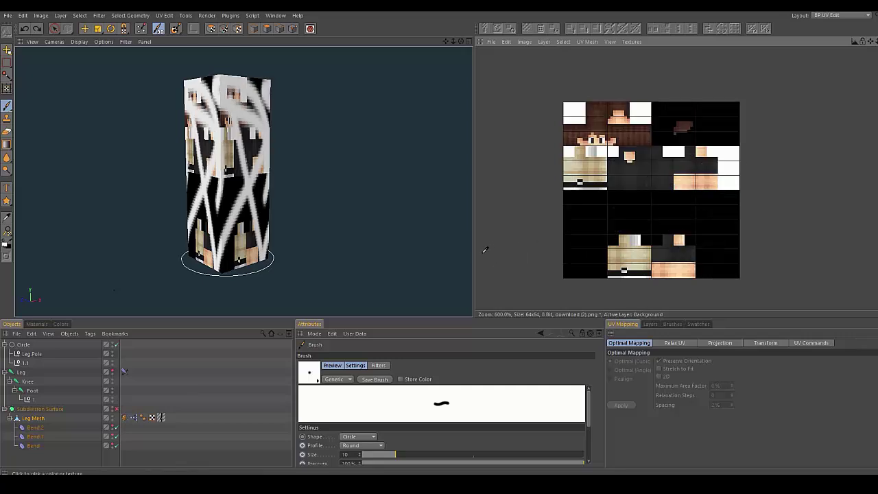
mouse_move(195, 156)
mouse_down()
mouse_move(213, 182)
mouse_move(248, 103)
mouse_up()
key(ctrl+z)
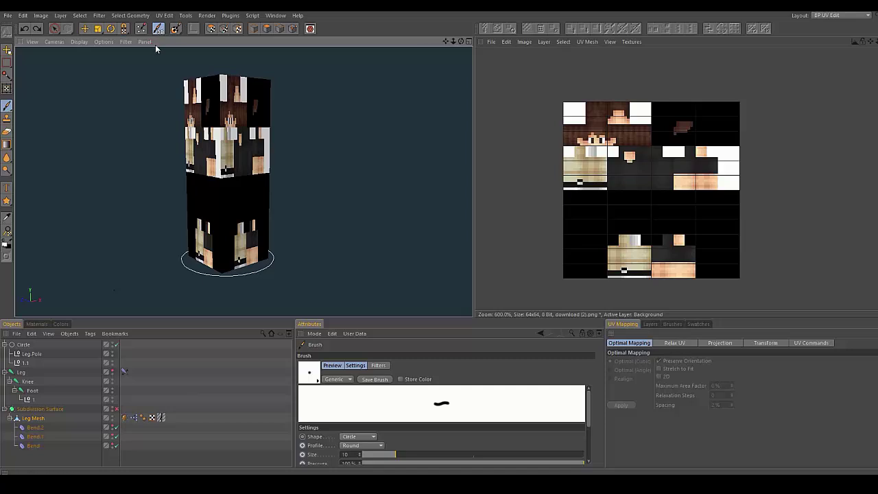
Activate the Non-Uniform Scale tool and switch to UV polygon editing for the leg mesh
click(98, 28)
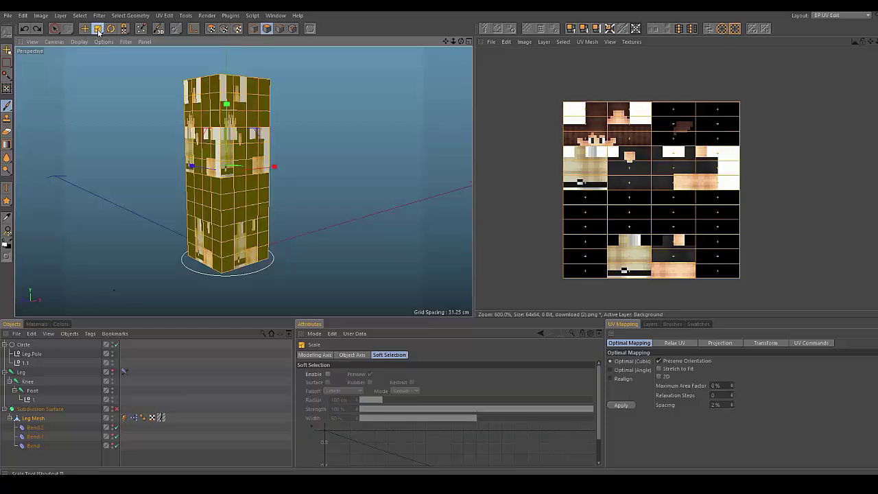
click(98, 30)
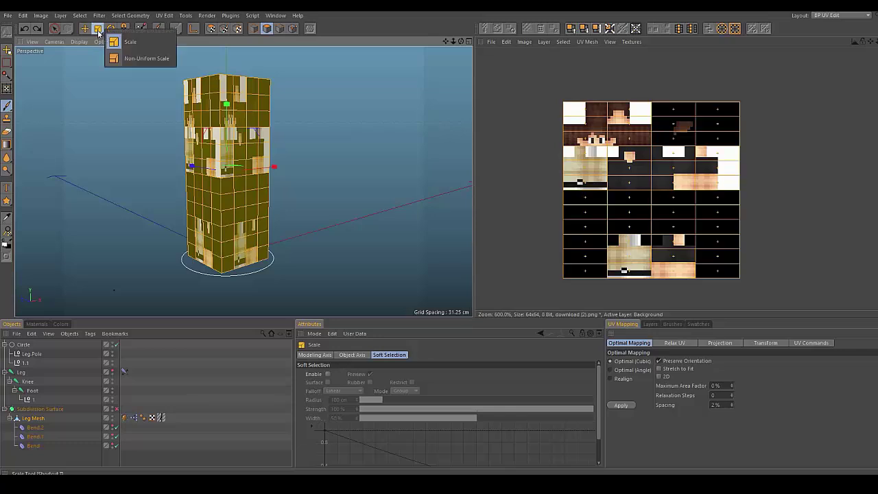
click(98, 32)
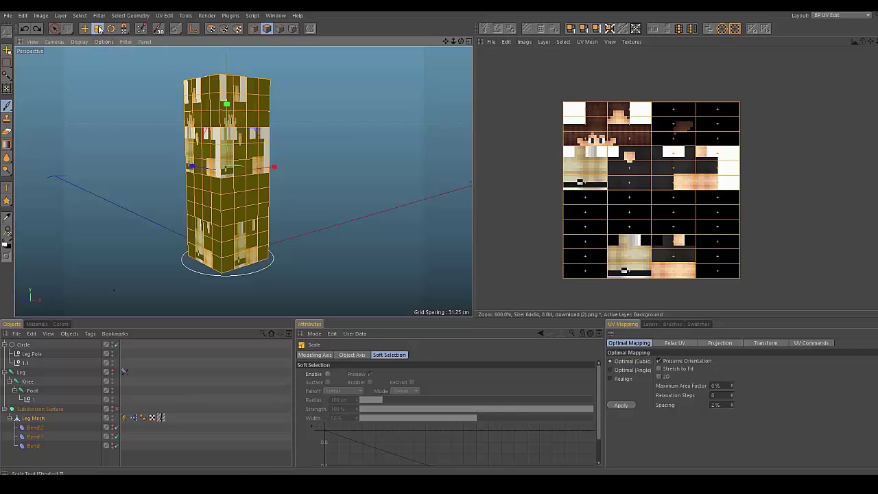
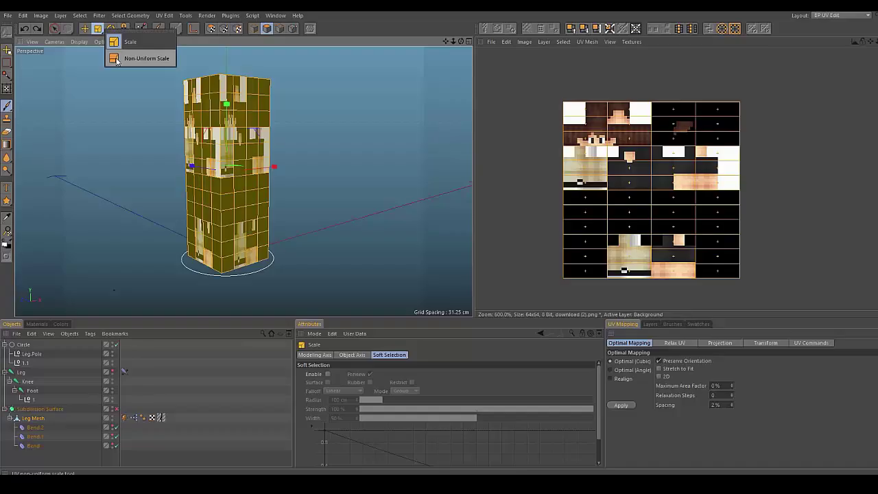
click(139, 59)
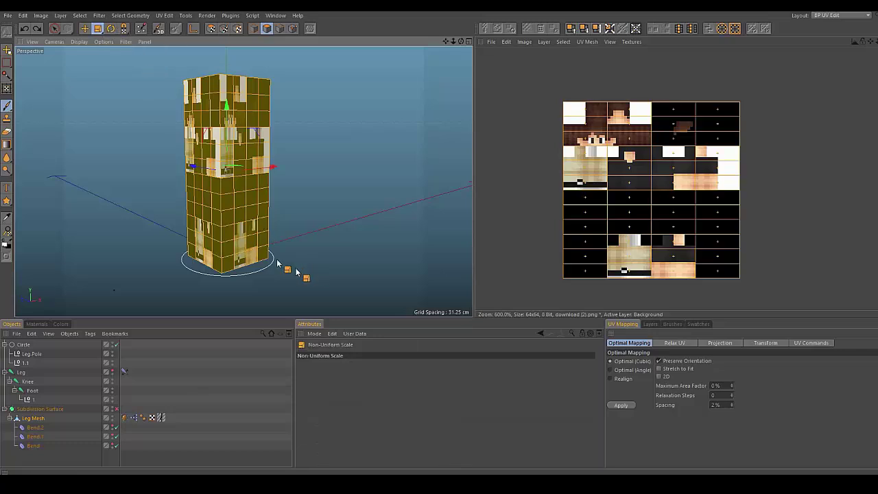
click(83, 29)
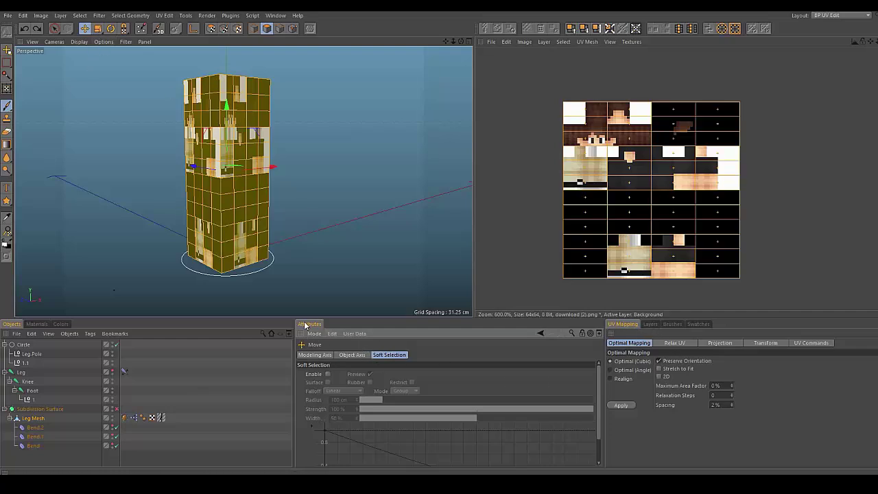
click(97, 30)
drag(97, 30, 133, 62)
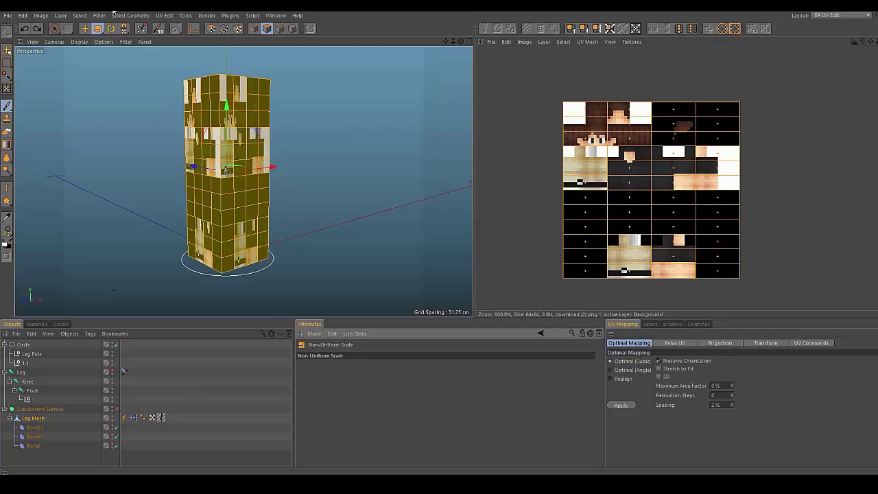
click(210, 30)
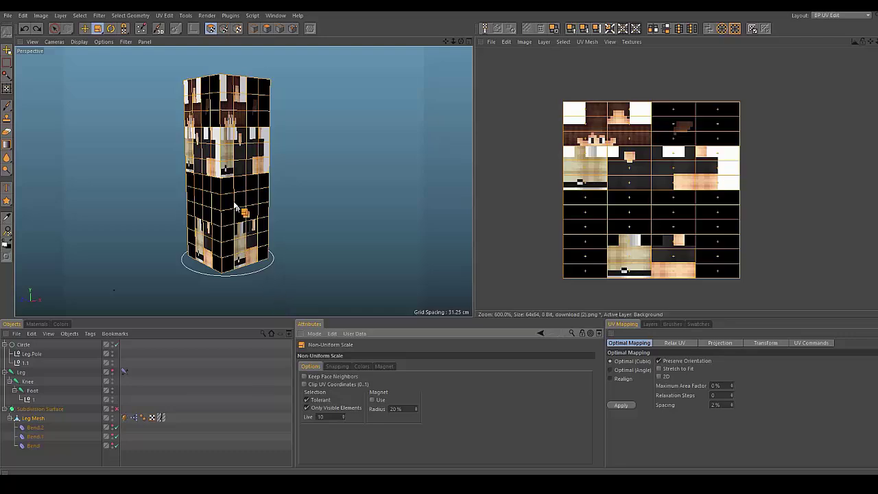
scroll(240, 205, up, 4)
mouse_move(364, 170)
alt+mouse_down()
mouse_move(238, 170)
mouse_move(366, 172)
alt+mouse_up()
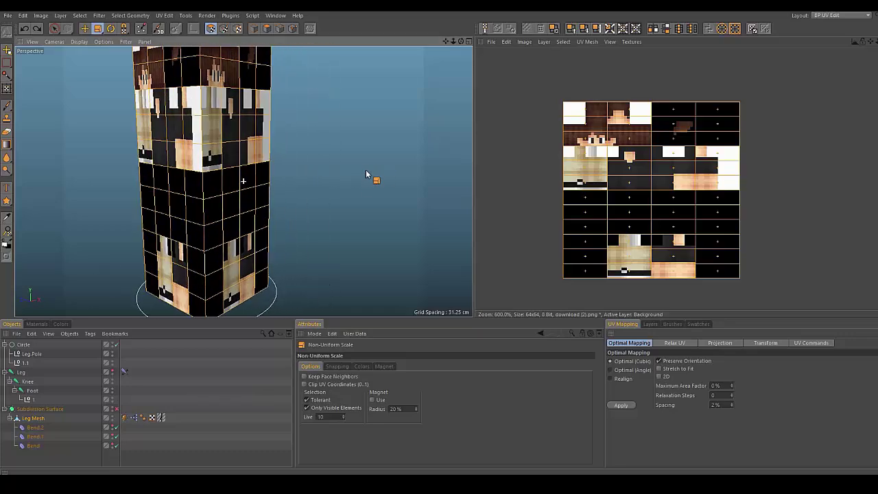
Enable quantizing for Move, Scale and Rotate in the tool's snapping options, with Move and Scale set to 3.125%
click(336, 367)
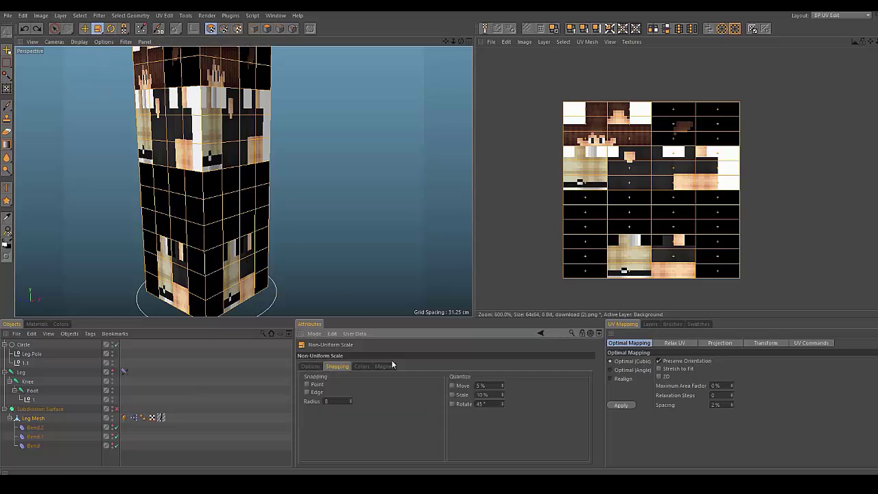
click(452, 386)
click(453, 396)
click(451, 404)
double_click(481, 386)
text(3.12)
key(Tab)
text(3)
scroll(272, 152, down, 3)
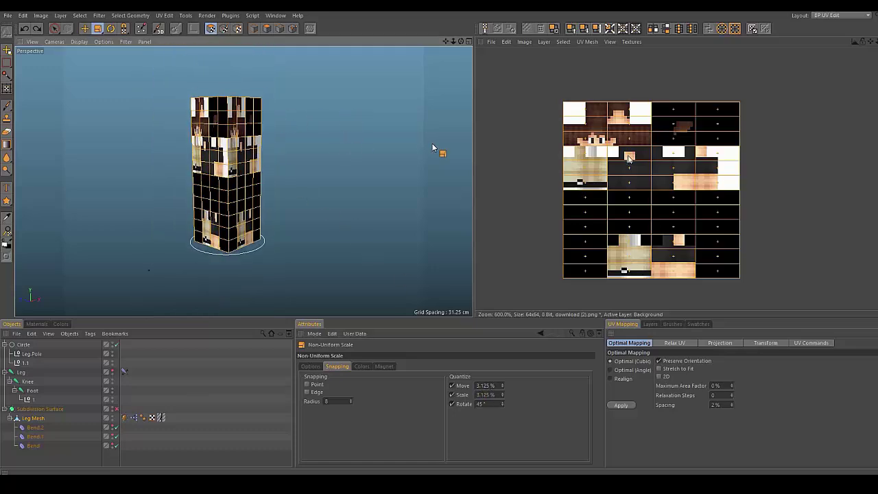
Scale all the leg's UV polygons down to a 4 by 12 pixel block in the skin texture's upper-left corner
scroll(597, 162, up, 2)
scroll(596, 163, down, 5)
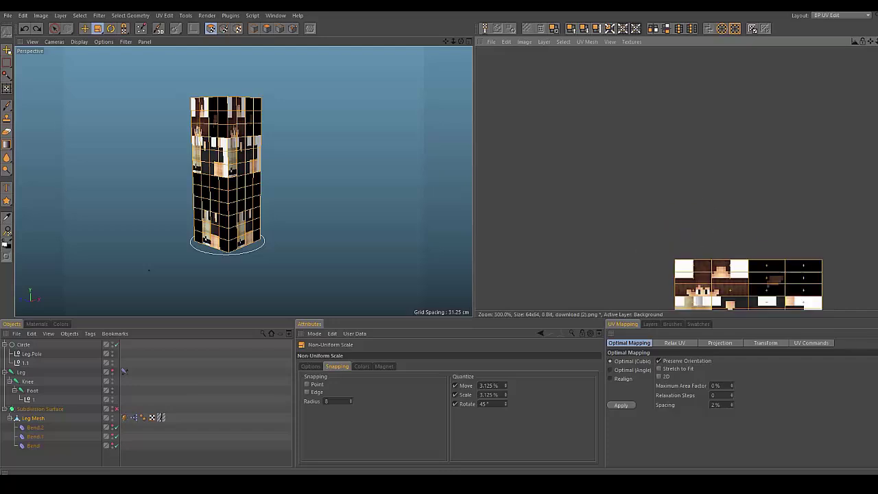
scroll(506, 133, up, 3)
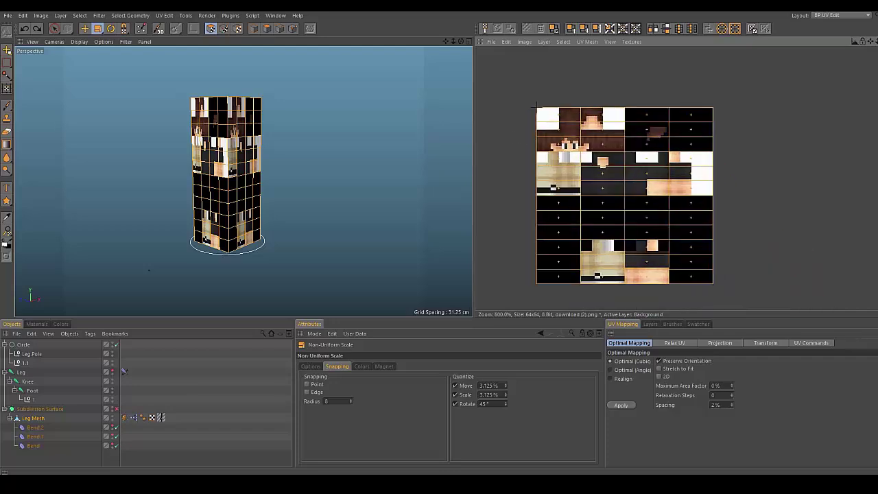
mouse_move(537, 107)
mouse_down()
mouse_move(525, 79)
mouse_move(542, 119)
mouse_up()
drag(537, 107, 537, 105)
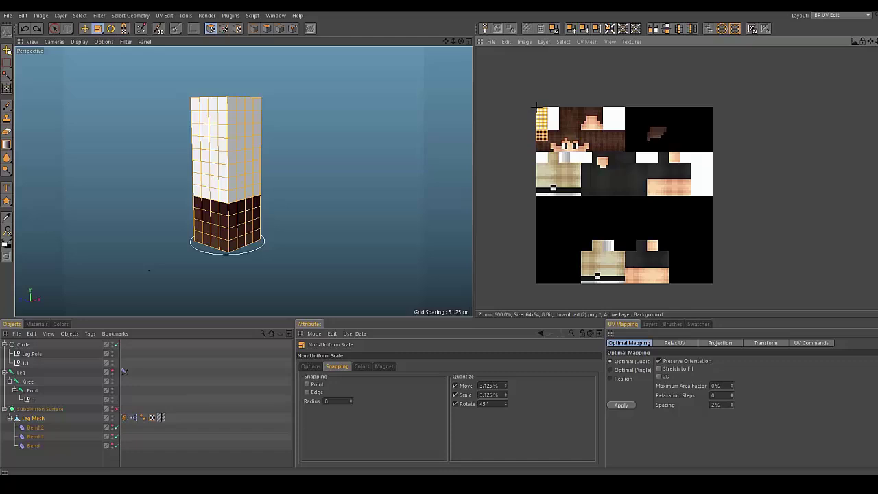
scroll(539, 138, up, 10)
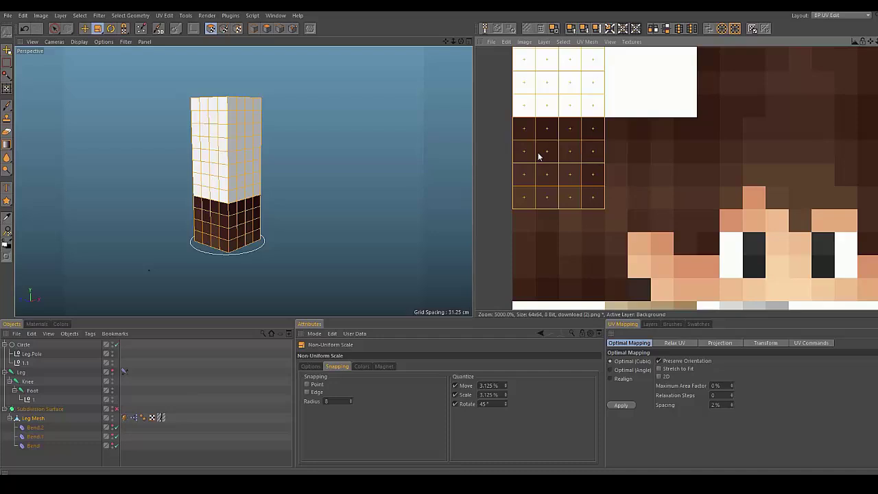
scroll(538, 156, down, 6)
Move the leg's UV block 20 pixels straight down onto the first 4-pixel strip of the leg texture
key(e)
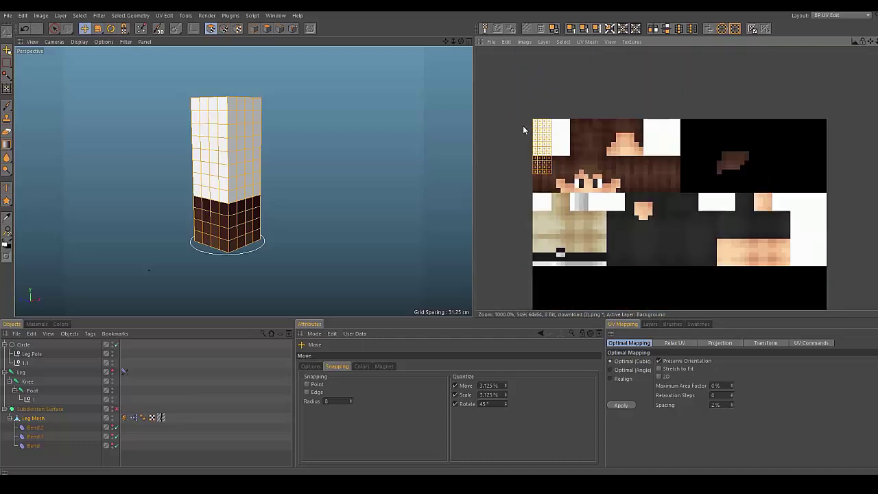
scroll(524, 128, up, 3)
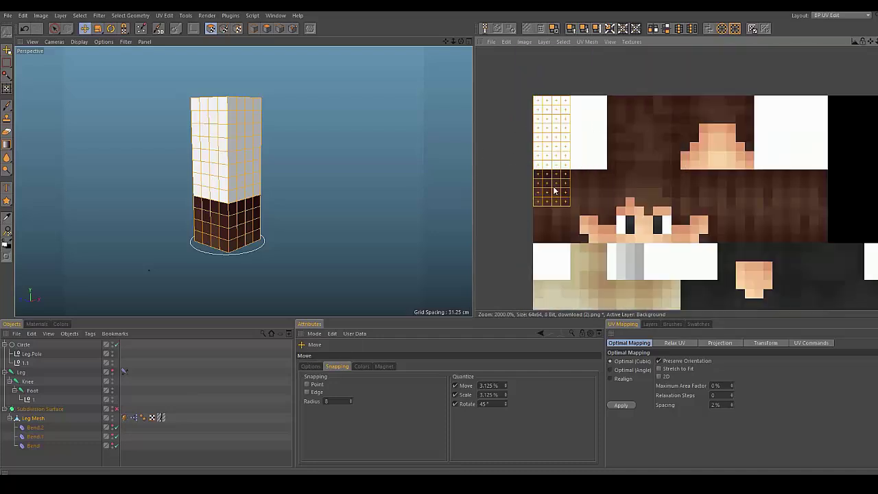
scroll(555, 190, up, 4)
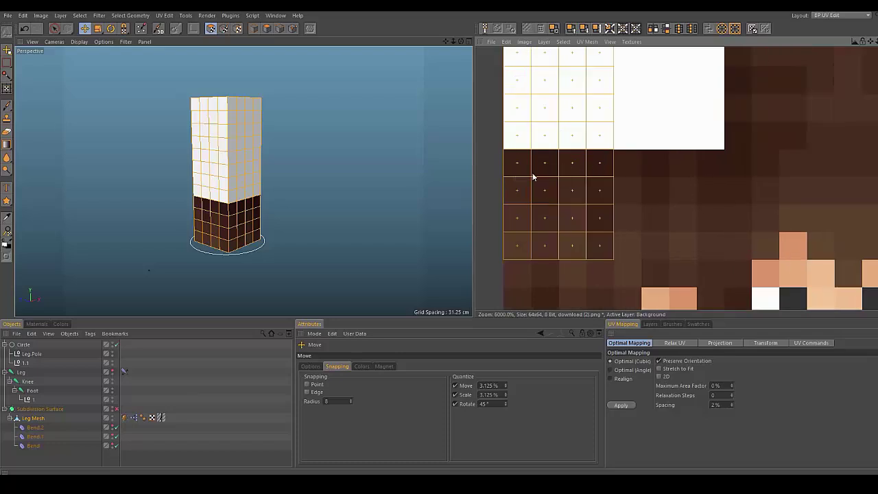
scroll(532, 206, down, 2)
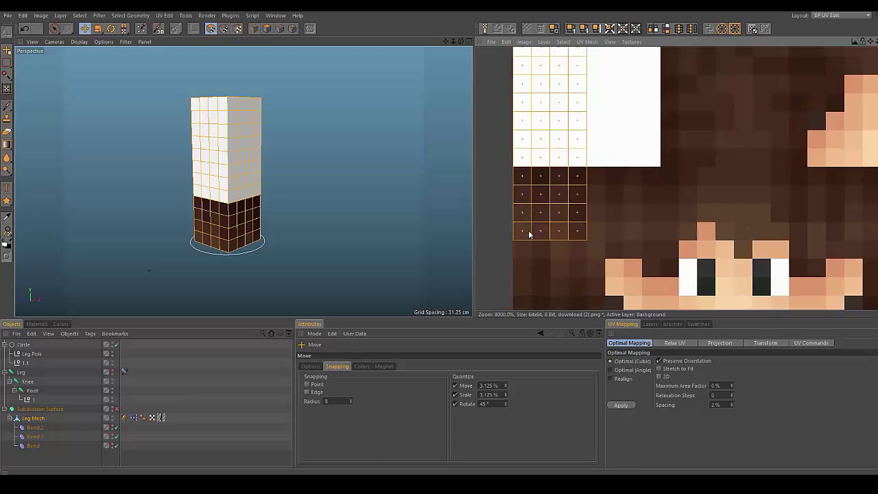
scroll(529, 234, down, 4)
scroll(588, 221, up, 3)
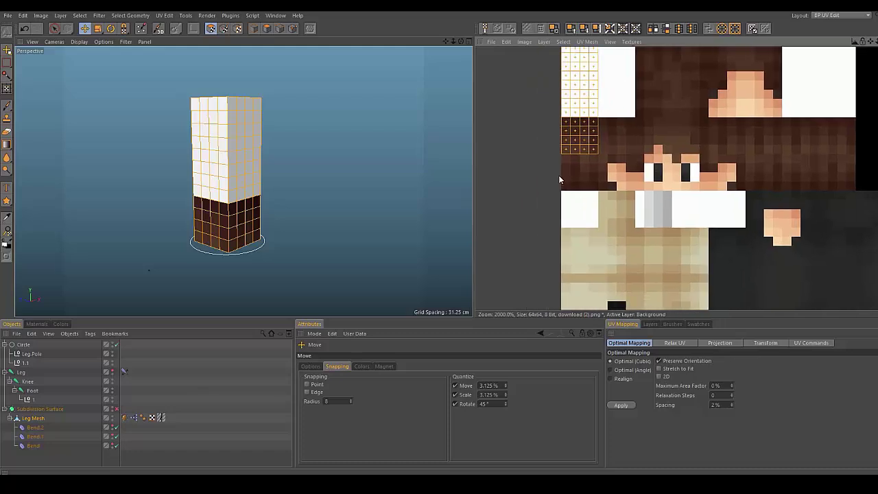
mouse_move(566, 112)
alt+middle_down()
mouse_move(575, 118)
mouse_move(580, 108)
alt+middle_up()
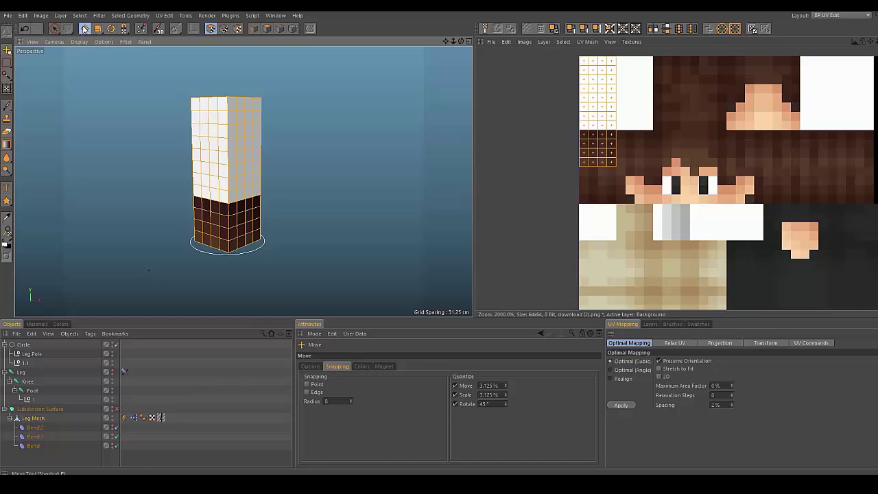
drag(587, 105, 587, 288)
scroll(577, 147, up, 6)
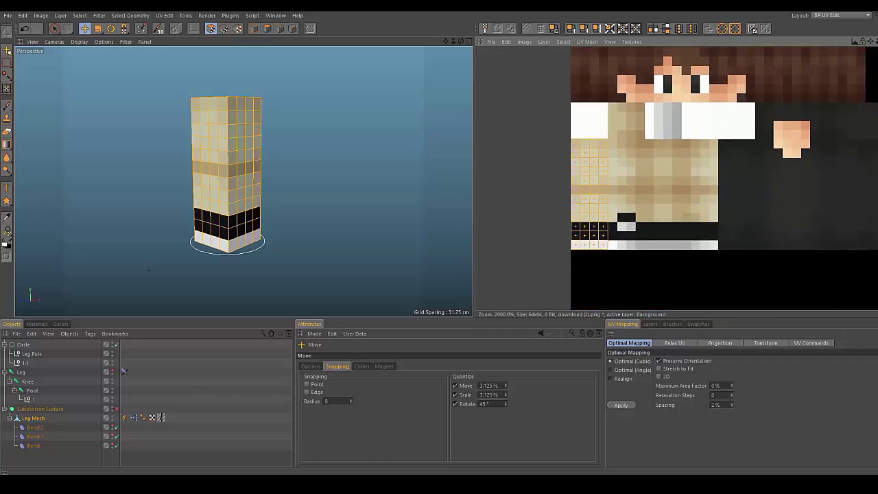
scroll(523, 141, down, 5)
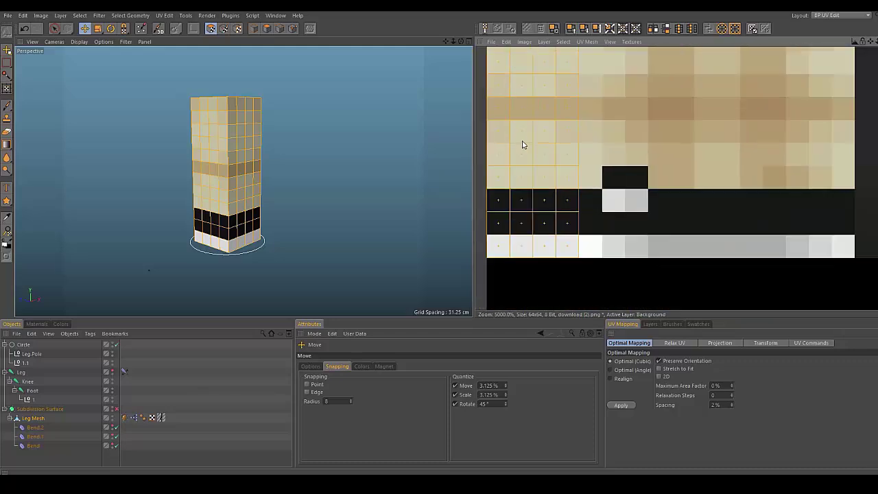
Move the leg's UV block four pixels right onto the second strip of the leg texture, used for the front
alt+middle_drag(566, 141, 568, 194)
alt+drag(243, 181, 264, 142)
alt+drag(193, 171, 191, 201)
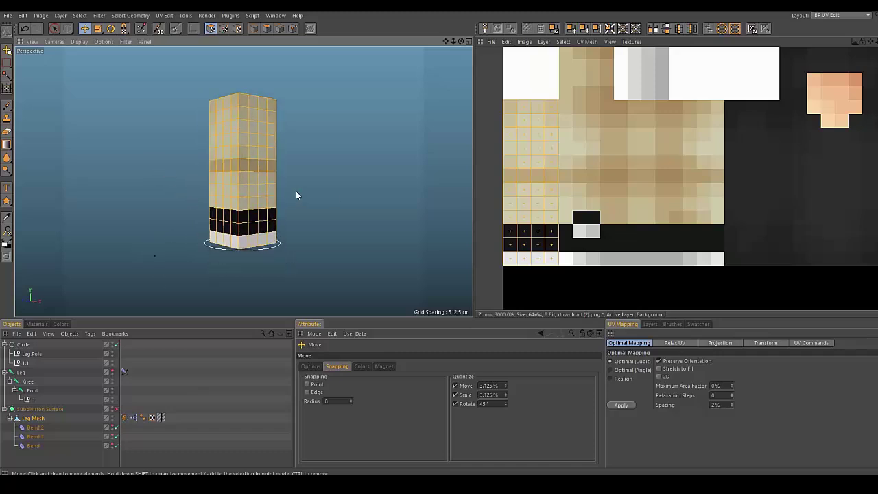
drag(542, 190, 598, 190)
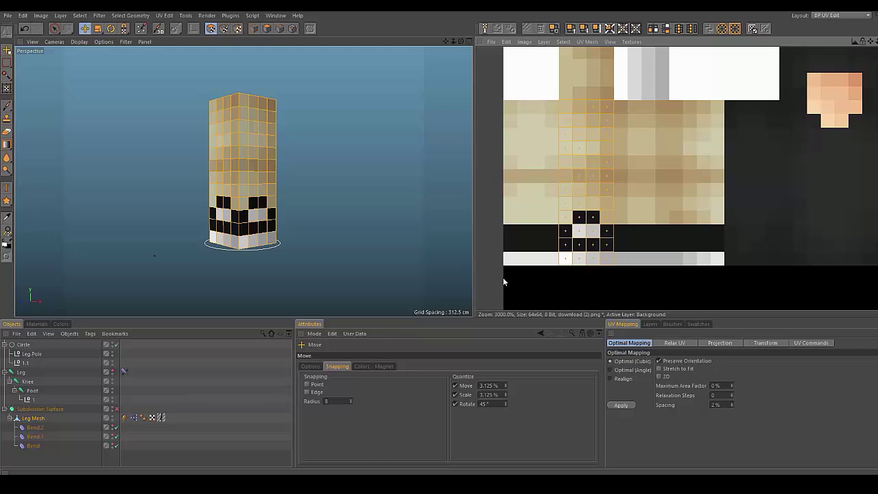
Deselect the leg's front-face polygons and move the remaining UVs four pixels left, back onto the first leg strip
alt+drag(233, 168, 266, 199)
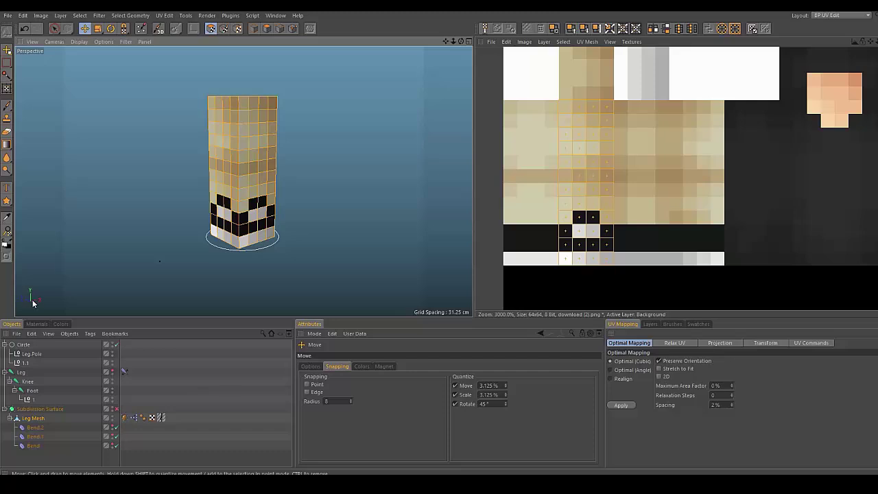
alt+drag(43, 297, 20, 308)
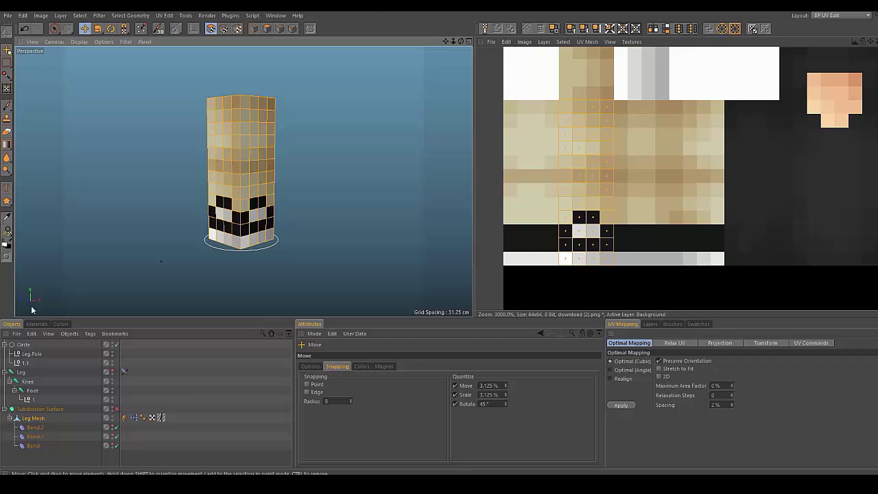
alt+drag(51, 275, 235, 184)
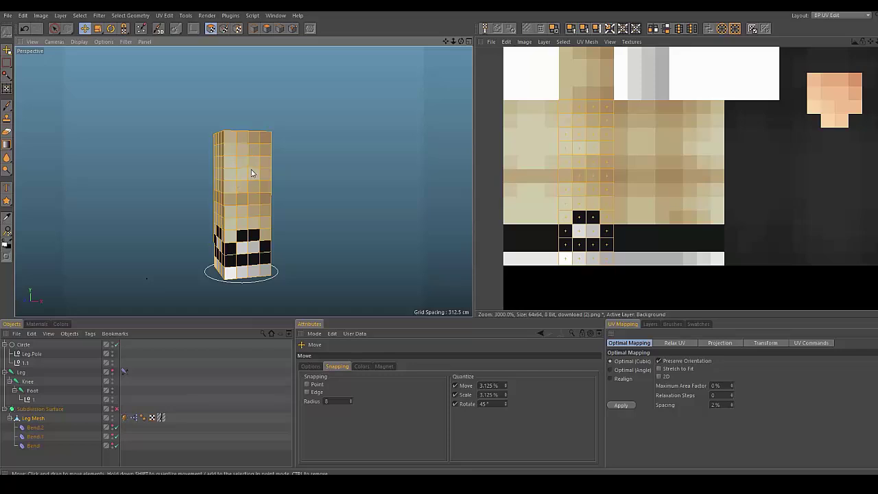
scroll(252, 173, up, 2)
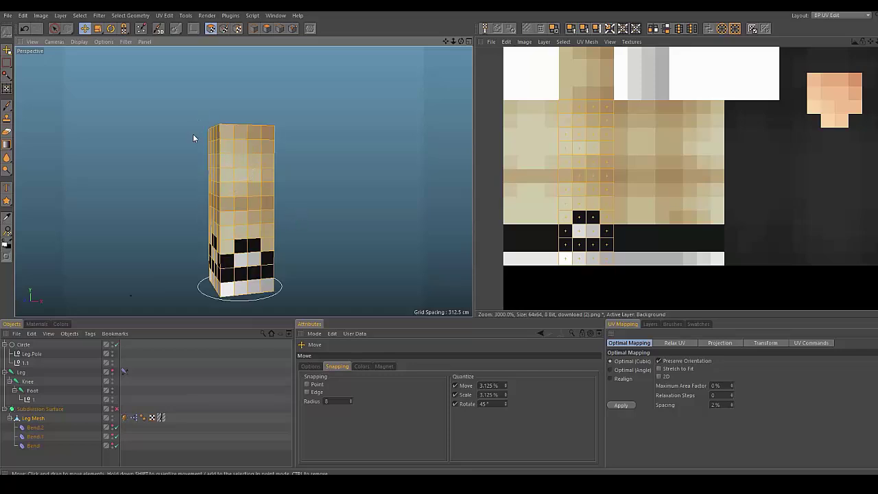
key(9)
alt+drag(207, 137, 168, 140)
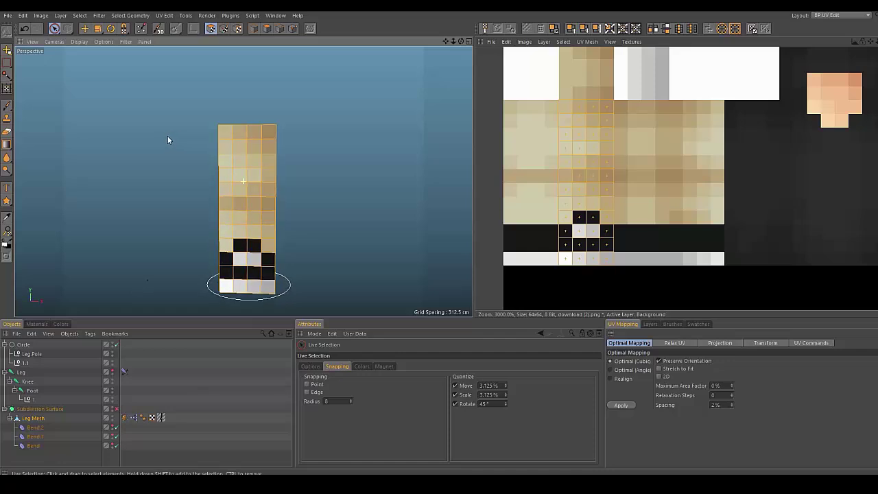
scroll(302, 118, up, 5)
alt+drag(226, 129, 238, 128)
scroll(249, 166, down, 5)
alt+middle_drag(269, 265, 271, 233)
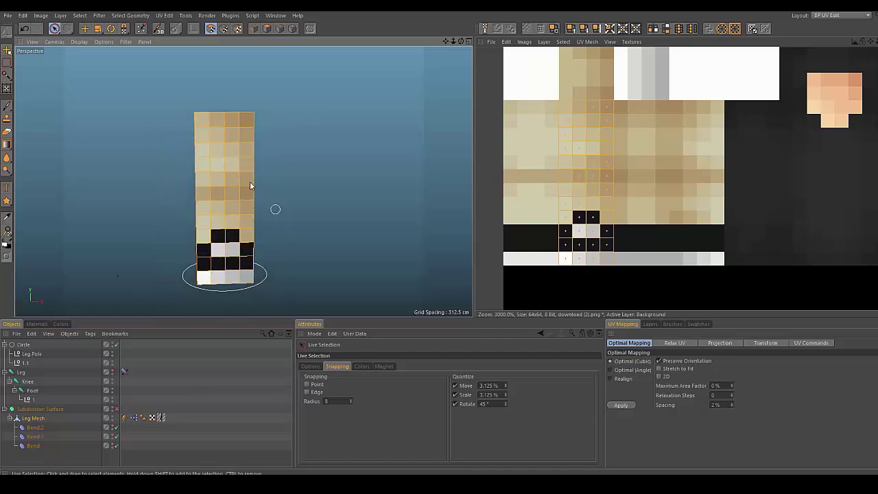
mouse_move(244, 181)
alt+mouse_down()
mouse_move(286, 129)
mouse_move(204, 123)
mouse_move(209, 166)
mouse_move(240, 142)
mouse_move(233, 177)
mouse_move(213, 182)
mouse_move(202, 251)
mouse_move(207, 287)
mouse_move(238, 206)
mouse_move(231, 285)
alt+mouse_up()
alt+drag(236, 255, 244, 202)
key(e)
alt+drag(288, 178, 313, 179)
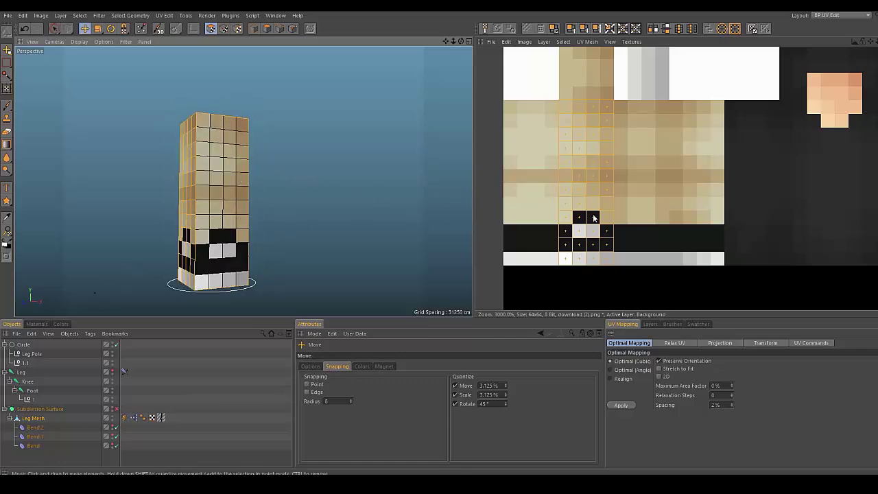
drag(594, 216, 538, 215)
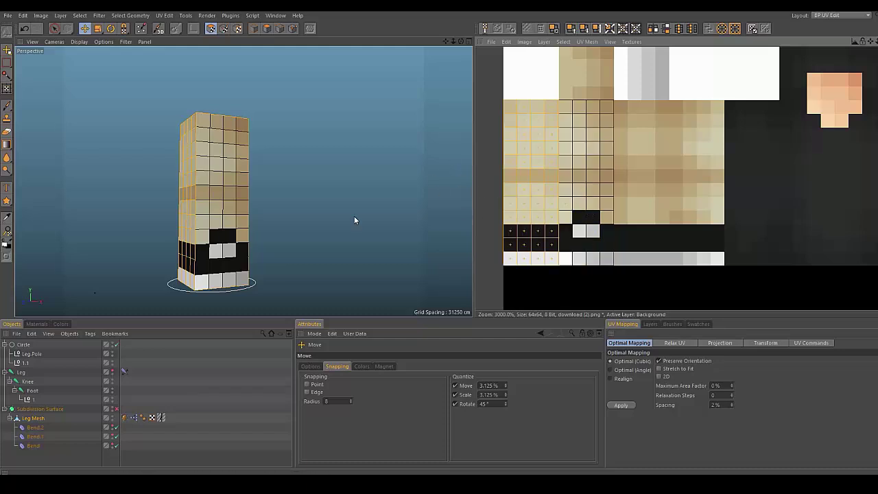
Deselect the polygons of the side face beside the front and move the remaining UVs eight pixels right onto the third leg strip
alt+drag(147, 149, 162, 153)
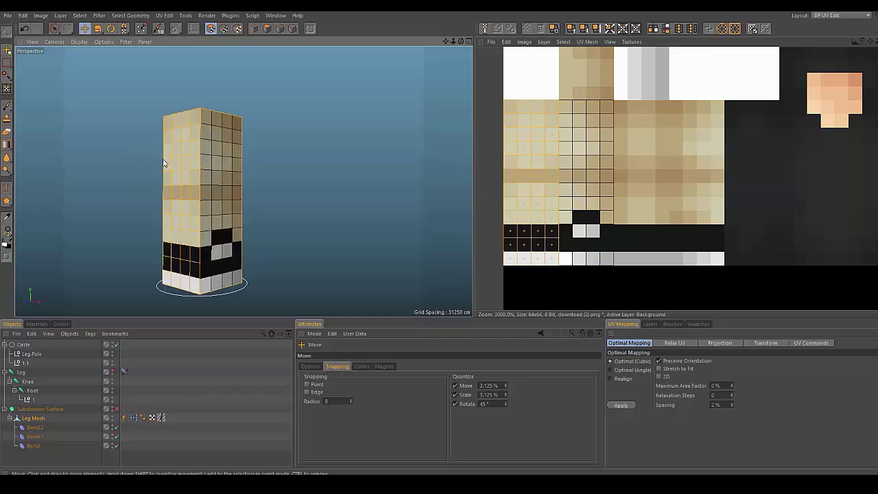
key(space)
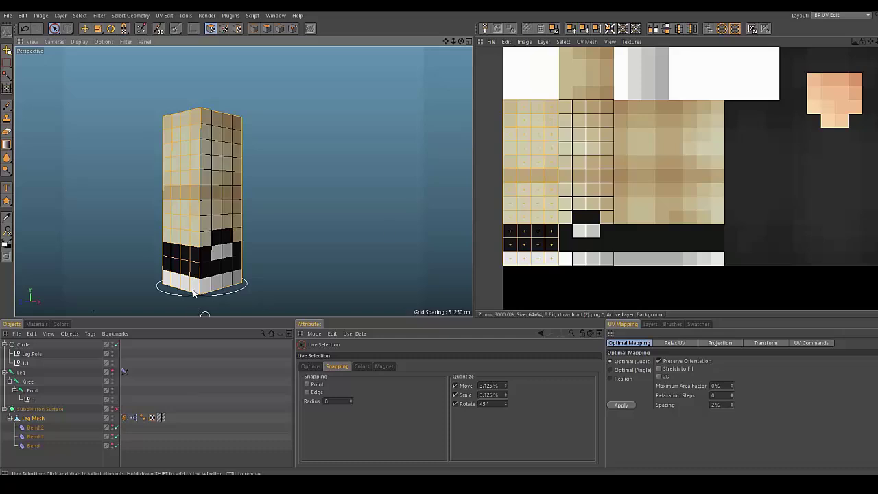
mouse_move(169, 281)
ctrl+mouse_down()
mouse_move(180, 206)
mouse_move(166, 120)
ctrl+mouse_up()
key(space)
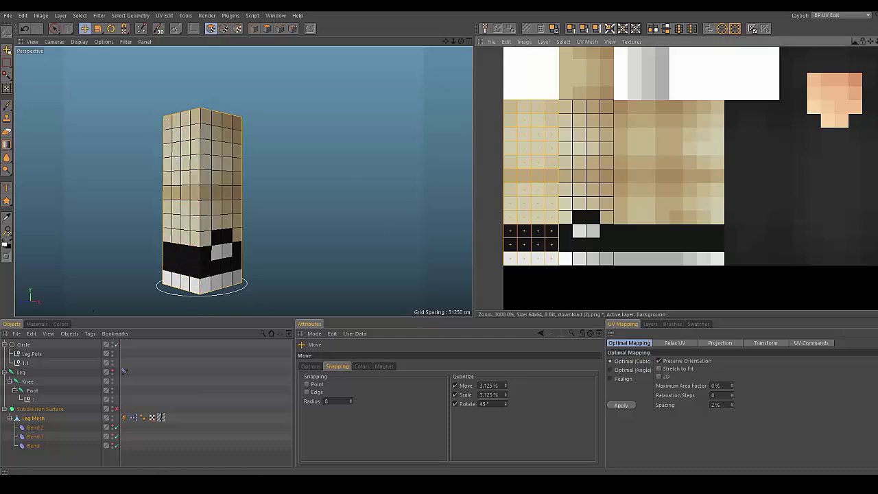
drag(592, 177, 701, 177)
Deselect the opposite side face's polygons and move the remaining UVs four pixels right onto the fourth leg strip
key(space)
mouse_move(242, 182)
alt+mouse_down()
mouse_move(196, 196)
mouse_move(134, 194)
alt+mouse_up()
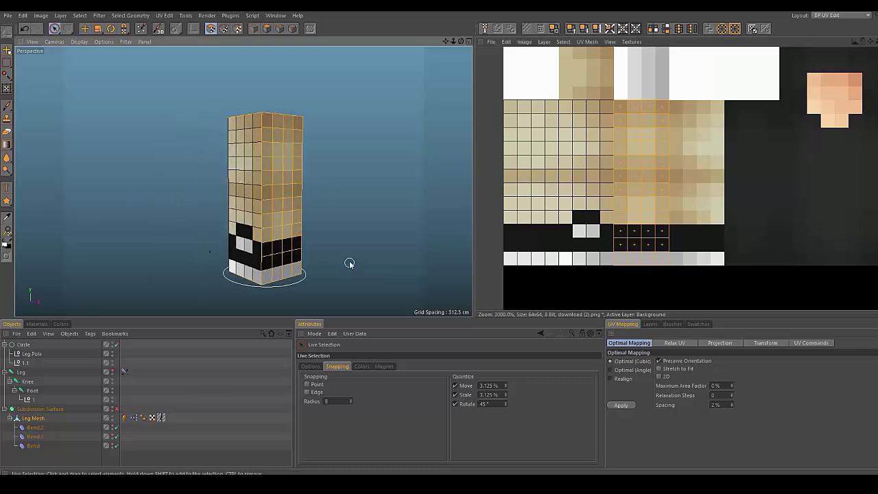
alt+drag(348, 264, 346, 247)
ctrl+drag(251, 279, 293, 232)
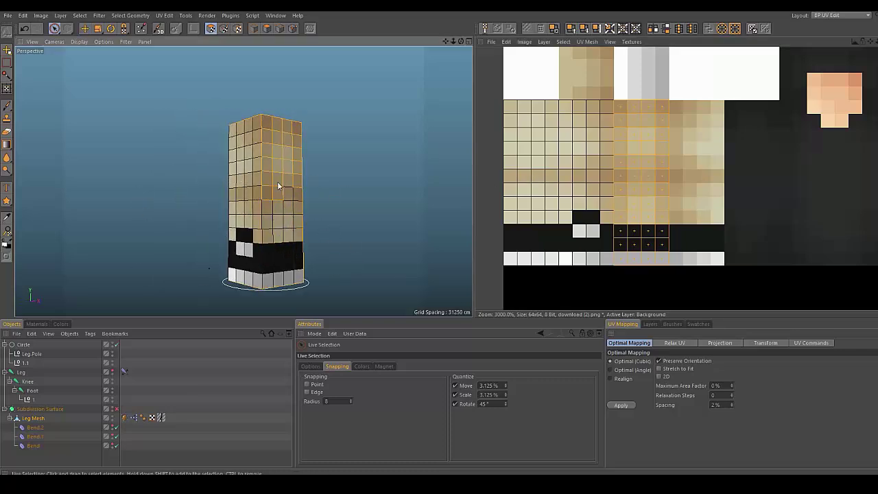
ctrl+drag(258, 166, 270, 134)
key(space)
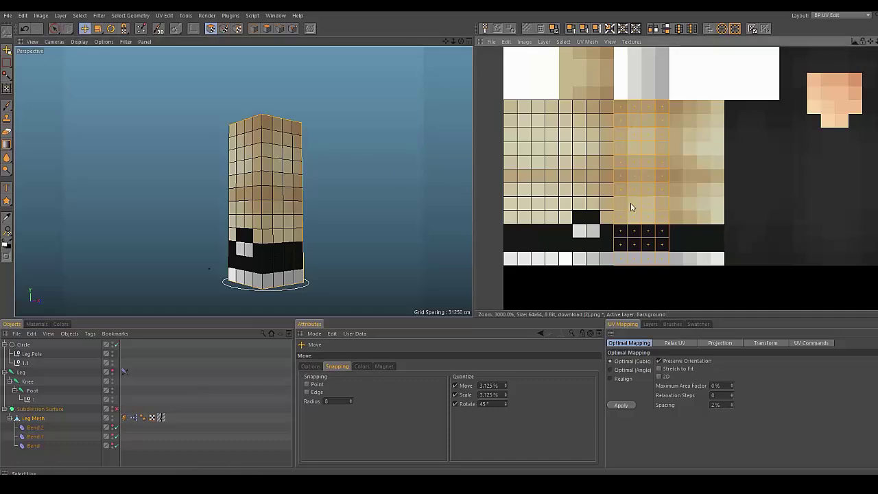
drag(632, 206, 686, 208)
Deselect the leg's back-face polygons and move the remaining cap UVs eight pixels left and four pixels up, above the front strip
key(space)
alt+drag(294, 198, 196, 199)
mouse_move(358, 278)
ctrl+mouse_down()
mouse_move(323, 254)
mouse_move(350, 223)
mouse_move(302, 200)
mouse_move(310, 142)
ctrl+mouse_up()
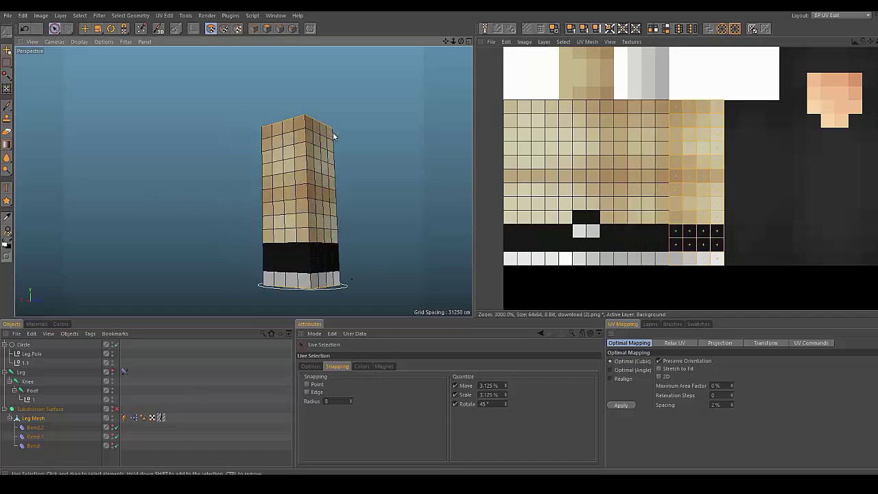
key(space)
alt+drag(185, 183, 317, 145)
alt+middle_drag(302, 94, 317, 147)
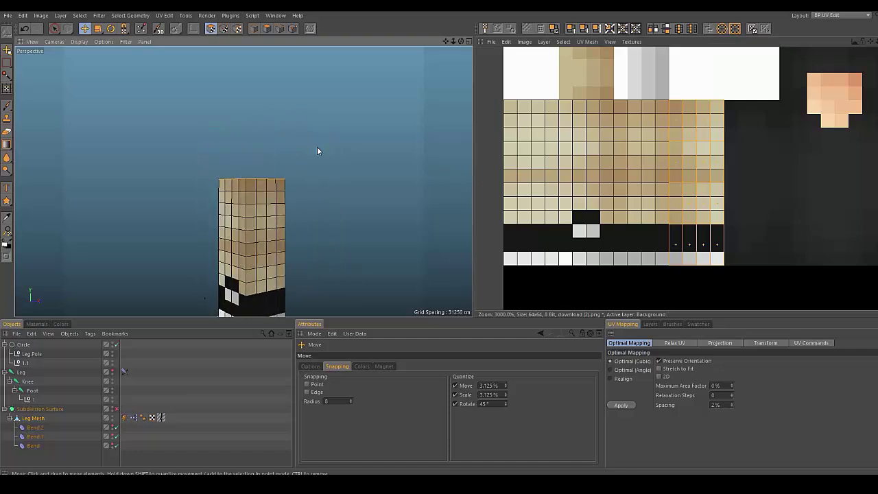
alt+drag(317, 147, 321, 192)
drag(705, 167, 596, 112)
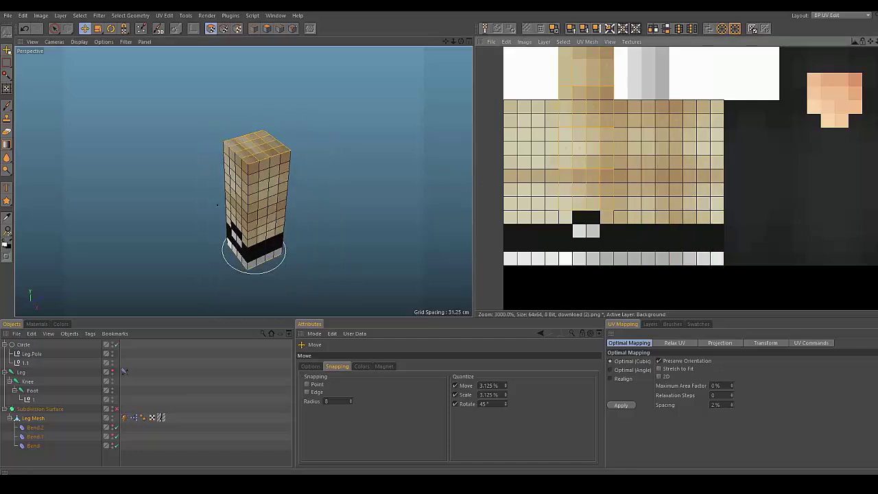
Examine the leg's top cap and how its UVs line up with the cap area of the skin texture
scroll(260, 166, up, 6)
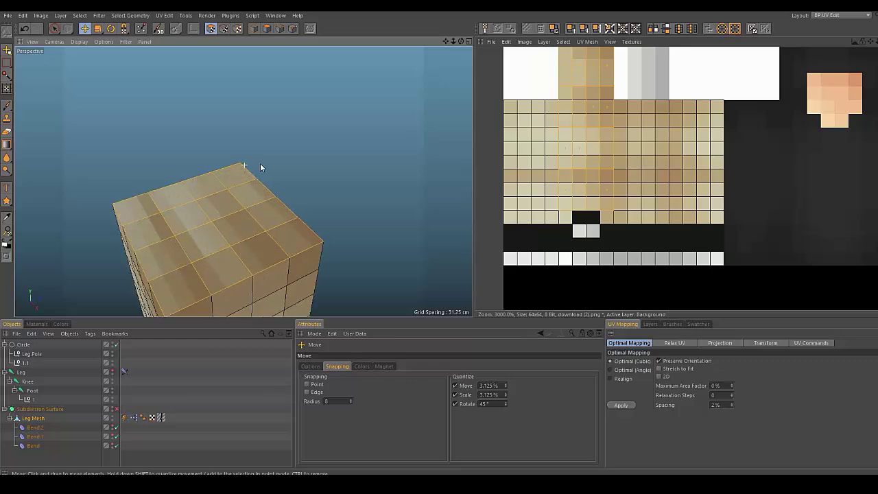
scroll(173, 237, up, 3)
scroll(181, 231, down, 5)
alt+middle_drag(322, 210, 329, 188)
scroll(588, 128, down, 5)
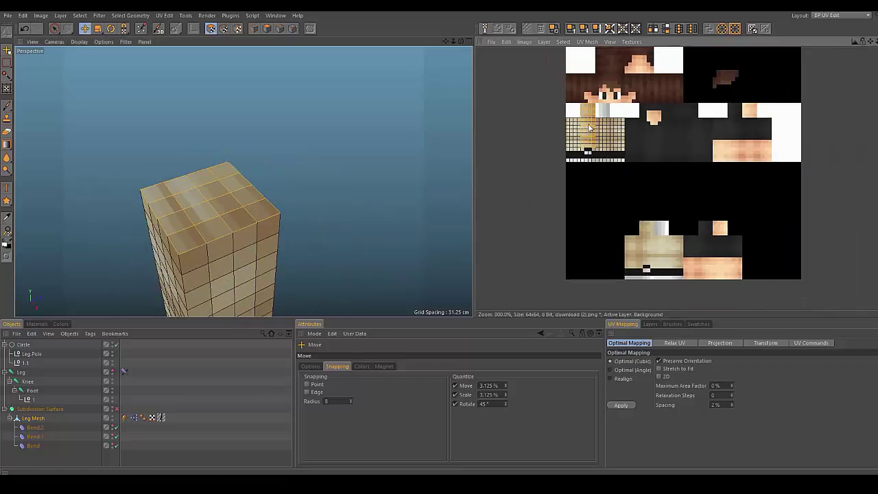
scroll(589, 127, up, 10)
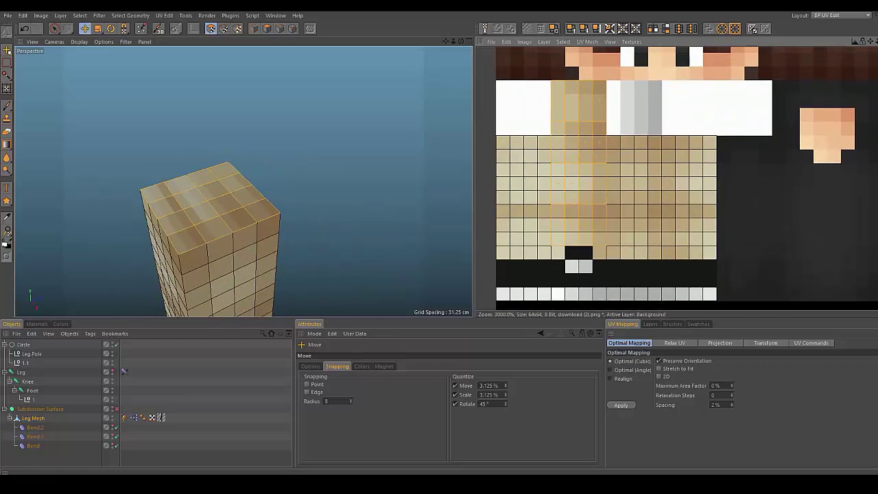
alt+middle_drag(549, 113, 563, 119)
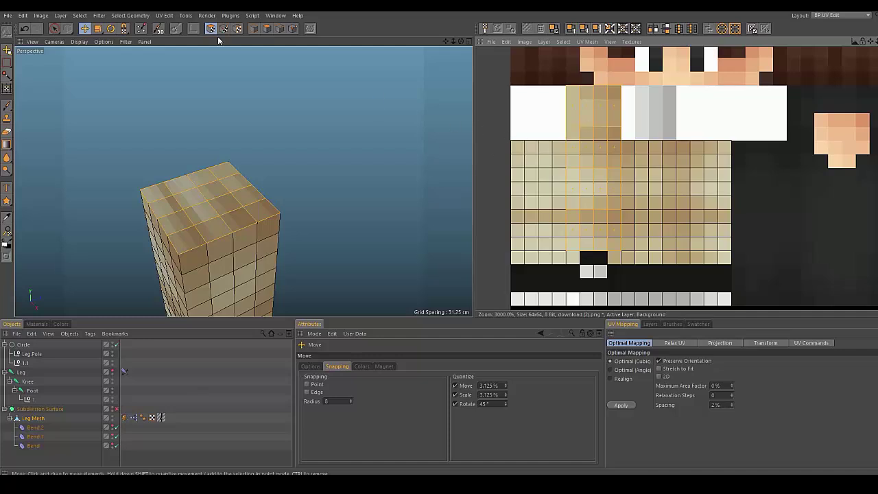
Shrink the cap UVs vertically with Non-Uniform Scale to four pixels high, filling the cap area above the front strip
click(97, 28)
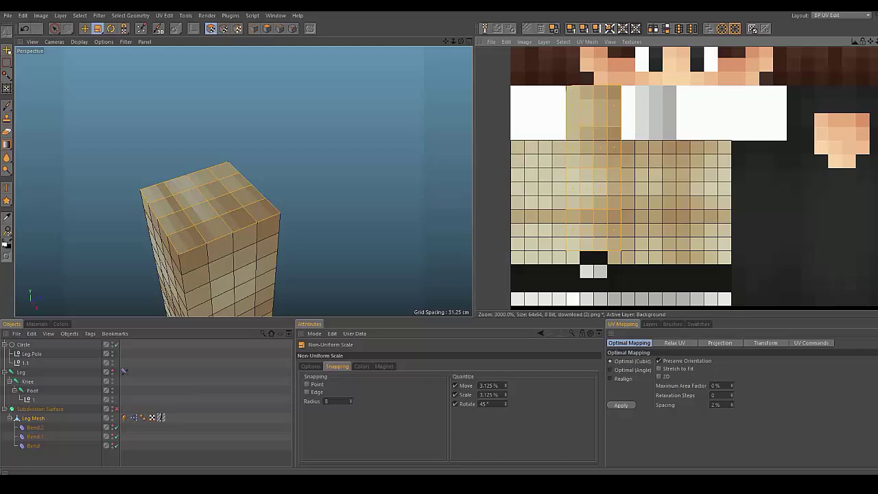
drag(607, 250, 607, 154)
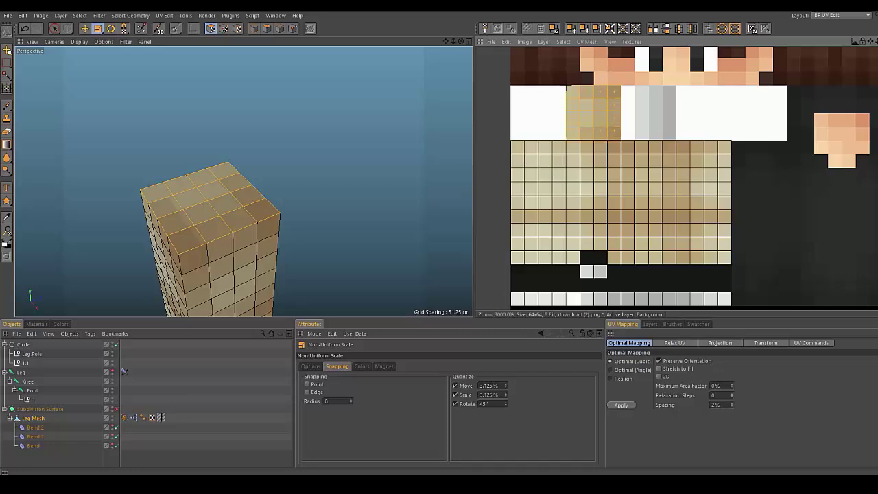
scroll(613, 137, up, 5)
scroll(614, 137, down, 4)
scroll(563, 111, up, 5)
scroll(627, 172, down, 5)
scroll(585, 110, up, 3)
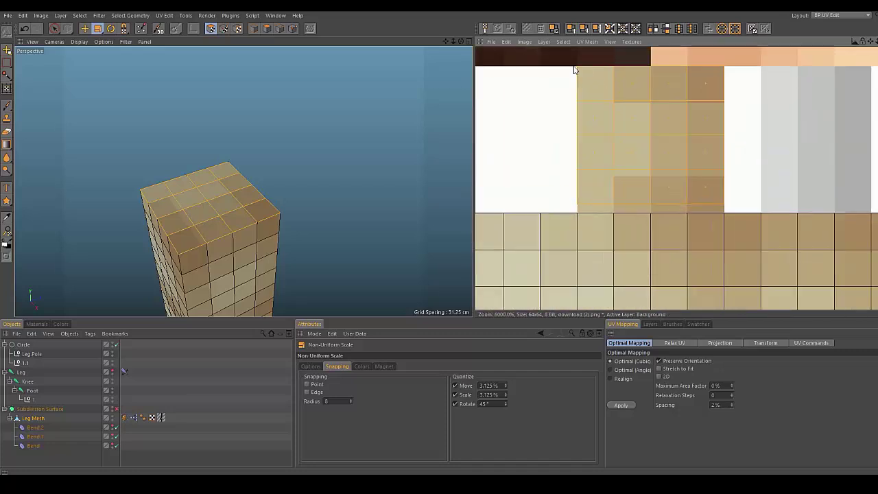
drag(577, 67, 578, 72)
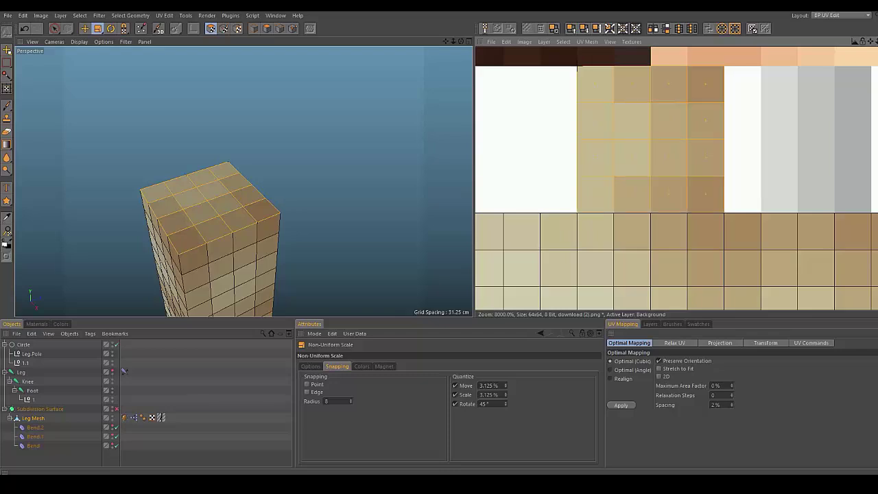
scroll(643, 192, up, 1)
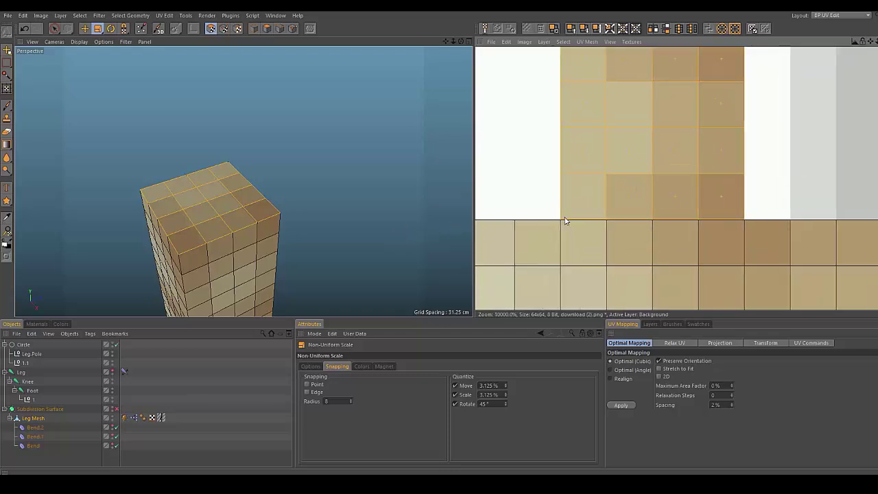
Inspect the texture alignment on the leg's top cap and set the scale quantize step to 0.781 %
alt+right_drag(204, 199, 289, 202)
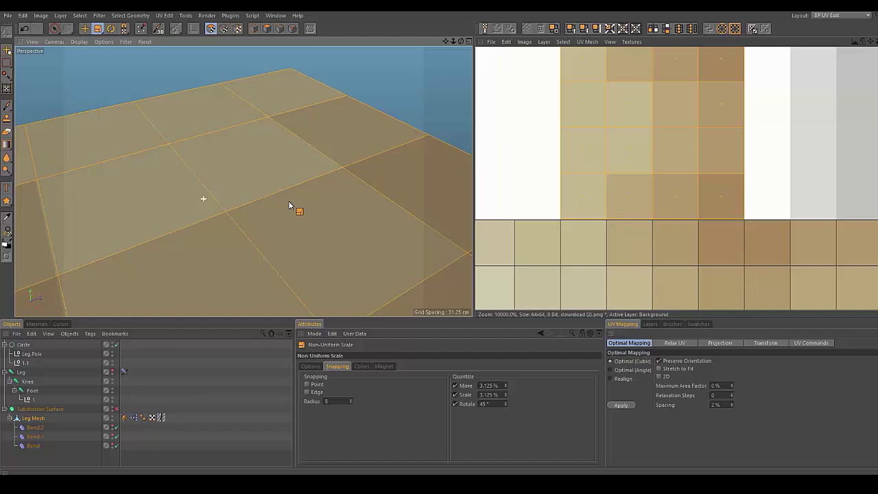
alt+right_drag(207, 221, 341, 292)
alt+drag(341, 288, 331, 277)
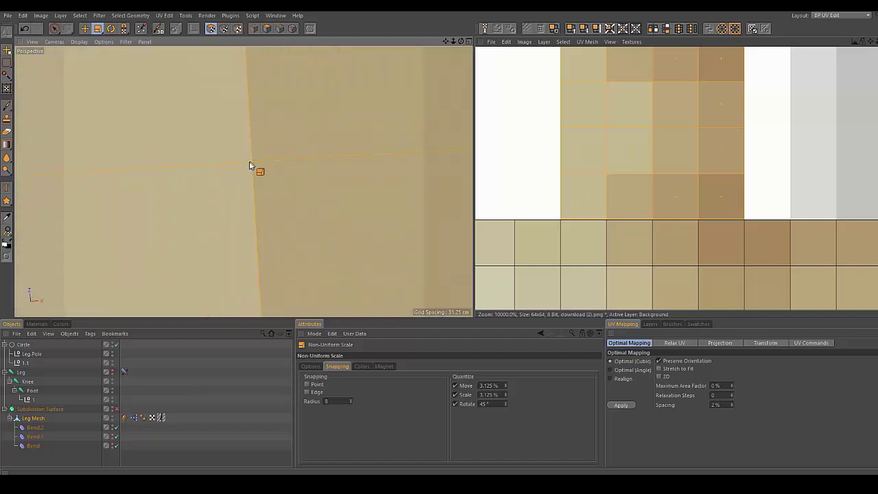
alt+drag(258, 181, 371, 165)
scroll(266, 178, down, 8)
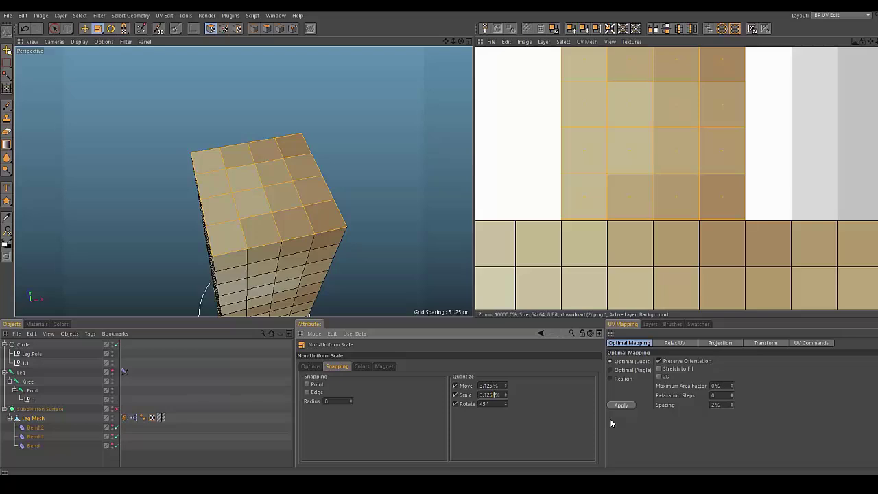
text(2)
key(Return)
alt+middle_drag(651, 87, 635, 129)
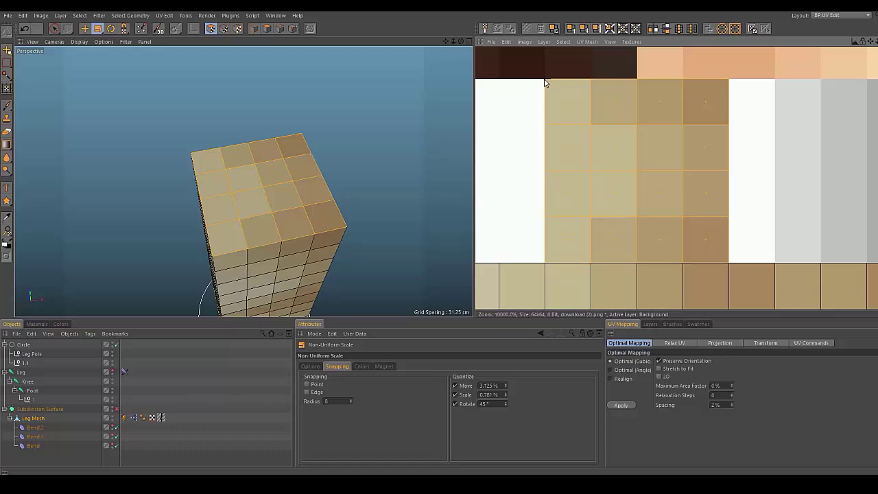
Deselect the top cap's polygons and move the remaining bottom-cap UVs four pixels right onto the grey cap area
alt+drag(261, 192, 427, 252)
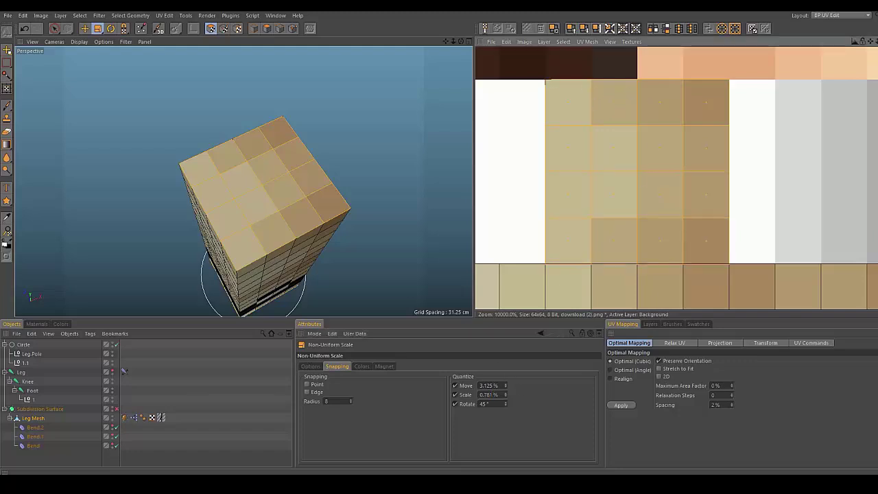
alt+drag(247, 136, 364, 155)
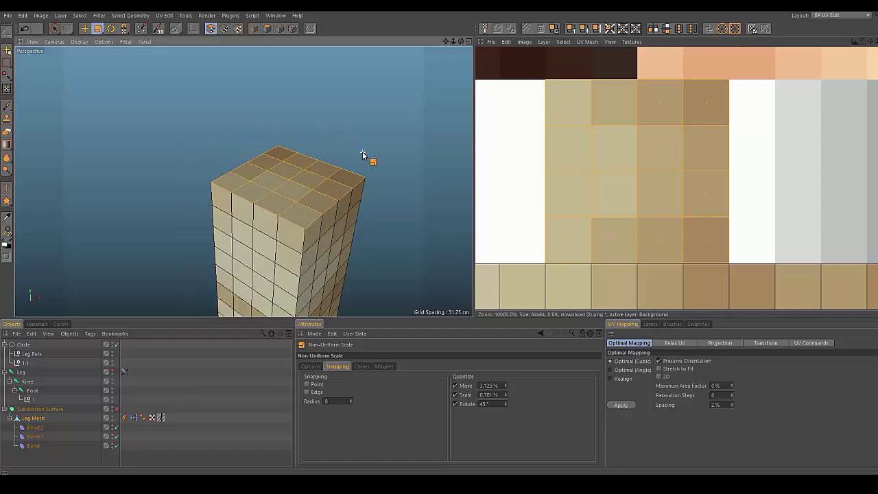
alt+drag(329, 192, 307, 221)
key(space)
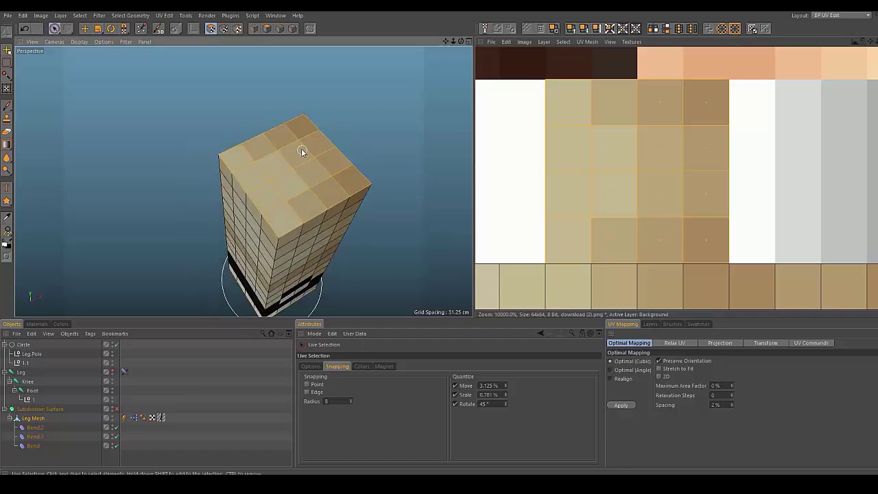
alt+drag(302, 149, 266, 269)
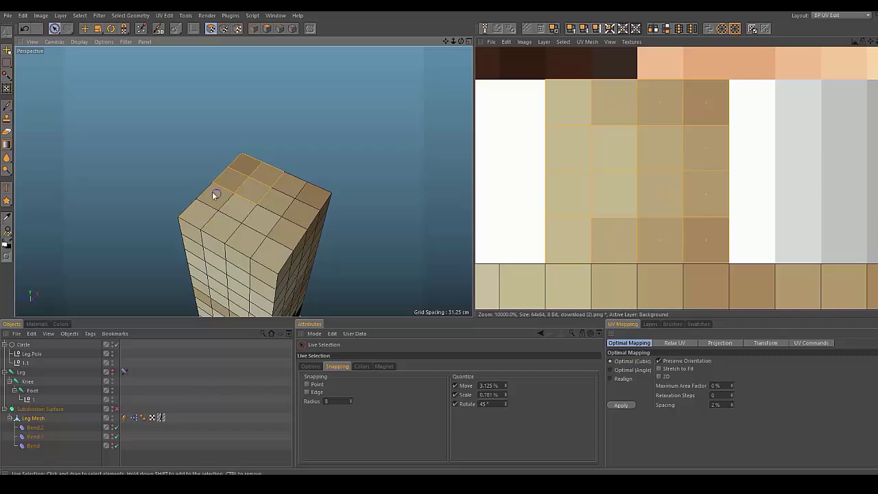
scroll(356, 223, down, 4)
key(e)
scroll(617, 183, down, 4)
drag(606, 179, 662, 180)
key(space)
Deselect the bottom cap's polygons and look over the whole textured leg
mouse_move(377, 220)
alt+mouse_down()
mouse_move(362, 162)
mouse_move(343, 131)
mouse_move(323, 124)
alt+mouse_up()
mouse_move(247, 218)
ctrl+mouse_down()
mouse_move(331, 221)
mouse_move(308, 258)
ctrl+mouse_up()
click(370, 256)
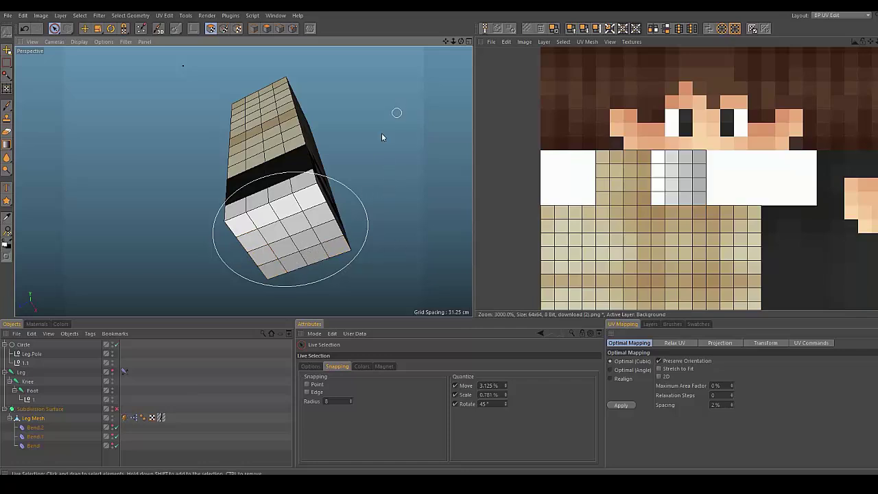
alt+drag(381, 137, 419, 172)
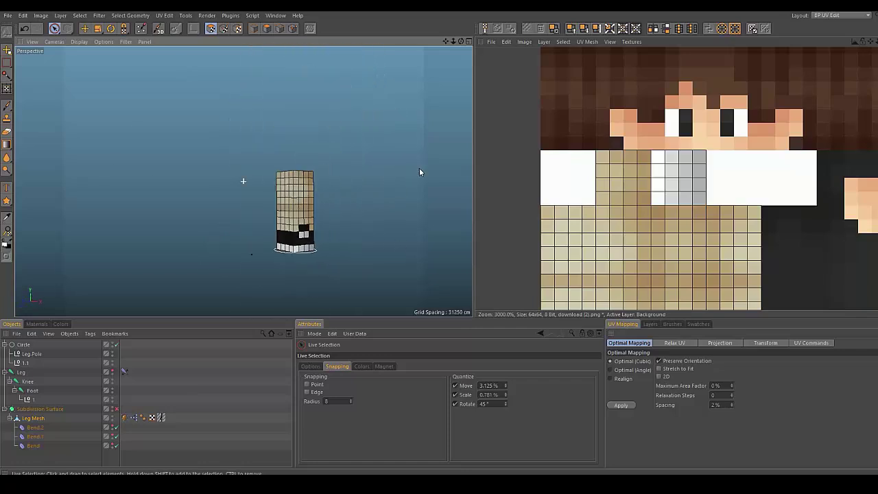
scroll(364, 172, up, 5)
alt+middle_drag(337, 221, 349, 166)
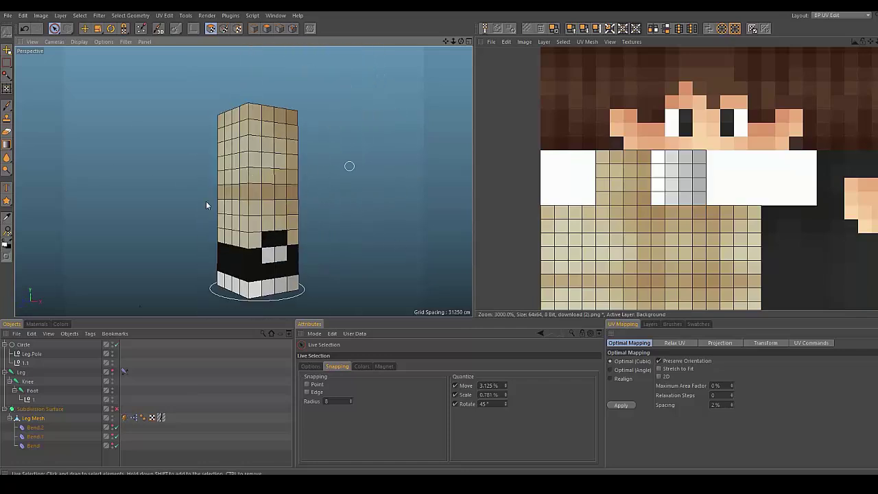
Return to the Startup (User) layout, switch to model mode and deselect the leg mesh
click(838, 16)
click(841, 98)
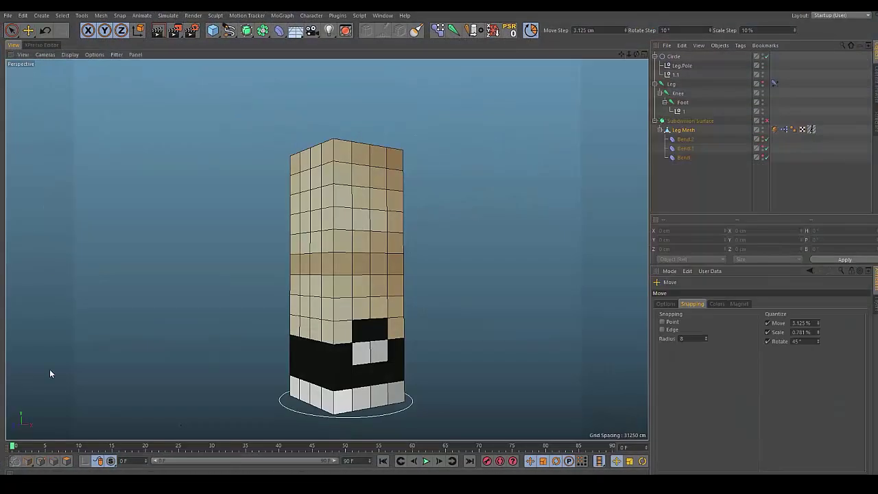
click(27, 461)
click(148, 266)
alt+middle_drag(143, 299, 103, 263)
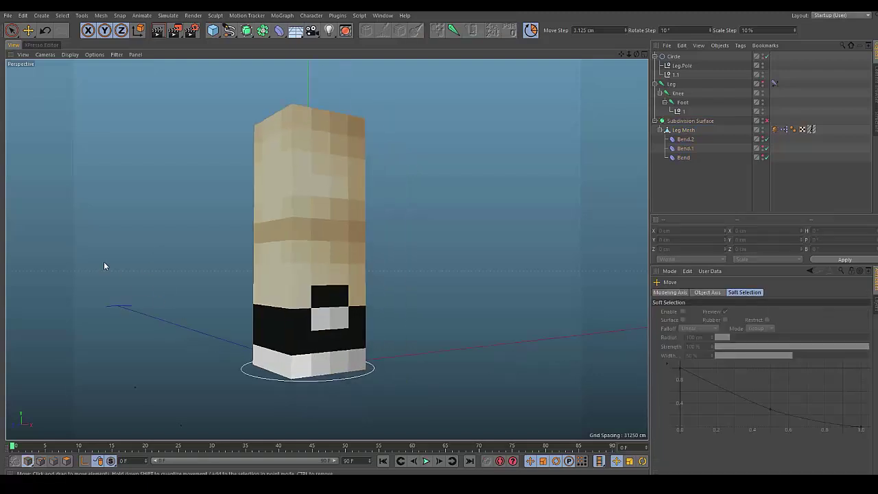
Bend the leg by moving its circle controller freely with quantizing off, and enable the Subdivision Surface
alt+drag(103, 263, 176, 369)
click(186, 362)
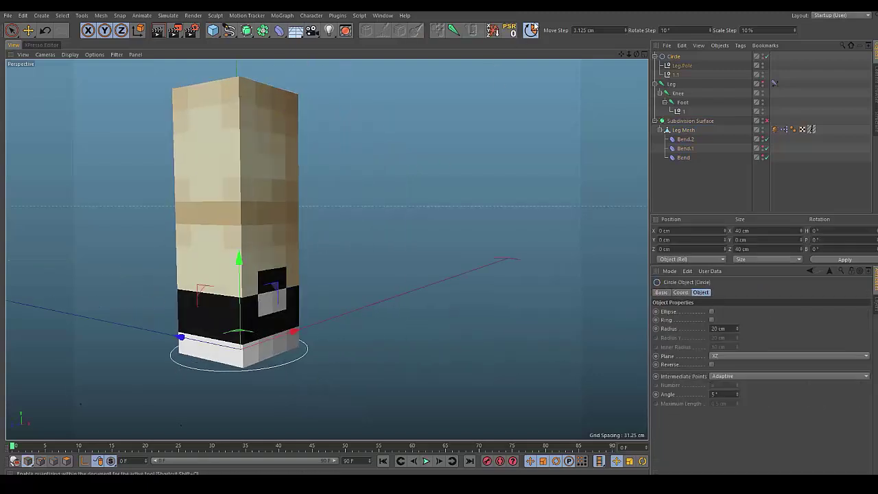
drag(301, 283, 553, 161)
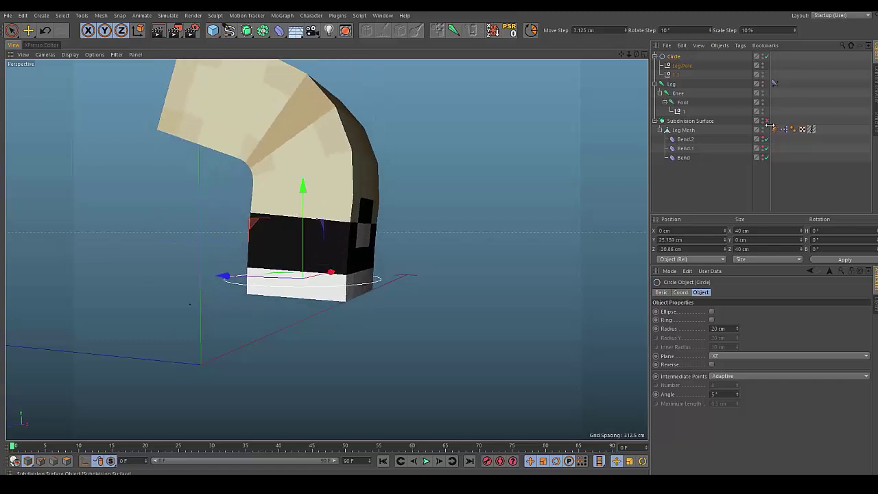
drag(270, 227, 85, 157)
alt+drag(285, 211, 30, 188)
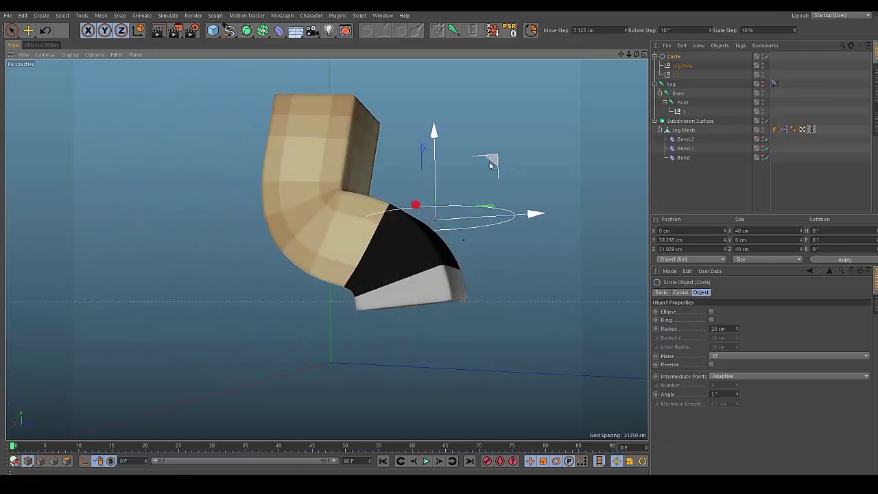
Move the circle controller once more, then reset its transforms with PSR to return the leg to its rest pose
drag(489, 163, 346, 240)
click(509, 30)
click(408, 195)
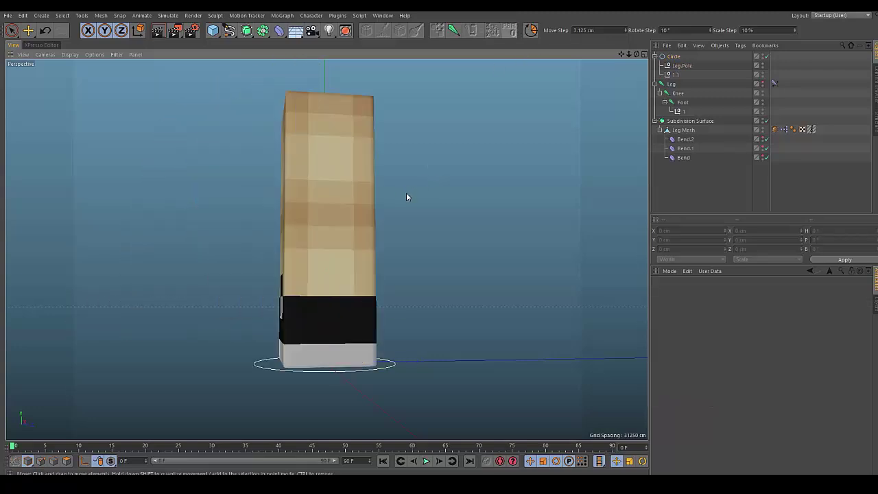
alt+drag(407, 195, 347, 110)
scroll(403, 208, down, 2)
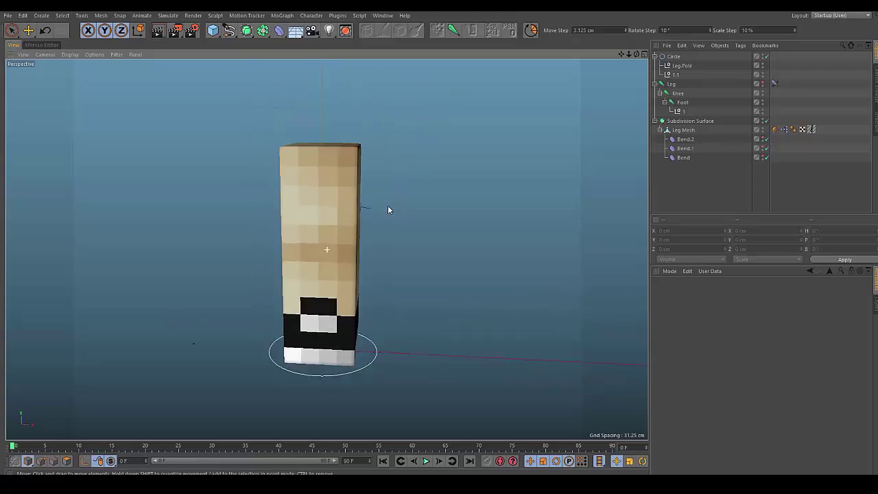
Collapse the Circle, Leg and Subdivision Surface hierarchies and duplicate all three, placing the copy 25 cm beside the original along X
click(655, 121)
click(656, 83)
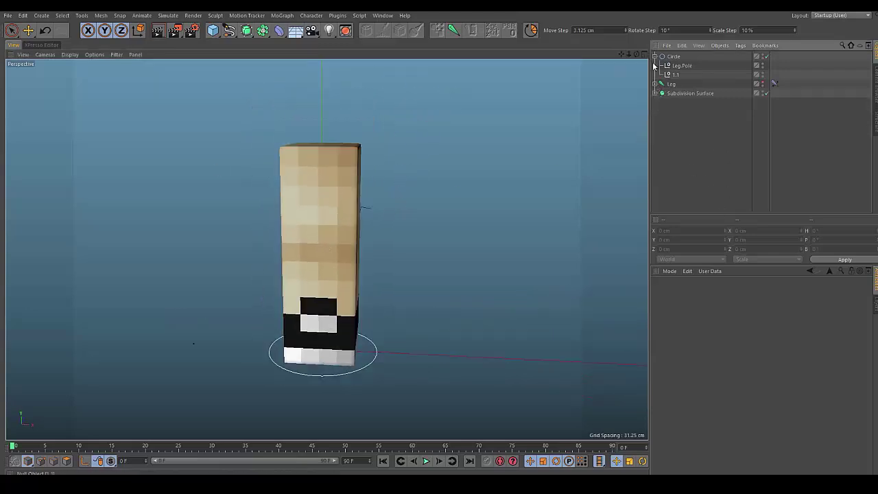
click(655, 57)
key(ctrl+a)
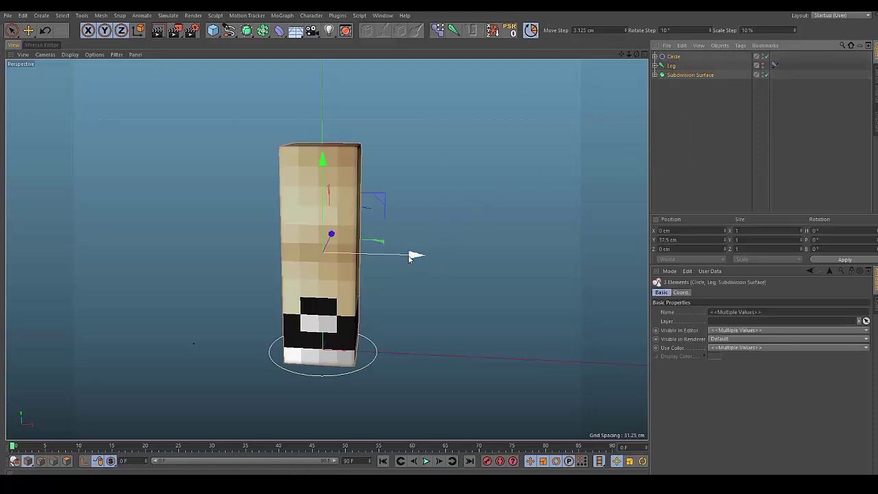
drag(409, 258, 442, 264)
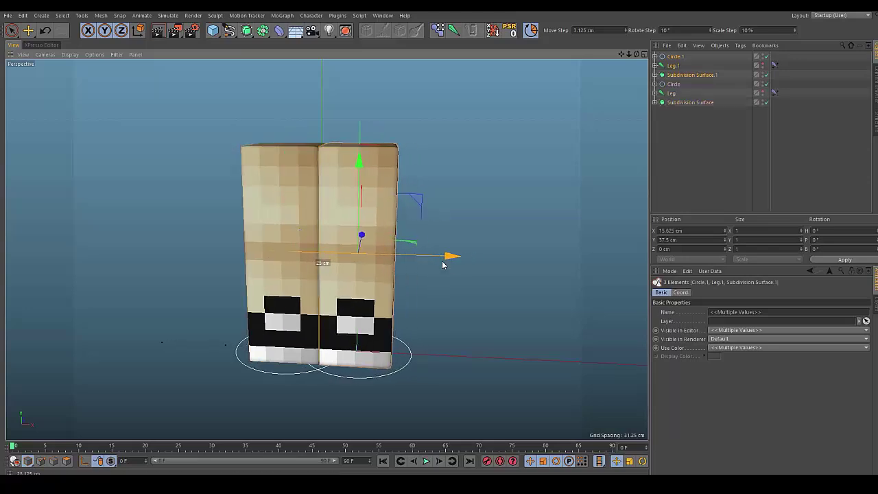
click(471, 214)
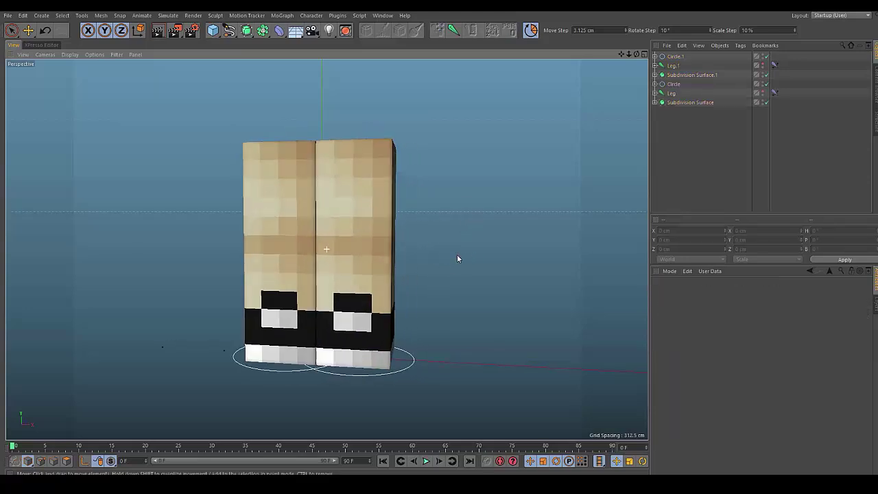
Try moving the copied leg's circle controller, then undo the move
click(414, 362)
alt+drag(414, 362, 321, 357)
drag(448, 290, 443, 226)
key(ctrl+z)
click(187, 199)
alt+drag(186, 199, 333, 192)
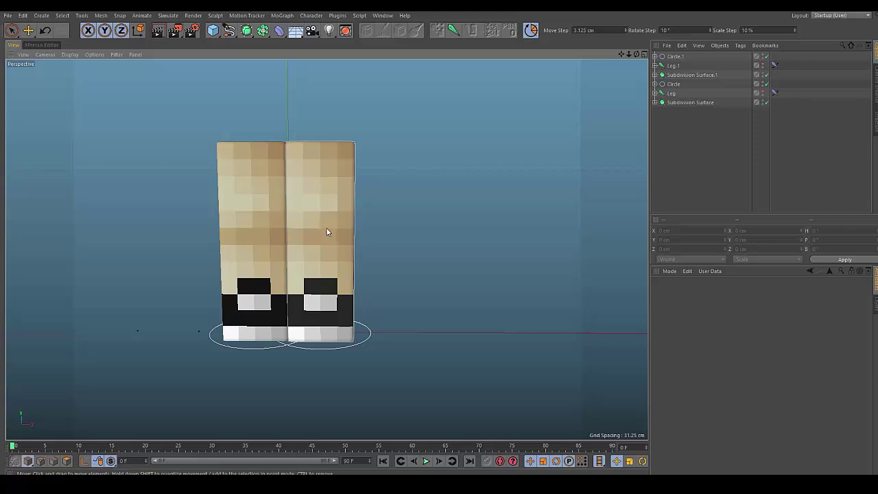
Disable the copied leg's Subdivision Surface and open its Leg Mesh in the BP UV Edit layout
click(328, 195)
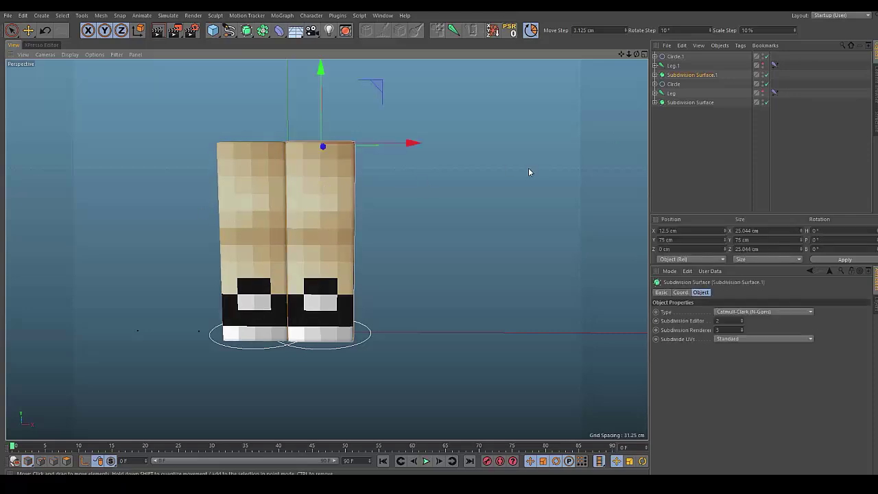
click(767, 75)
click(654, 74)
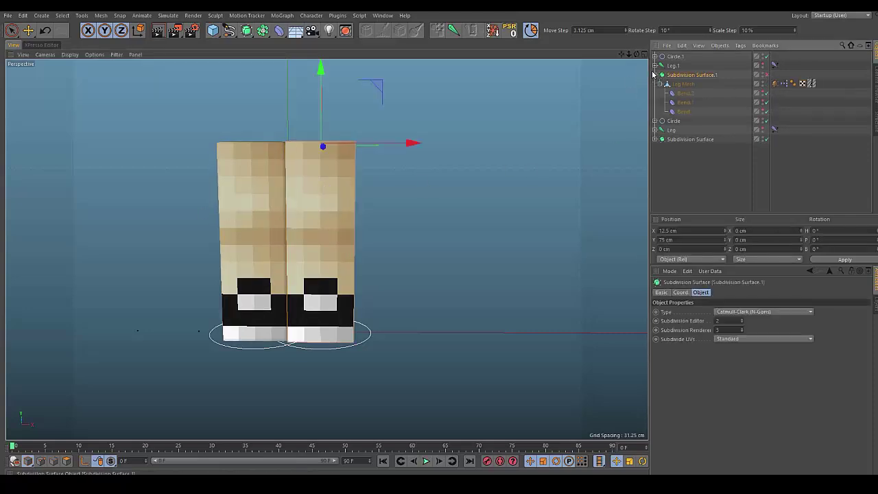
click(681, 83)
click(820, 16)
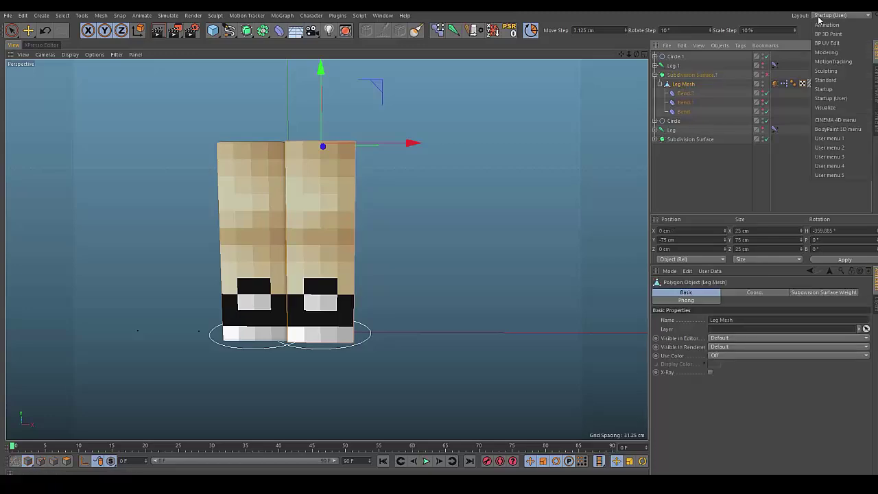
click(826, 44)
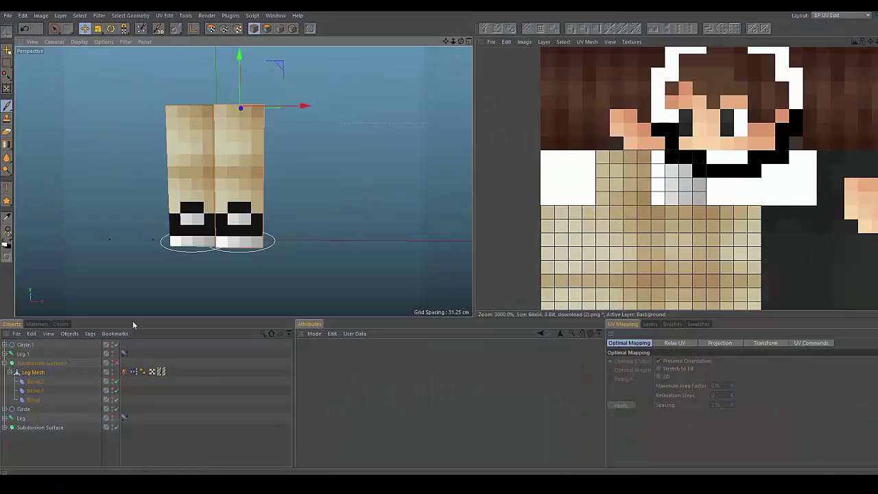
Undo the accidental brush strokes painted on the skin texture
alt+drag(366, 158, 422, 176)
key(ctrl+z)
key(ctrl+z)
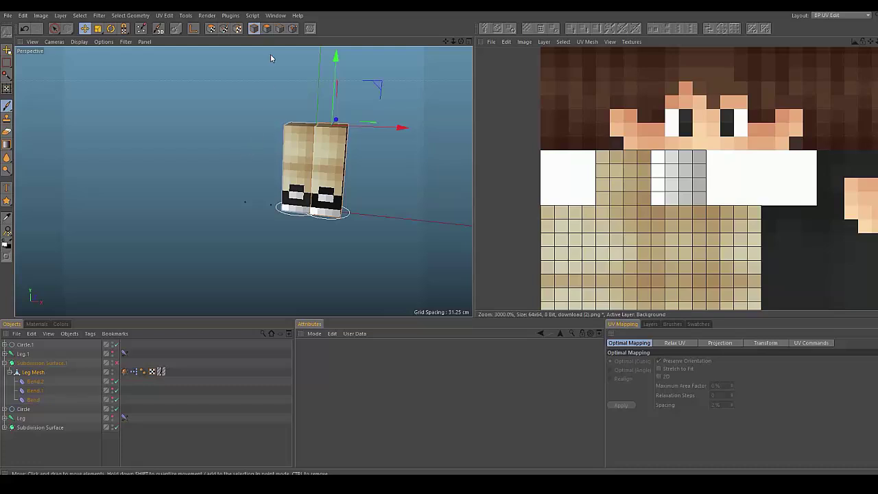
Select all polygons of the copied Leg Mesh, move their UVs onto the second leg's area of the skin texture, and clear the selection
click(270, 29)
scroll(398, 164, up, 4)
mouse_move(333, 169)
alt+mouse_down()
mouse_move(320, 155)
mouse_move(318, 165)
alt+mouse_up()
key(ctrl+a)
scroll(631, 229, down, 5)
alt+middle_drag(694, 288, 657, 247)
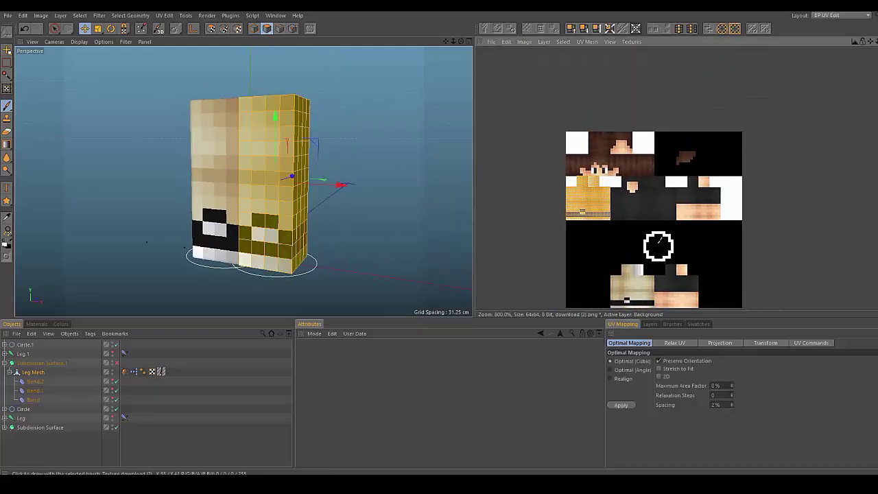
scroll(652, 238, up, 5)
scroll(631, 220, down, 3)
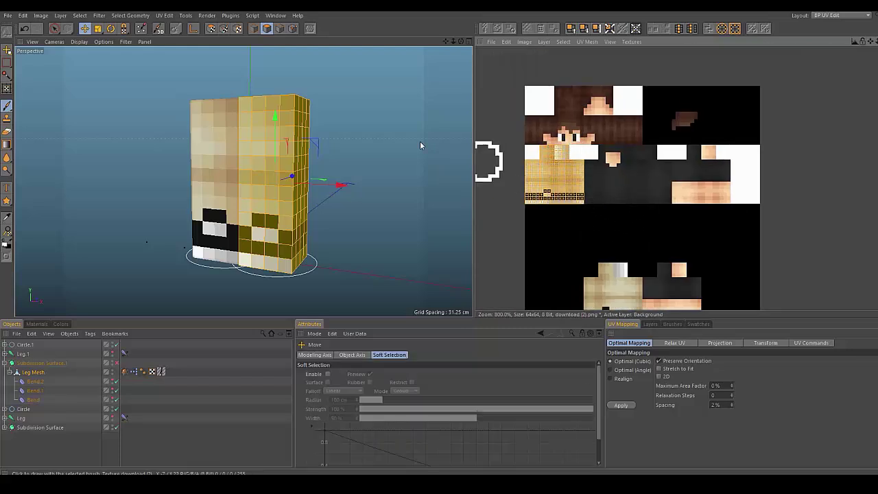
click(210, 29)
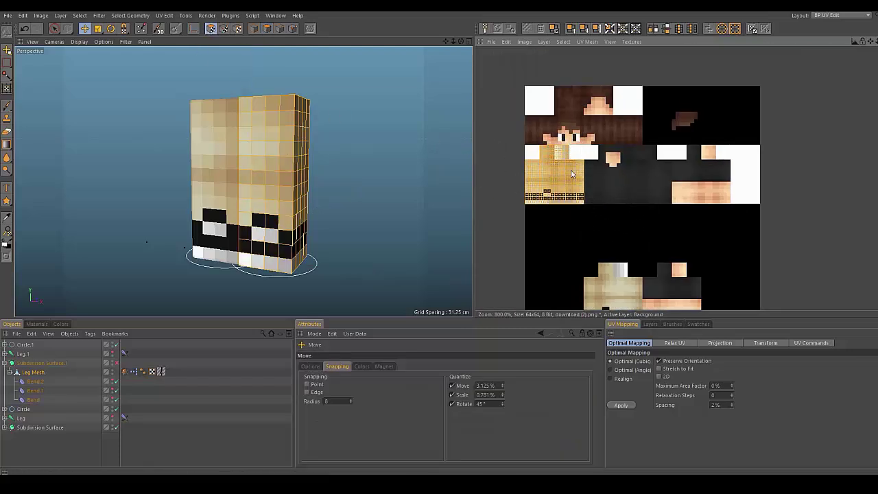
drag(548, 170, 622, 285)
alt+middle_drag(628, 207, 620, 150)
scroll(614, 225, up, 5)
scroll(591, 253, down, 5)
alt+middle_drag(580, 251, 608, 259)
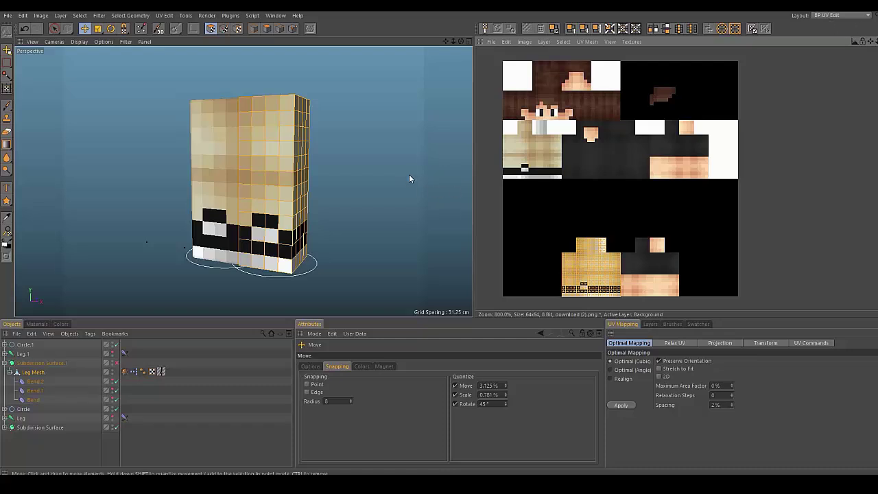
key(9)
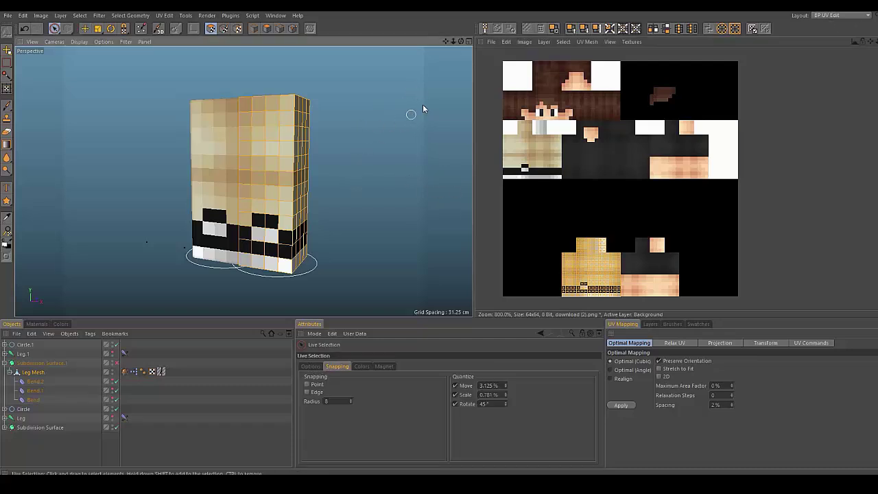
click(420, 78)
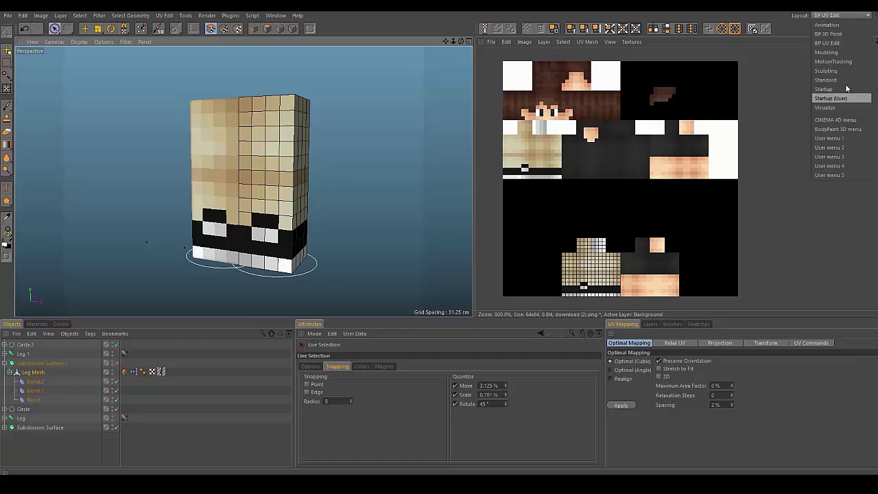
Return to the Startup (User) layout, switch to model mode, and re-enable the copied leg's Subdivision Surface
click(842, 100)
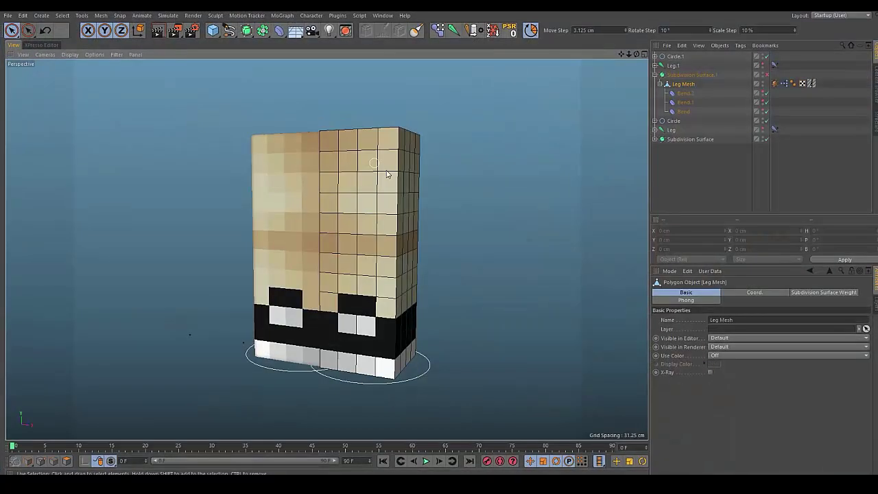
click(26, 462)
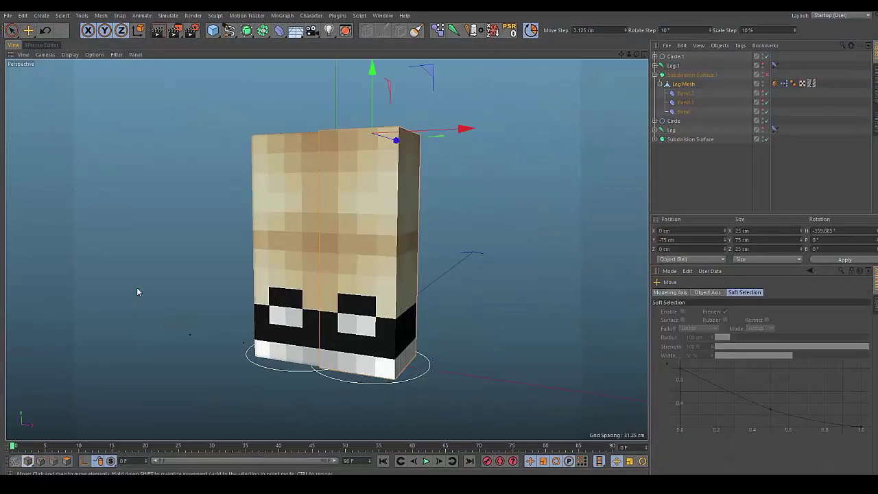
click(138, 287)
alt+drag(139, 286, 160, 281)
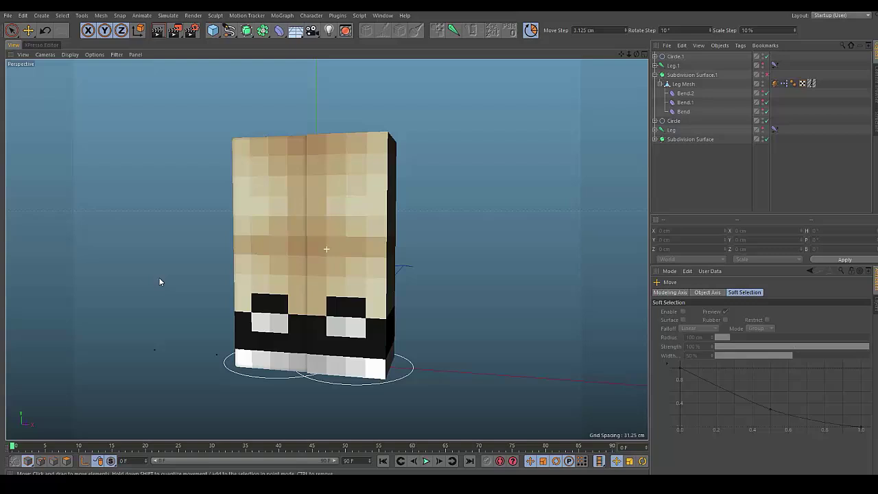
click(767, 76)
Try posing both legs by moving their circle controllers in opposite directions, then undo the moves
alt+drag(515, 201, 442, 223)
click(442, 385)
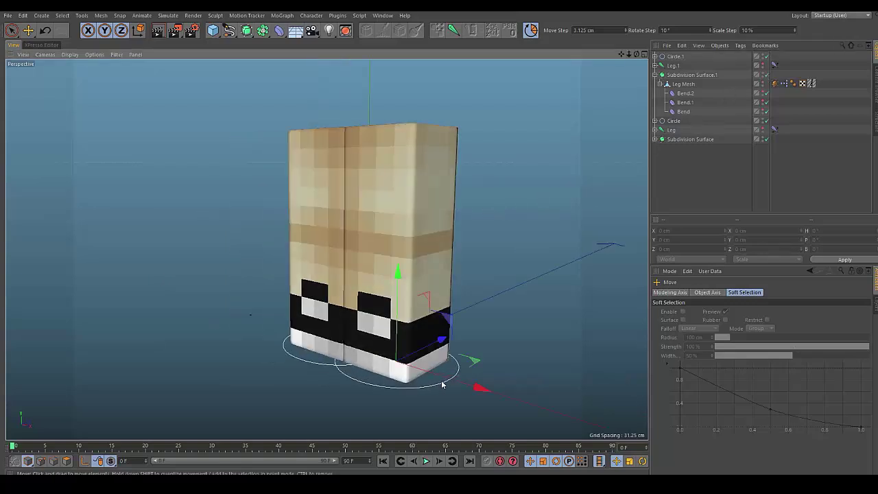
alt+drag(442, 383, 378, 371)
drag(486, 308, 612, 221)
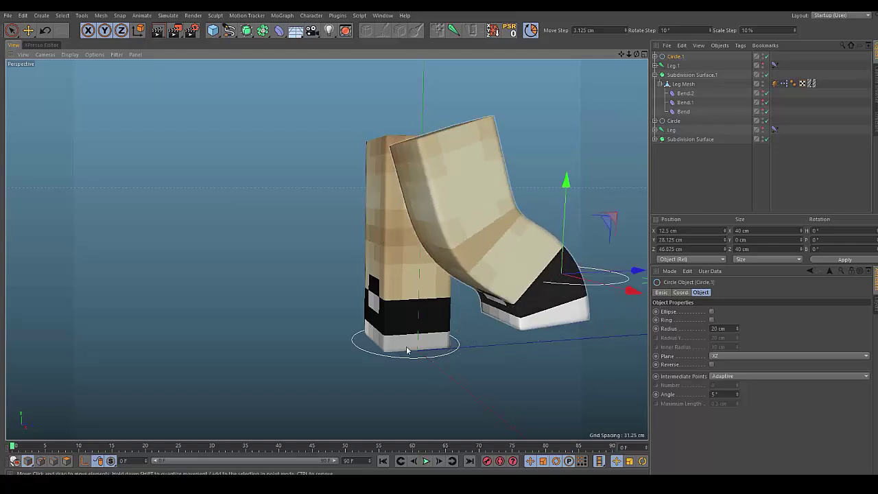
click(406, 350)
drag(406, 351, 334, 186)
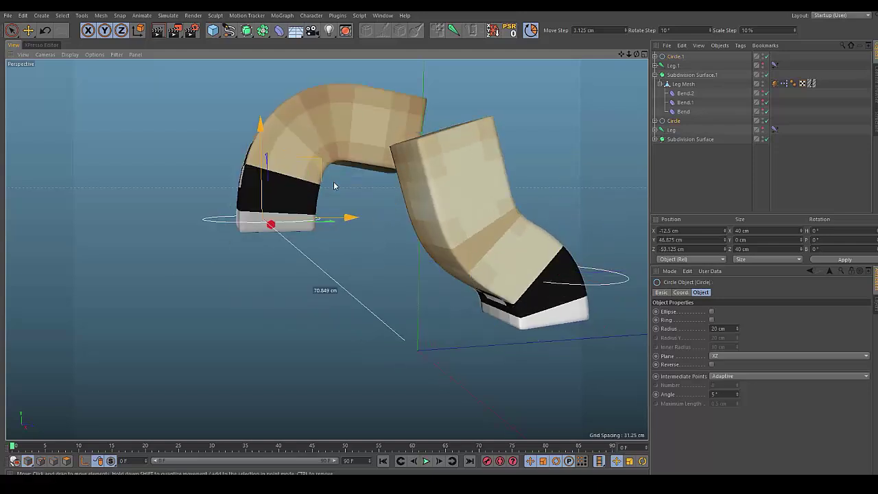
click(352, 259)
alt+drag(352, 259, 395, 255)
key(ctrl+z)
key(ctrl+z)
key(ctrl+z)
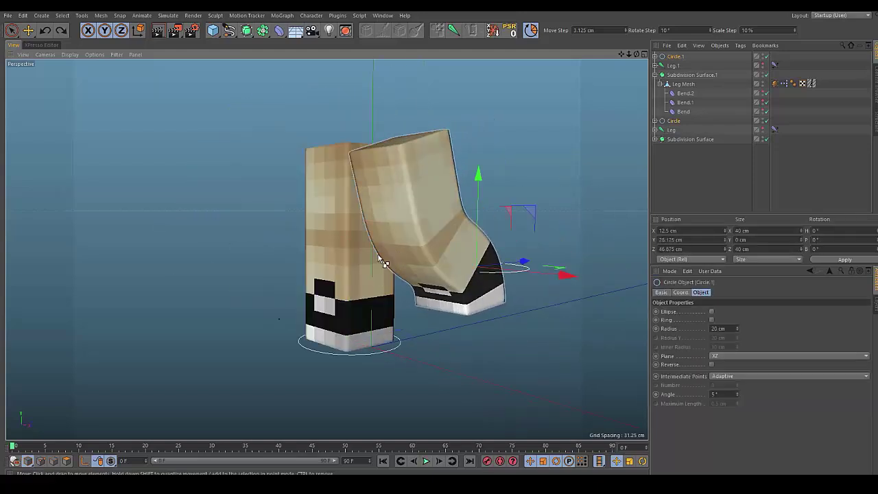
key(ctrl+z)
Deselect everything and collapse the Leg Mesh and Subdivision Surface.1 hierarchies
click(241, 249)
alt+drag(241, 248, 363, 257)
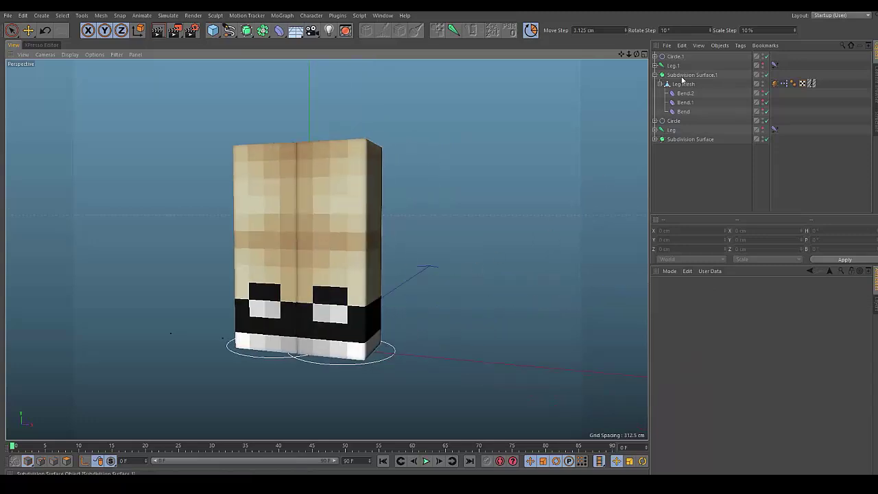
click(661, 84)
click(655, 75)
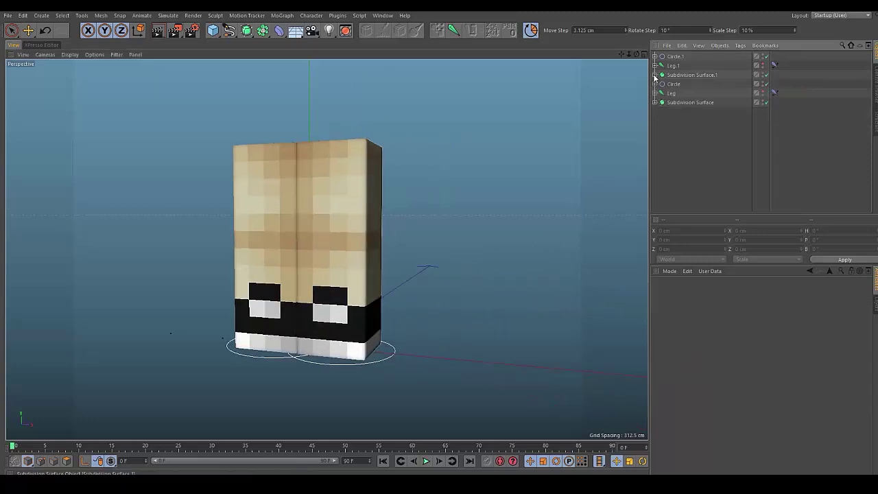
Locate the copied leg's Leg.Pole through the Leg.1 IK tag and move it to X 50 cm on the leg's outer side
click(332, 219)
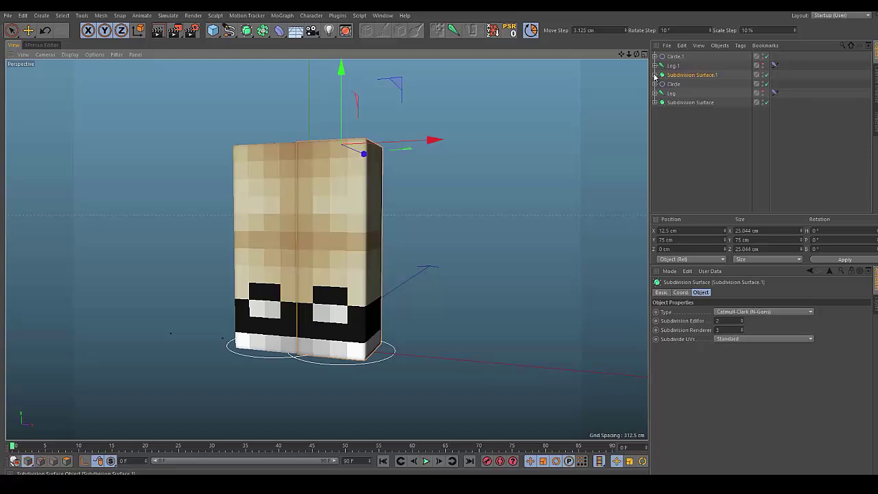
click(774, 65)
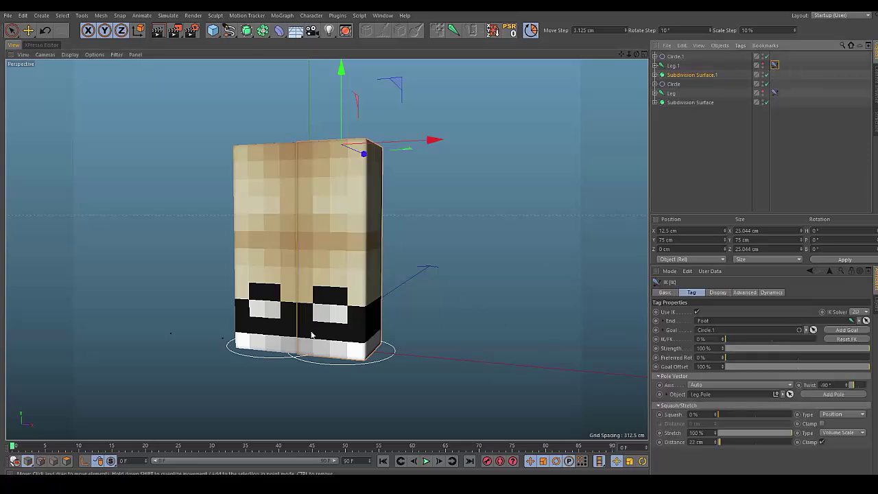
click(833, 393)
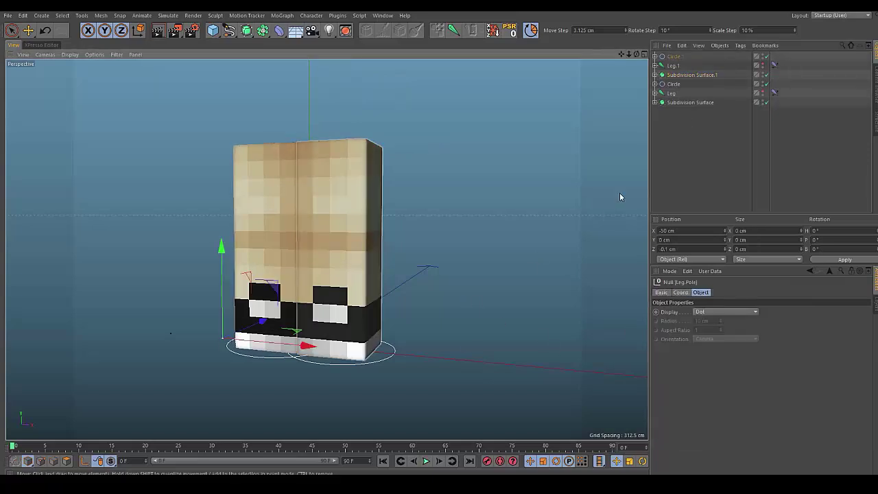
click(655, 57)
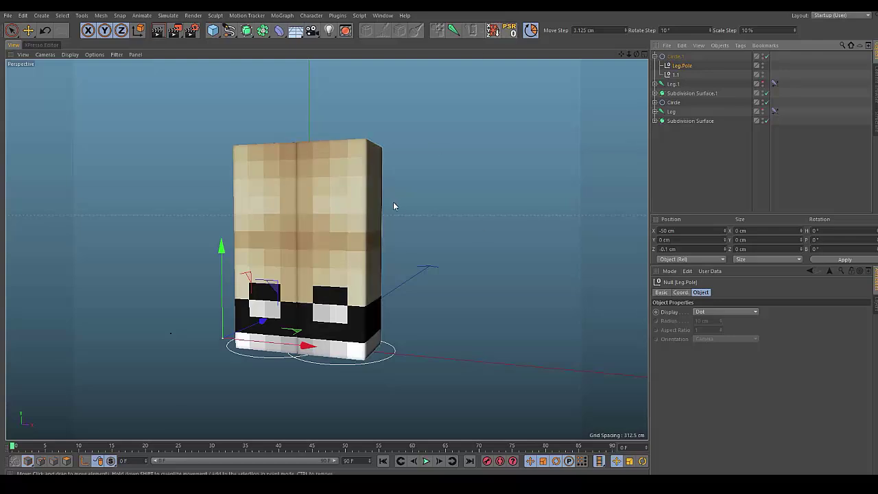
alt+drag(394, 205, 420, 208)
drag(421, 359, 502, 358)
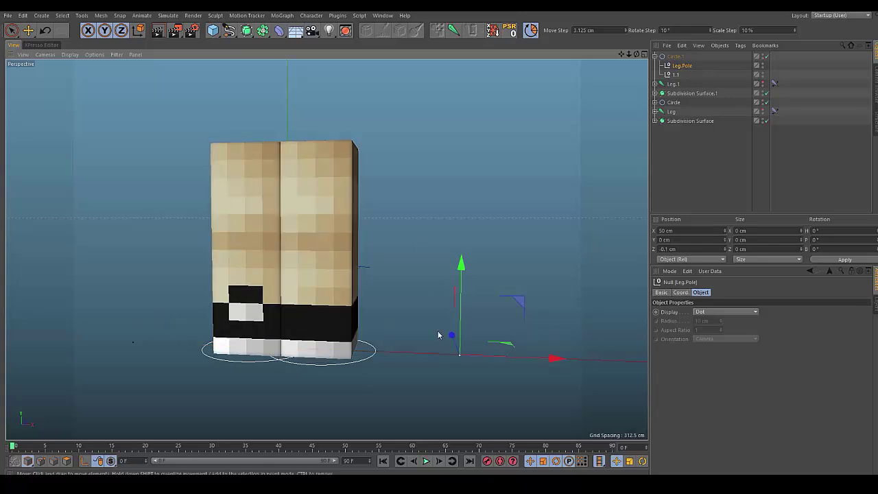
alt+drag(427, 219, 532, 213)
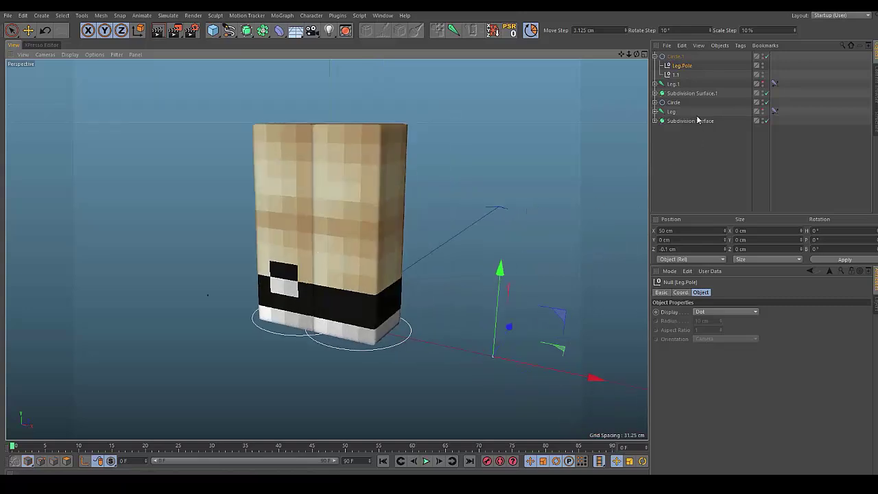
Set the pole vector Twist to 90° in the Leg.1 IK tag and clear the selection
click(773, 83)
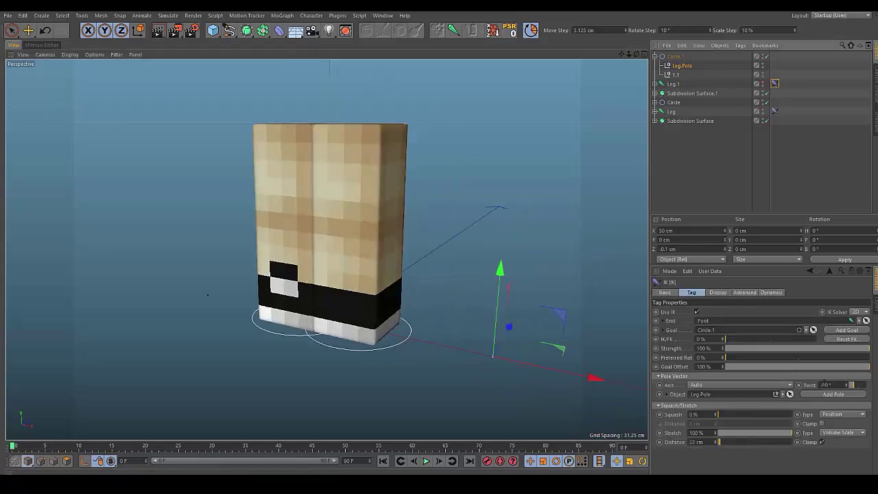
text(90)
key(Return)
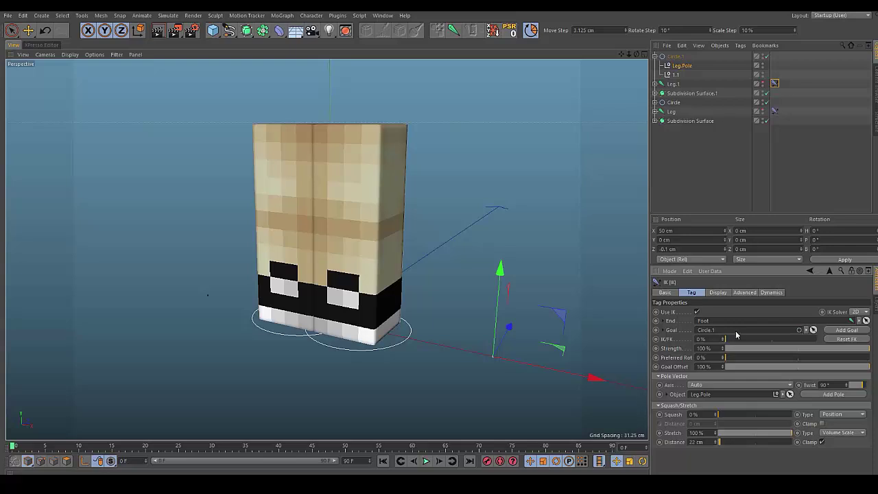
click(561, 212)
Pose the legs by pulling the copied leg's controller to about Z 134 cm and raising the original leg's controller the opposite way
alt+drag(489, 336, 572, 253)
click(430, 371)
click(345, 360)
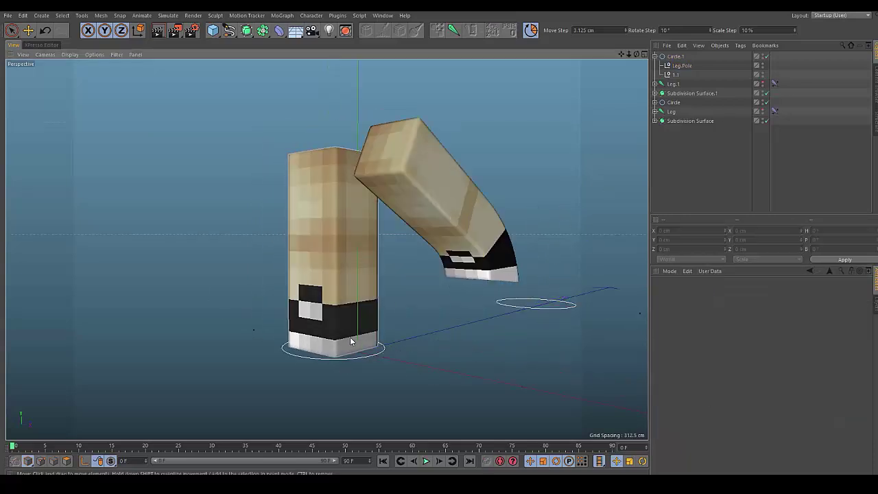
click(367, 358)
drag(372, 282, 260, 202)
click(352, 248)
alt+drag(352, 249, 312, 256)
Reposition both circle controllers to test the leg bending, spreading the original leg outward to about X -44 cm
click(590, 299)
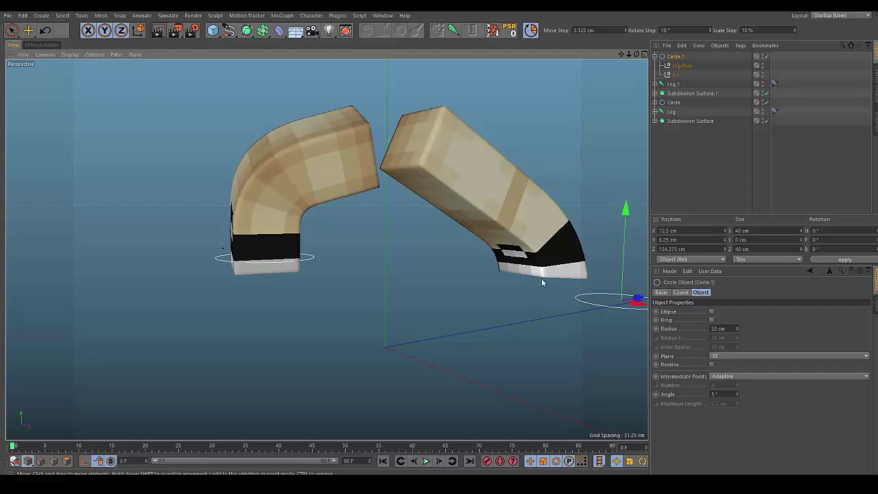
drag(541, 277, 473, 270)
drag(588, 307, 591, 315)
drag(635, 288, 532, 280)
drag(558, 221, 558, 150)
drag(387, 224, 509, 170)
drag(463, 199, 511, 76)
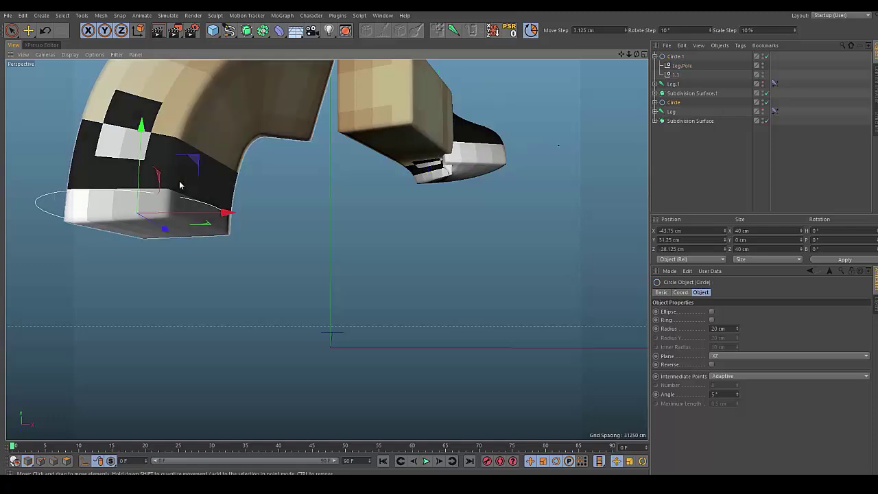